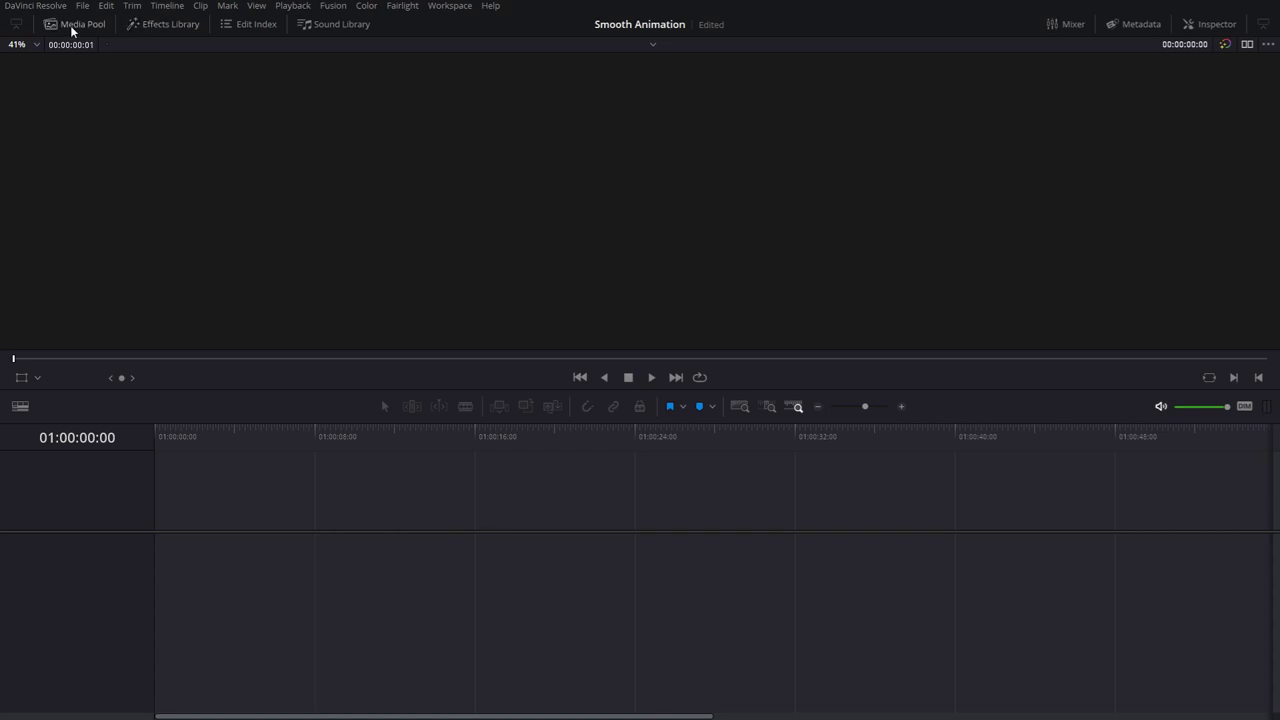
- Place a Fusion Composition clip from the Effects Library on Video 1 of the timeline
click(160, 24)
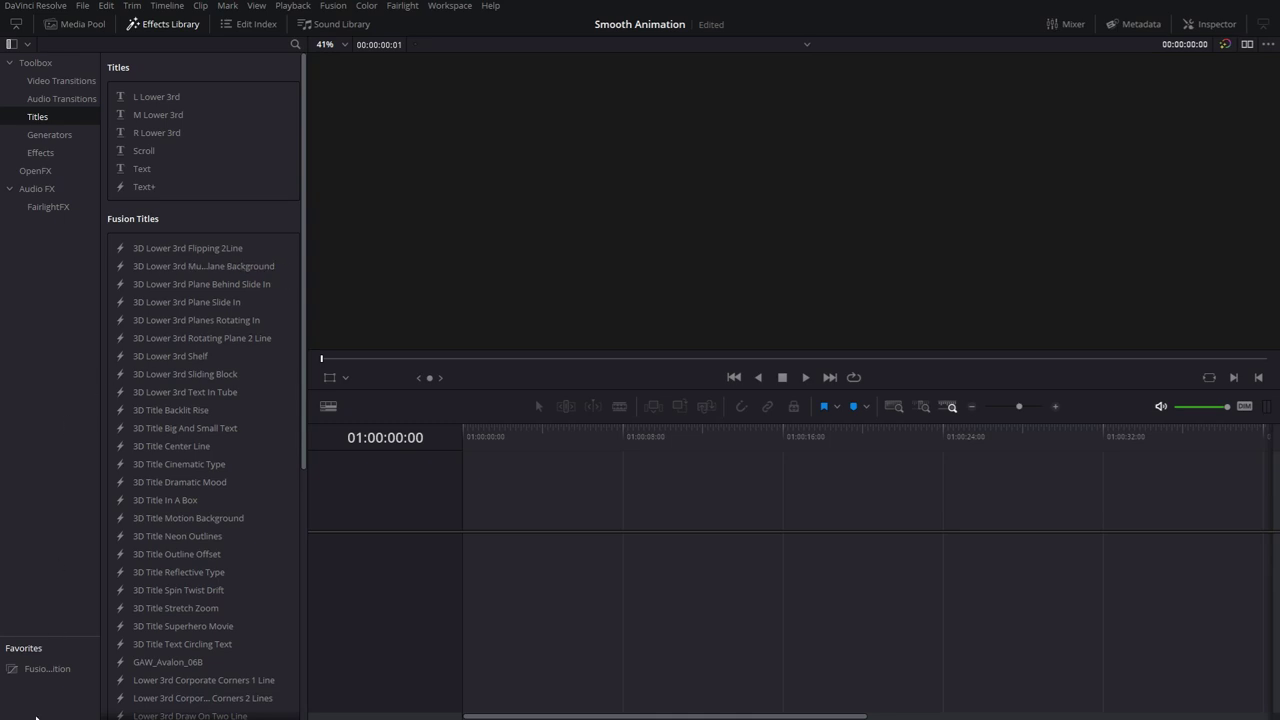
drag(48, 669, 468, 572)
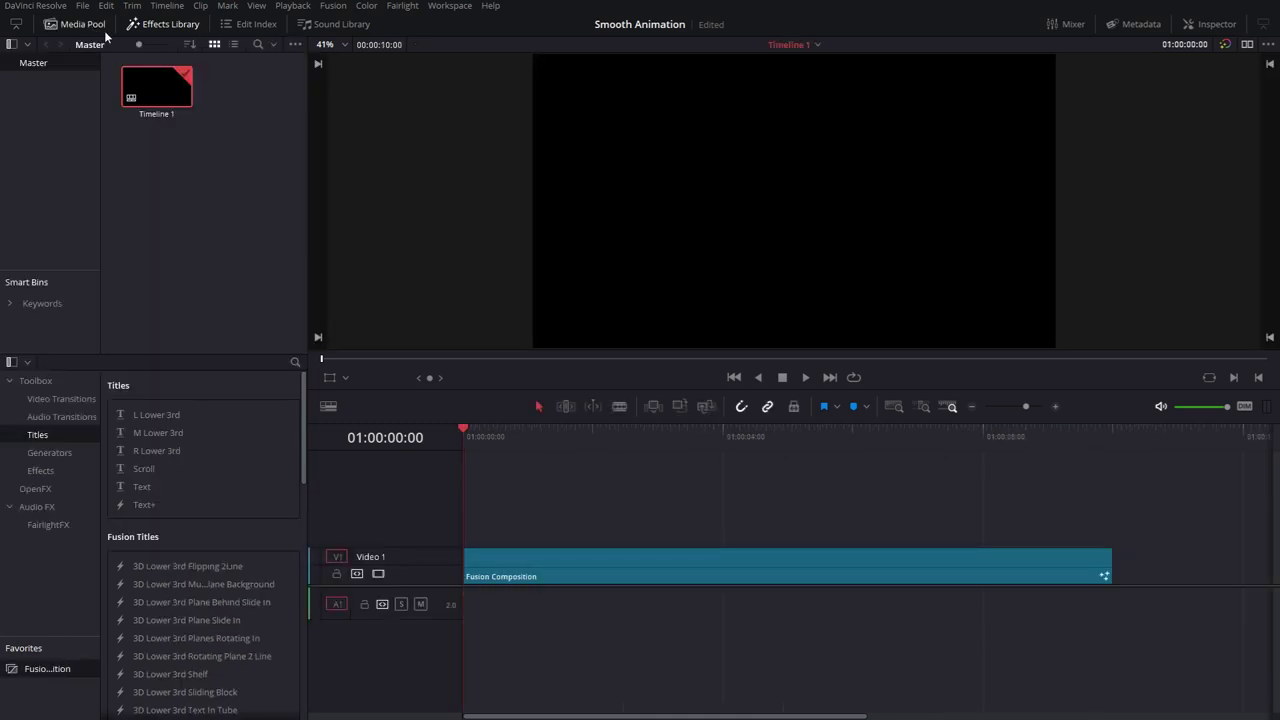
click(100, 25)
click(155, 24)
- Shorten the Fusion Composition clip to 5 seconds and open it on the Fusion page
right_click(381, 563)
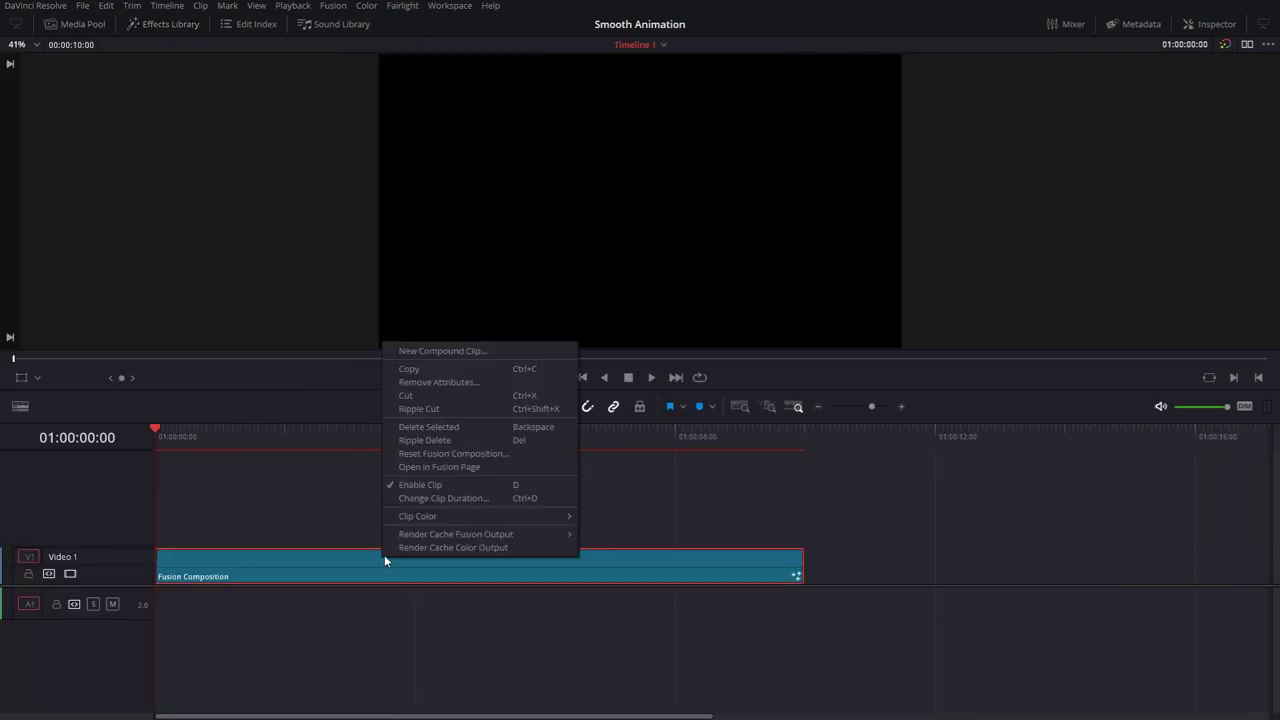
click(435, 506)
text(10:00)
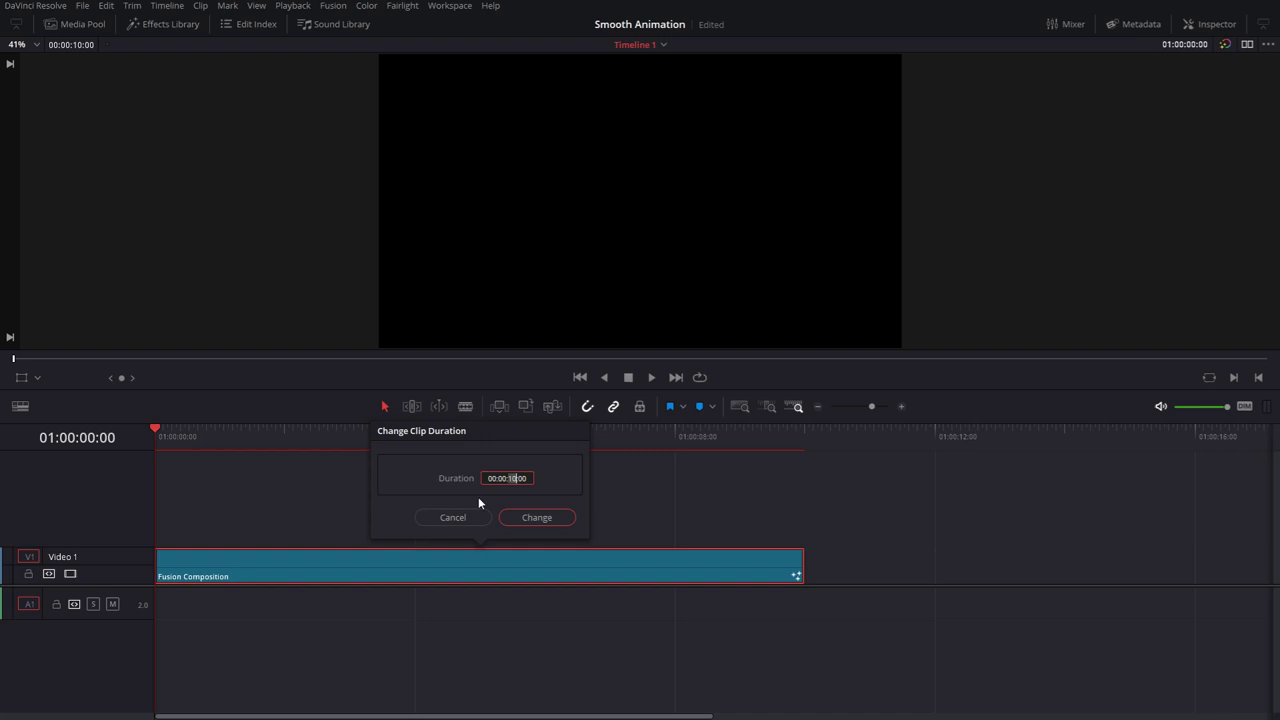
click(528, 525)
click(304, 436)
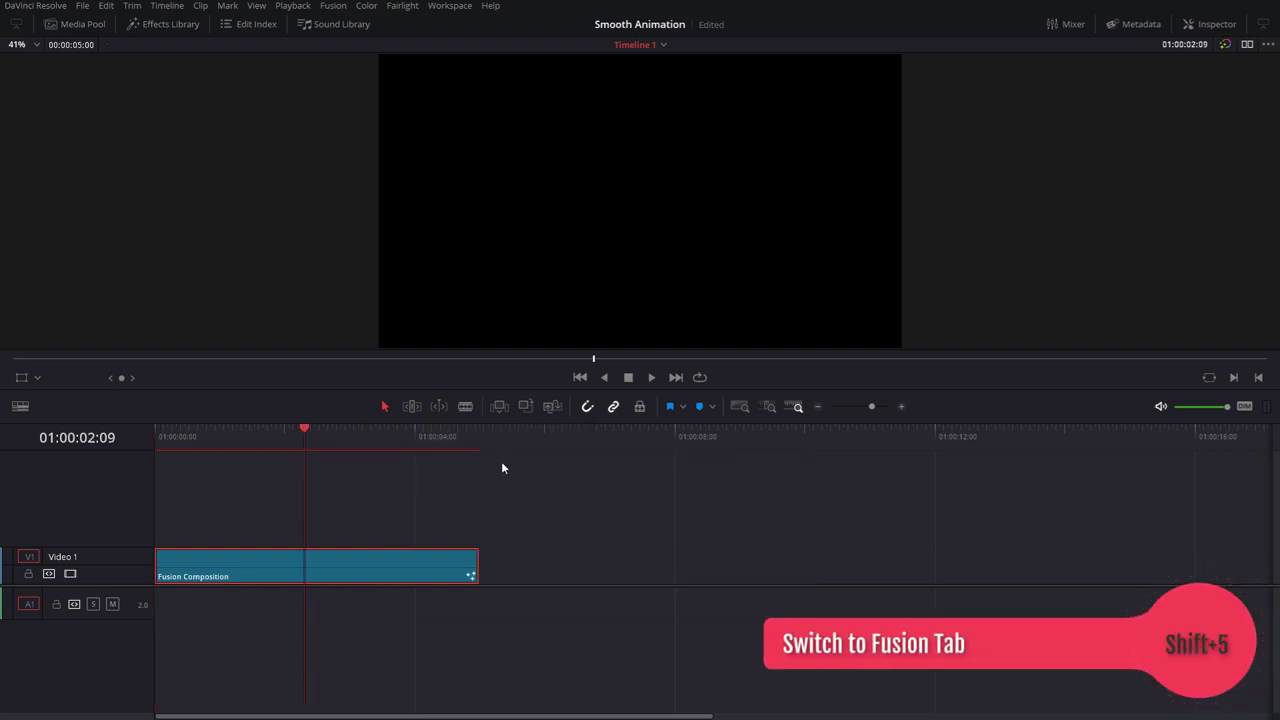
key(shift+5)
key(shift+space)
- Add a Background node and rename it Settings
text(bg)
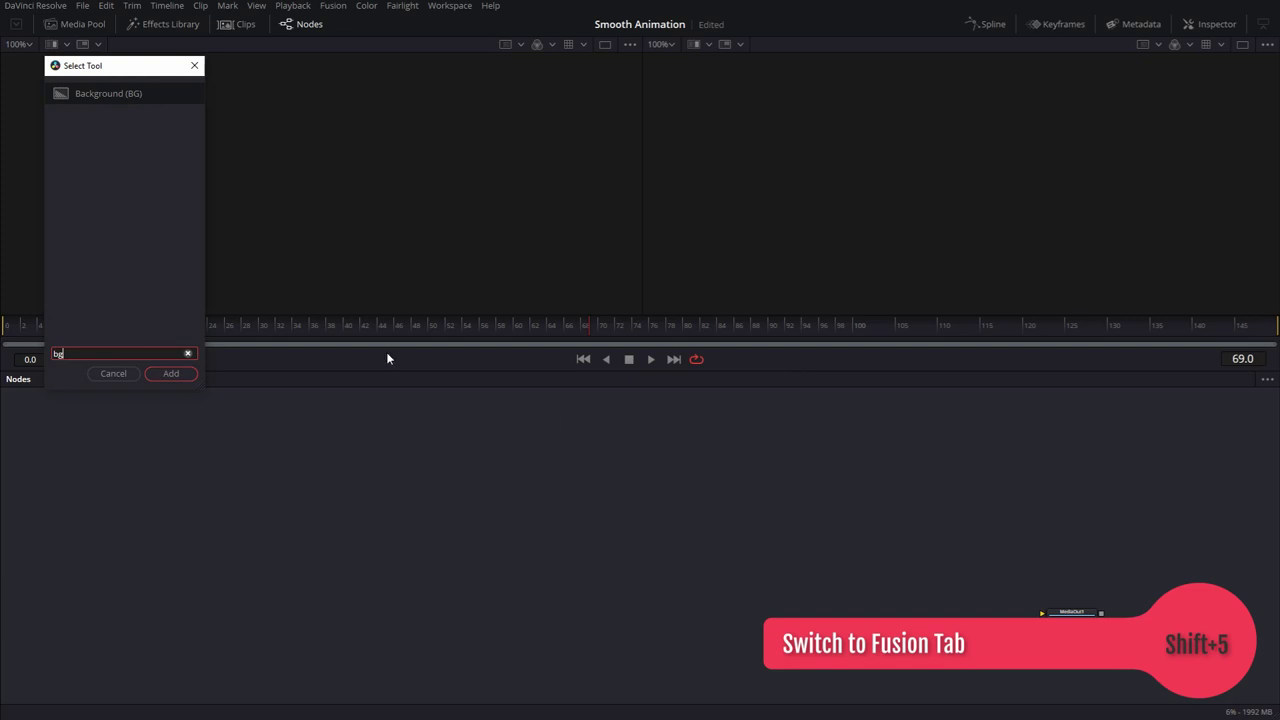
click(172, 374)
key(F2)
text(Settings)
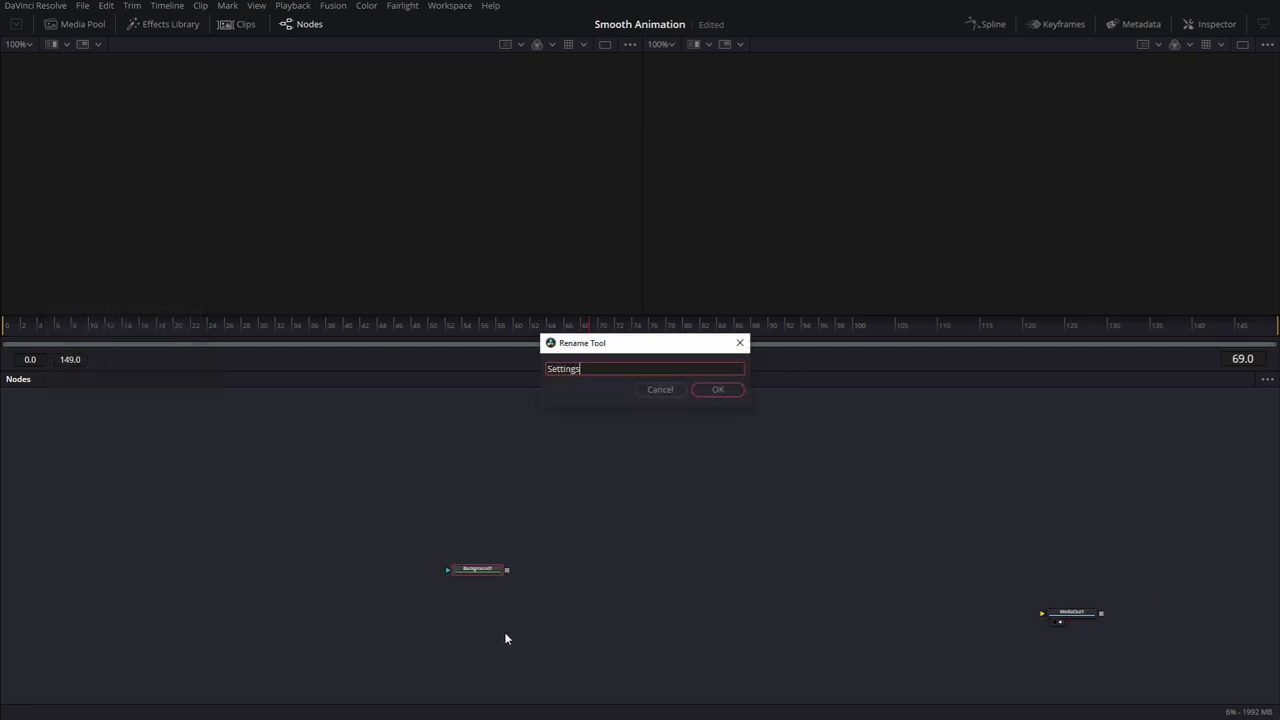
key(Return)
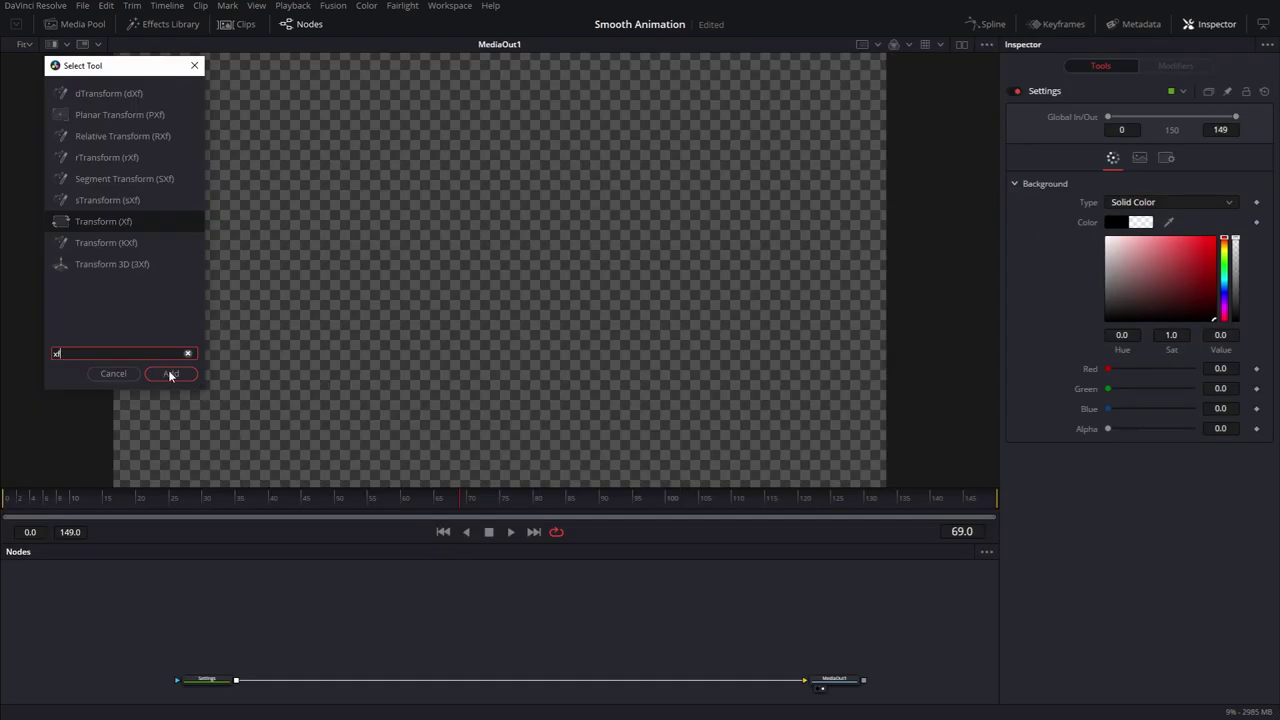
- Add a Transform node named Null and wire it between Settings and MediaOut1
click(170, 375)
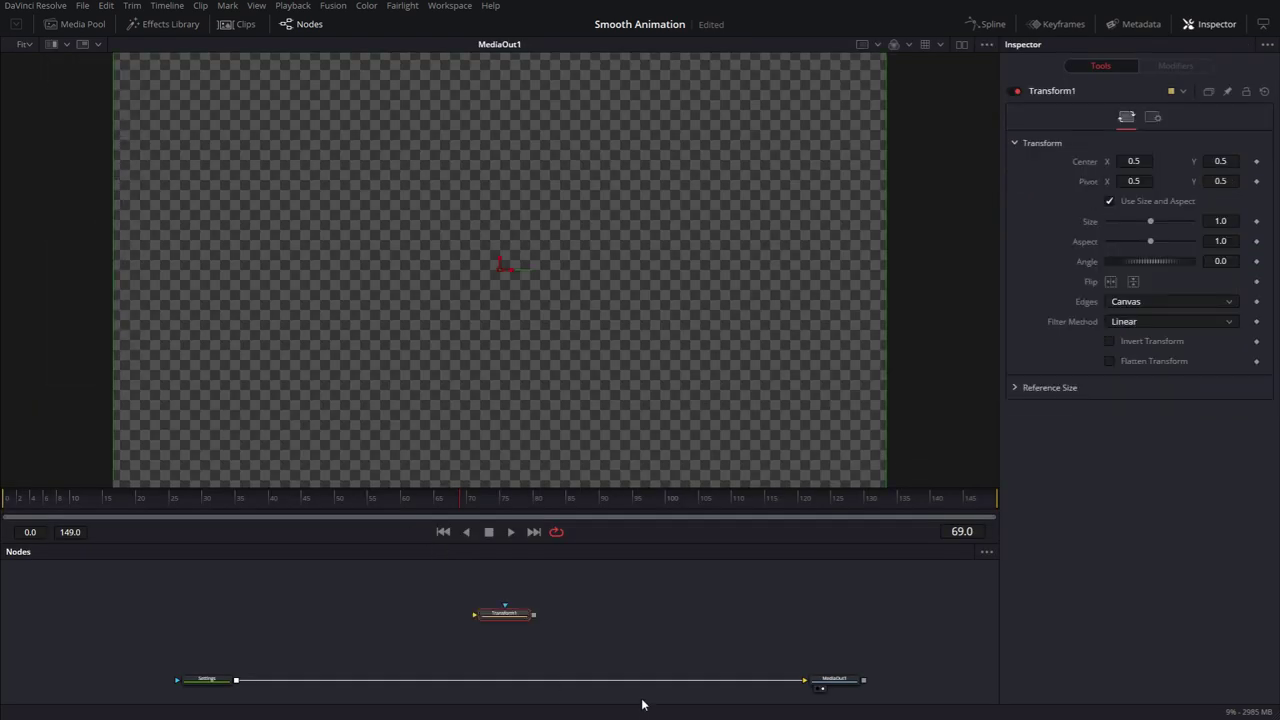
key(F2)
text(N)
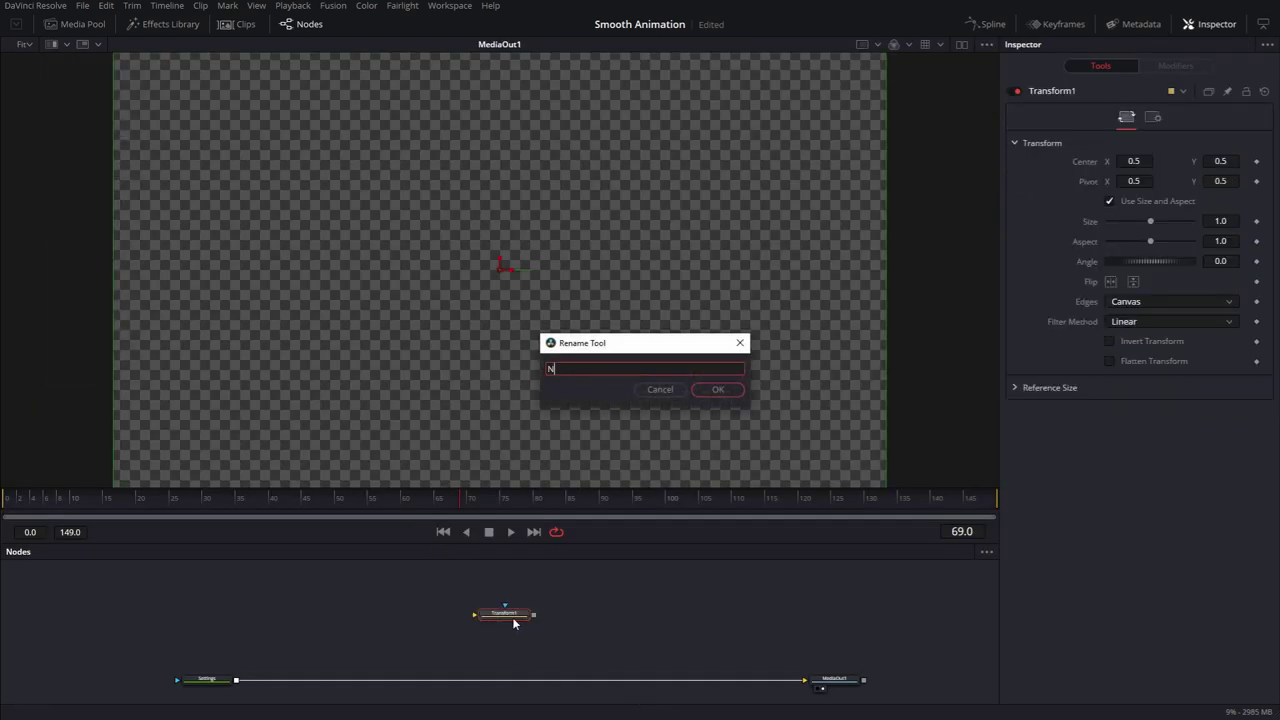
text(ull)
key(Return)
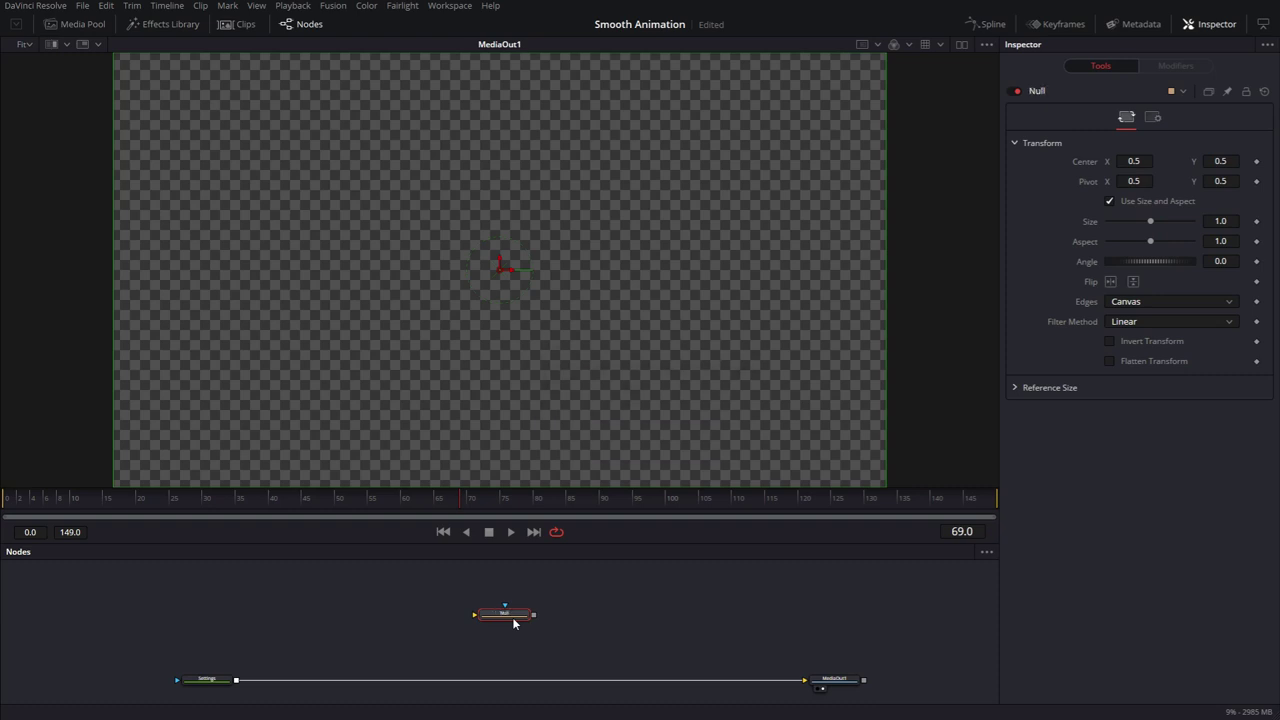
drag(511, 620, 768, 683)
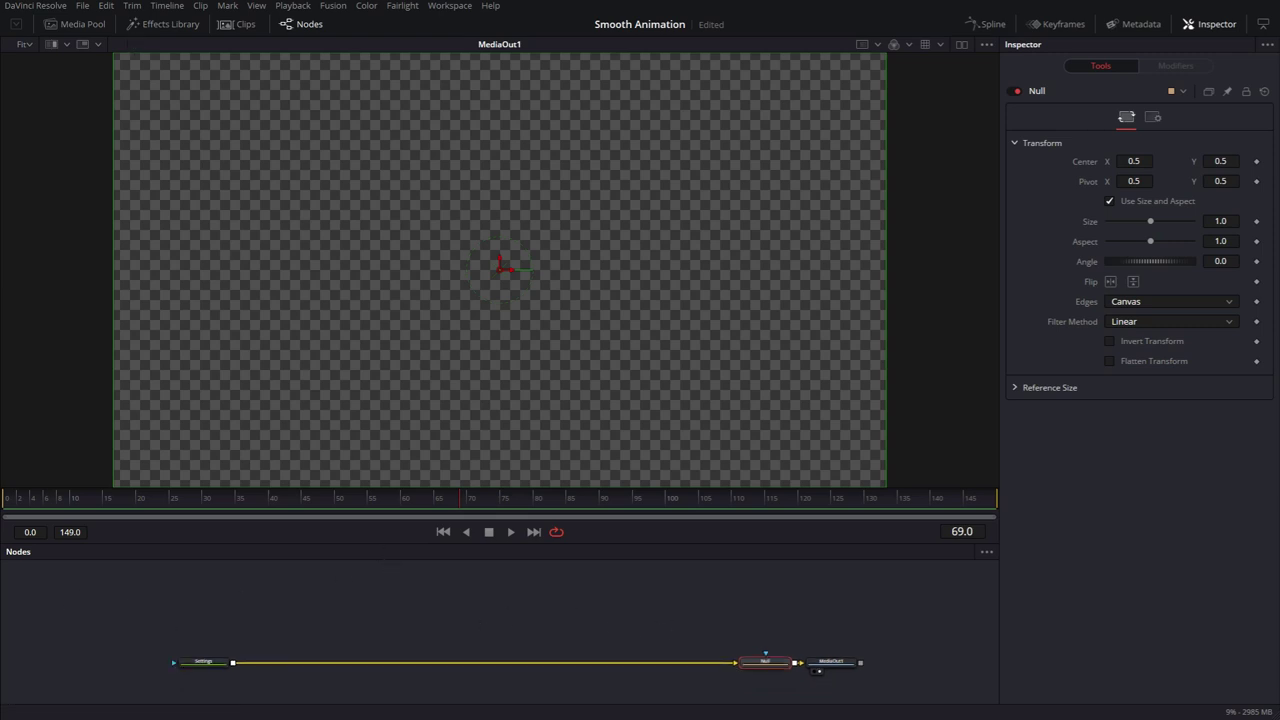
key(alt+Tab)
- Paste the Swatch.txt tool into Fusion as a Swatches node with a narrow colour strip
key(ctrl+a)
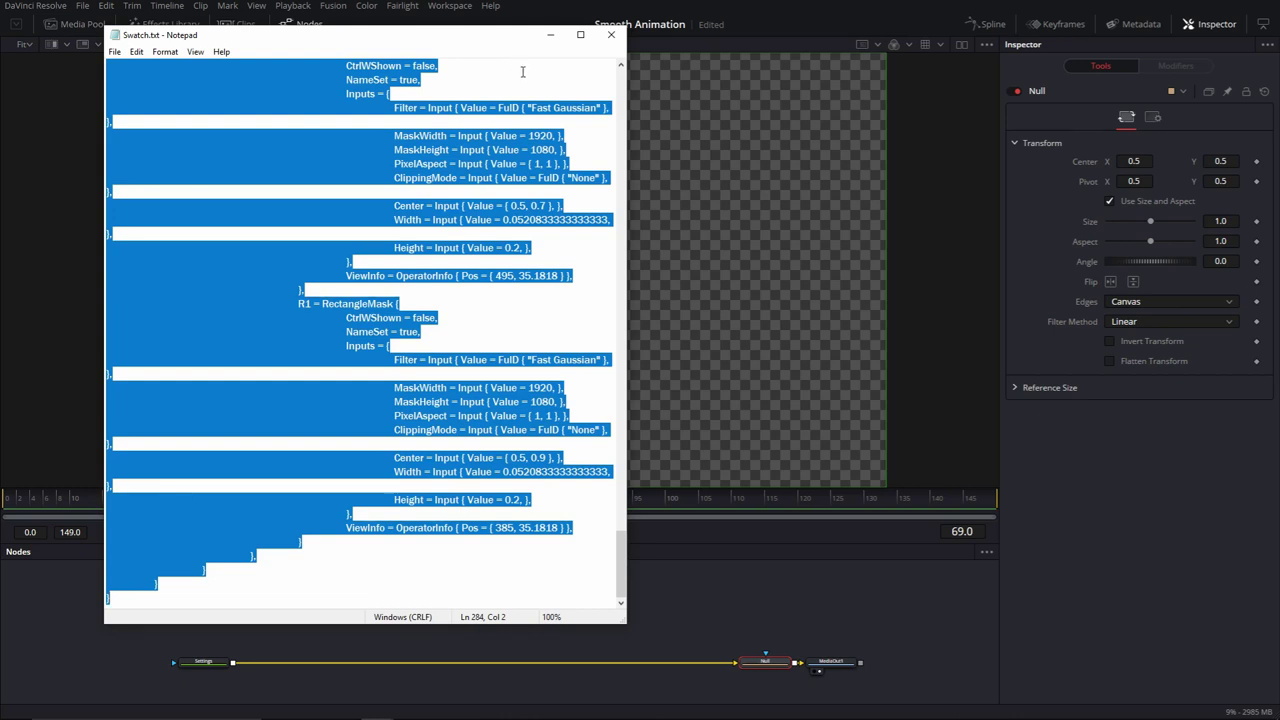
click(611, 34)
right_click(279, 623)
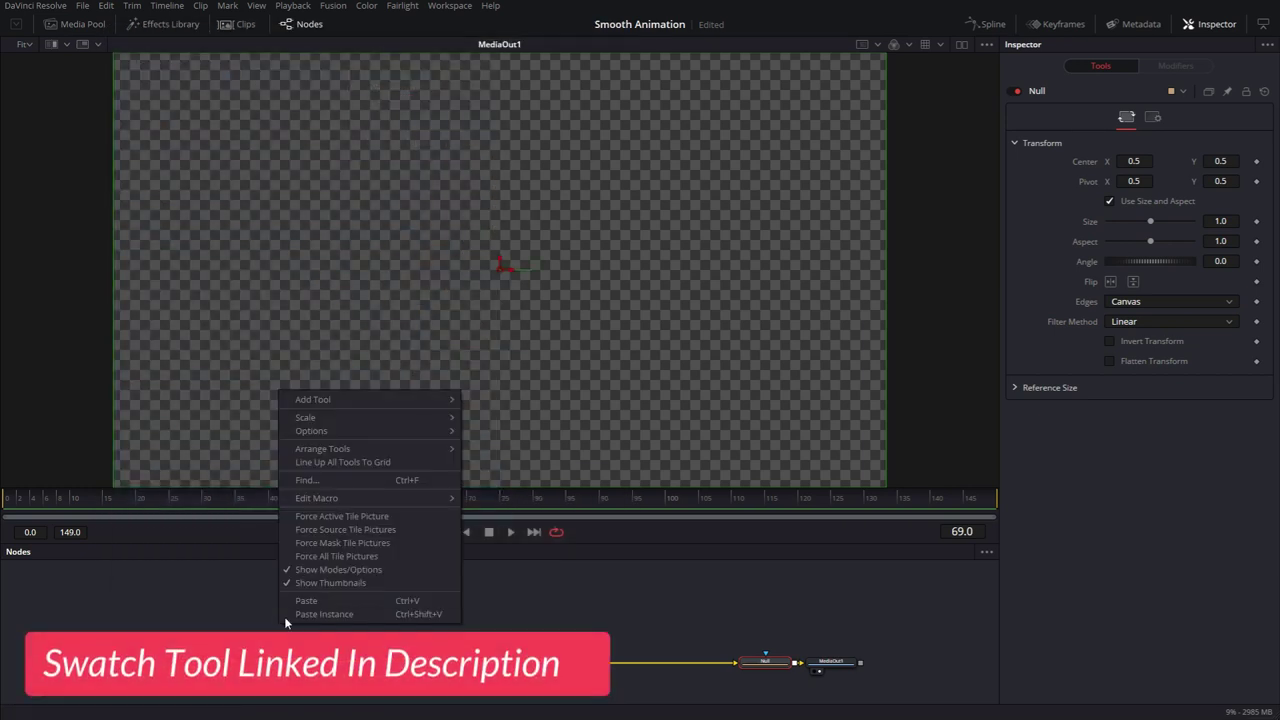
click(306, 601)
drag(194, 268, 47, 279)
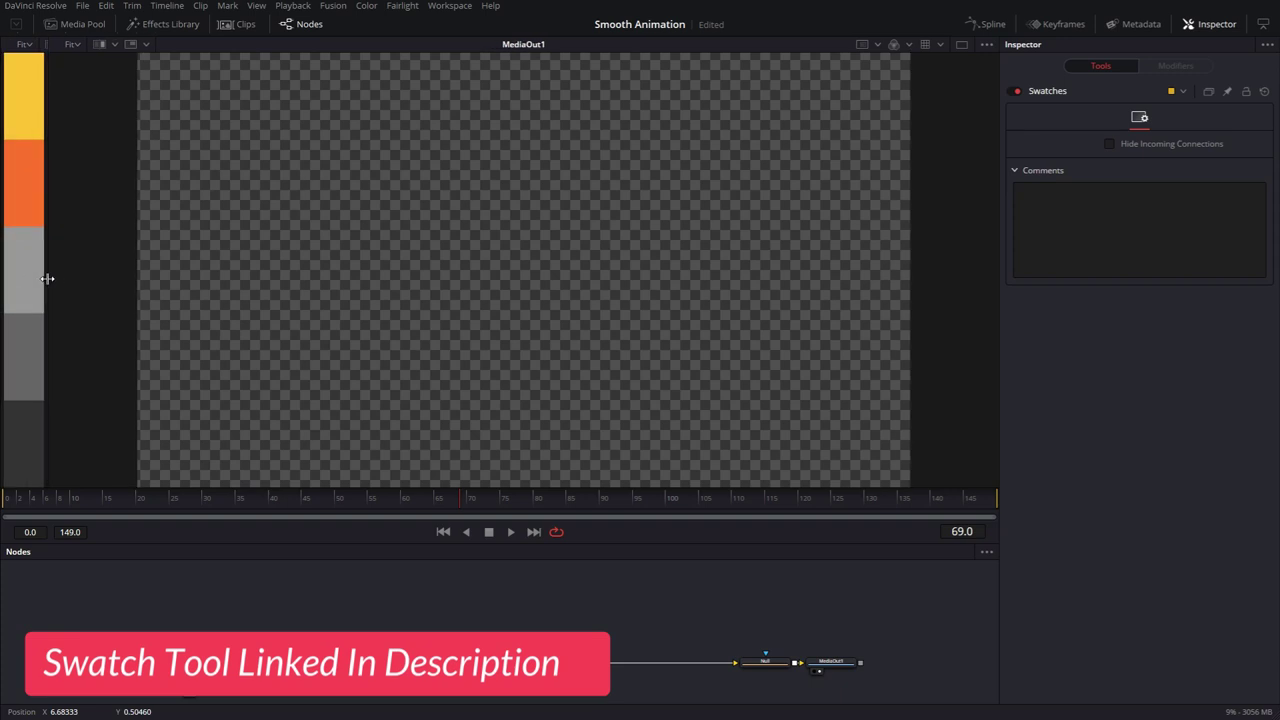
click(391, 563)
key(shift+space)
- Add a Background1 node merged over Settings and set its type to Gradient
text(bg)
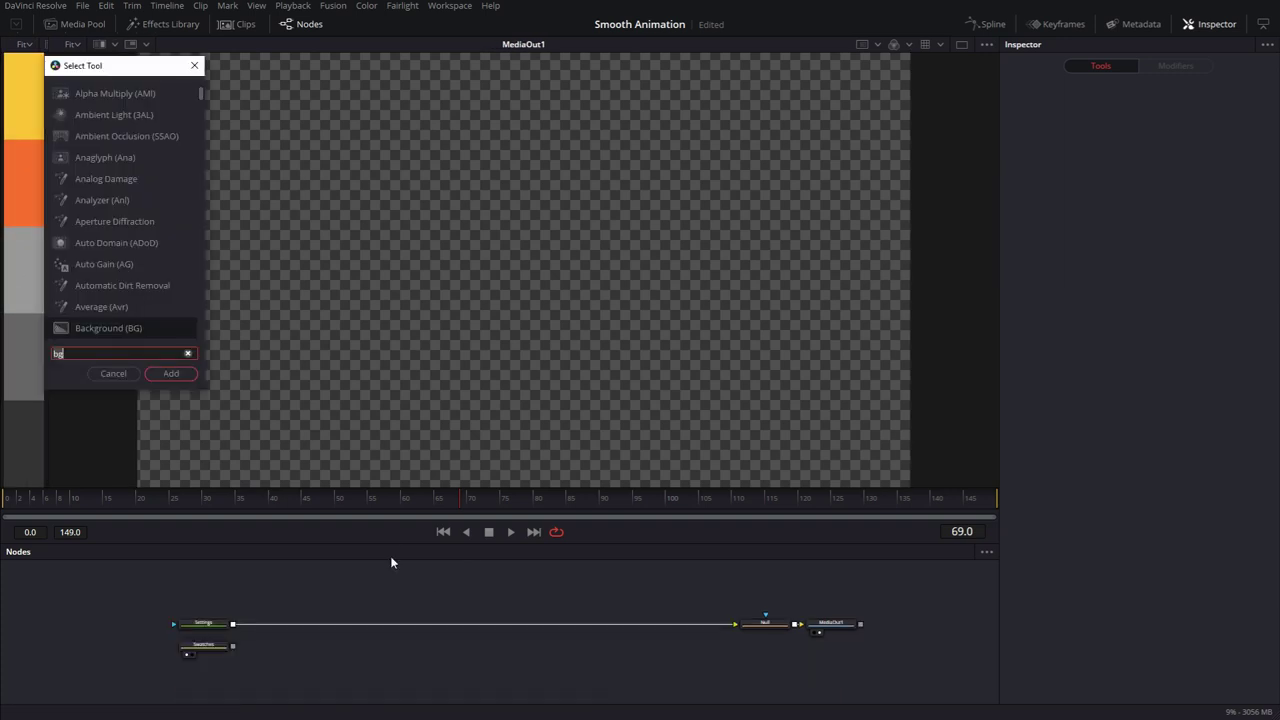
key(Return)
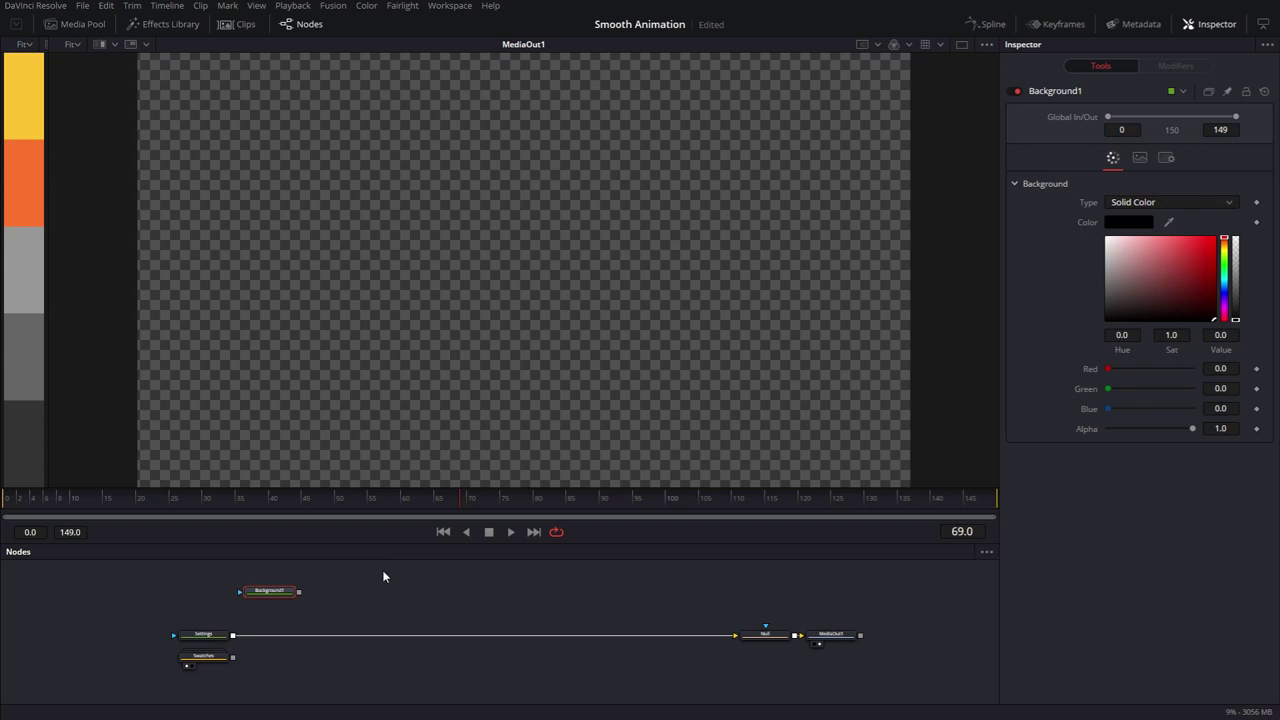
drag(298, 591, 270, 611)
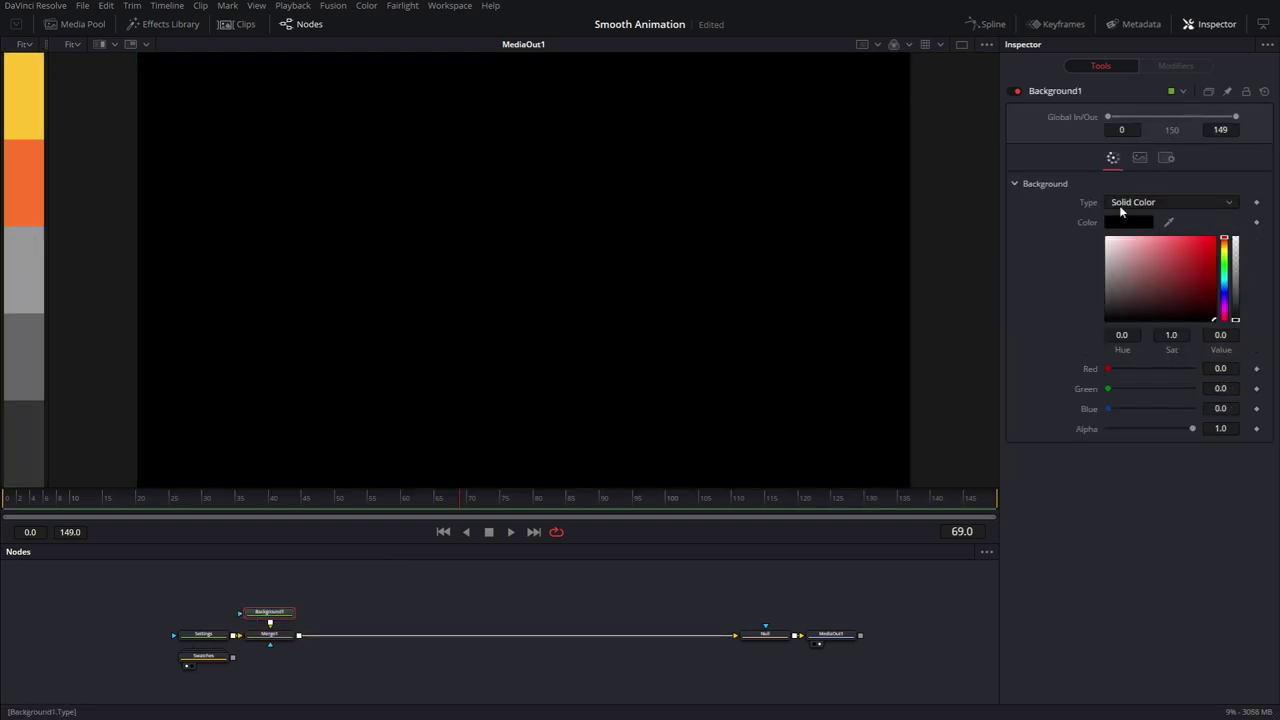
click(1122, 205)
click(1129, 276)
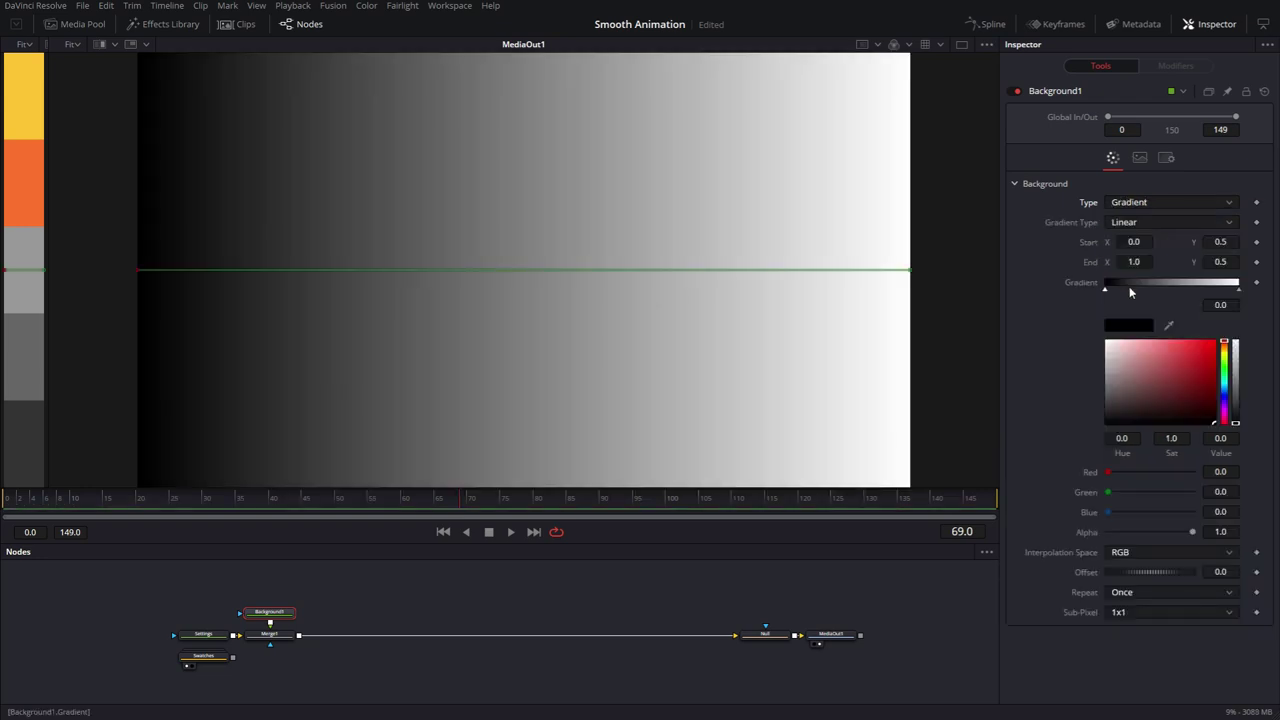
- Set the gradient's start colour to the swatch yellow
click(1115, 331)
click(535, 352)
click(32, 86)
click(808, 484)
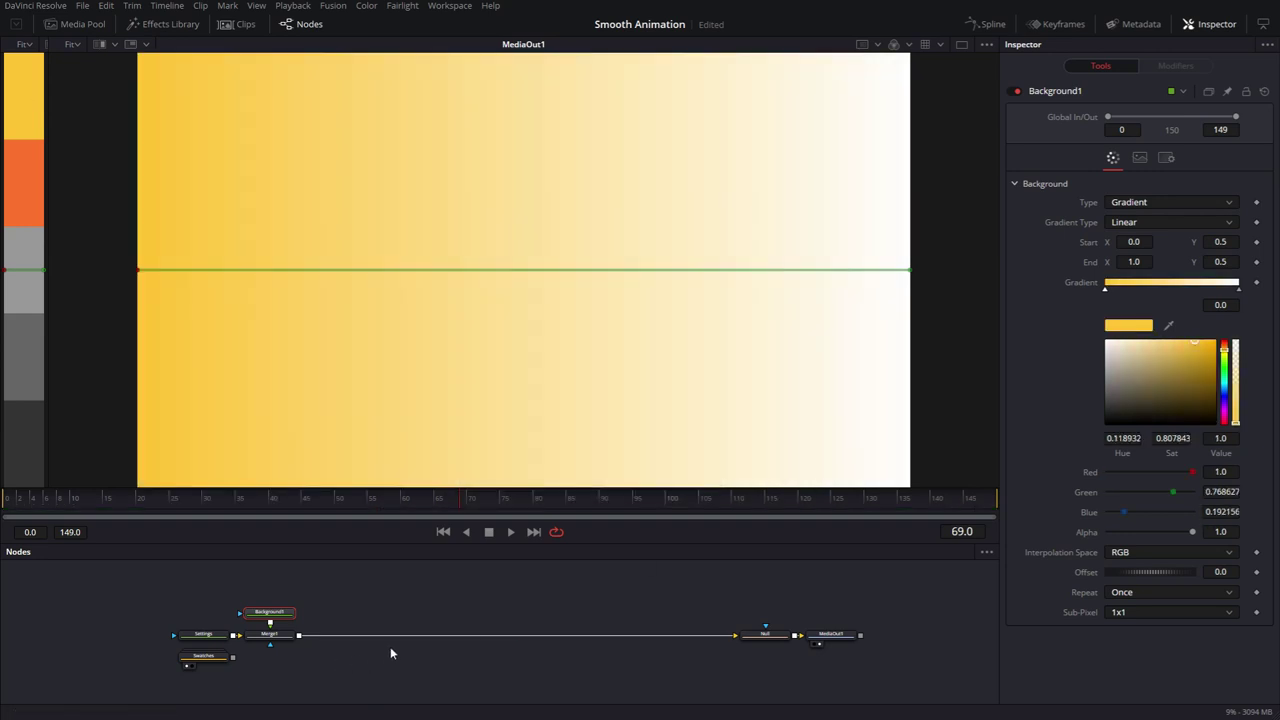
- Set the gradient's end colour to the swatch orange
click(1240, 290)
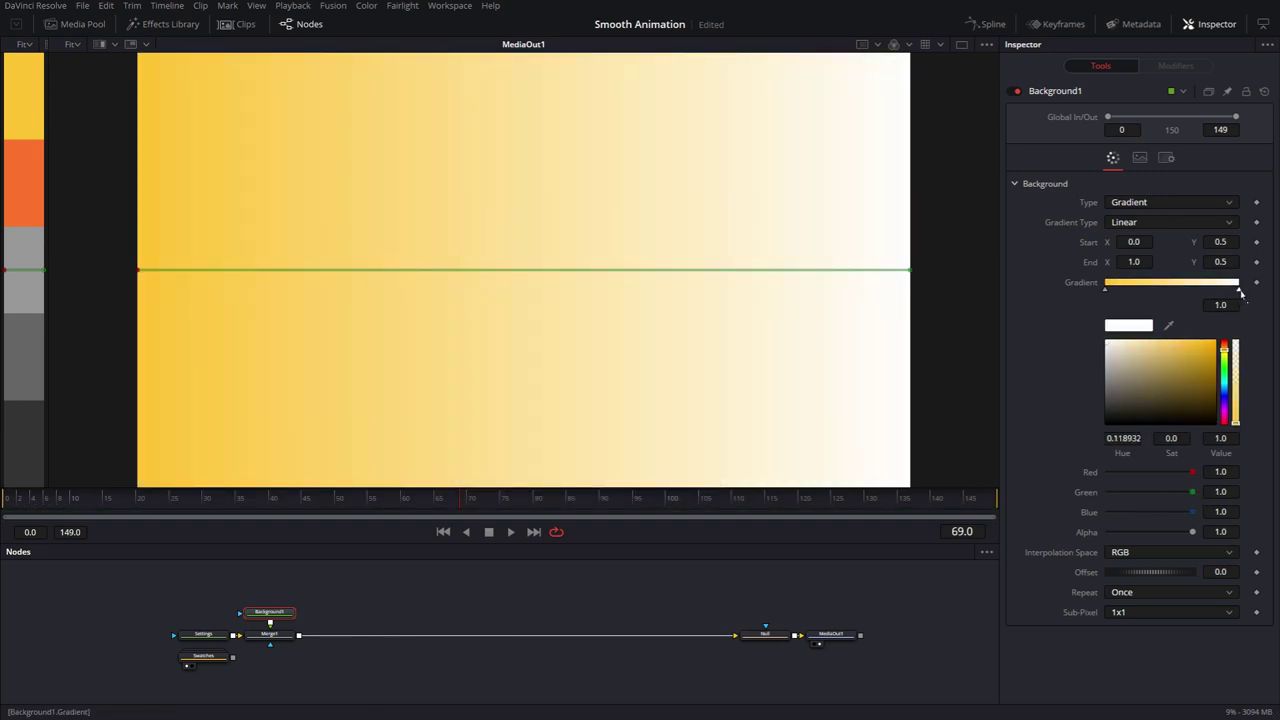
click(1122, 332)
click(535, 351)
click(26, 162)
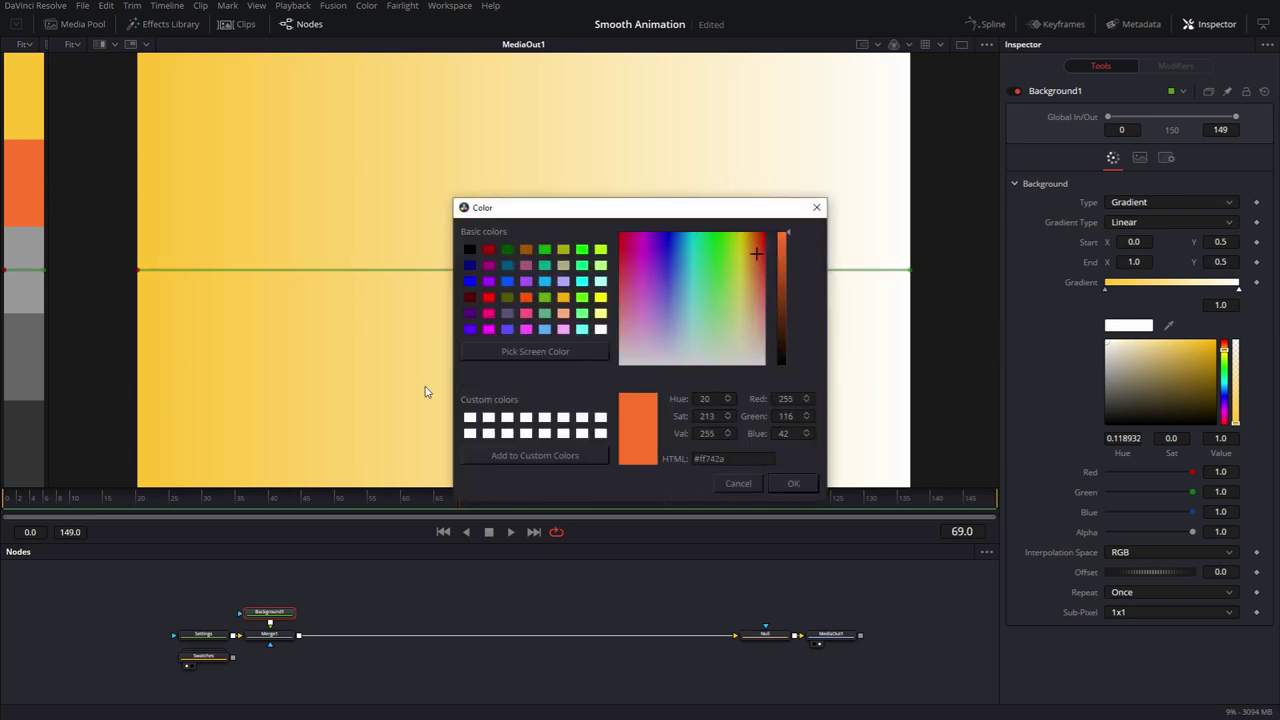
click(793, 483)
click(75, 24)
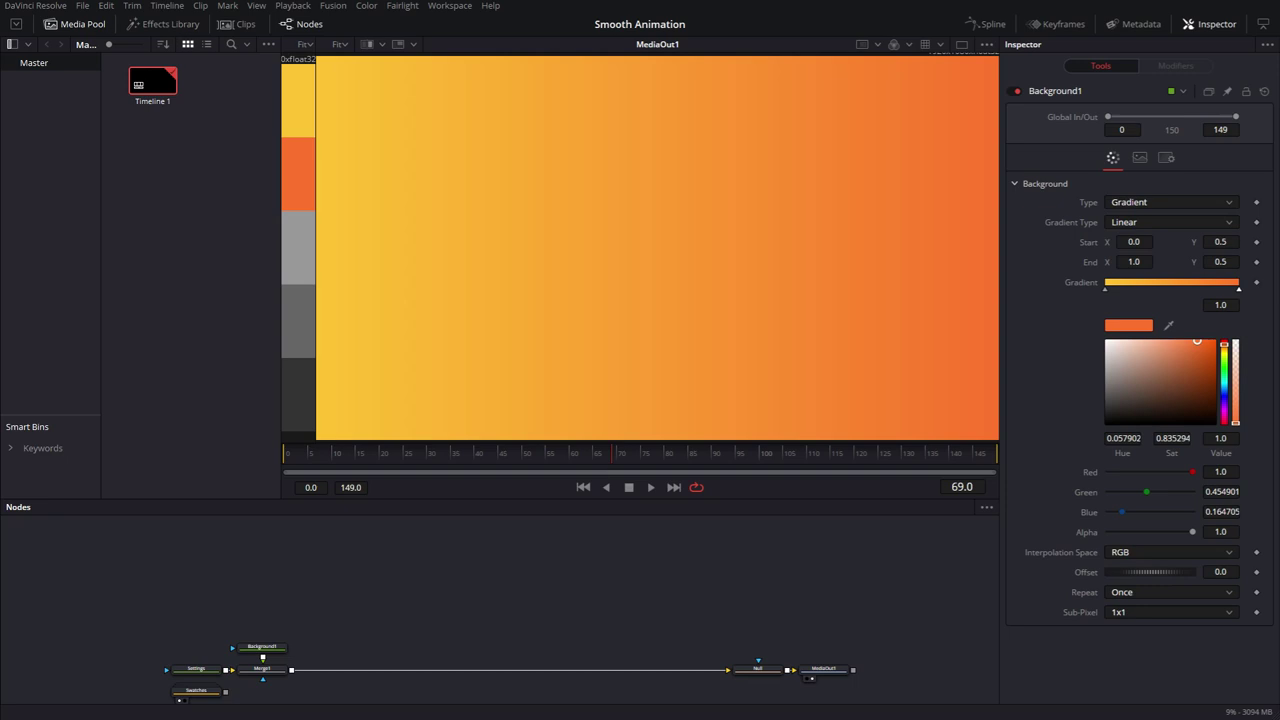
- Import Smooth_BG3.mov as MediaIn1 and merge it over the gradient through Merge2
drag(140, 137, 195, 180)
drag(228, 80, 327, 634)
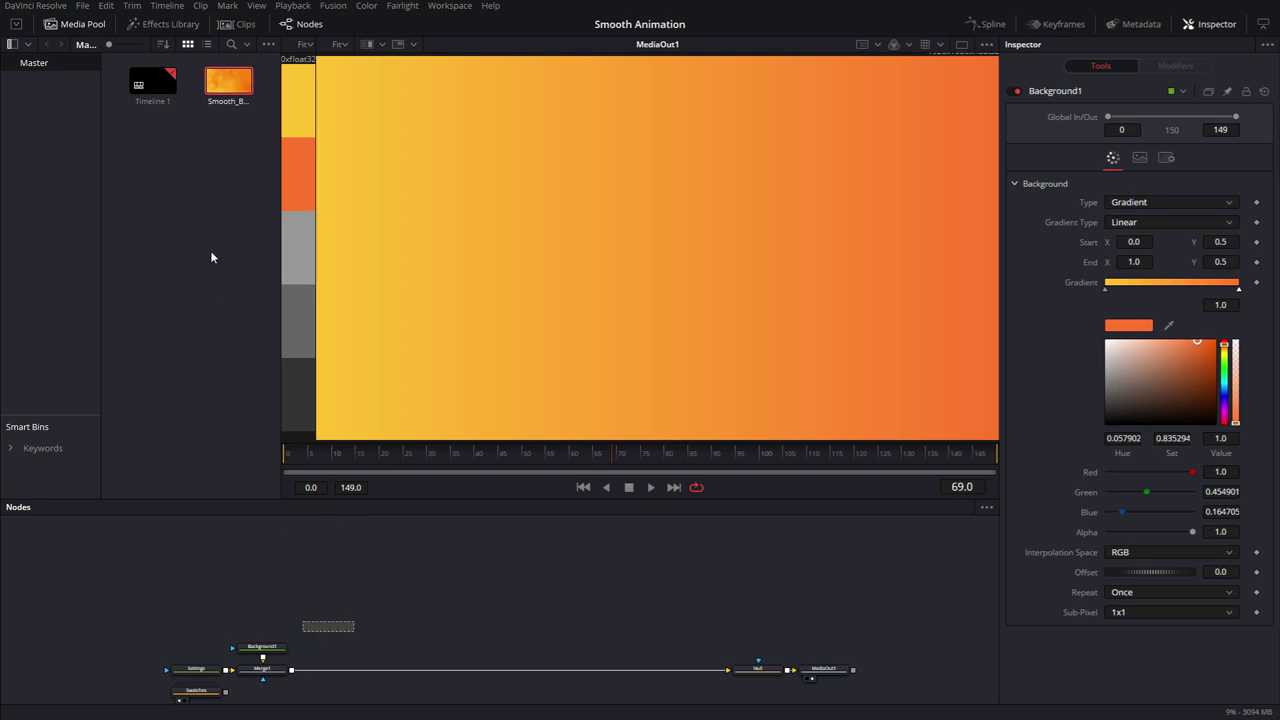
click(83, 24)
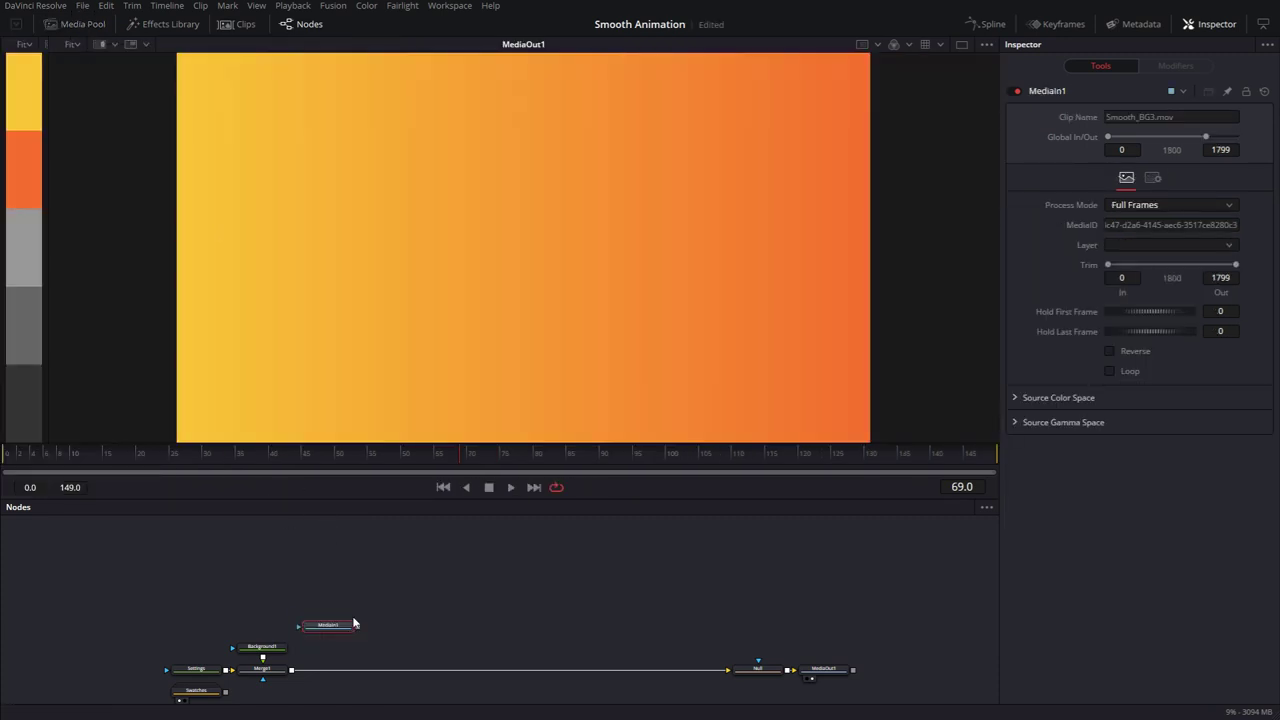
drag(353, 624, 335, 647)
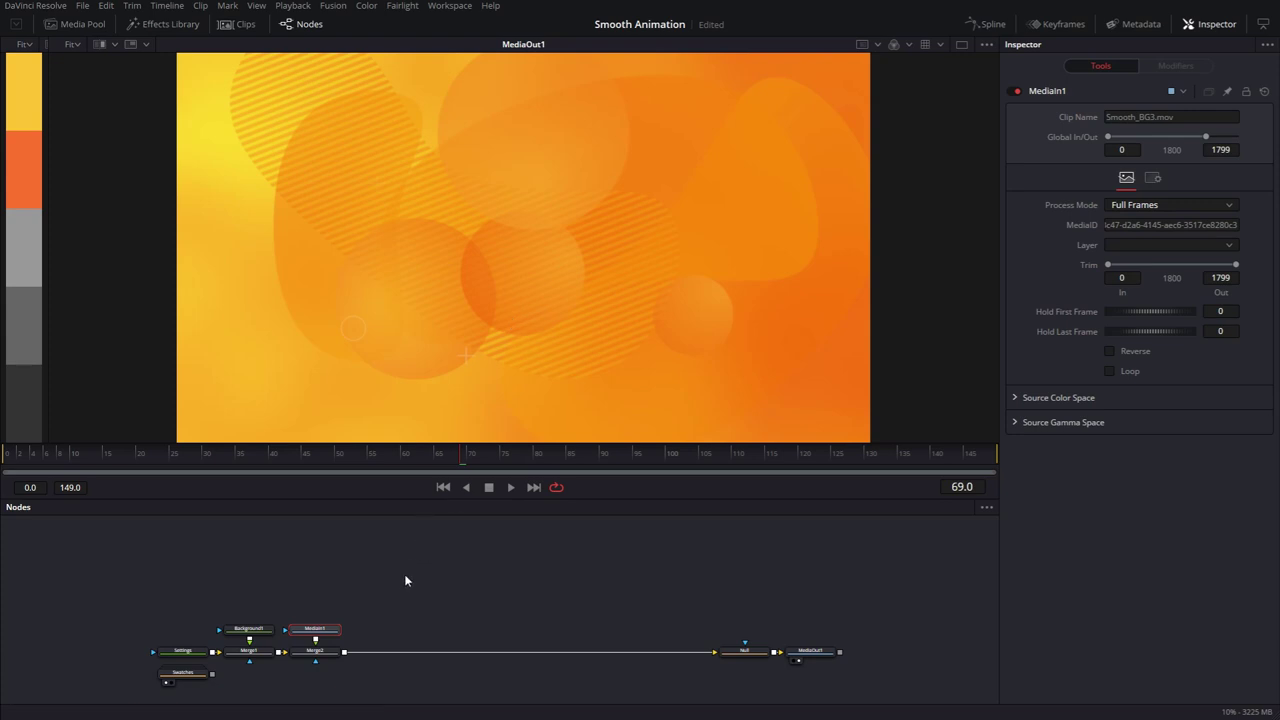
click(436, 594)
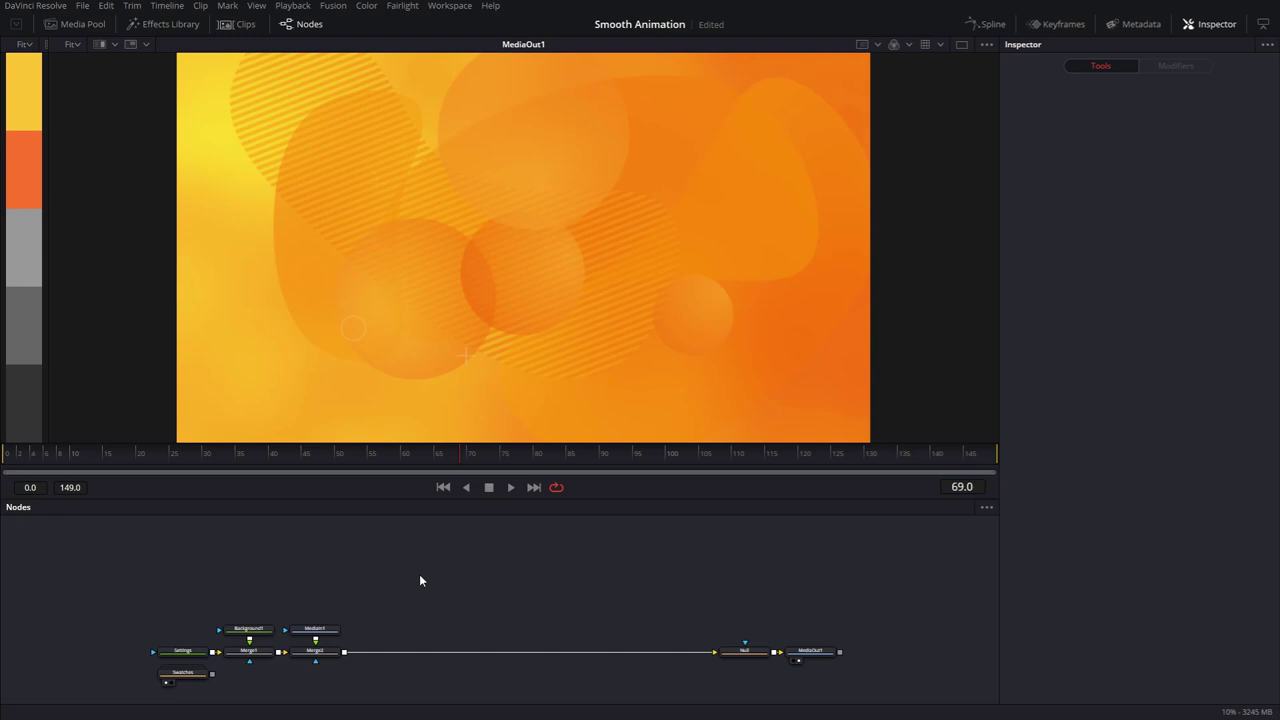
- Add a Text+ node merged after Merge2 through Merge3
key(shift+space)
text(tex)
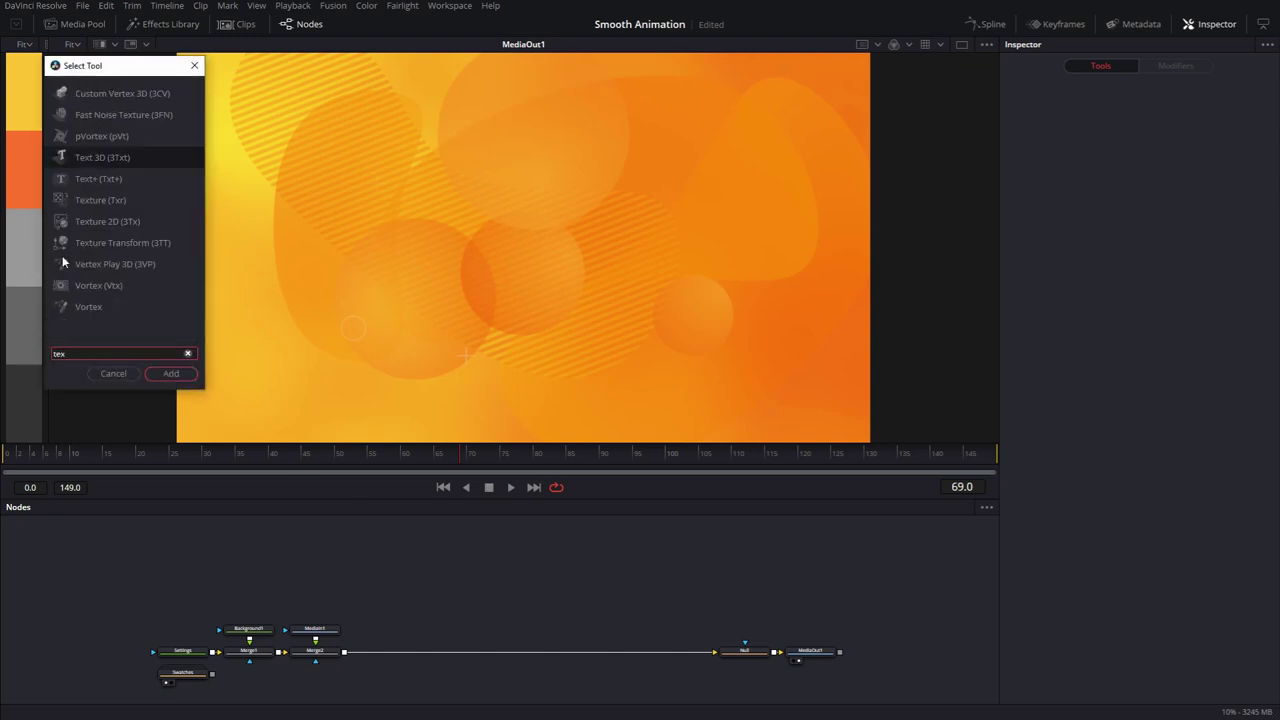
click(83, 180)
click(170, 373)
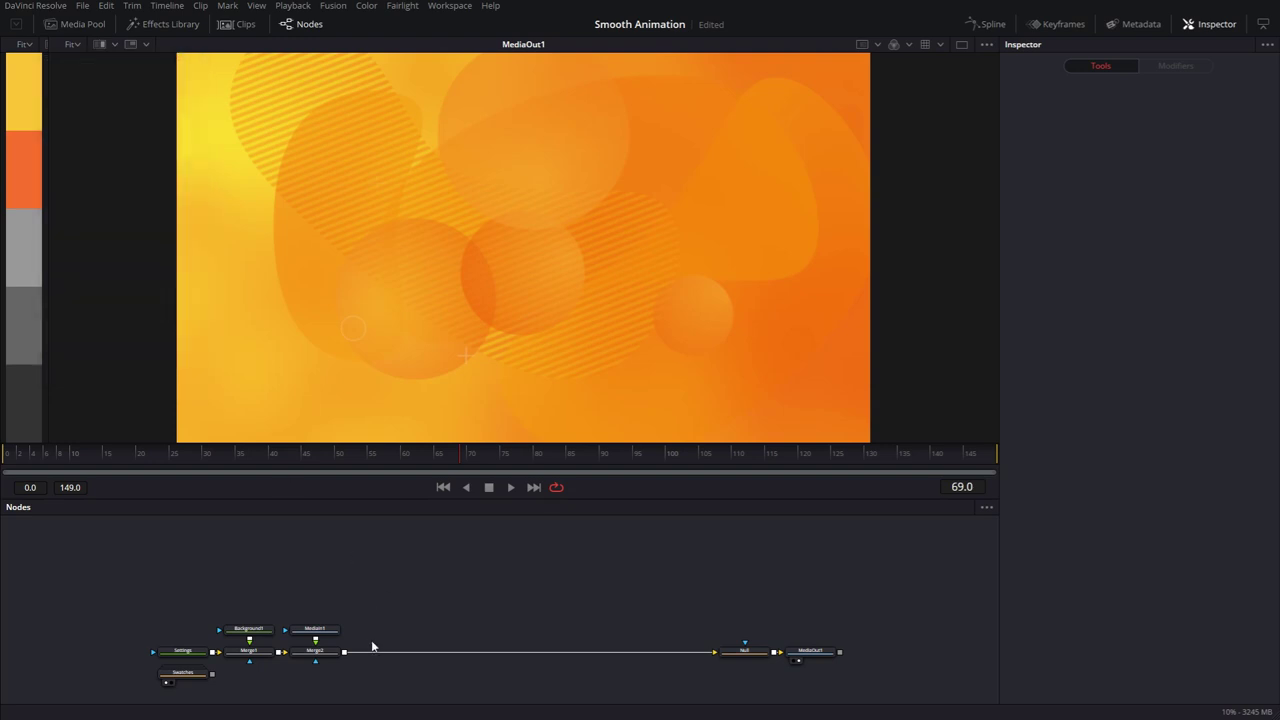
drag(443, 565, 381, 609)
drag(401, 656, 368, 655)
drag(376, 607, 381, 634)
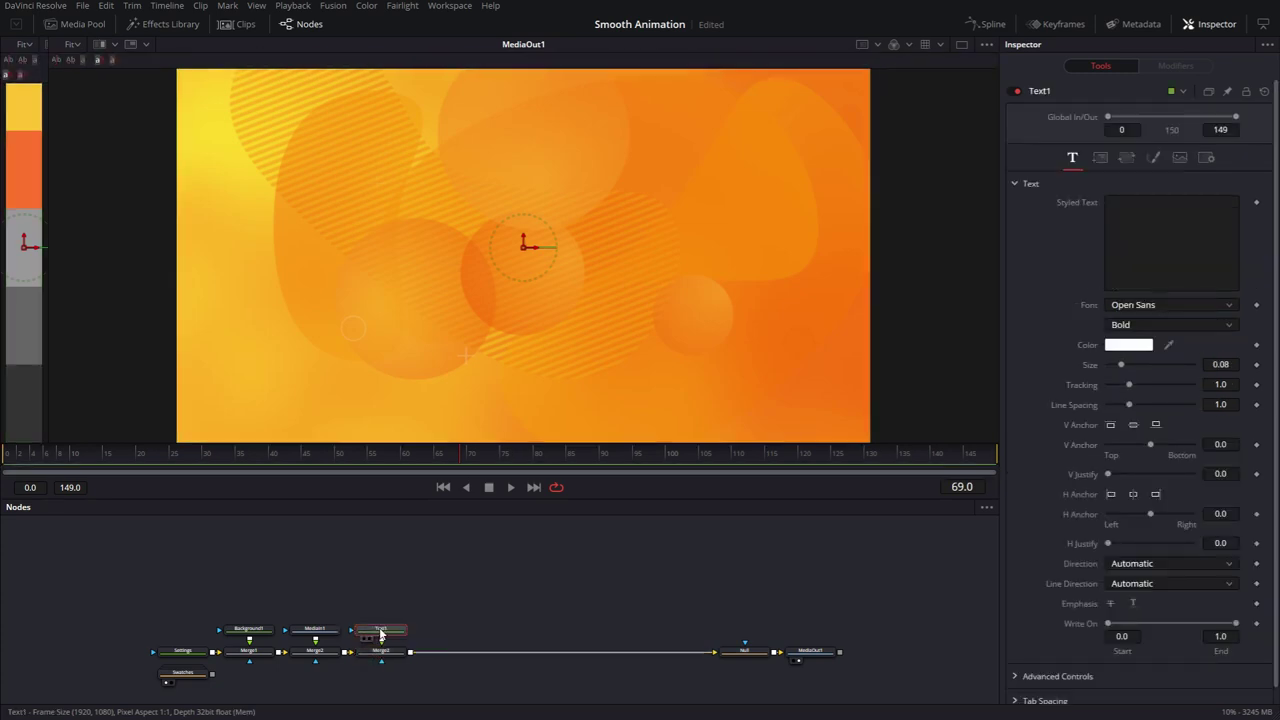
- Rename the text node Top and give it the text 'SMOOTH'
key(F2)
text(Top)
key(Return)
click(1162, 213)
text(SMOOTH)
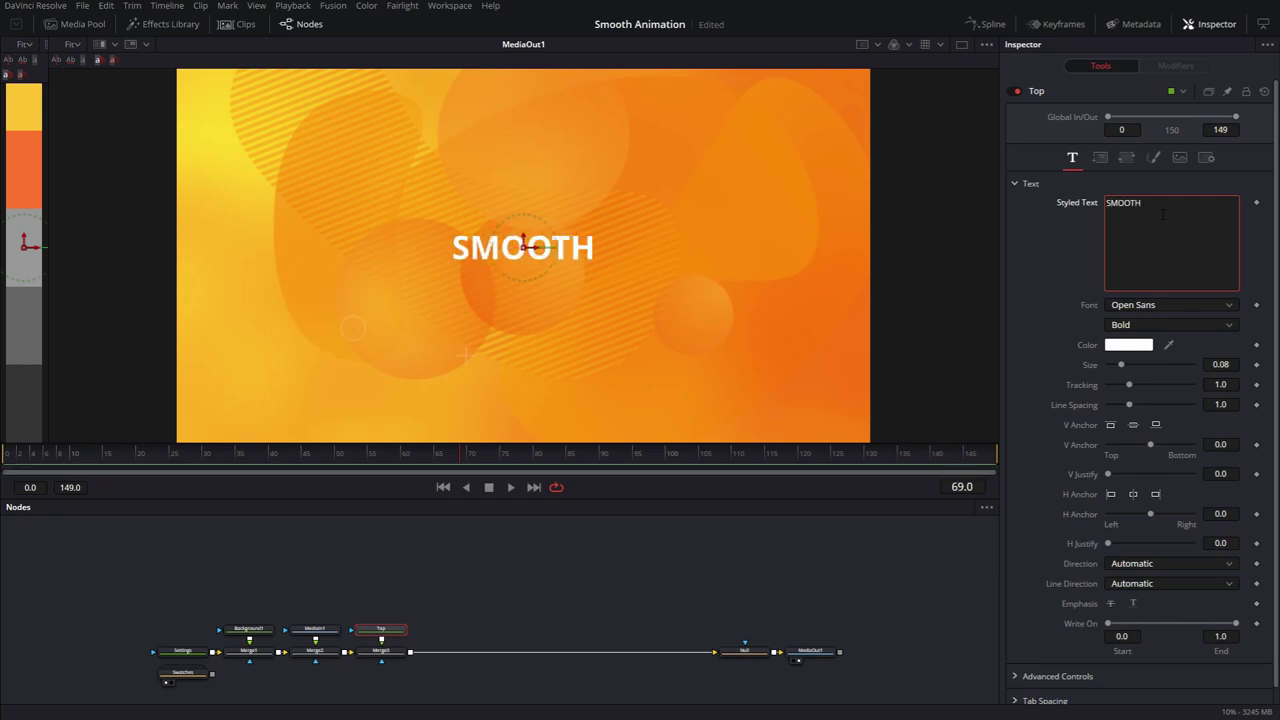
- Set the title font to Fira Sans and its size to 0.1929
click(1170, 304)
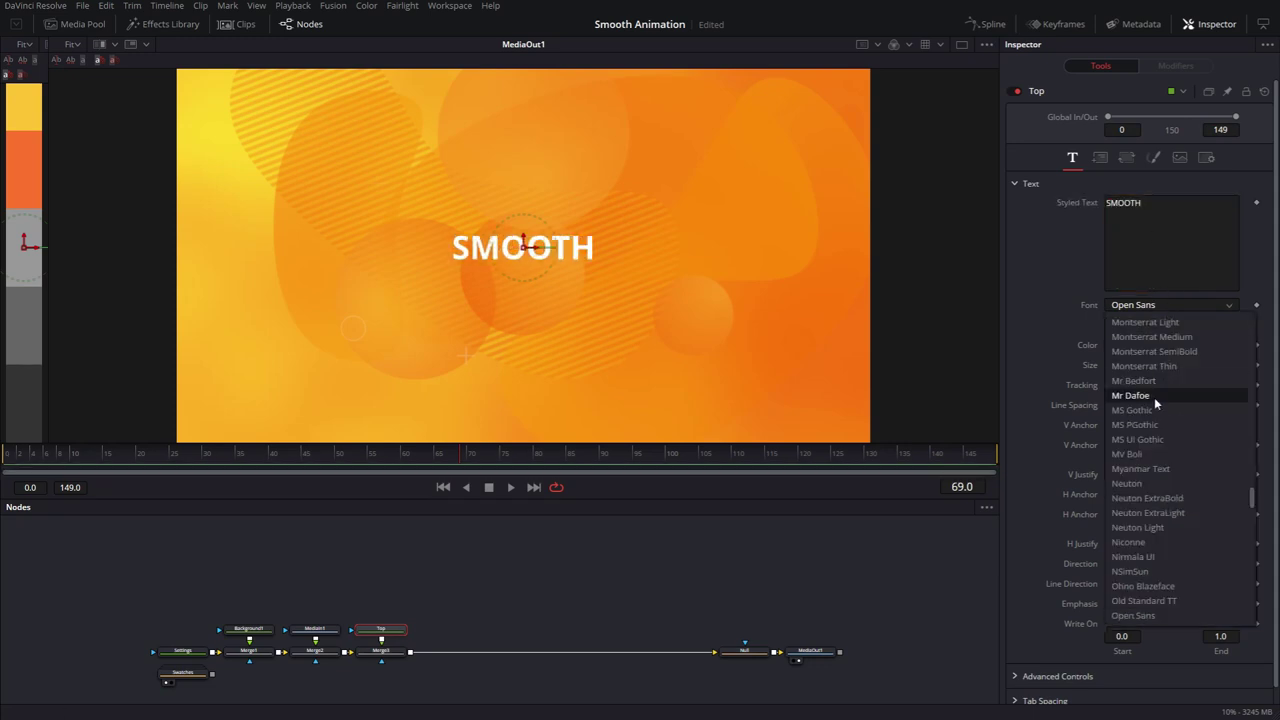
scroll(1164, 458, up, 5)
scroll(1162, 454, up, 10)
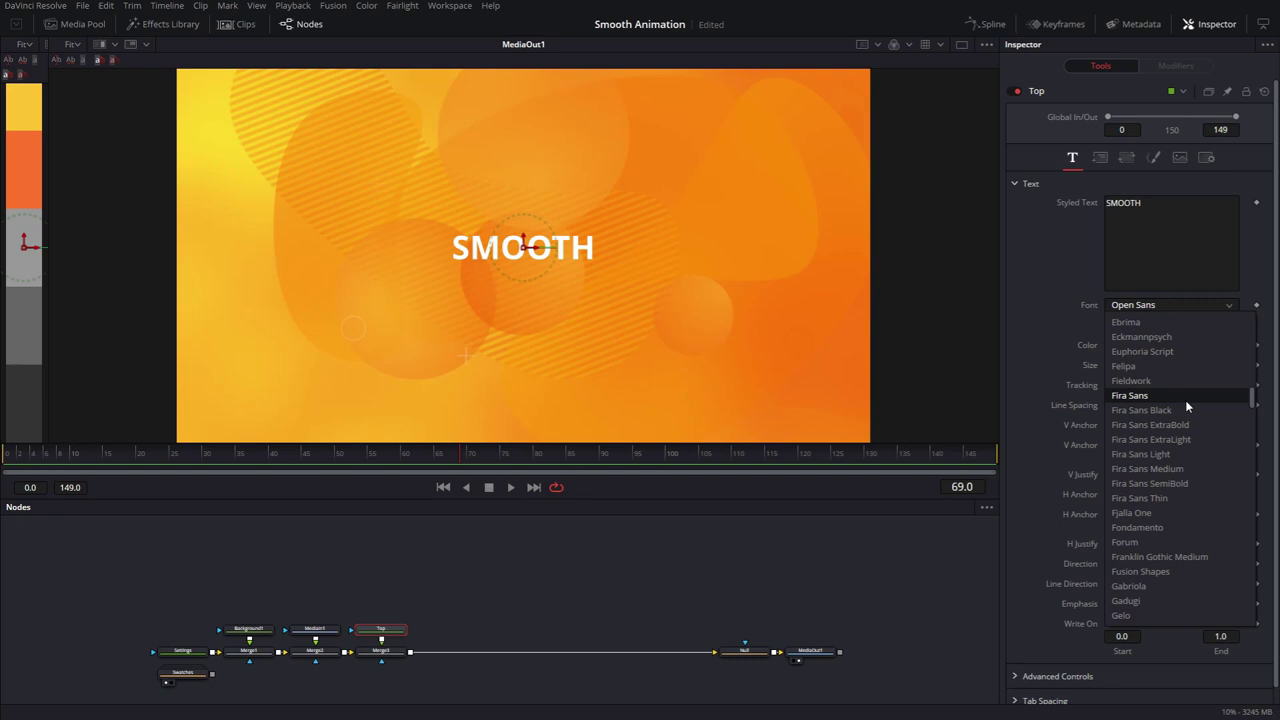
click(1185, 400)
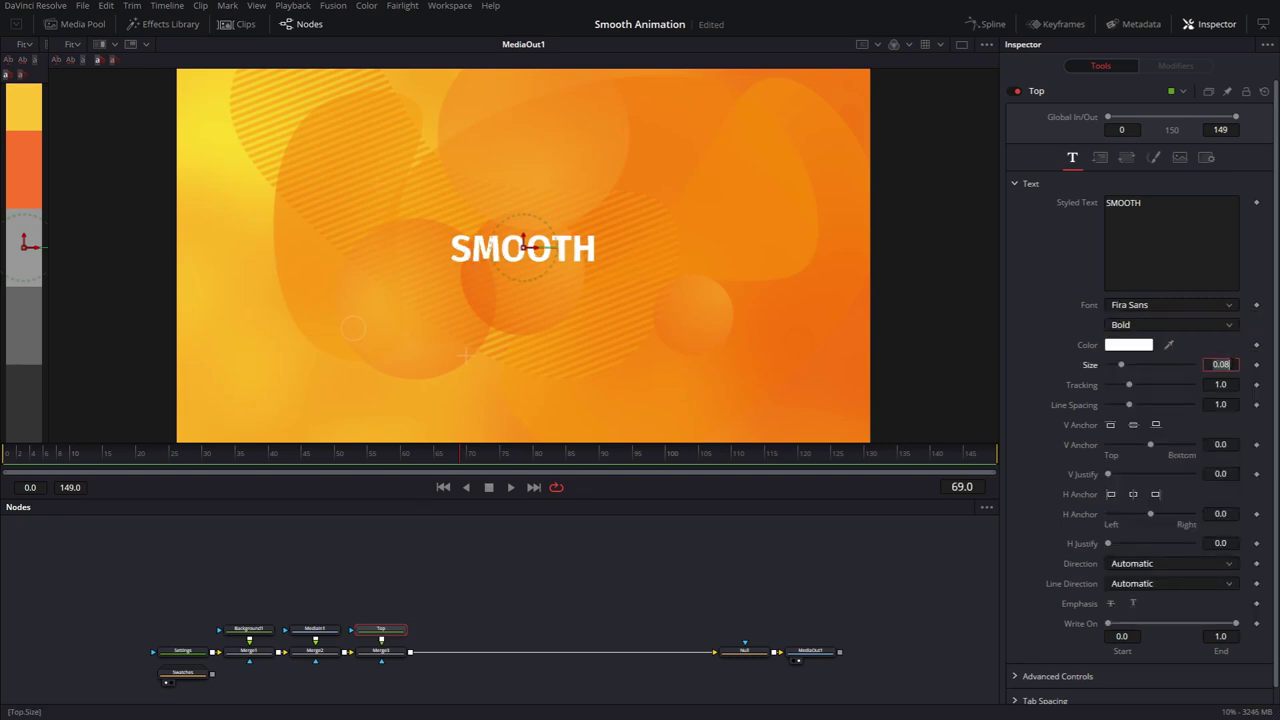
key(Return)
click(427, 568)
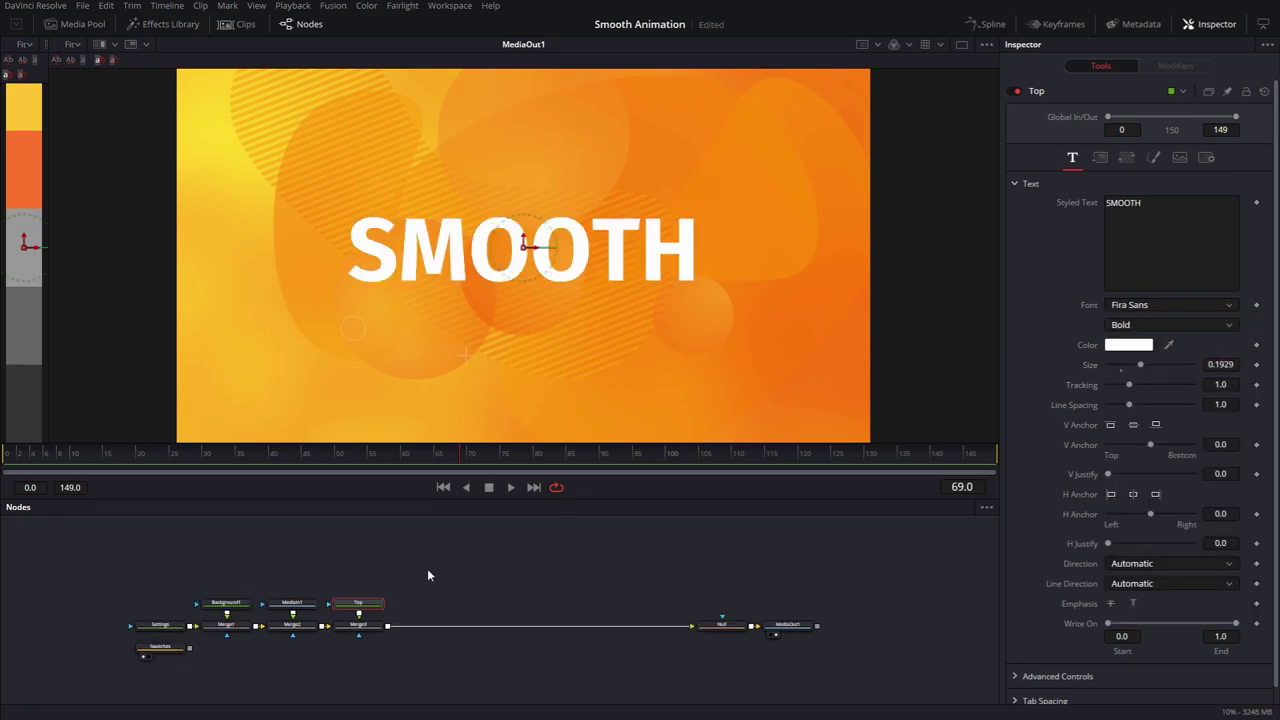
- Attach a Rectangle mask node to the Top text node
key(shift+space)
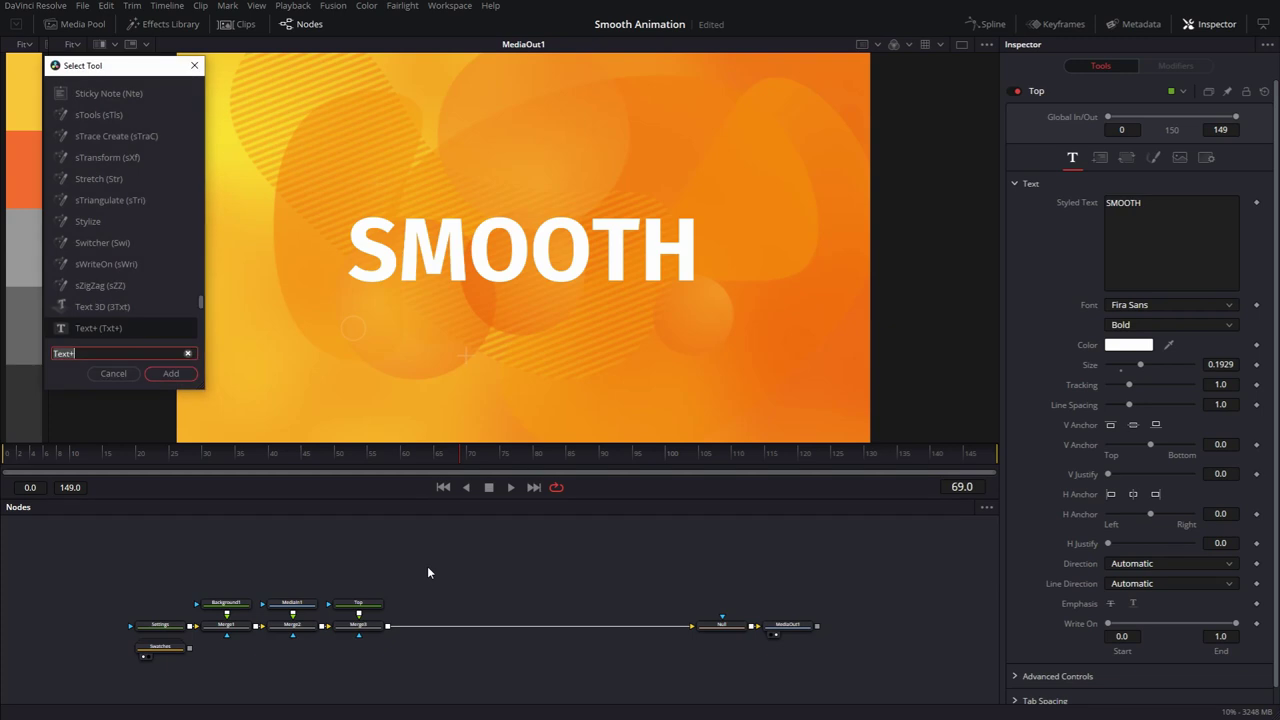
text(rct)
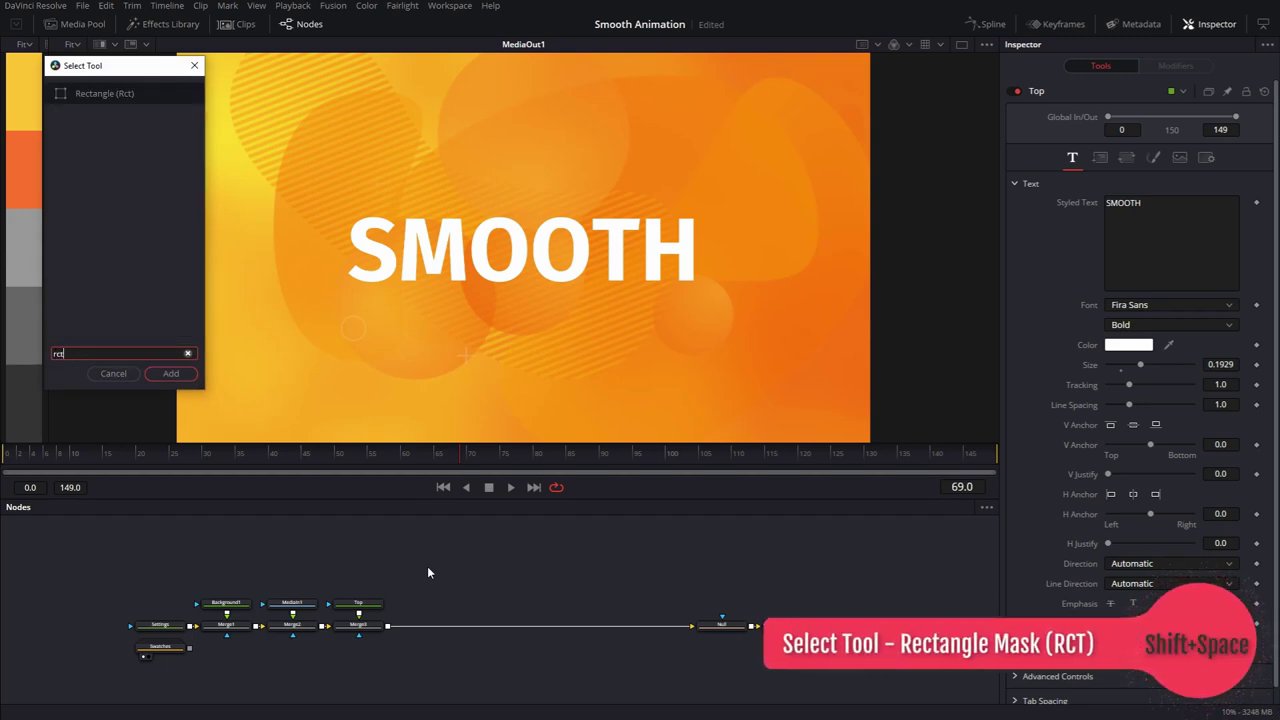
key(Return)
drag(435, 566, 370, 589)
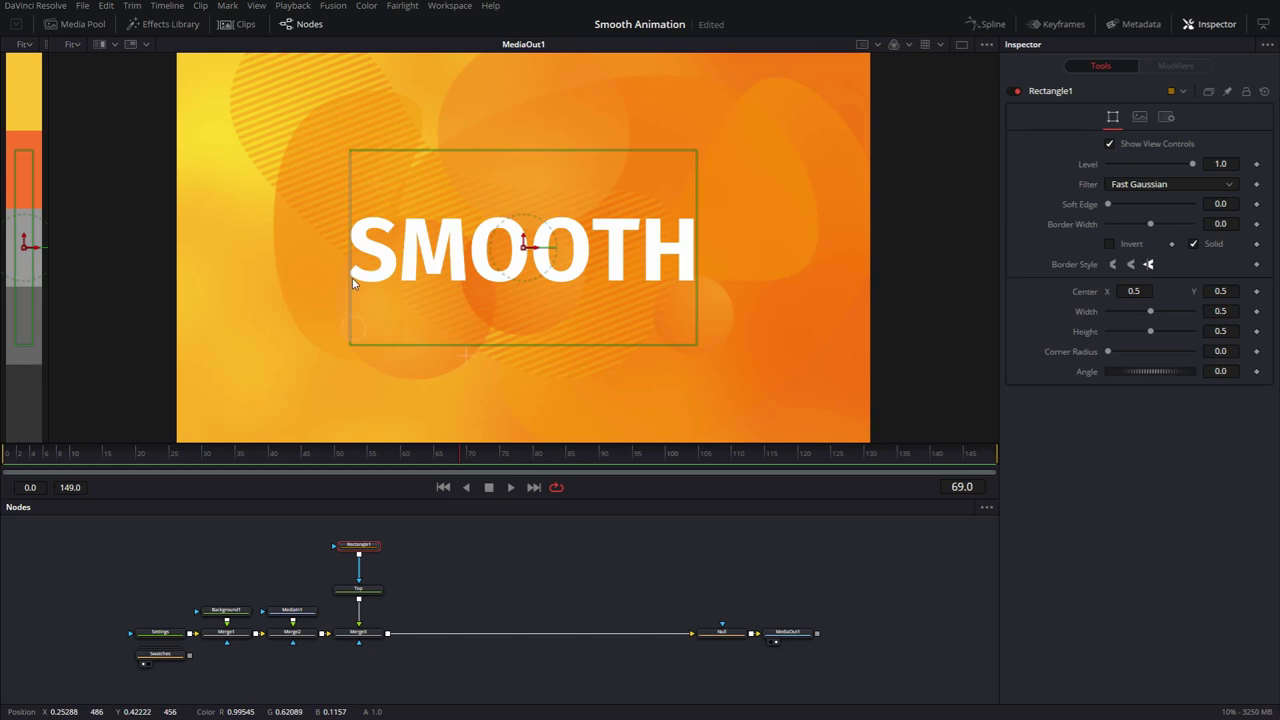
- Resize and raise the rectangle mask so only SMOOTH's upper half shows
drag(351, 287, 341, 289)
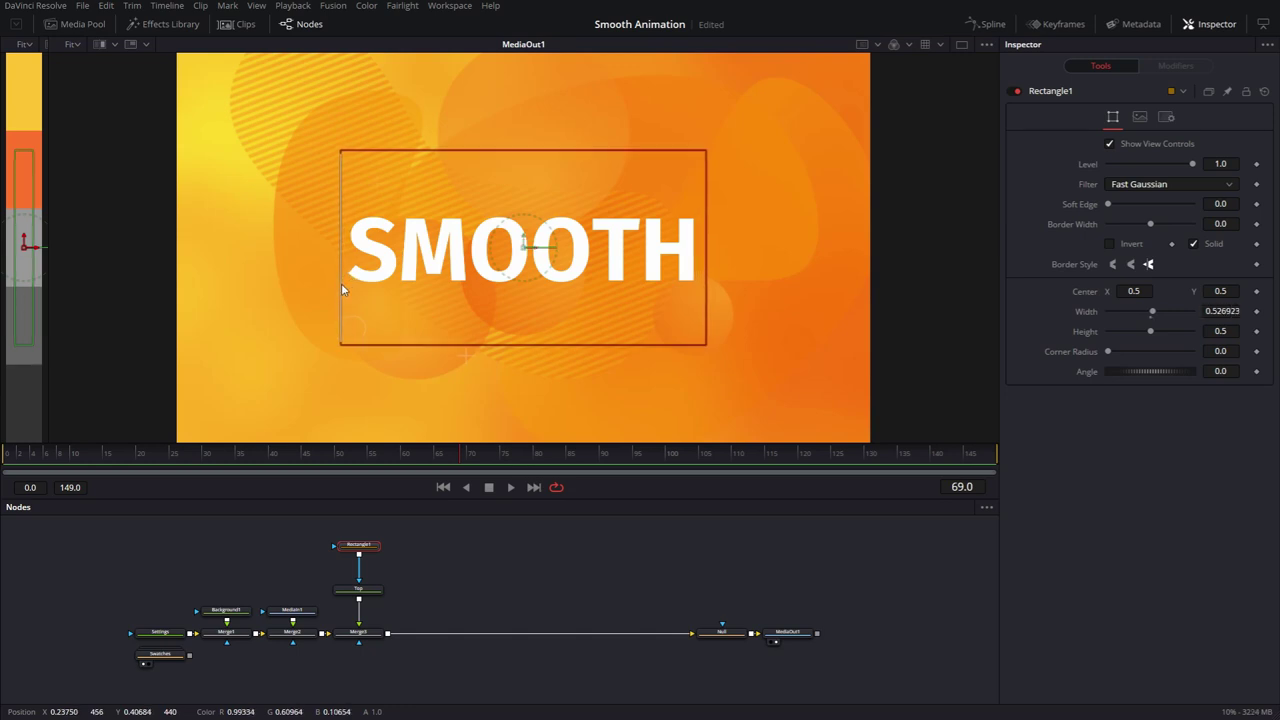
drag(557, 154, 555, 182)
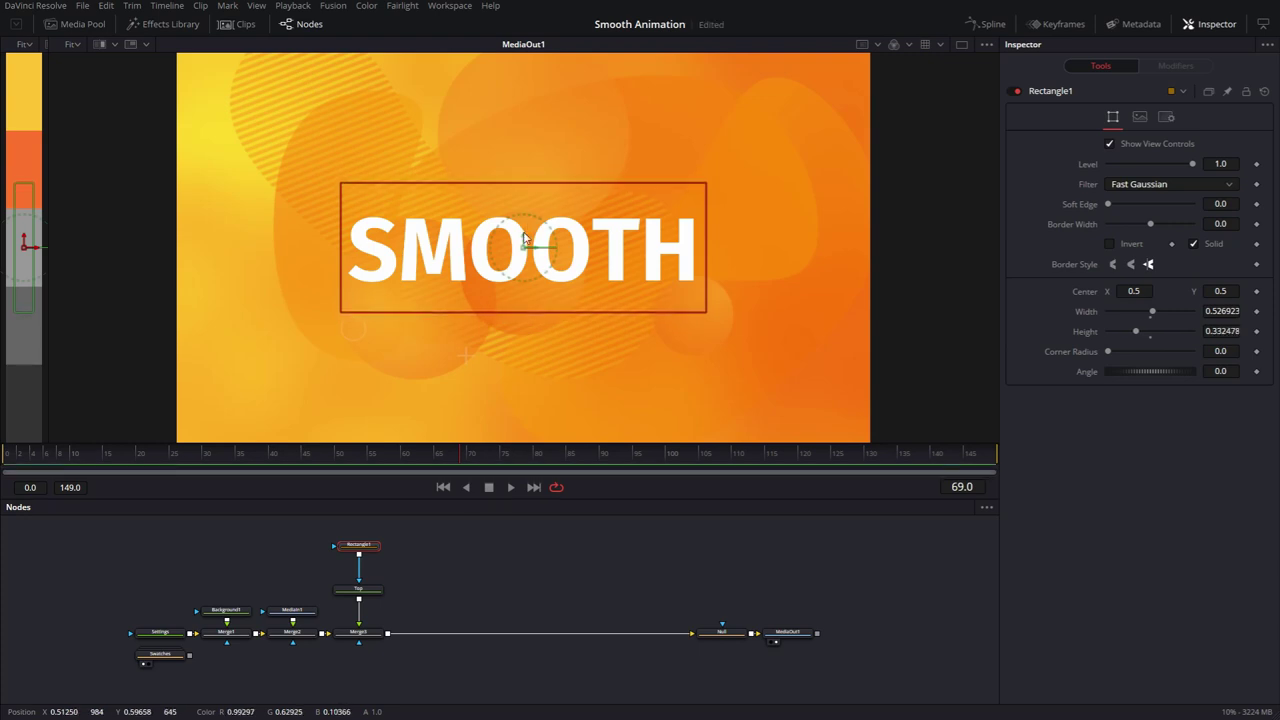
mouse_move(526, 238)
mouse_down()
mouse_move(531, 172)
mouse_move(532, 228)
mouse_up()
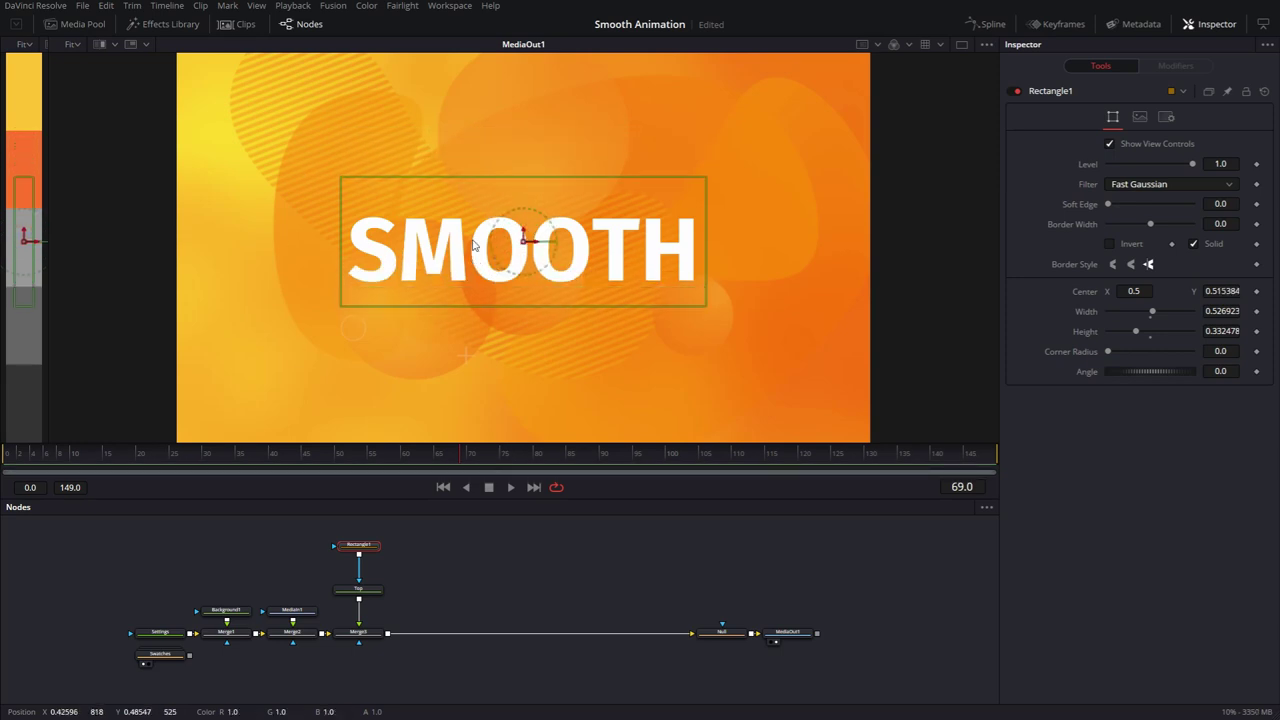
key(ctrl+g)
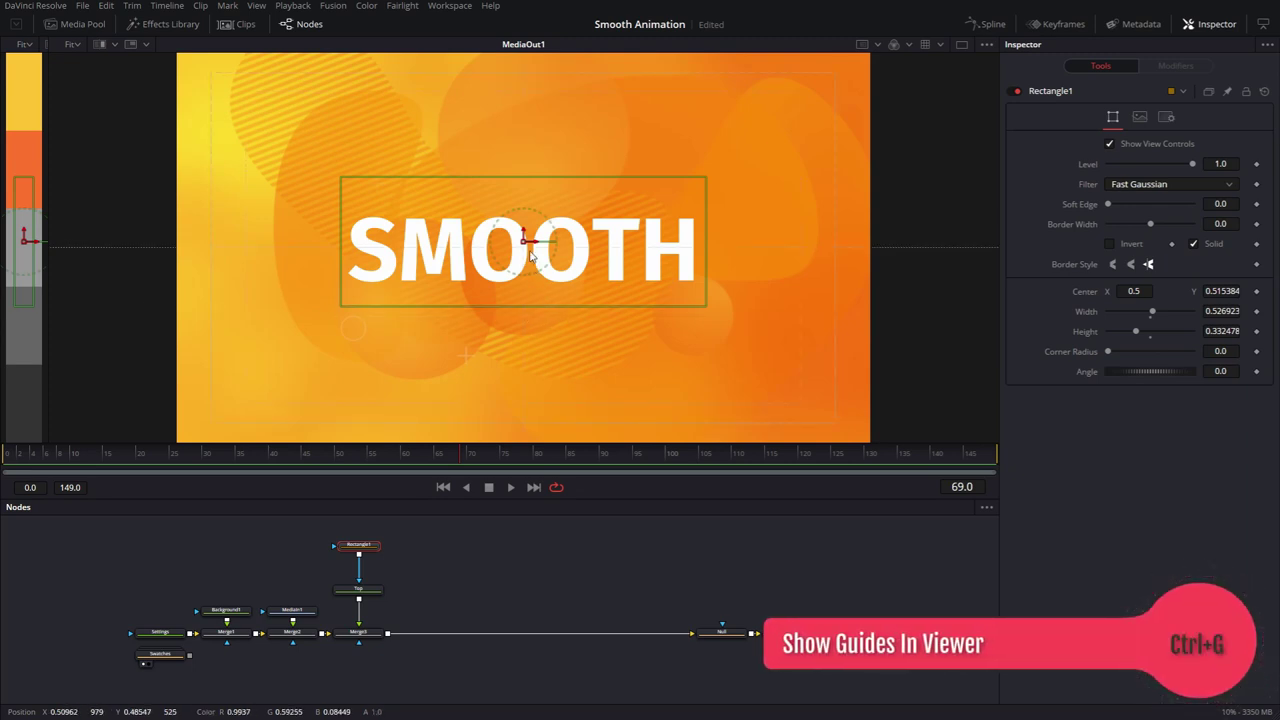
scroll(535, 258, up, 2)
drag(537, 227, 535, 110)
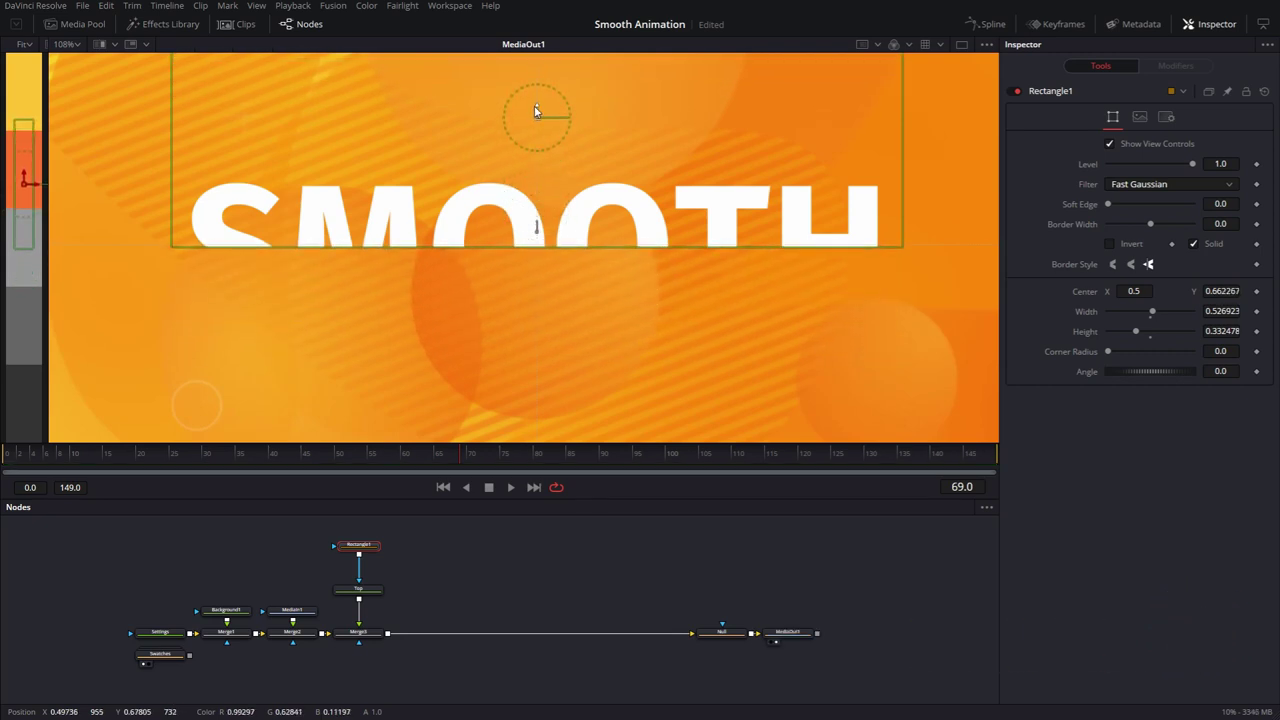
scroll(518, 205, down, 2)
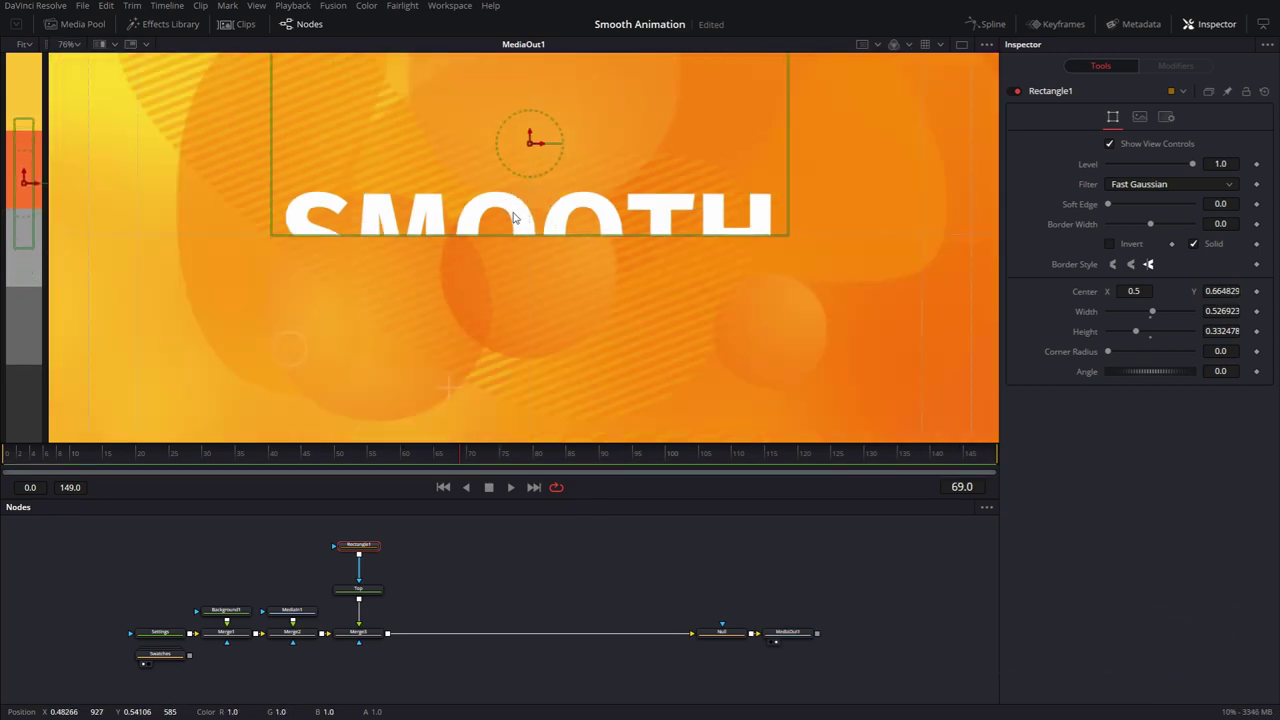
scroll(514, 250, up, 2)
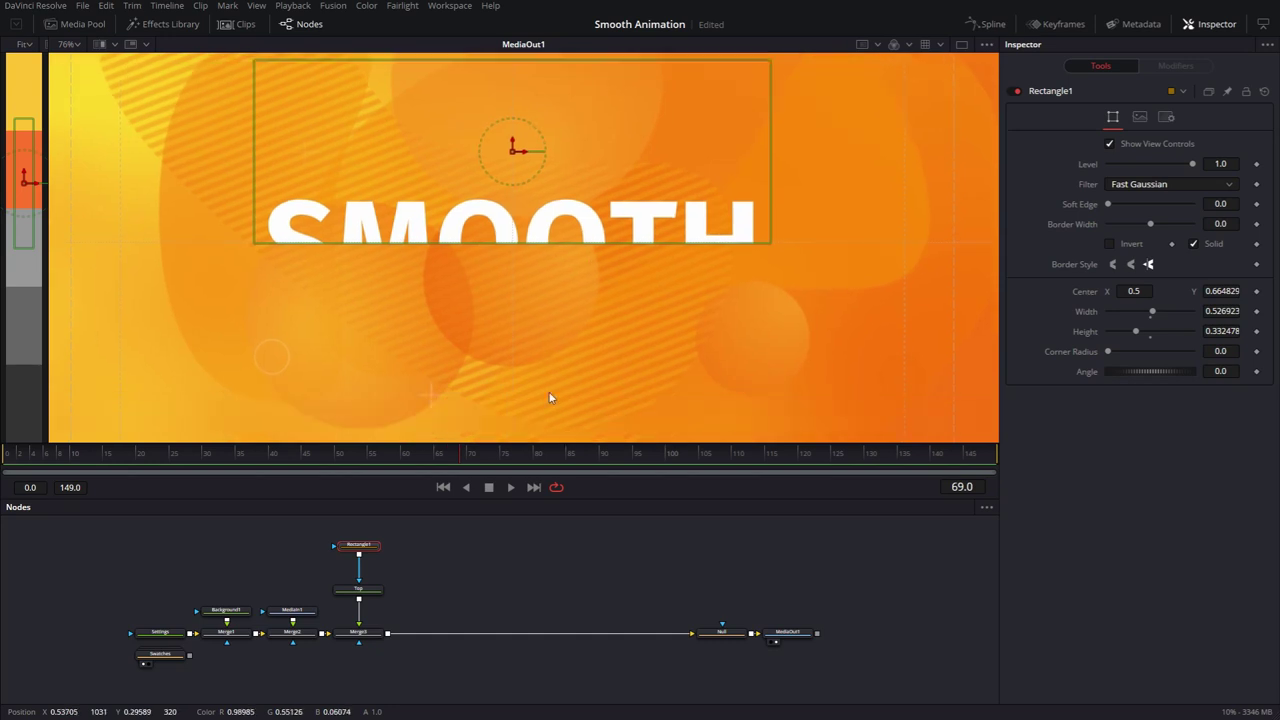
- Duplicate the Rectangle1, Top and Merge3 nodes
drag(408, 521, 350, 668)
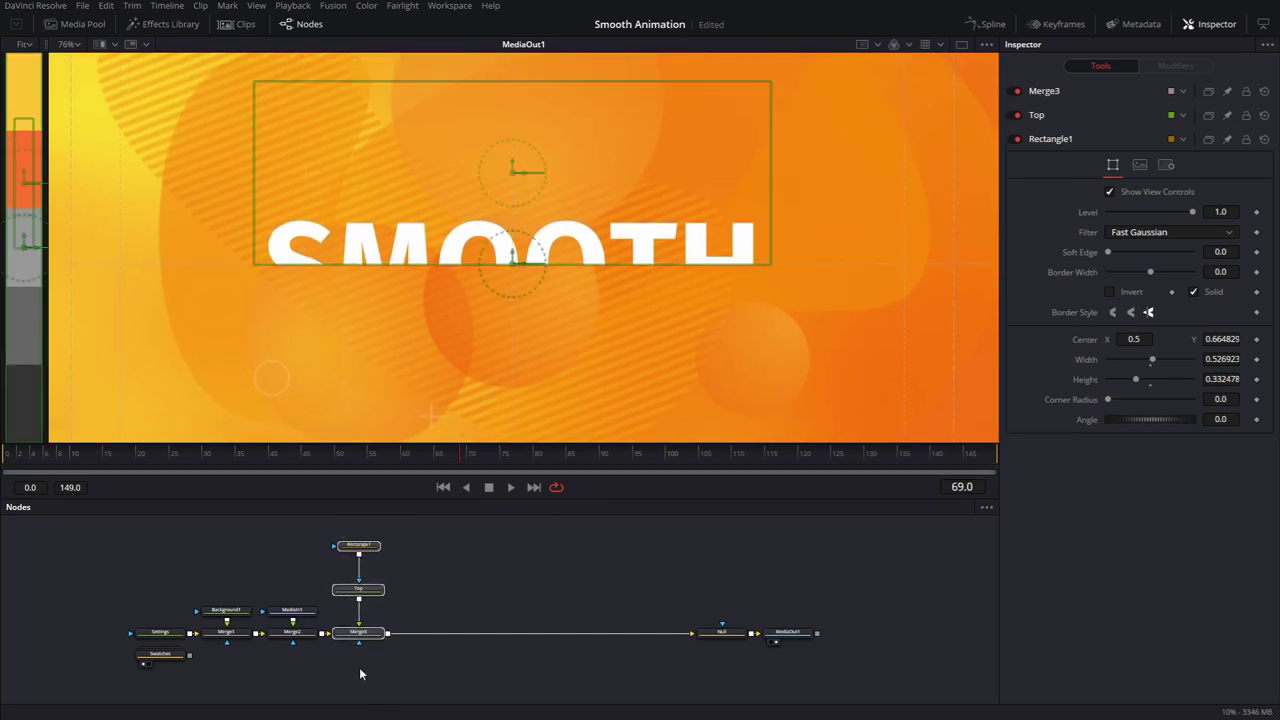
key(ctrl+c)
key(ctrl+v)
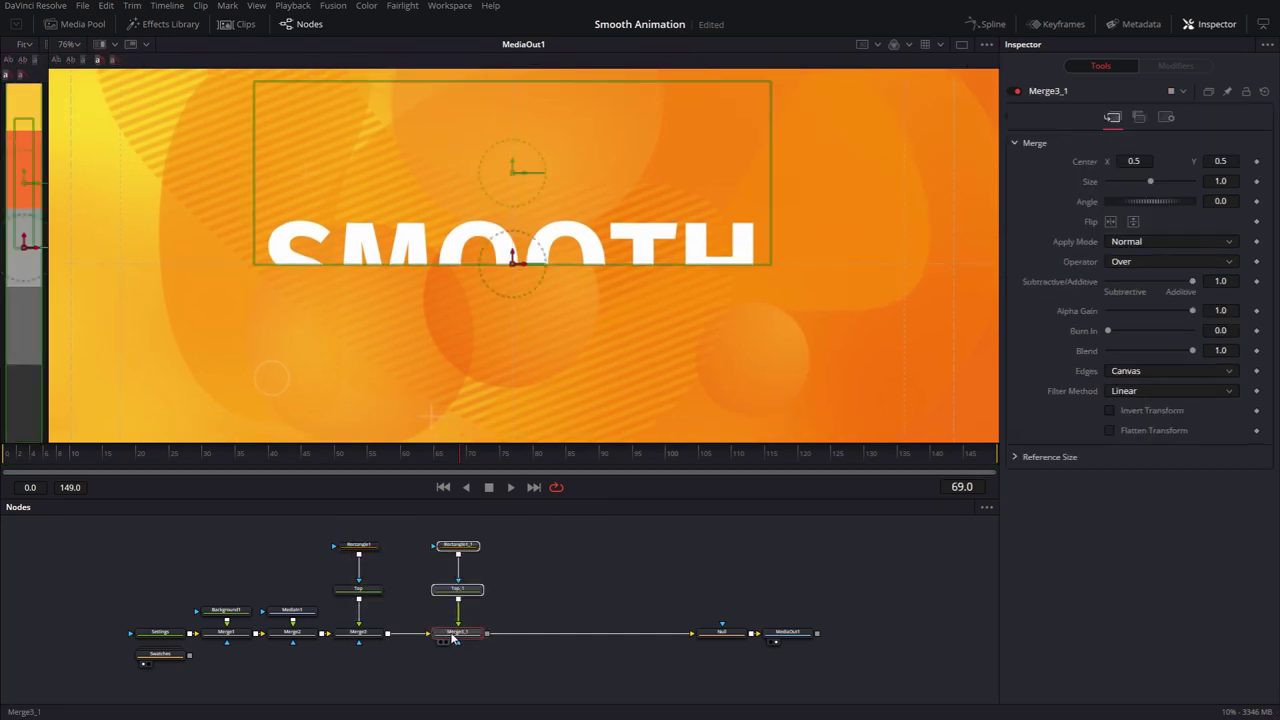
- Move the Rectangle1_1 mask below the title's middle to reveal SMOOTH's lower half
drag(446, 638, 413, 638)
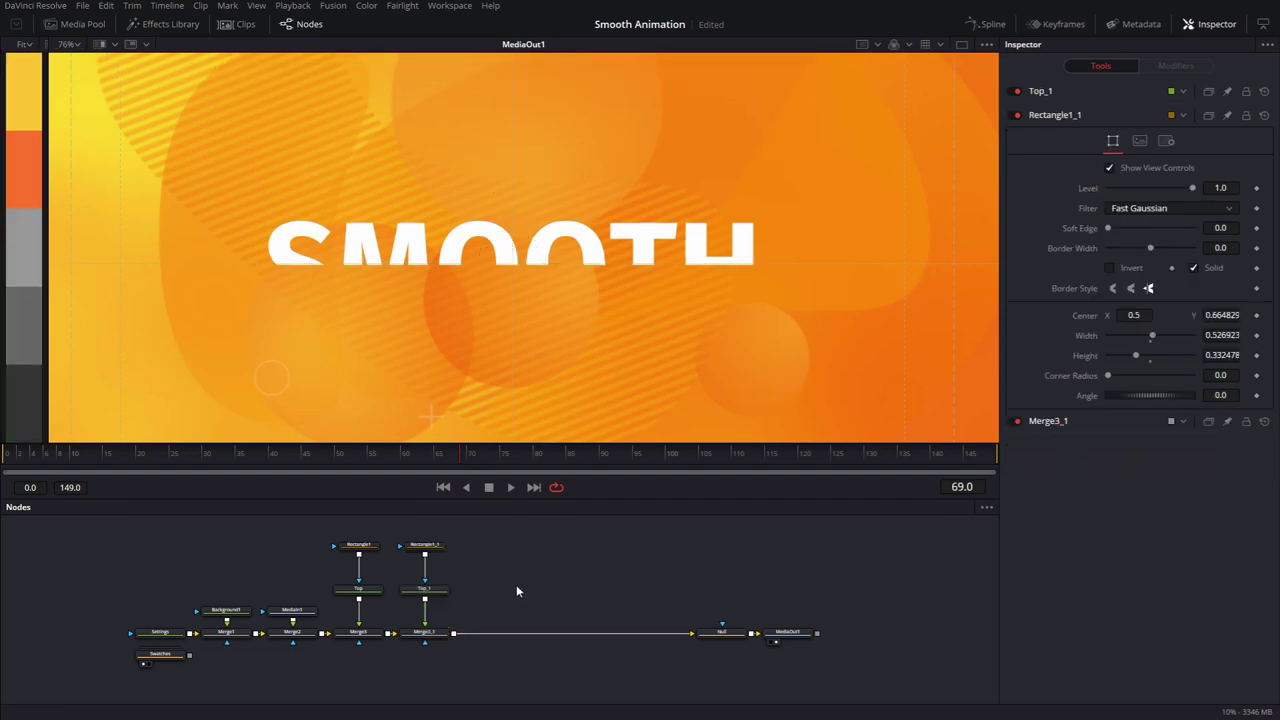
click(426, 546)
drag(515, 168, 513, 348)
drag(513, 355, 515, 348)
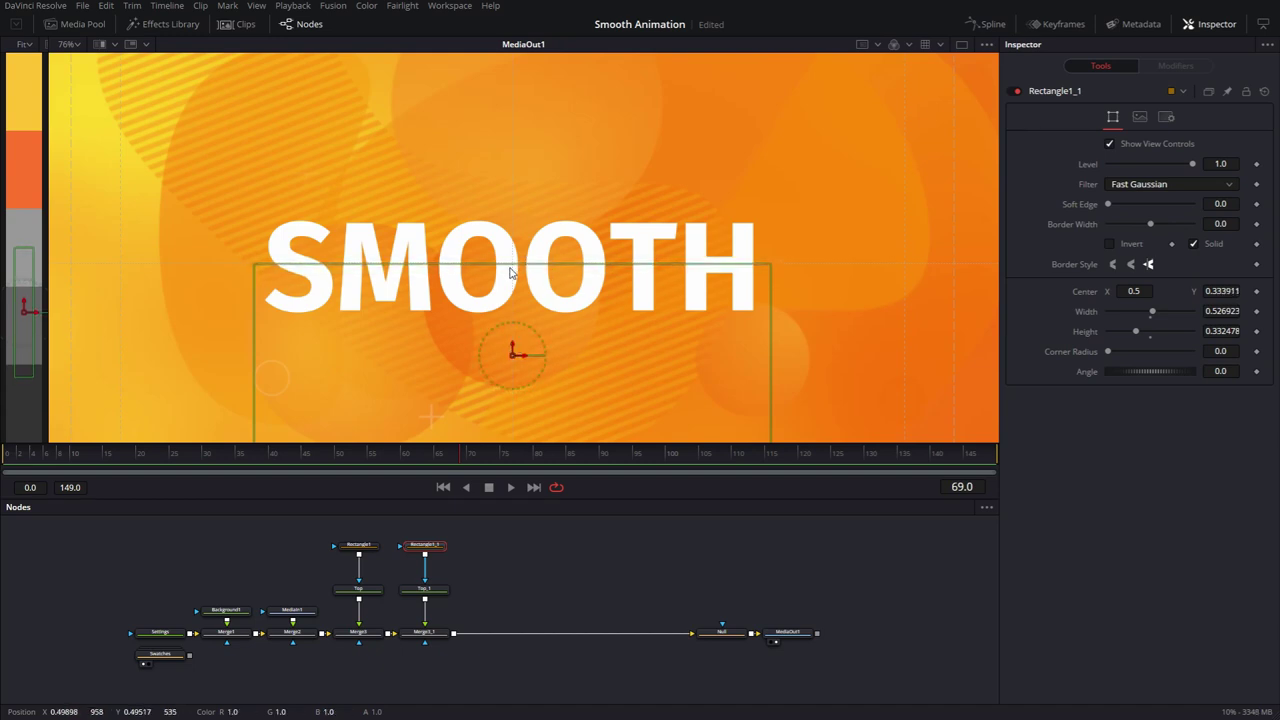
scroll(512, 275, up, 5)
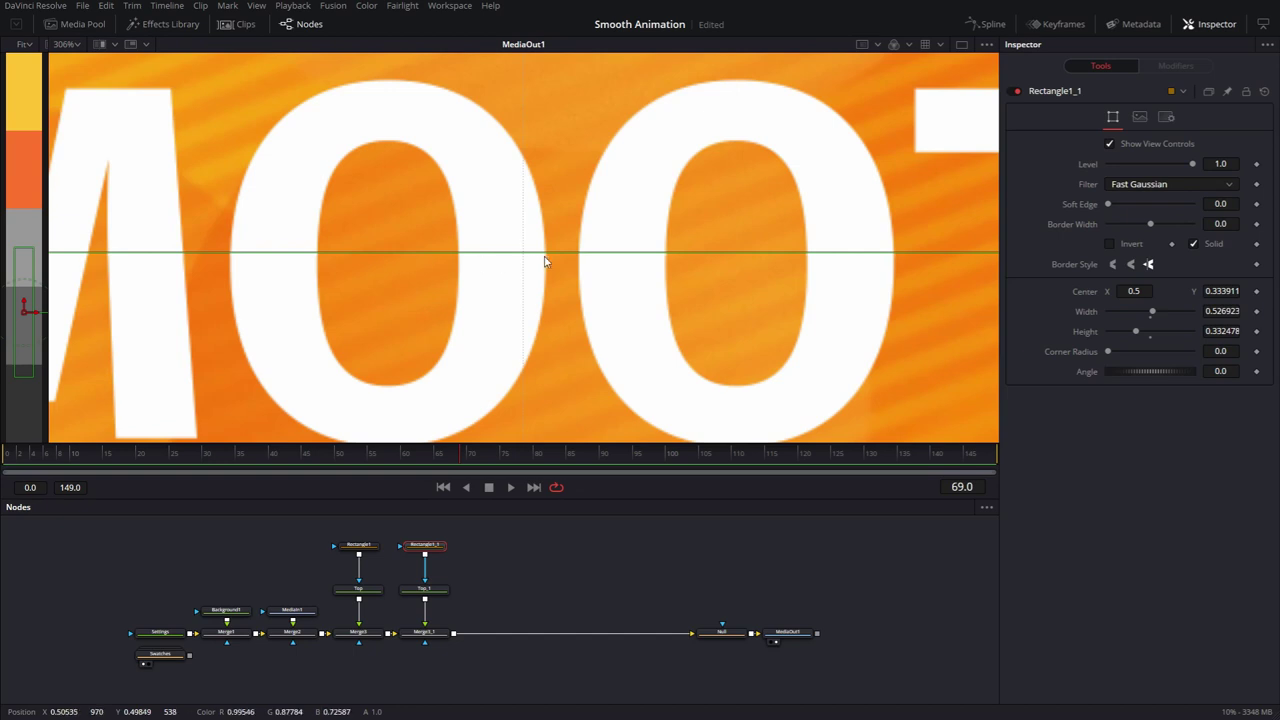
key(ctrl+k)
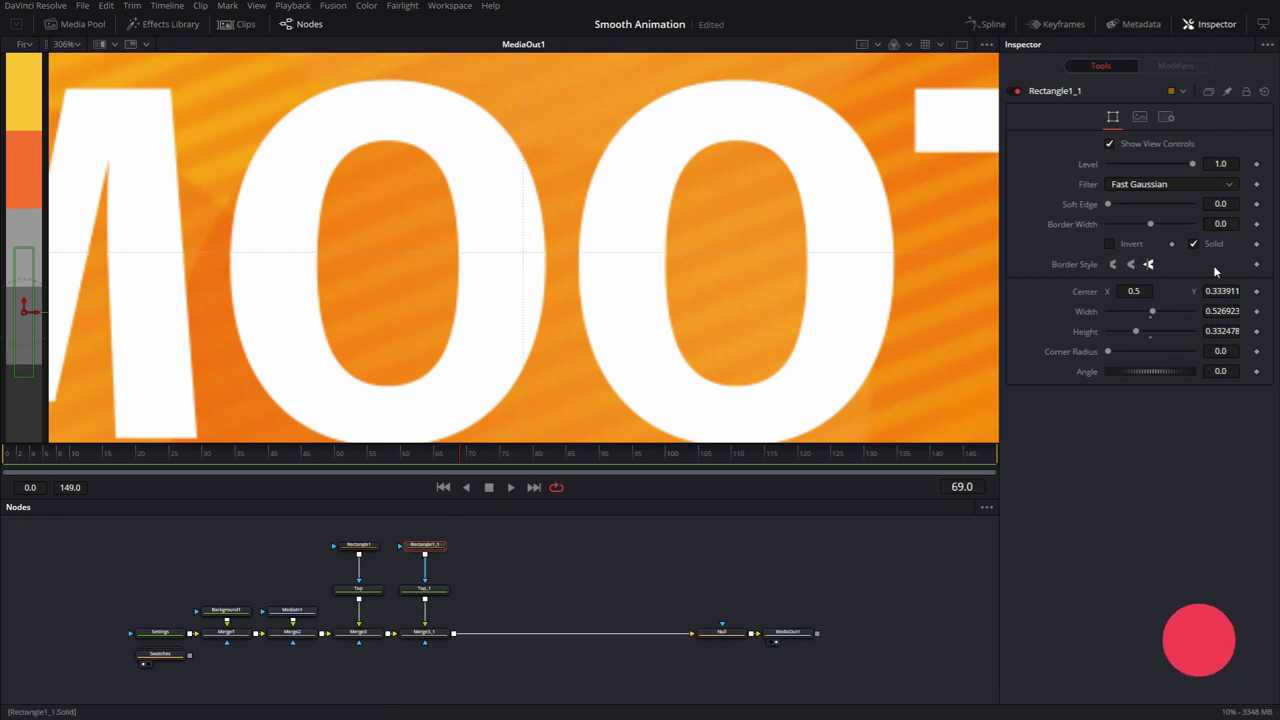
- Fine-tune Rectangle1_1 to Y 0.333712 and Rectangle1 to Y 0.66623 to remove the seam
drag(1222, 291, 1210, 291)
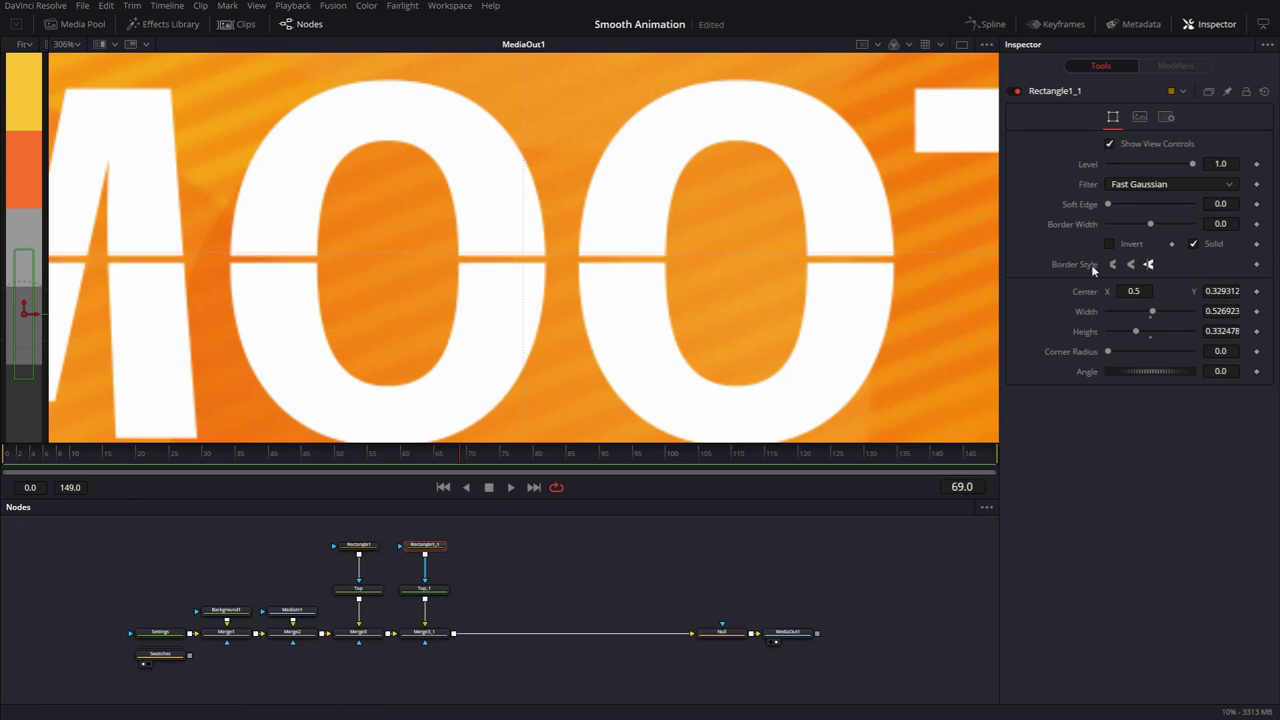
drag(1220, 291, 1226, 291)
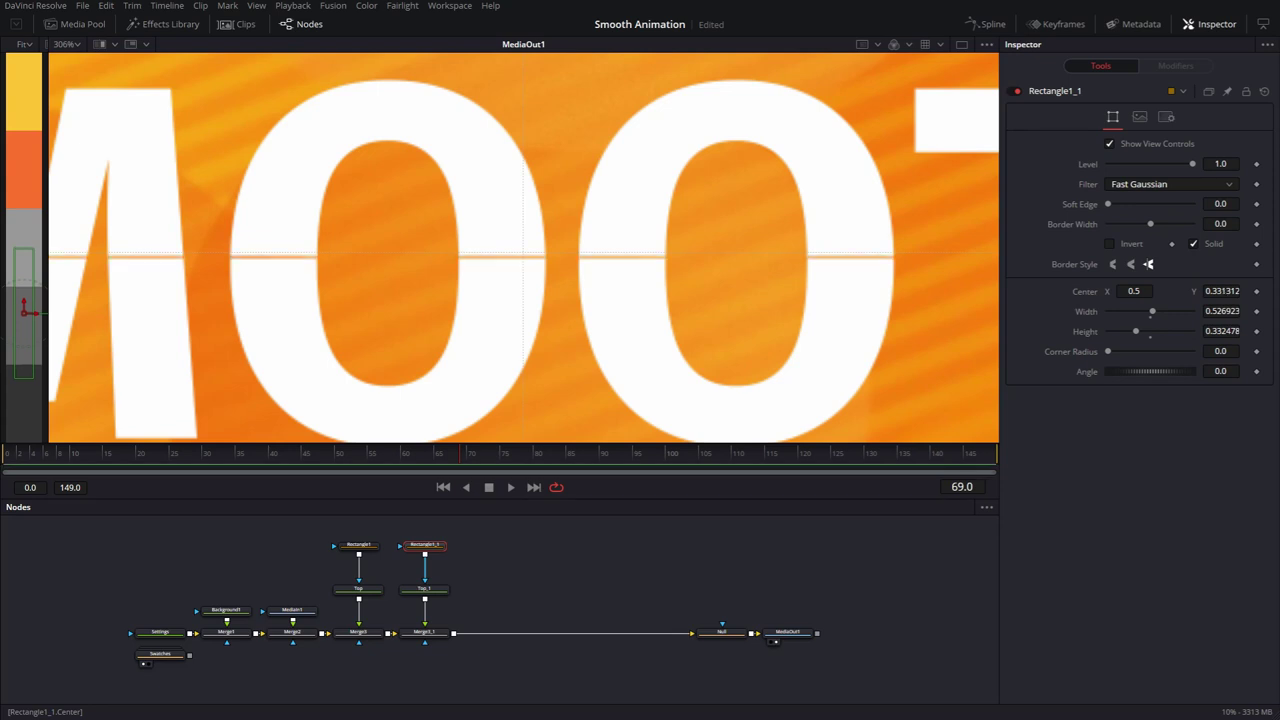
click(365, 549)
drag(1220, 291, 1221, 291)
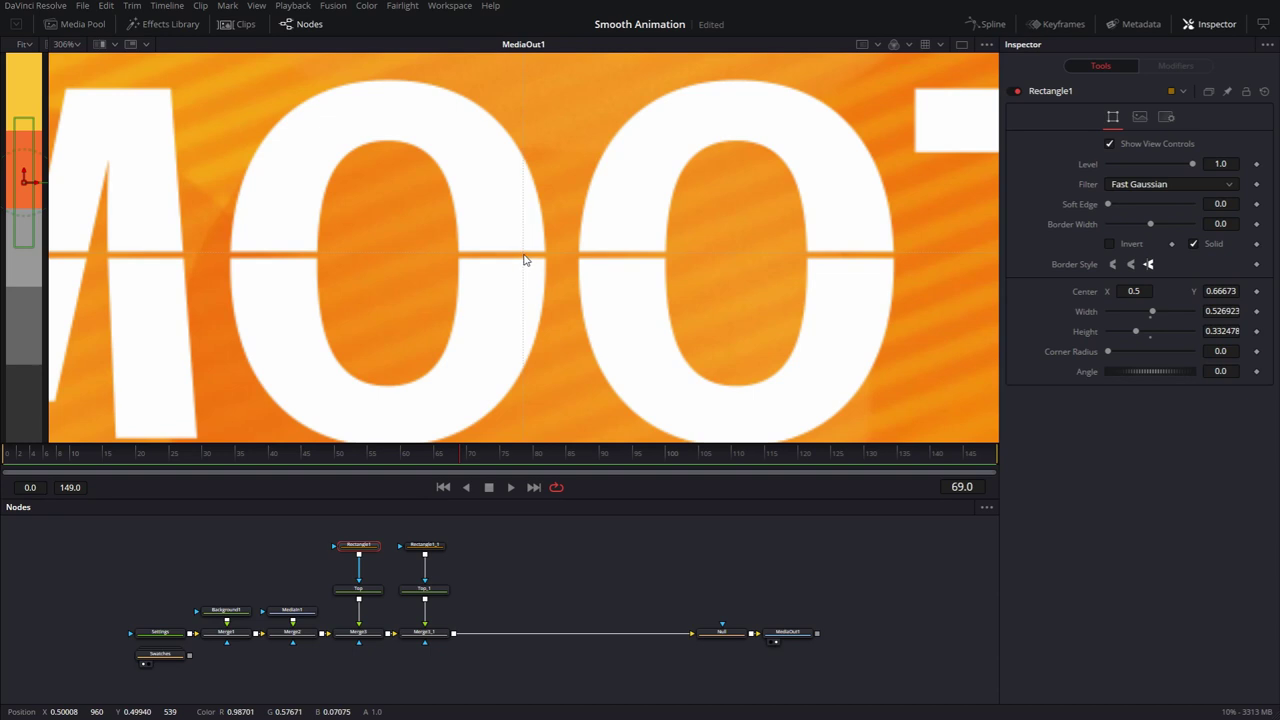
scroll(523, 260, up, 5)
click(424, 545)
drag(523, 257, 523, 253)
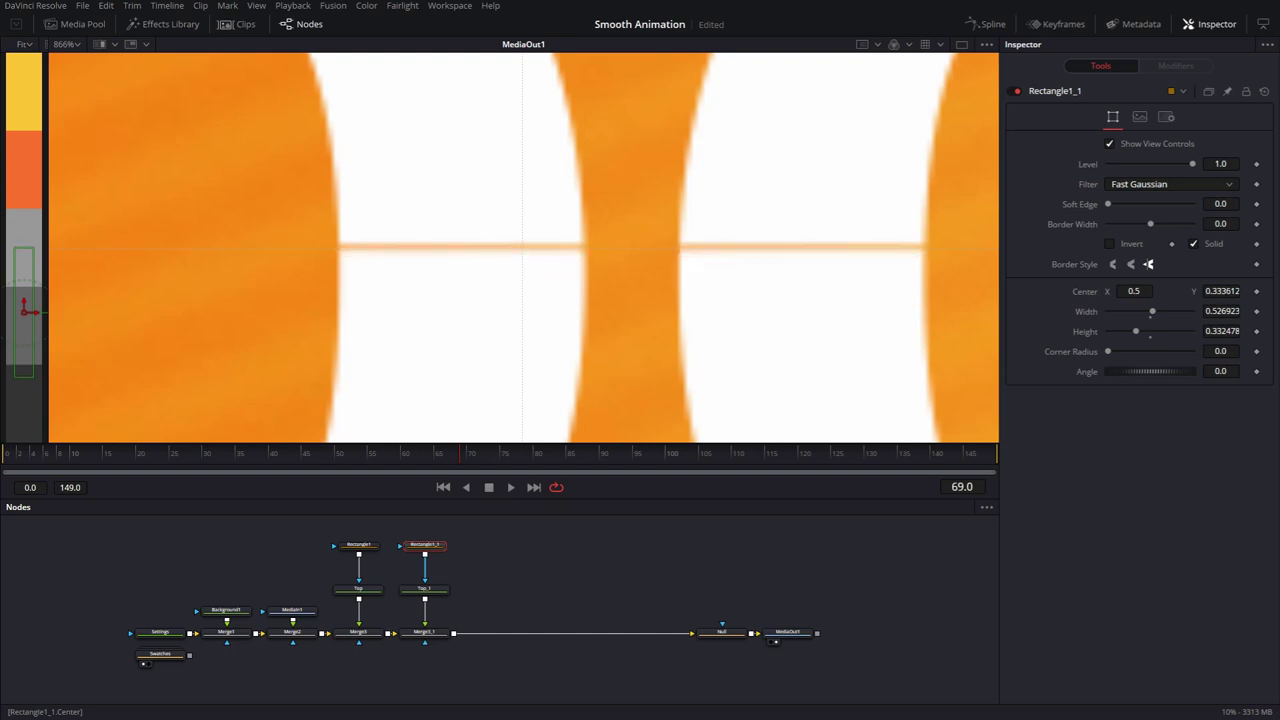
click(353, 546)
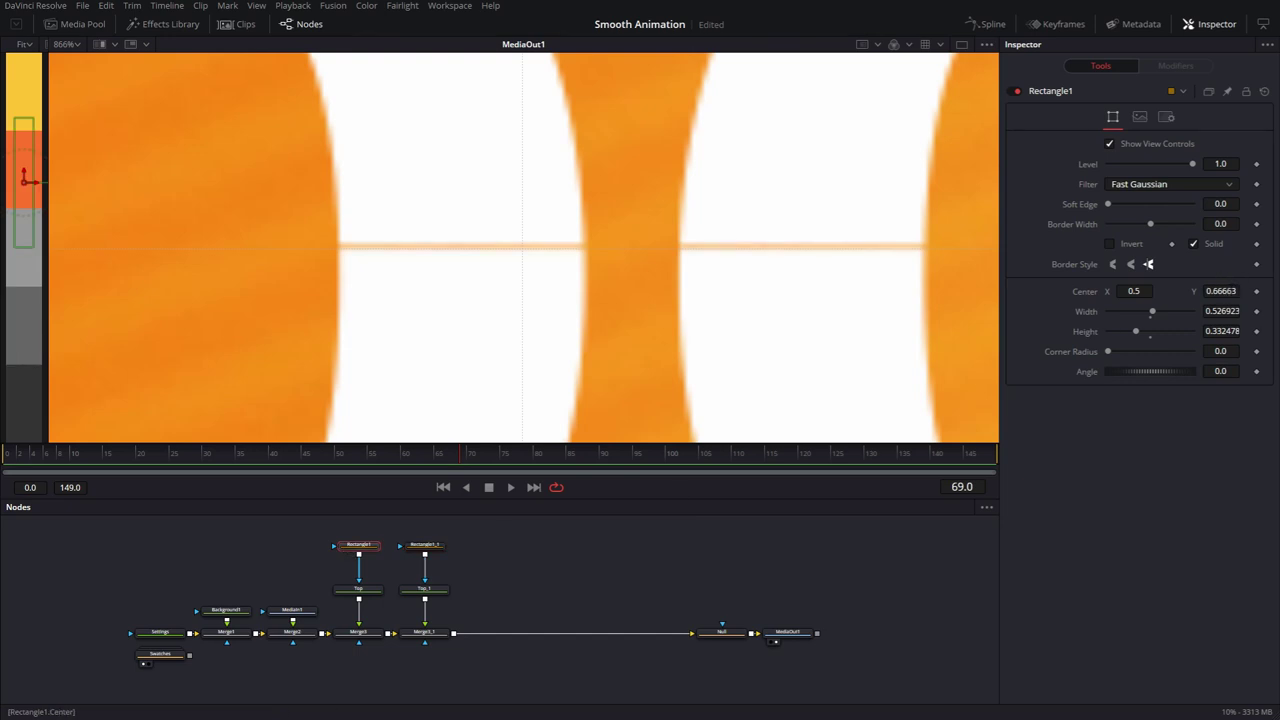
drag(523, 246, 523, 248)
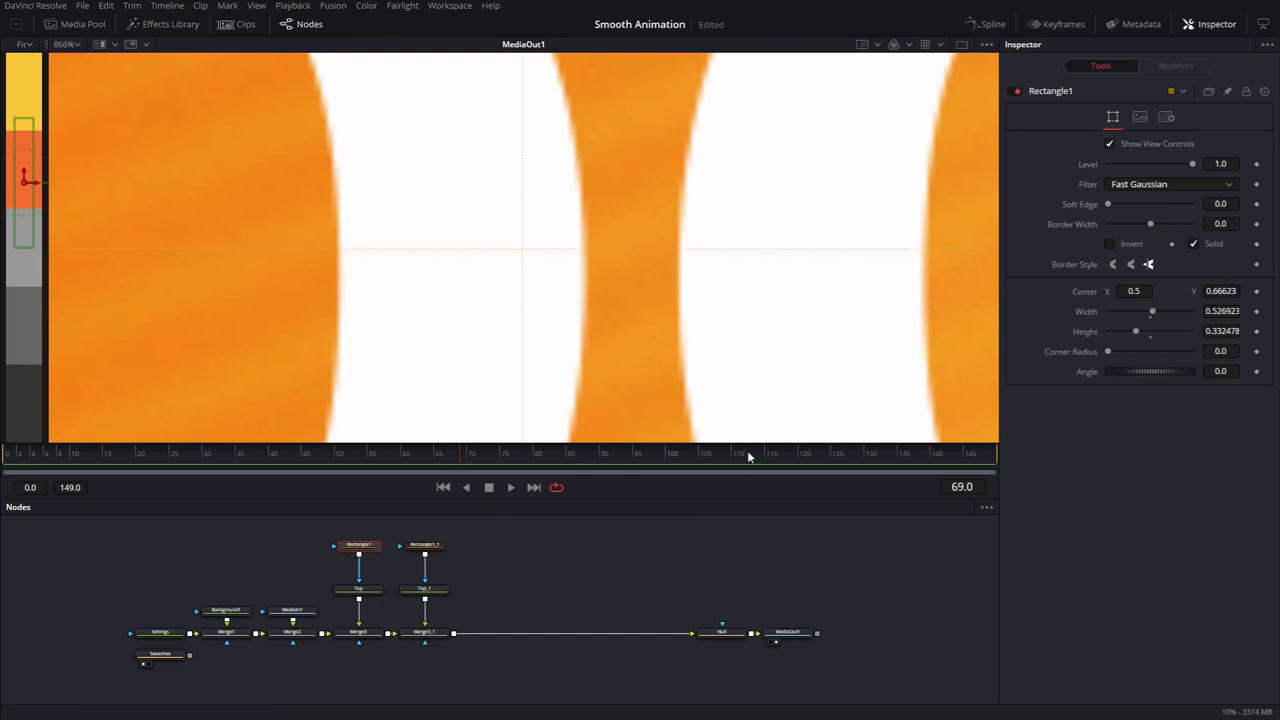
scroll(599, 292, down, 5)
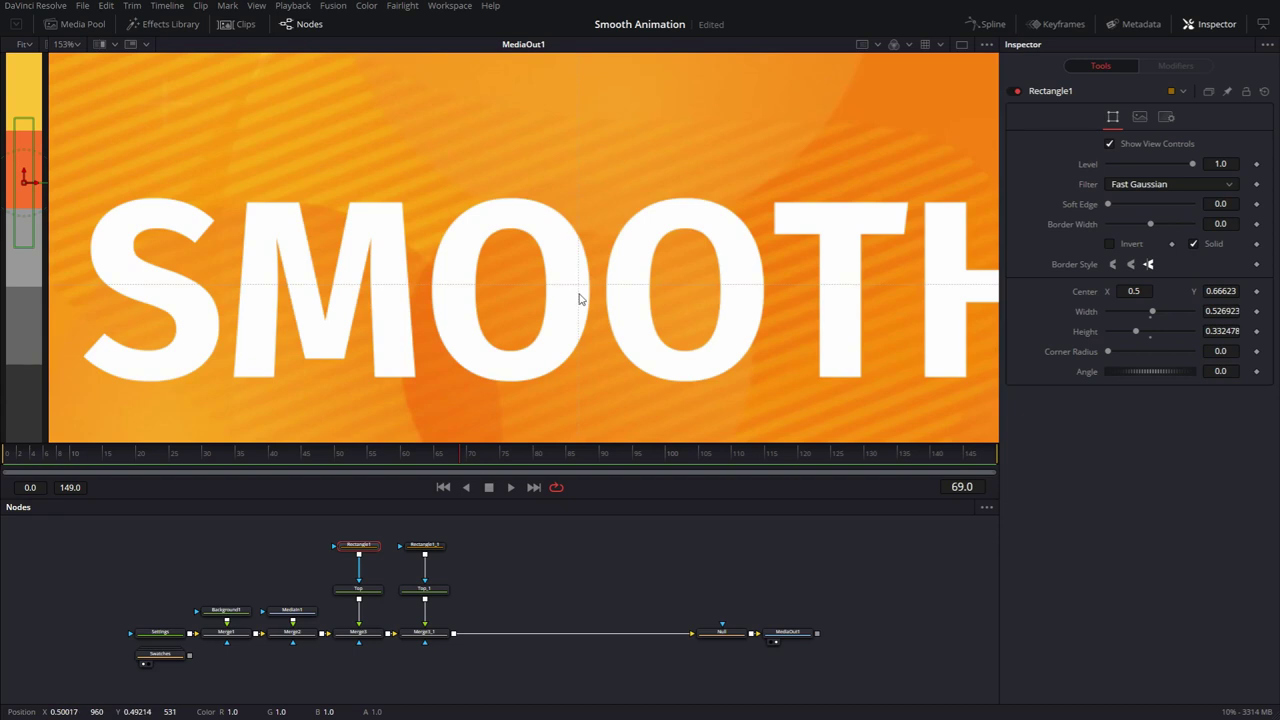
scroll(575, 294, down, 3)
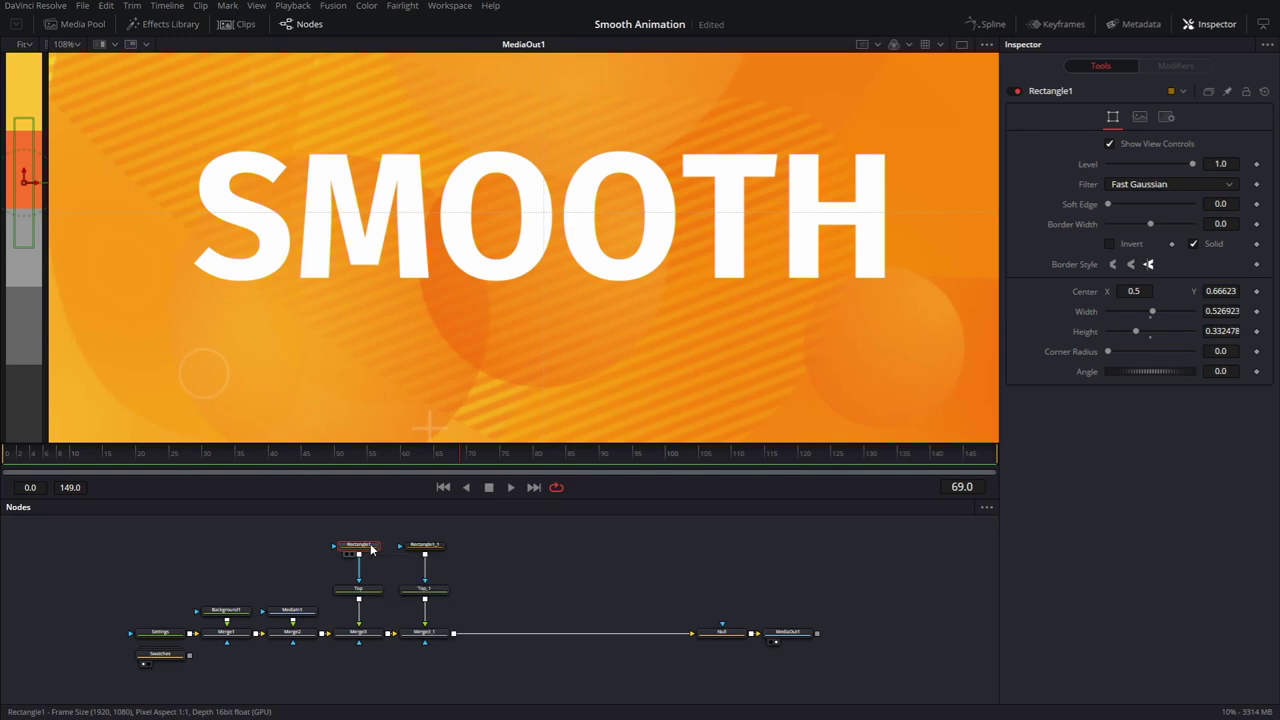
- Rename the duplicate text node Top_1 to Bottom
click(428, 596)
key(F2)
text(Bottom)
key(Return)
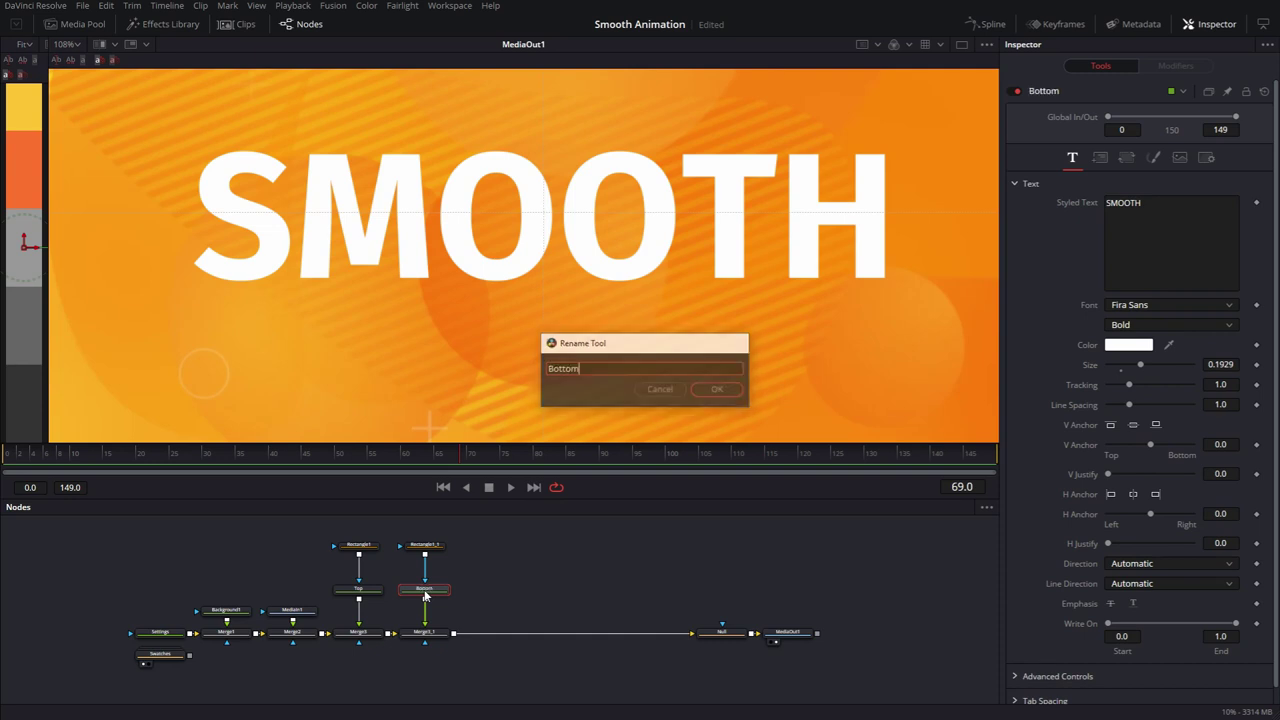
- Paste a new Rectangle1_2 mask after Rectangle1, matching its Y 0.66623
click(358, 589)
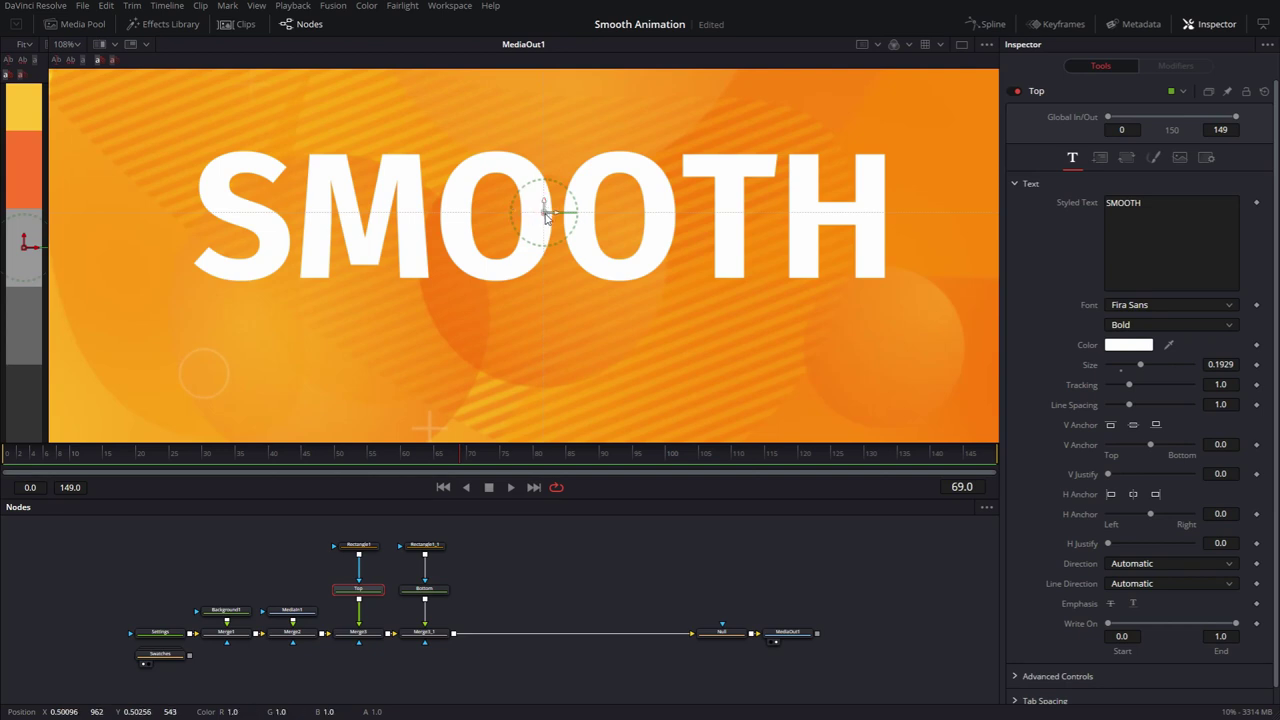
mouse_move(543, 222)
mouse_down()
mouse_move(588, 188)
mouse_move(466, 166)
mouse_move(575, 215)
mouse_move(558, 136)
mouse_move(537, 194)
mouse_move(594, 180)
mouse_move(541, 157)
mouse_move(557, 205)
mouse_move(566, 195)
mouse_move(543, 210)
mouse_up()
click(369, 548)
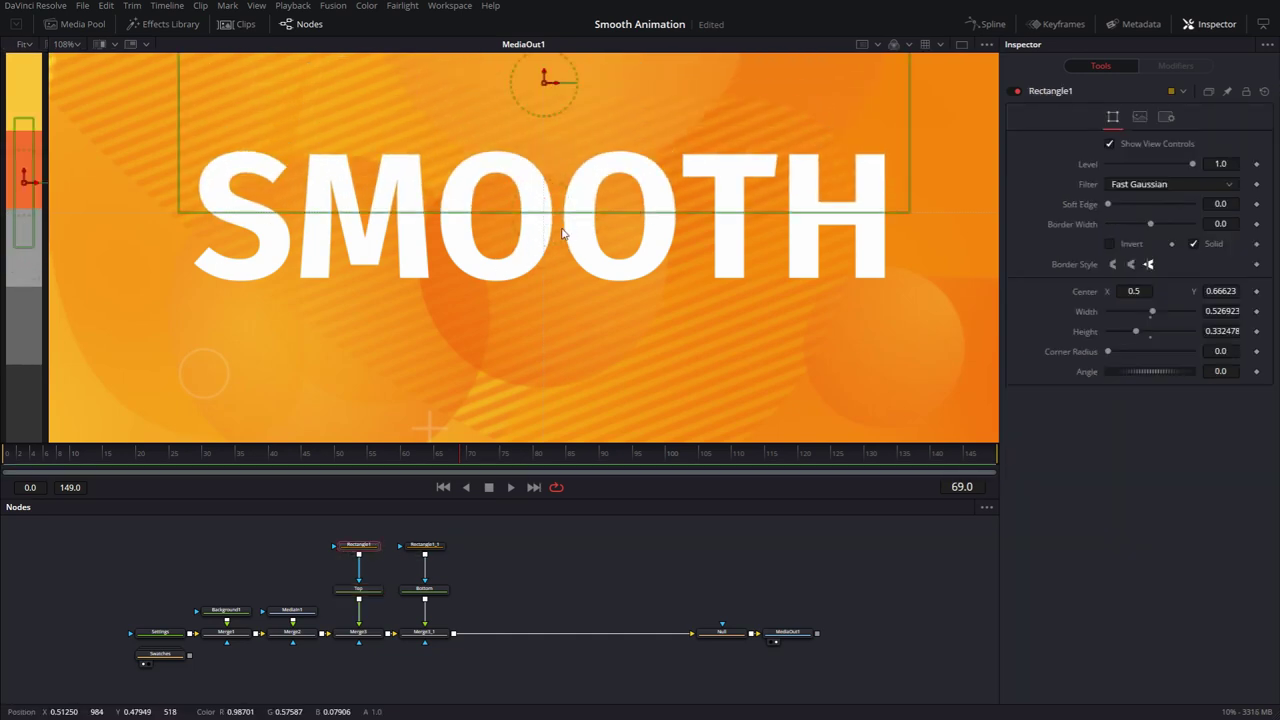
mouse_move(545, 84)
mouse_down()
mouse_move(550, 30)
mouse_move(551, 88)
mouse_up()
key(ctrl+z)
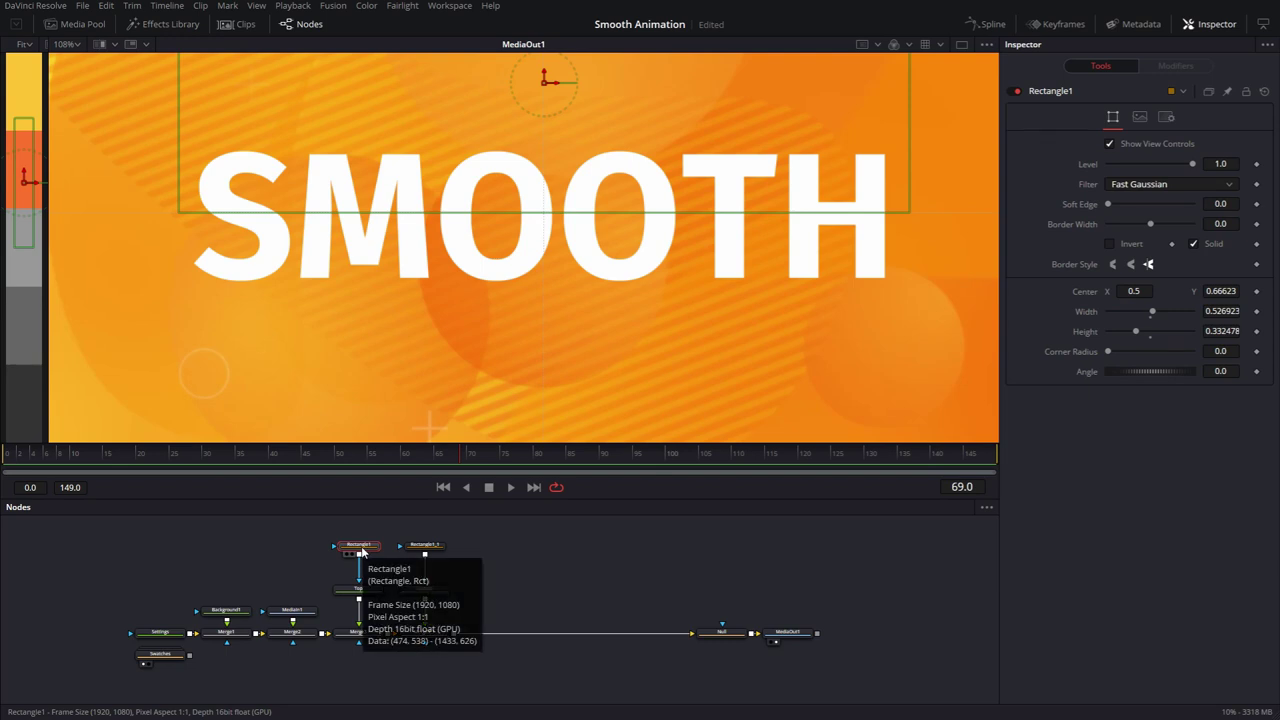
key(ctrl+v)
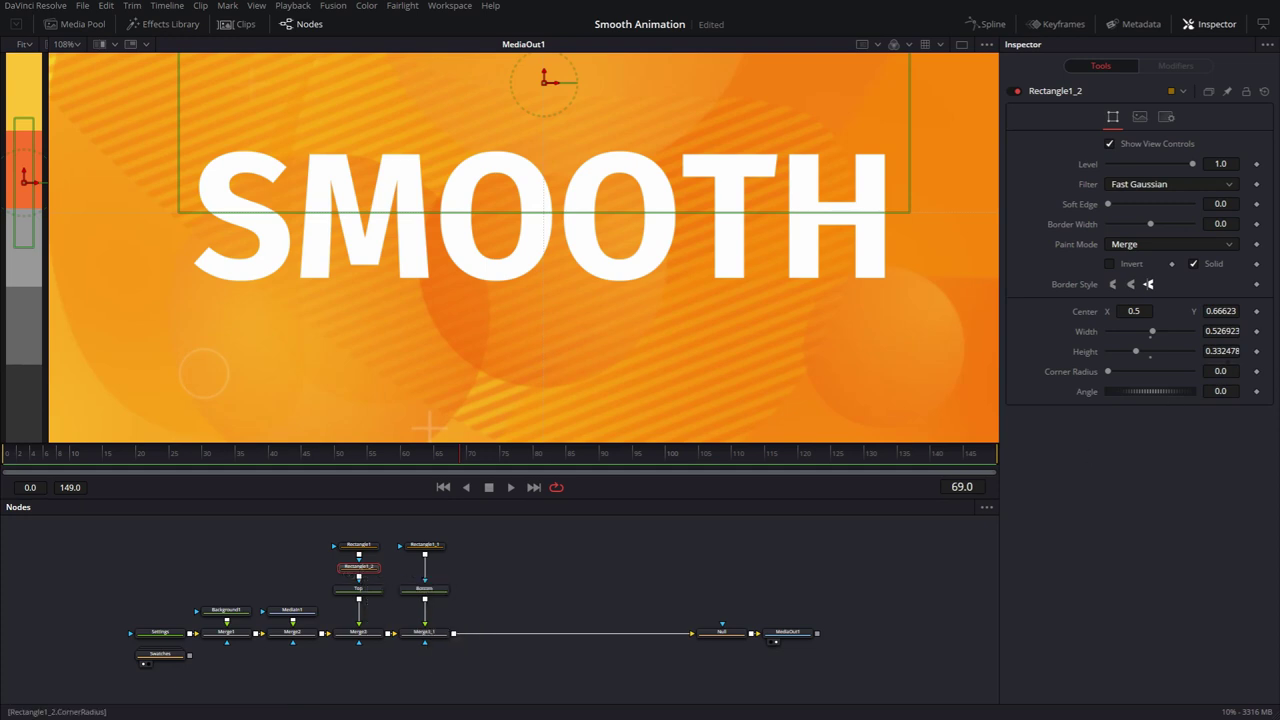
- Set the Rectangle1_2 mask to Subtract paint mode with Invert enabled
click(1109, 264)
click(1139, 244)
click(1140, 300)
scroll(784, 241, up, 3)
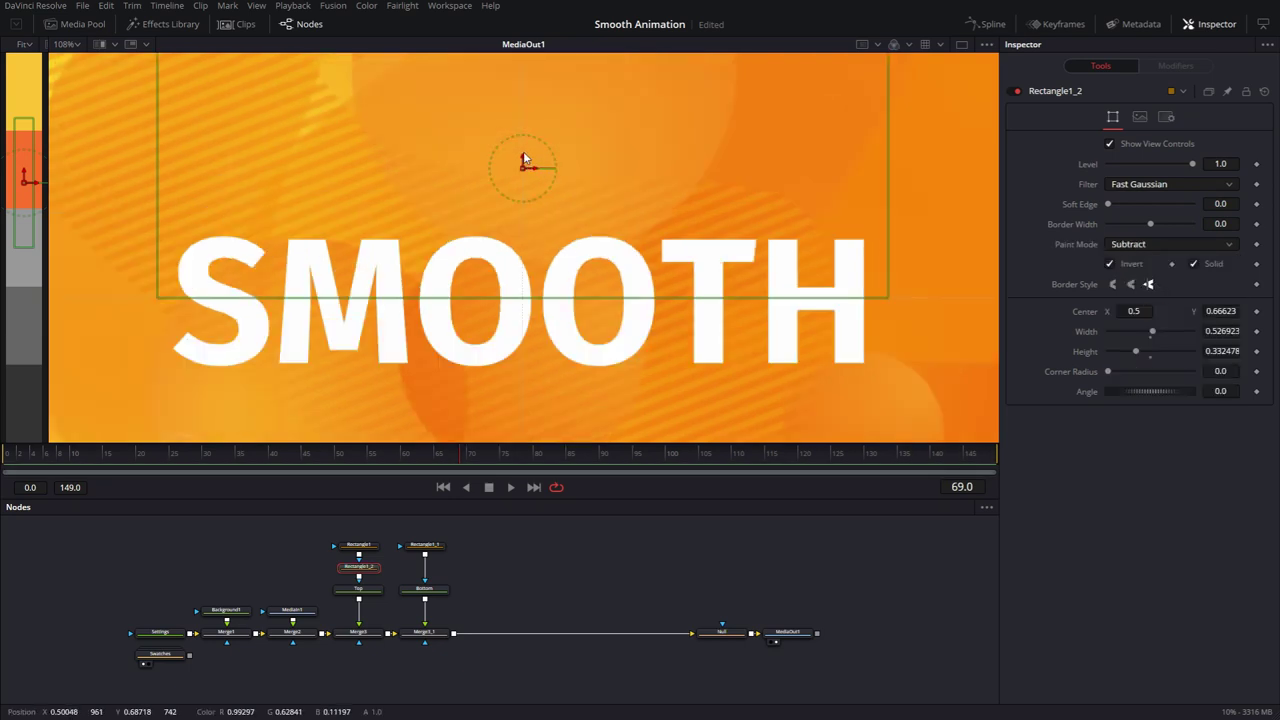
mouse_move(523, 158)
mouse_down()
mouse_move(533, 88)
mouse_move(537, 158)
mouse_up()
key(ctrl+z)
- Keyframe Rectangle1_2's Center at Y 0.66623 on frame 40 and 0.750845 on frame 0
drag(253, 462, 267, 462)
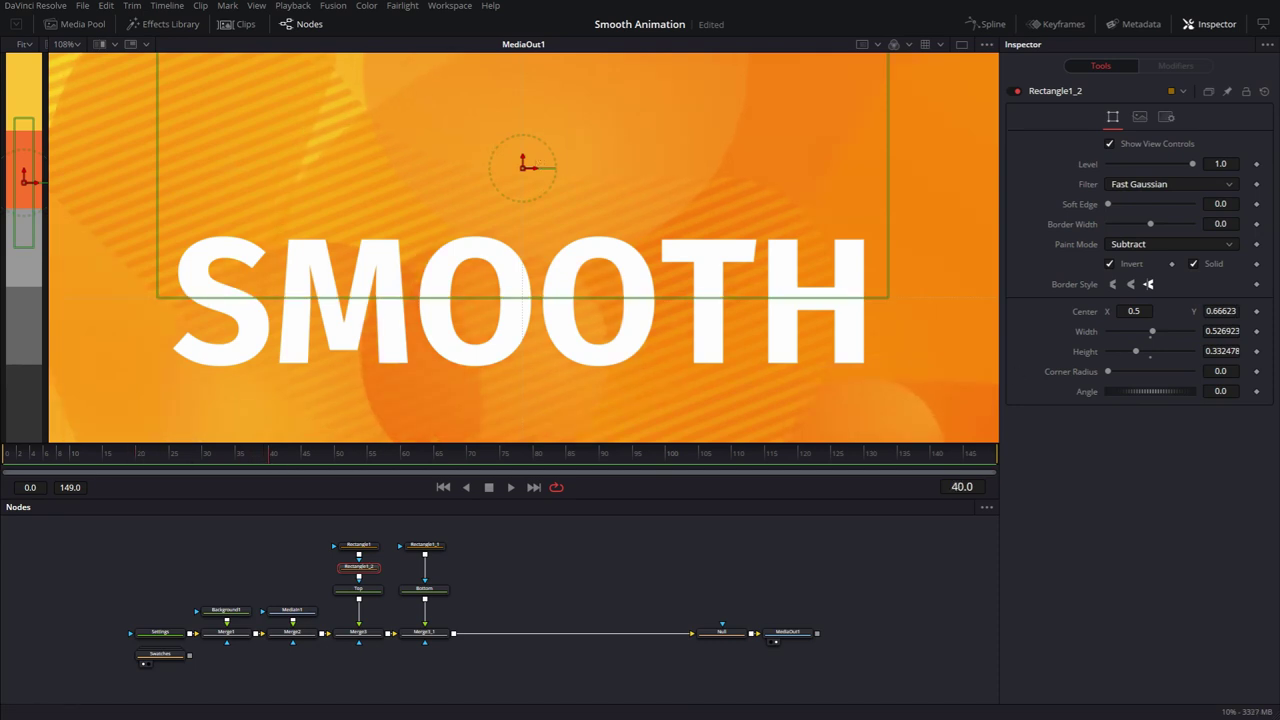
click(1257, 311)
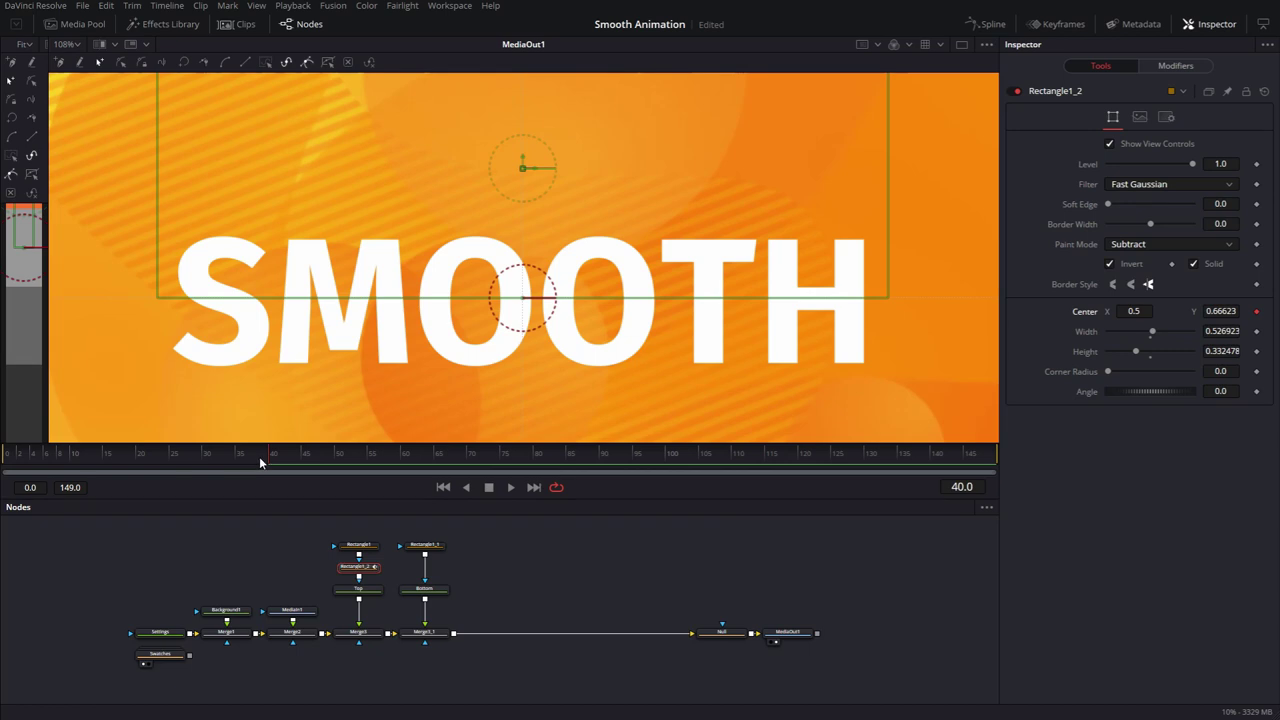
key(Home)
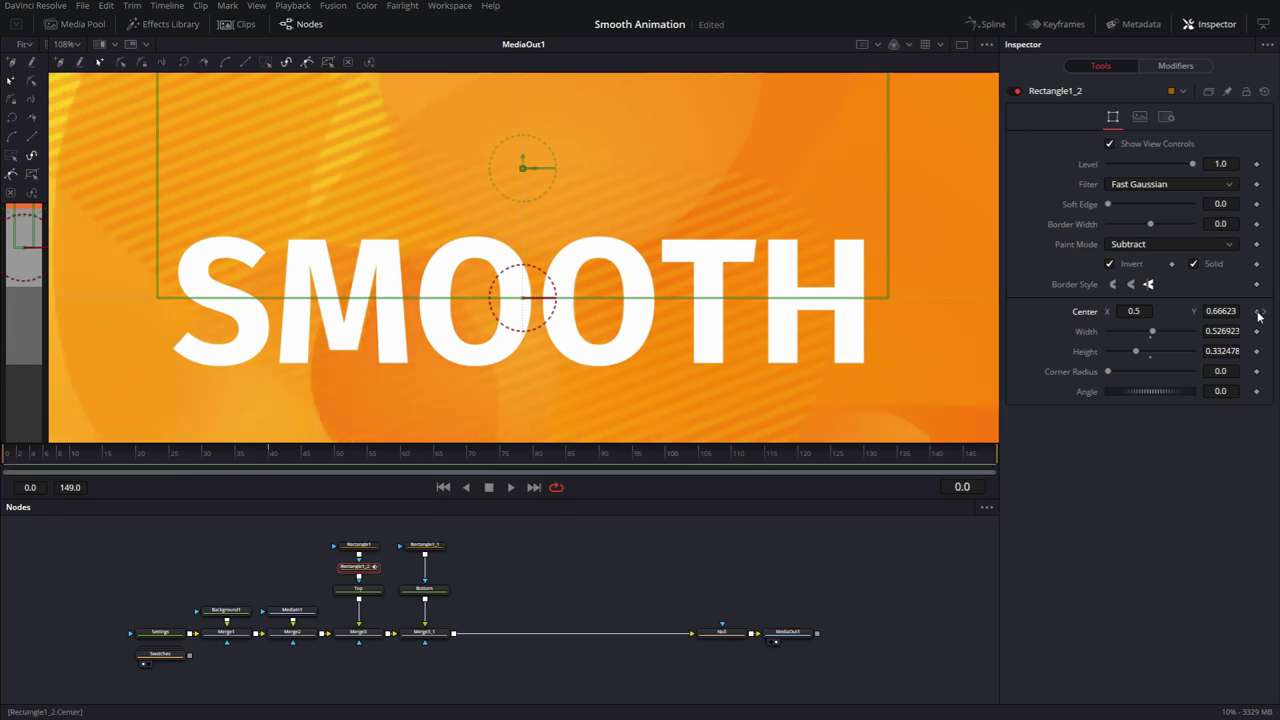
click(1257, 312)
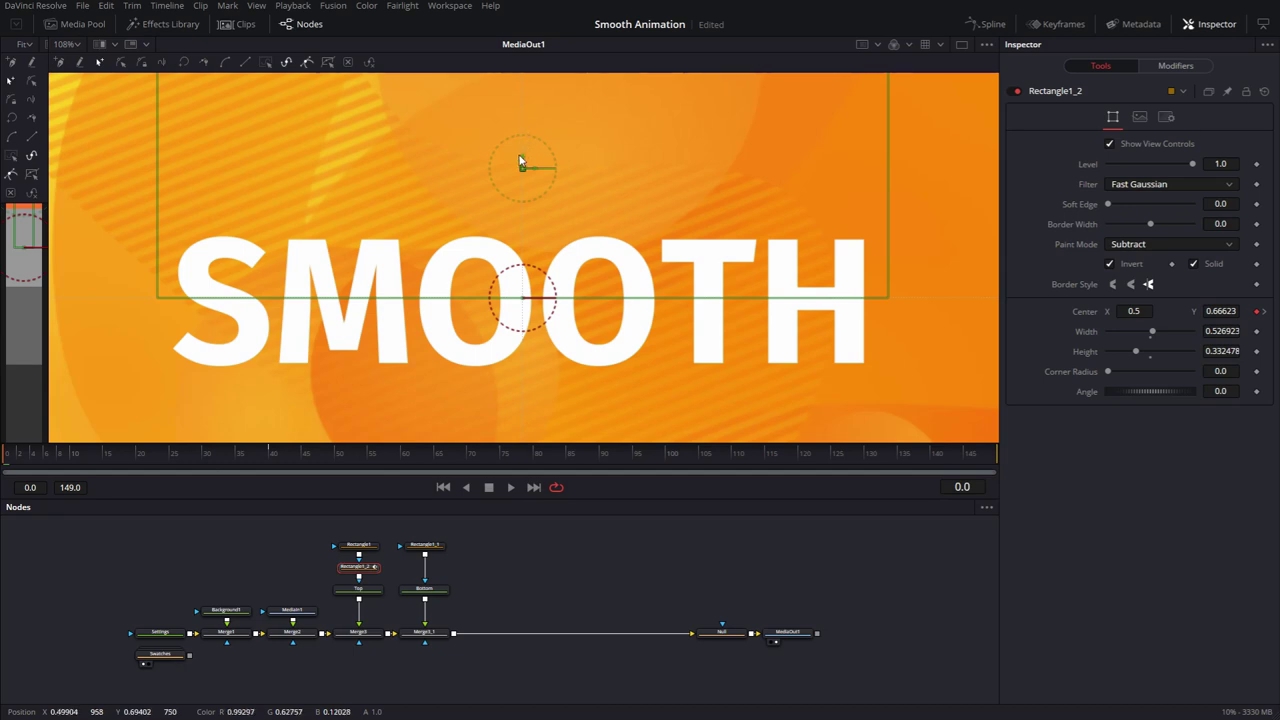
drag(523, 165, 535, 91)
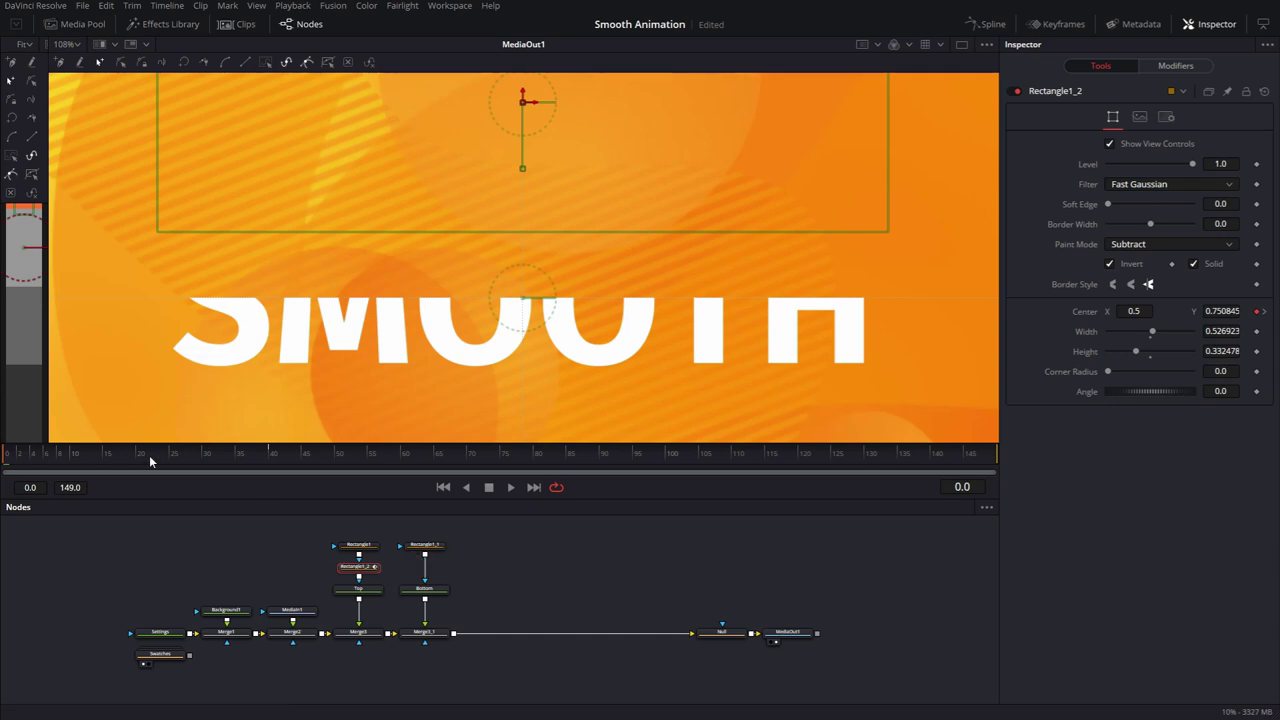
click(425, 546)
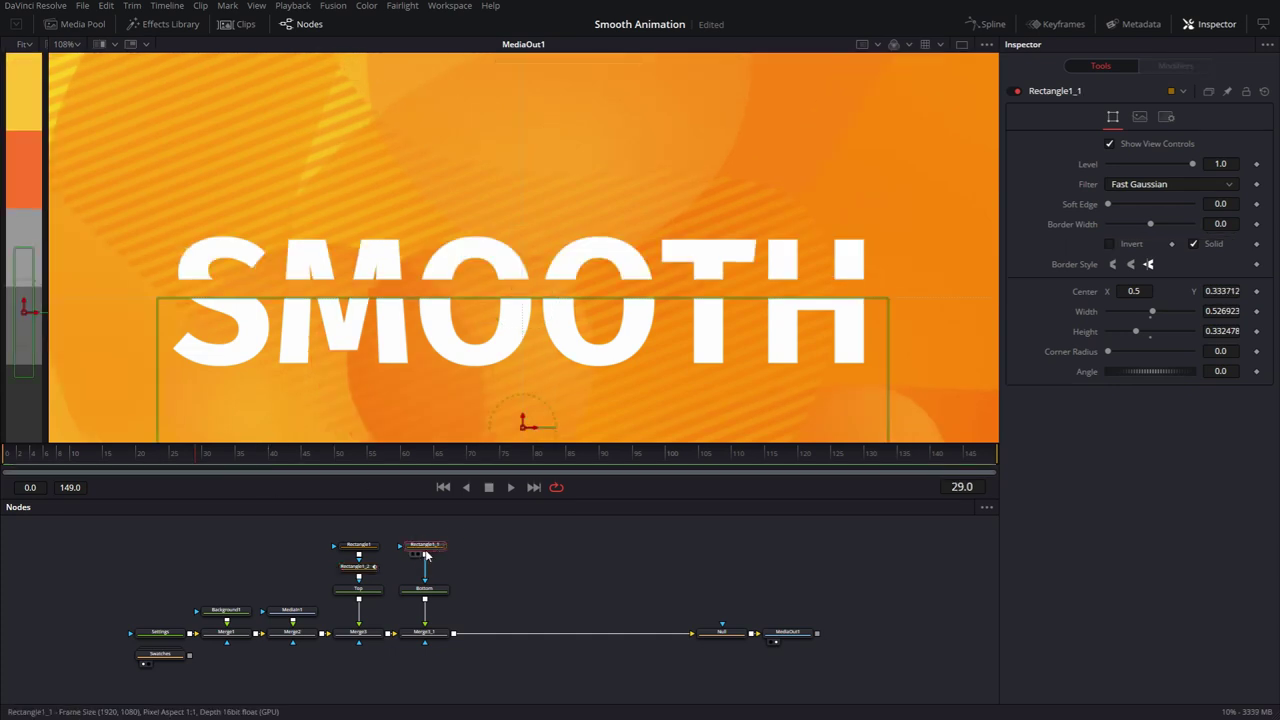
- Paste a new rectangle mask after Rectangle1_1, keyframe its Center at frame 40, and lower it at frame 0
key(ctrl+v)
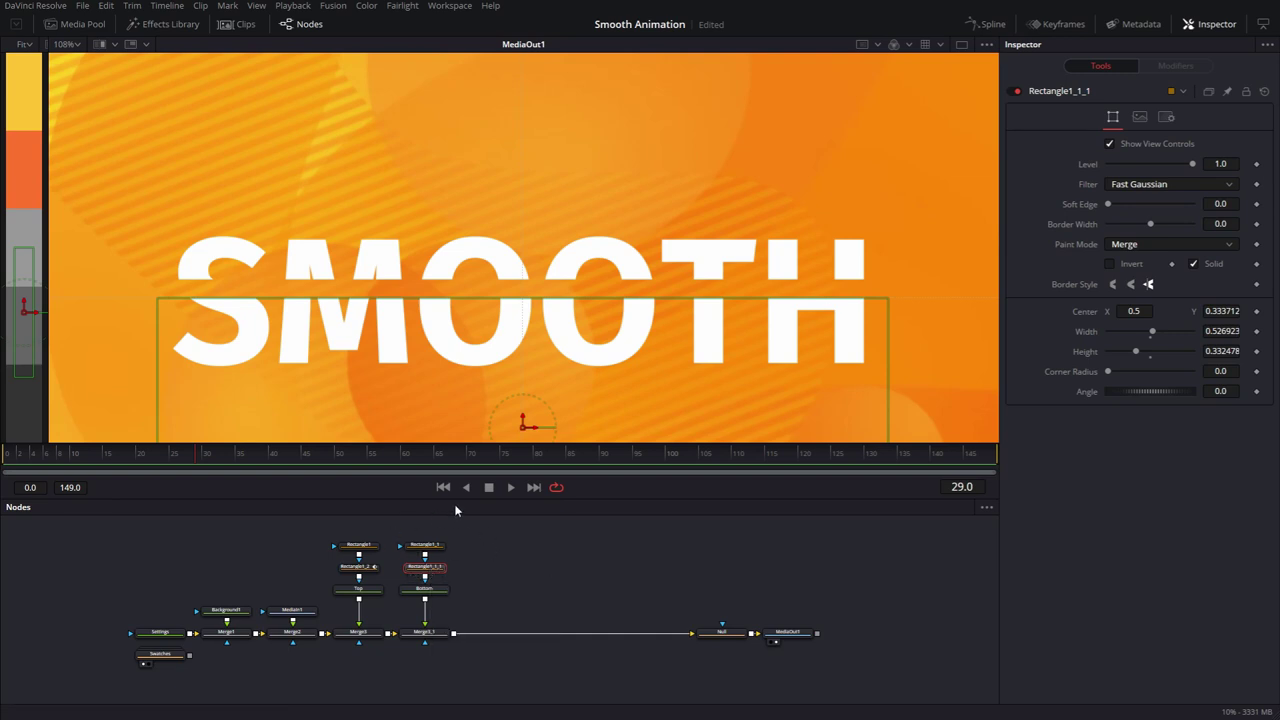
drag(190, 460, 265, 466)
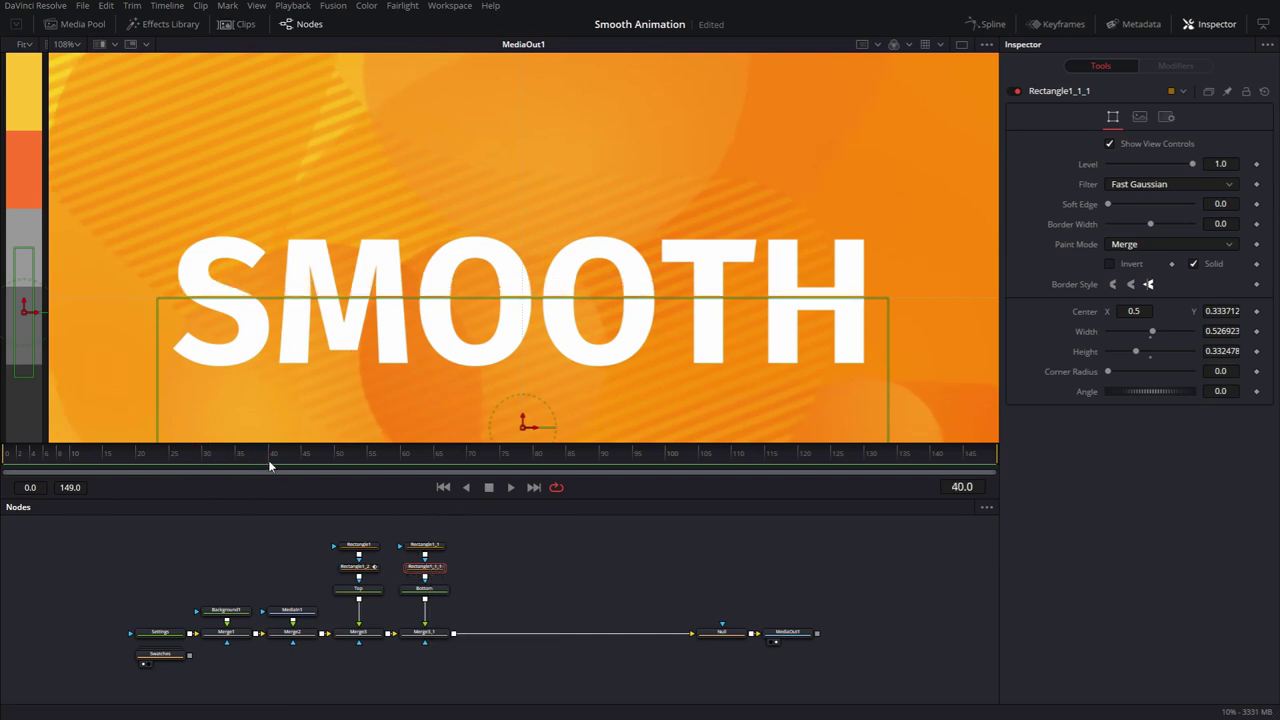
click(1257, 311)
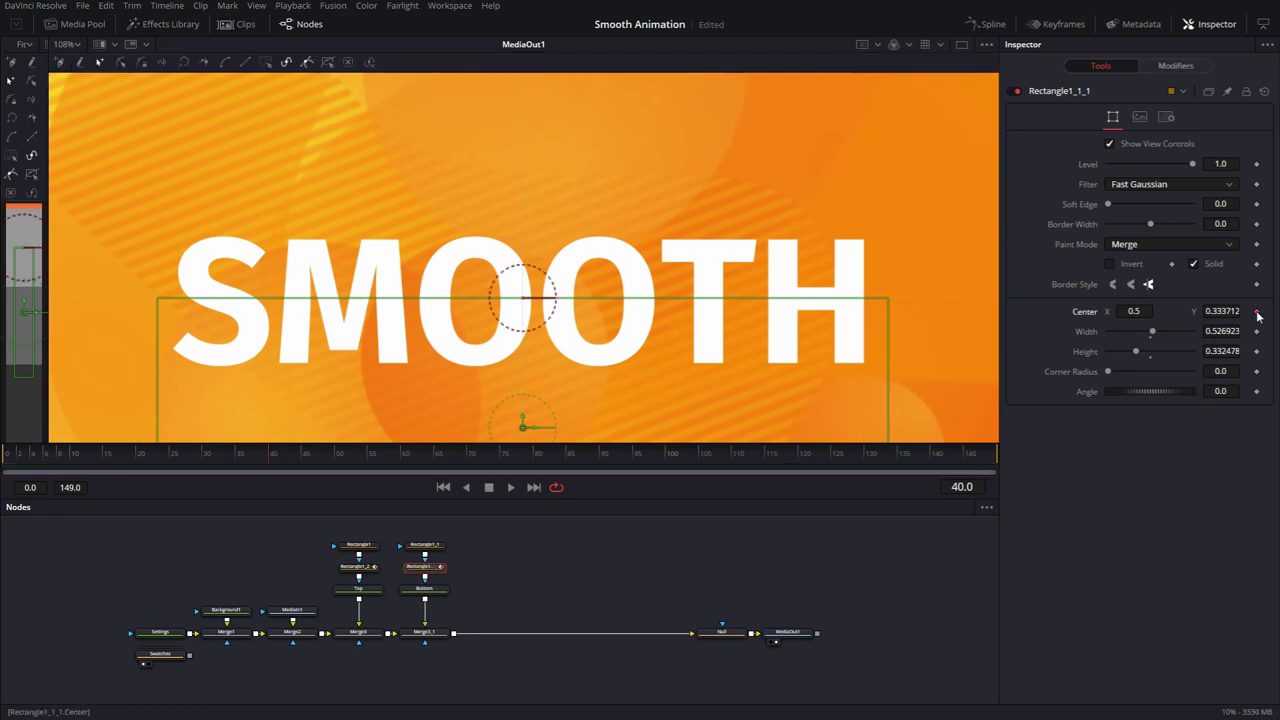
drag(589, 383, 578, 313)
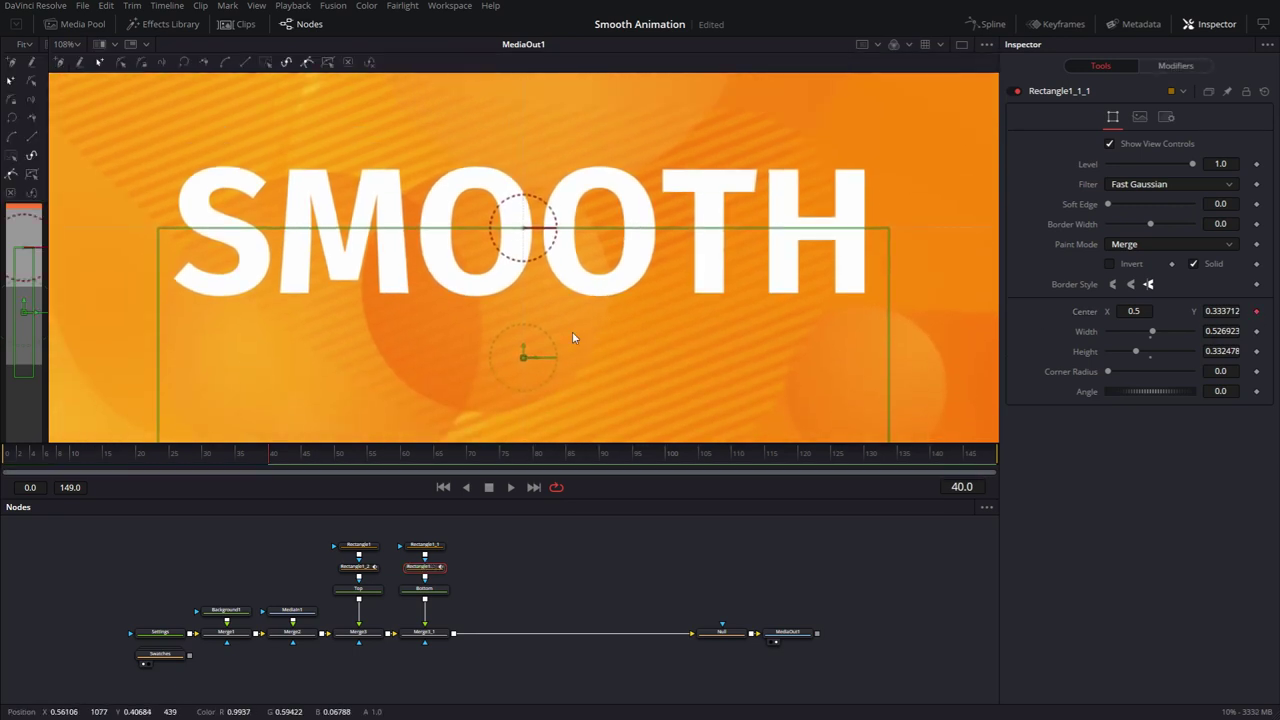
drag(272, 462, 5, 470)
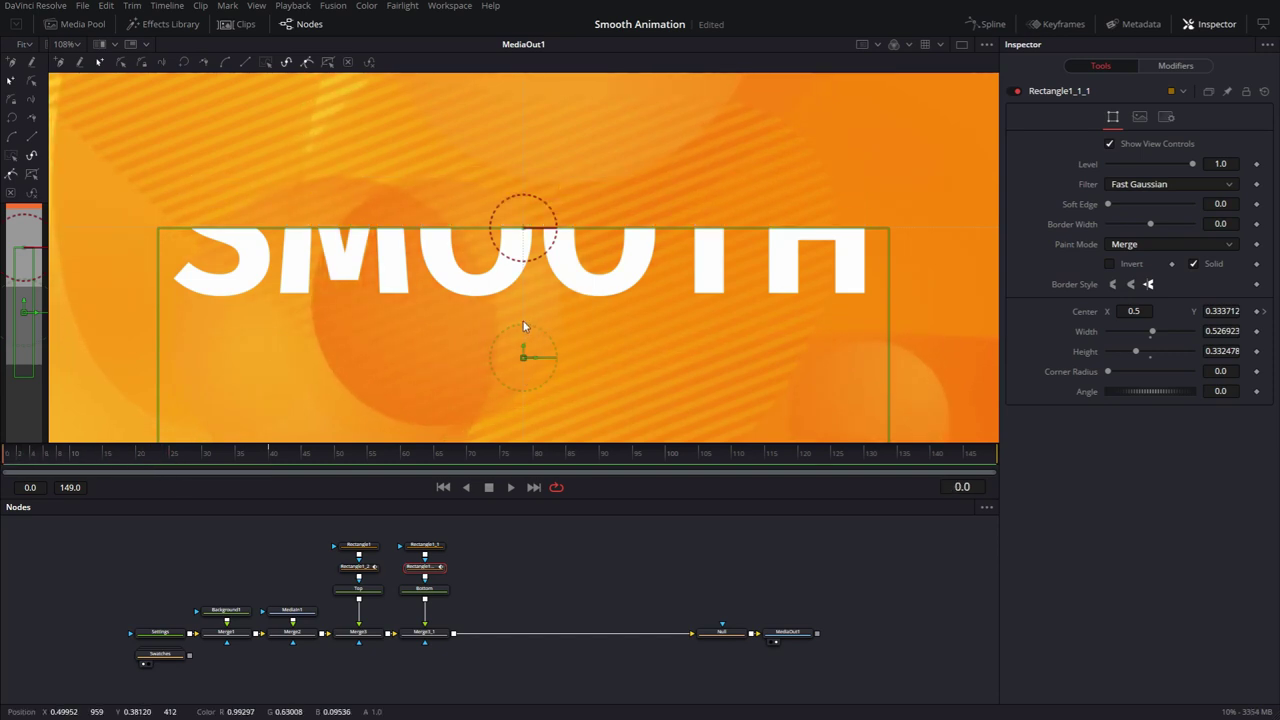
drag(522, 352, 523, 430)
- Set the new mask's paint mode to Subtract and invert it
click(1162, 251)
click(1166, 291)
click(1108, 264)
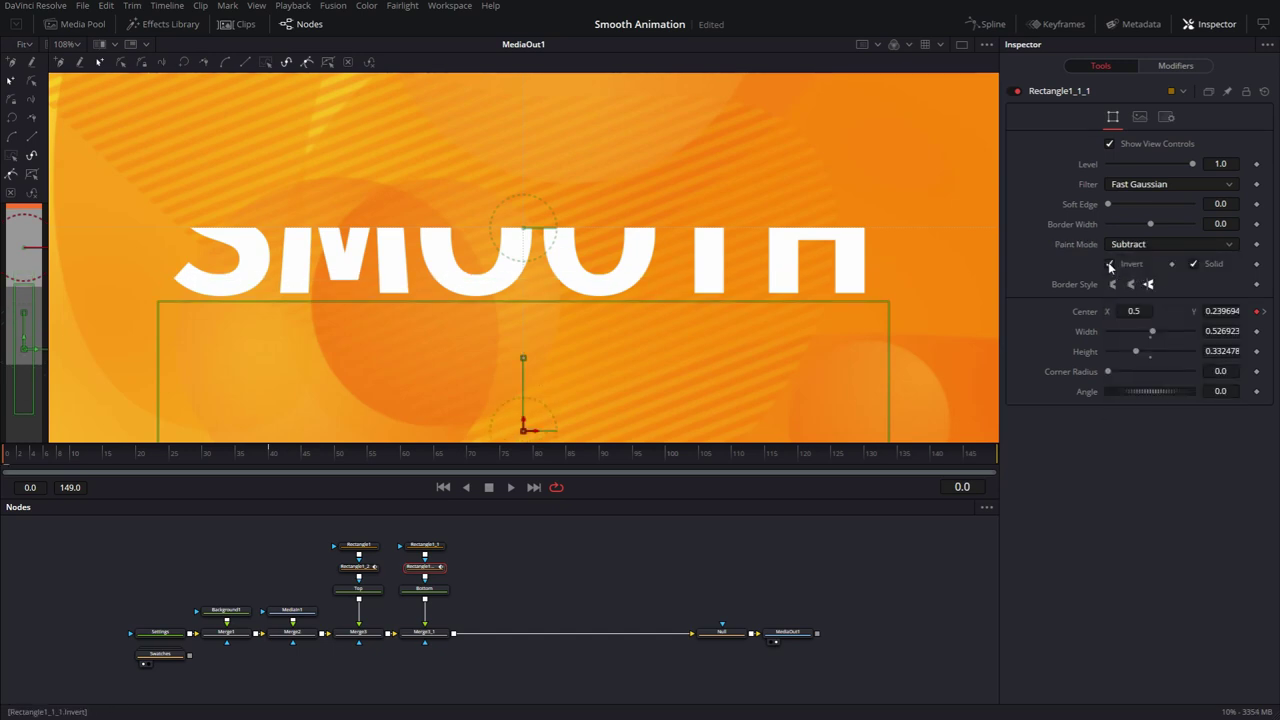
click(495, 543)
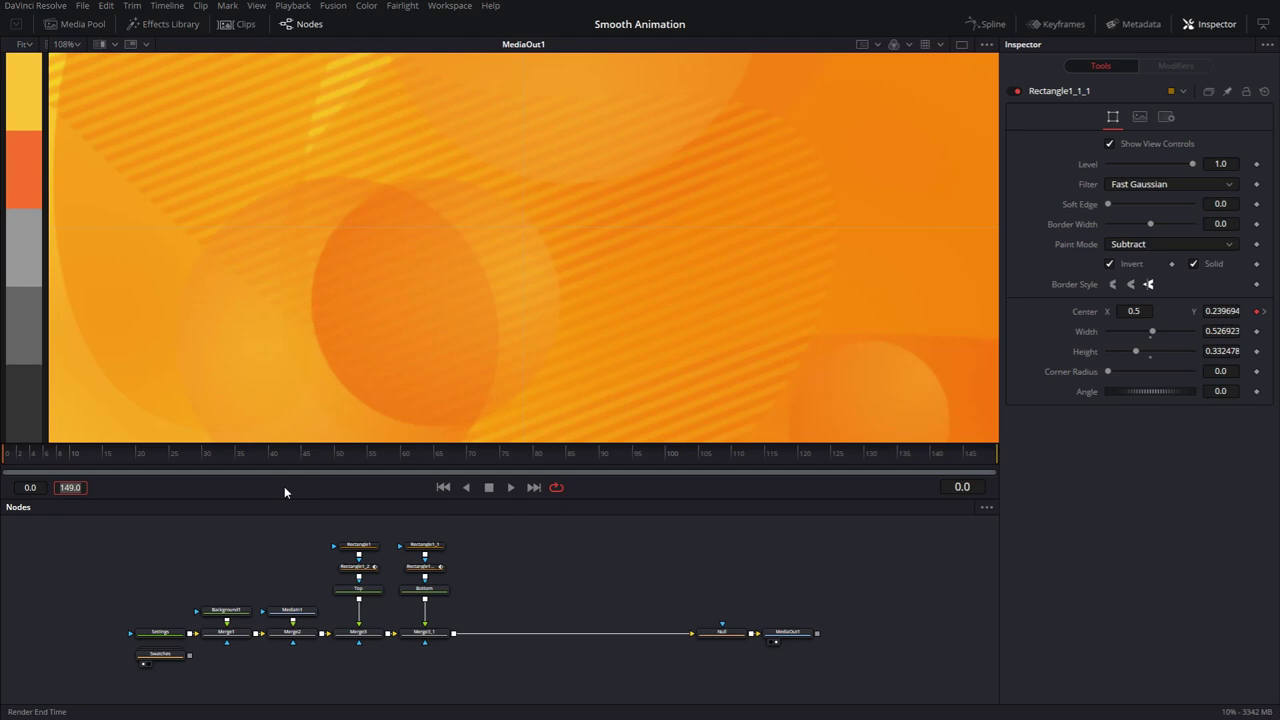
- Set the render end to frame 50, play the preview, then select Rectangle1_2
text(50)
key(Return)
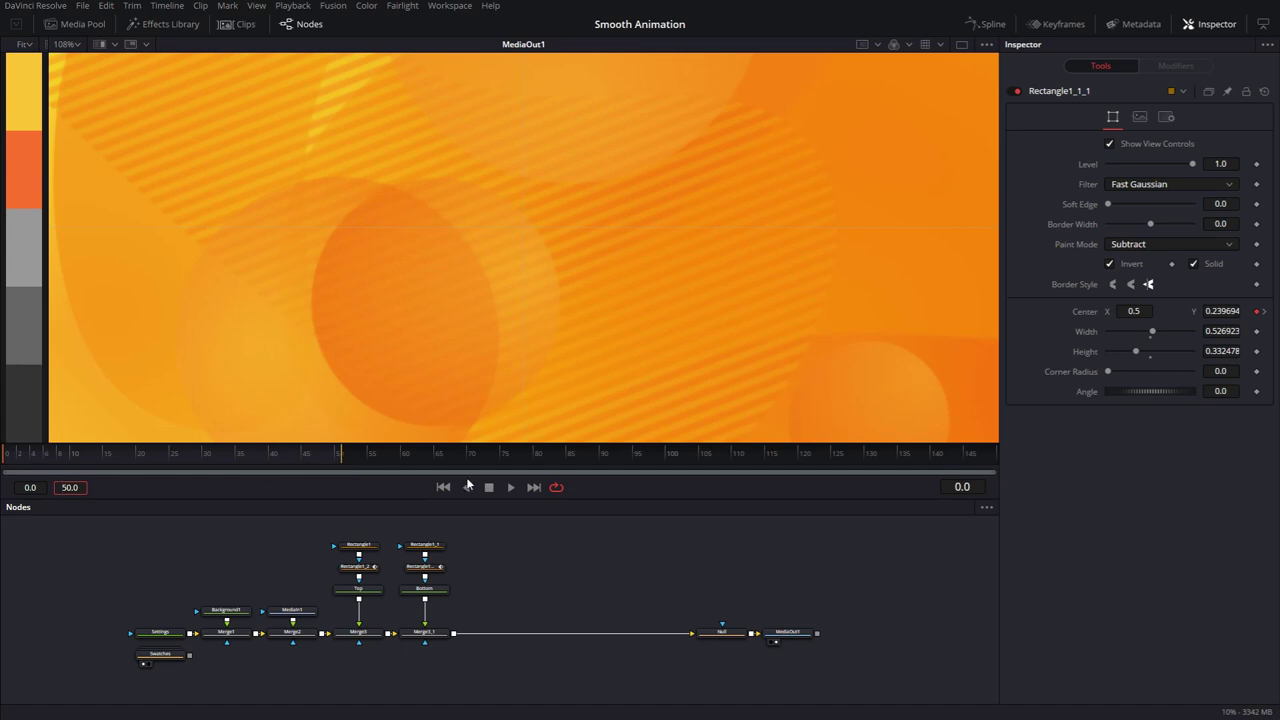
click(511, 487)
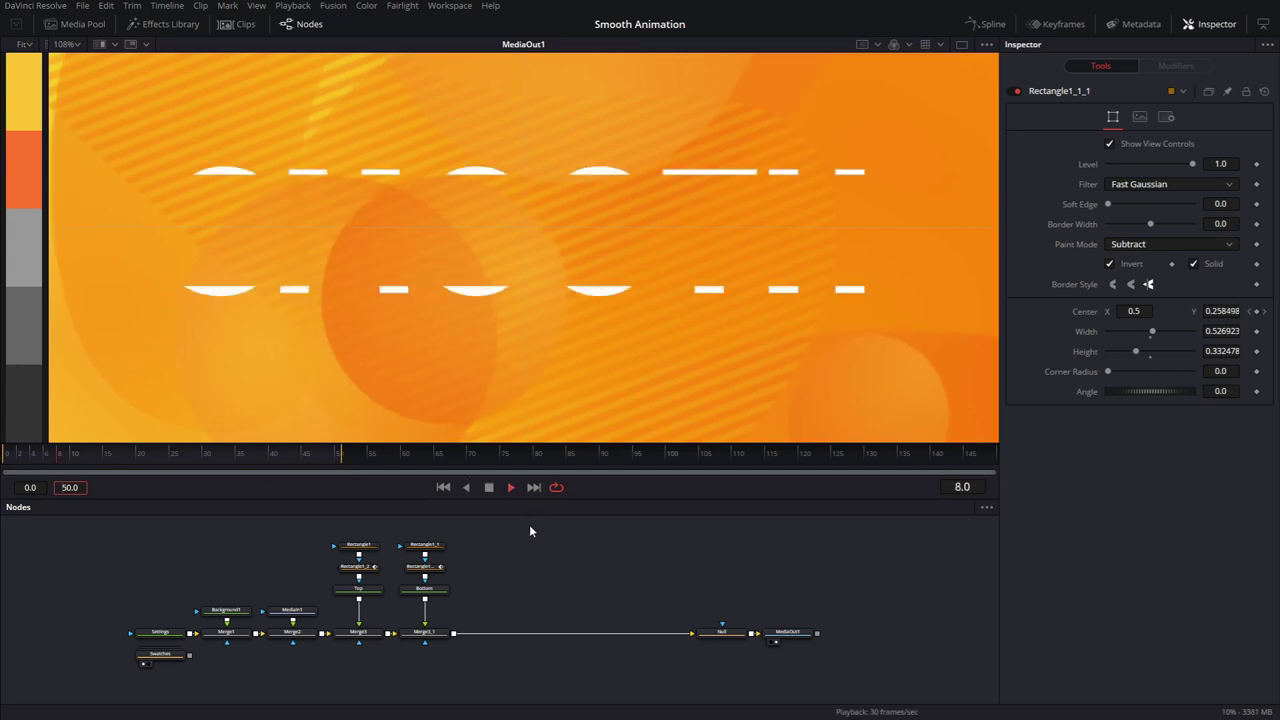
click(489, 488)
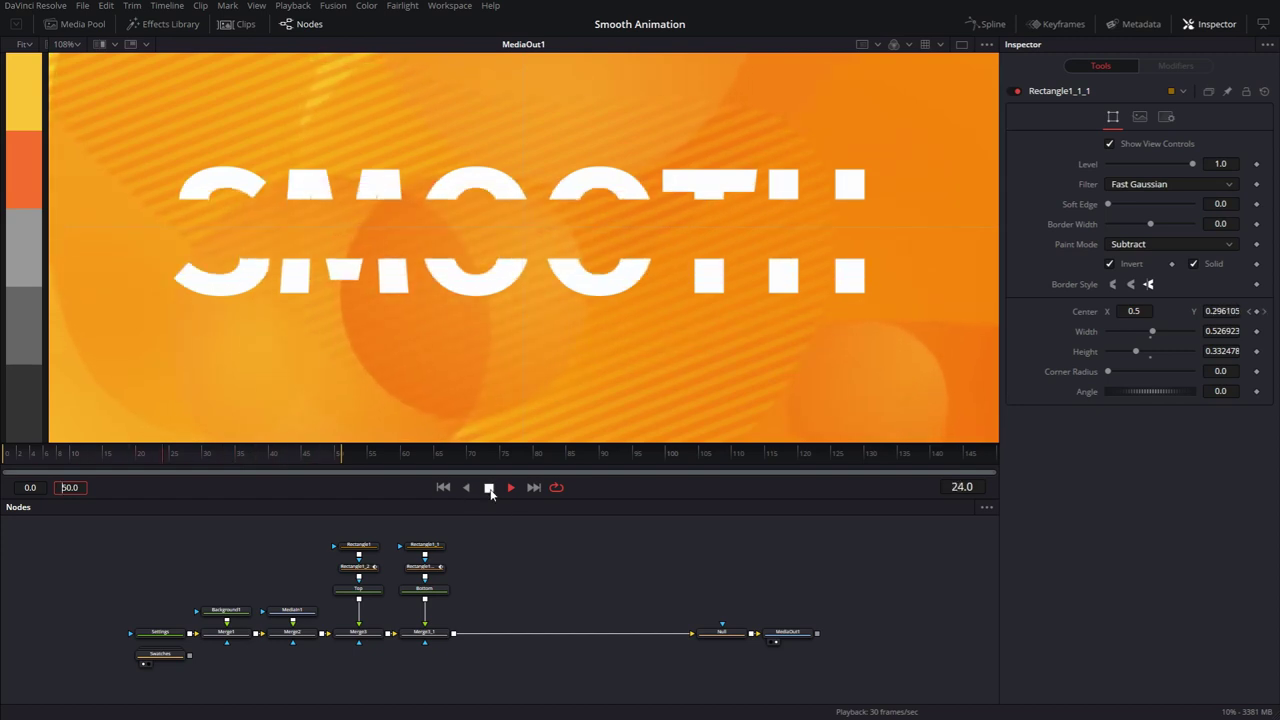
click(371, 568)
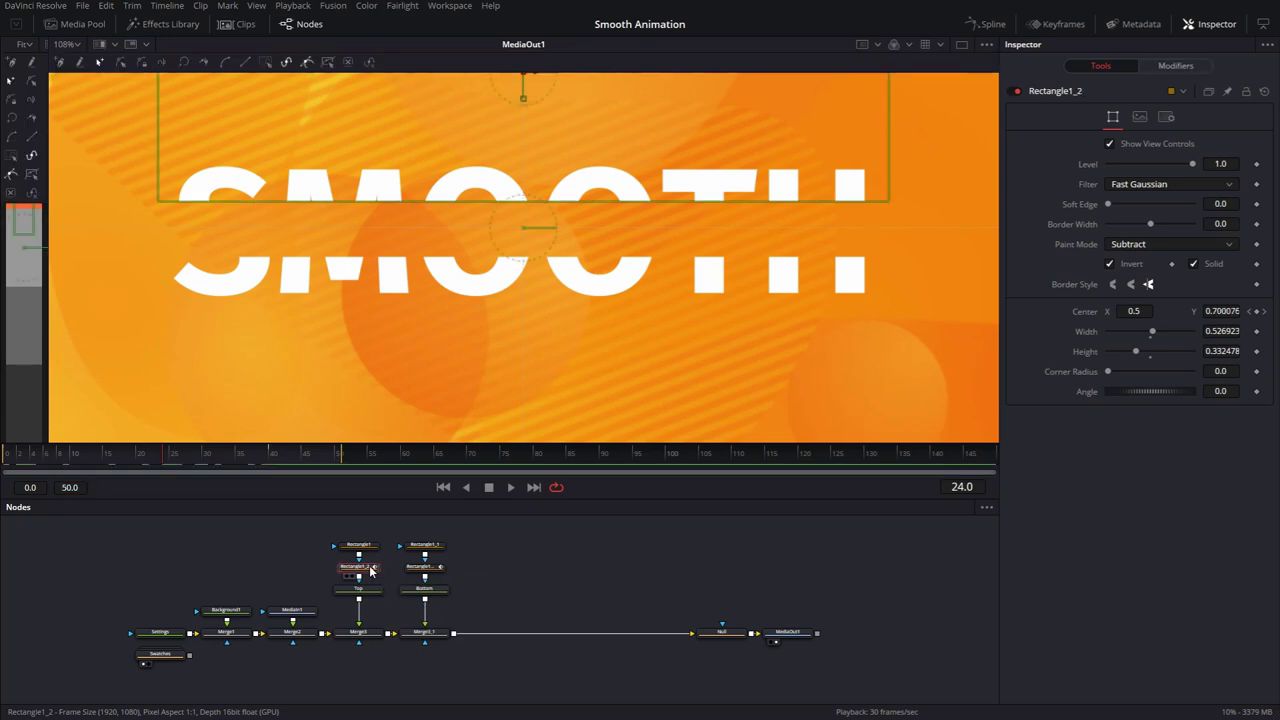
- In the Spline editor, smooth Rectangle1_2's Displacement keyframes and stretch the ease-out toward frame 40
click(992, 24)
click(1197, 32)
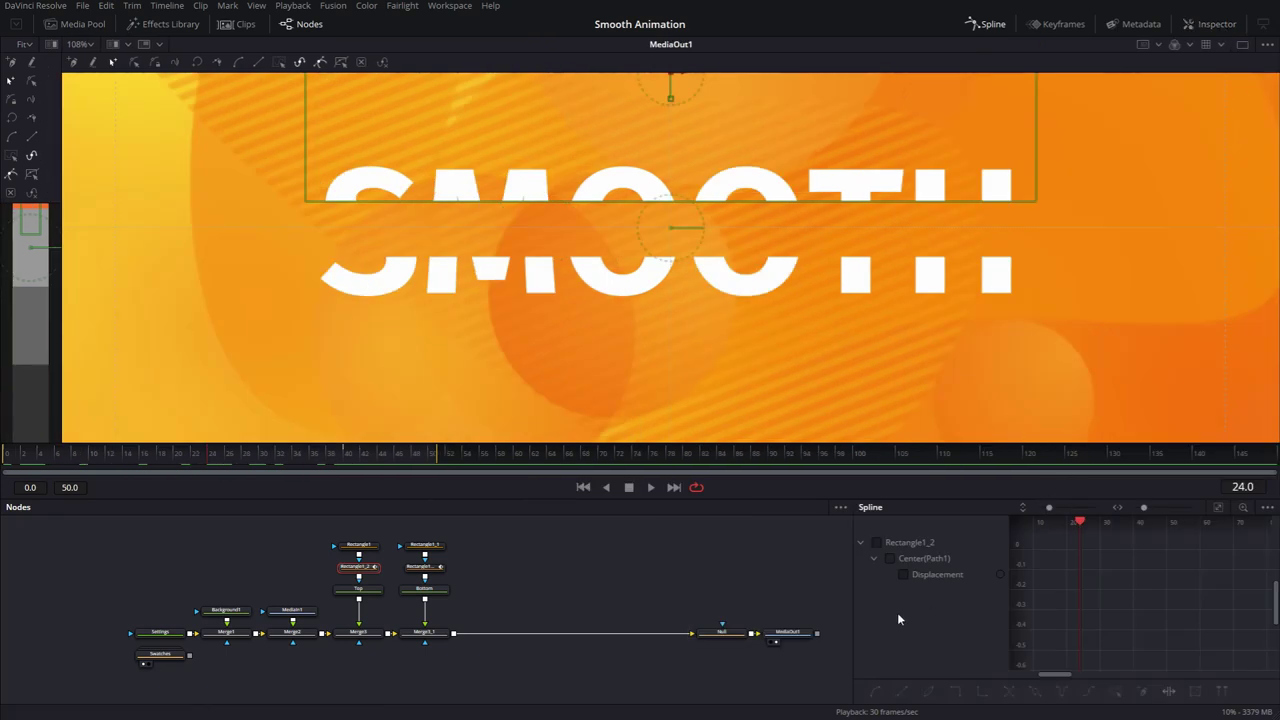
drag(851, 580, 646, 581)
click(697, 575)
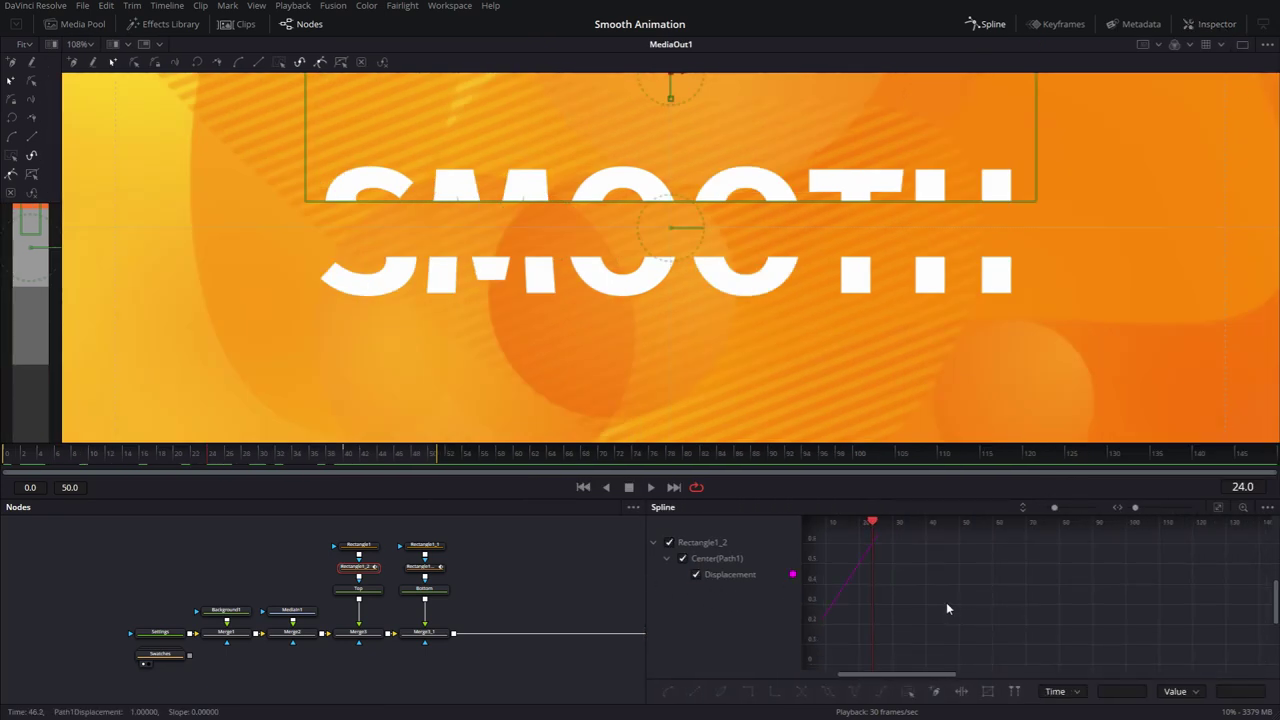
click(1217, 508)
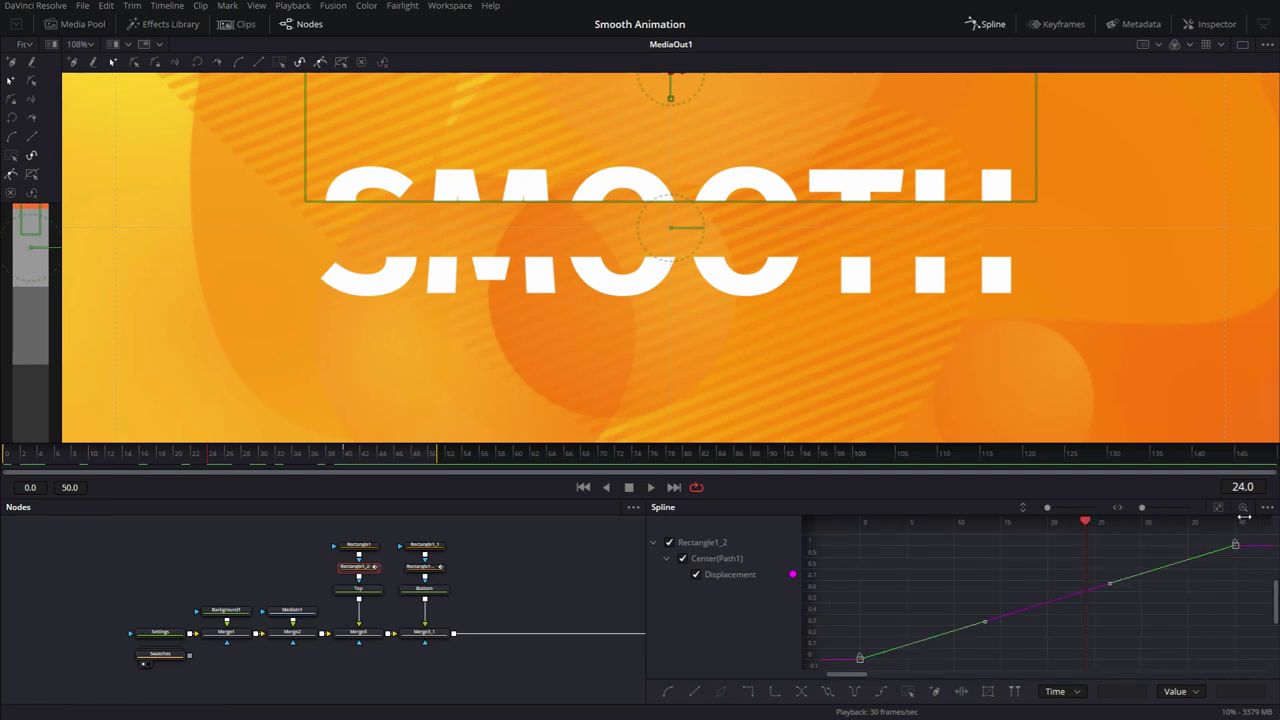
scroll(972, 638, down, 2)
drag(903, 652, 1178, 556)
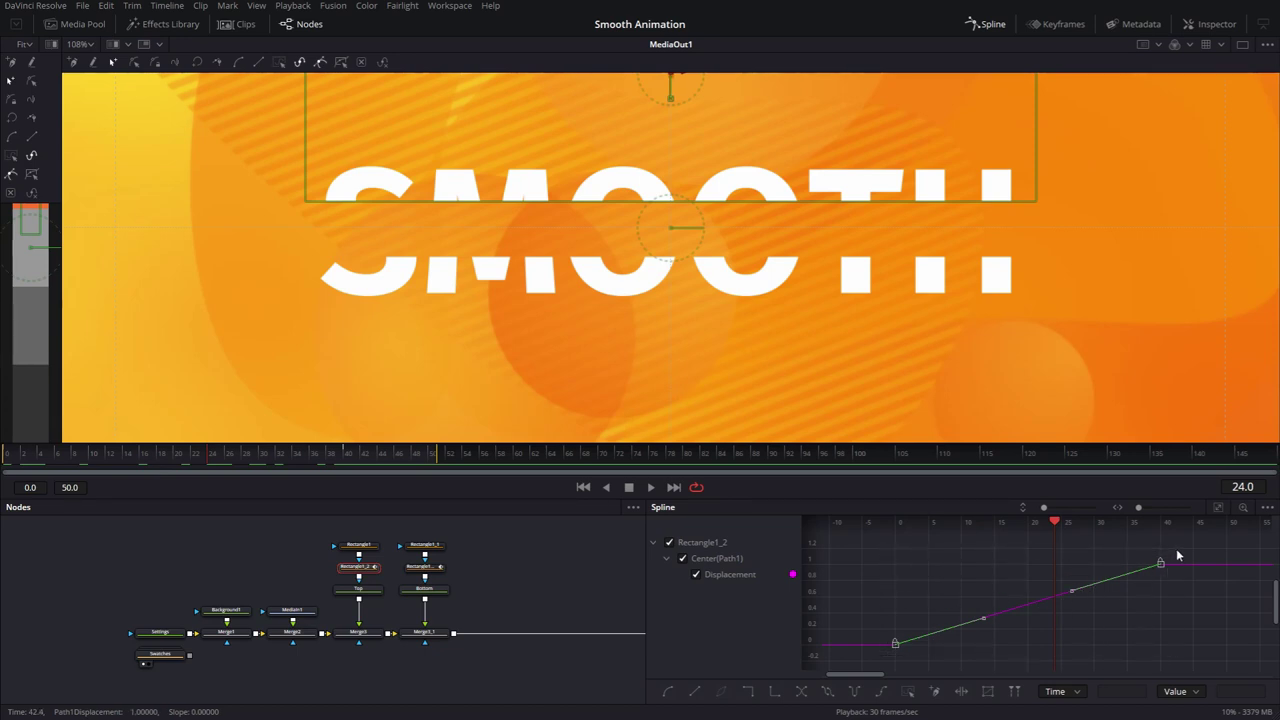
key(s)
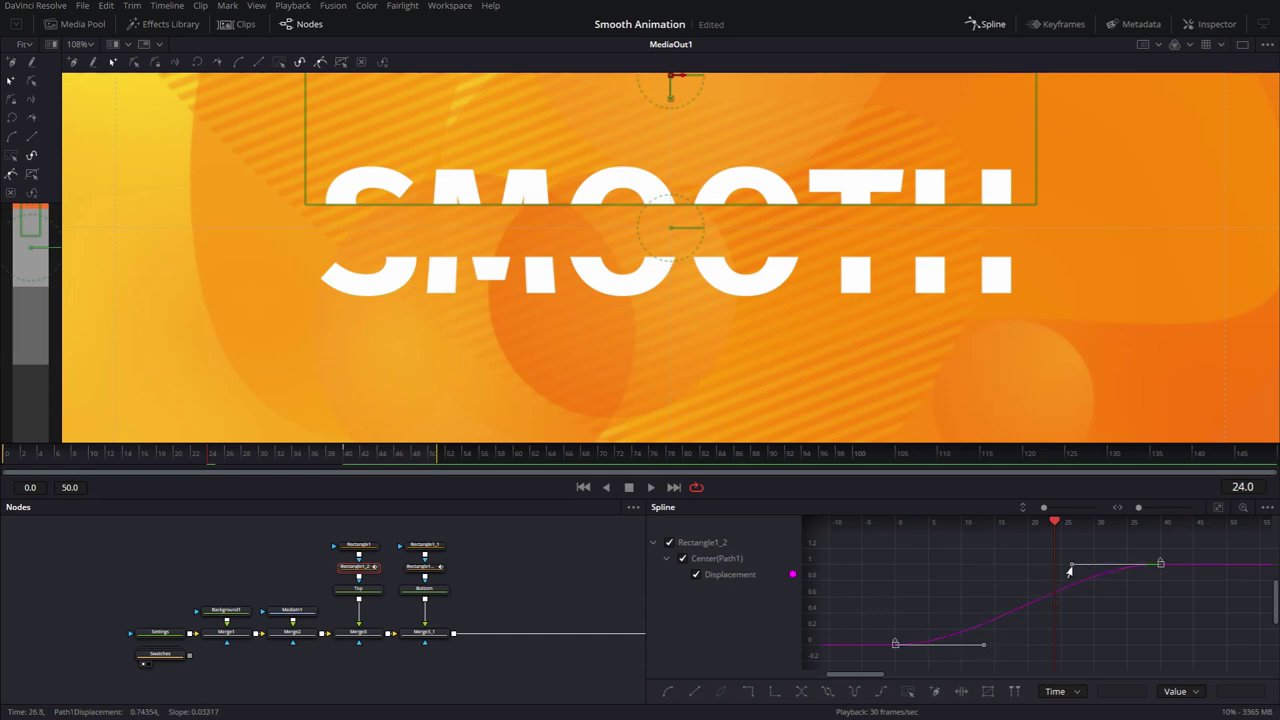
drag(1069, 570, 976, 573)
drag(909, 573, 892, 570)
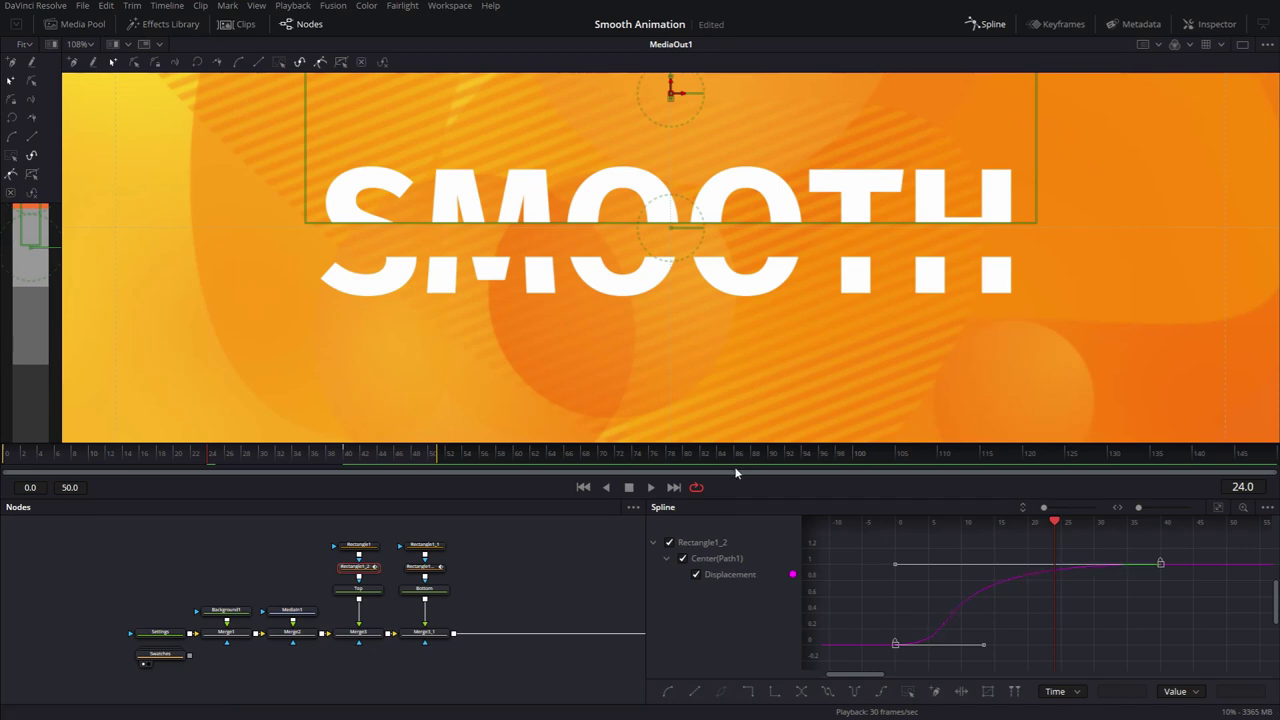
- Smooth Rectangle1_1's Displacement keyframes and stretch the final keyframe's ease for a softer arrival
click(432, 568)
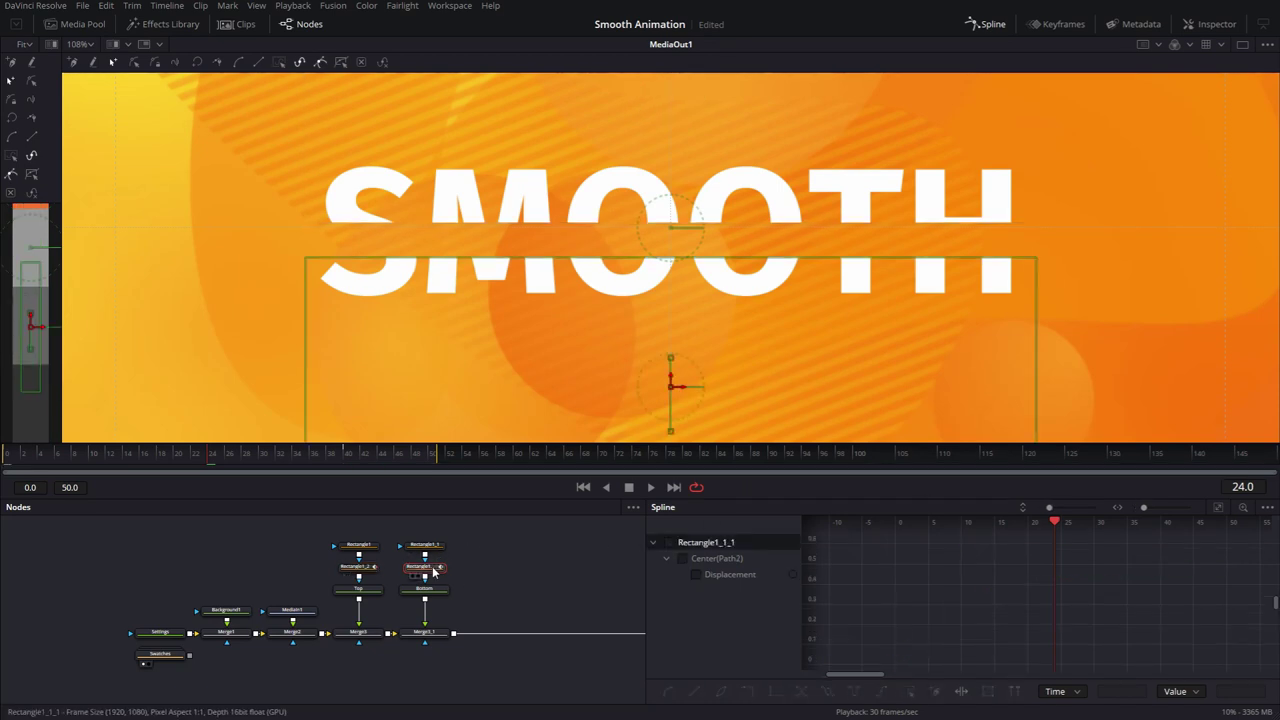
click(695, 575)
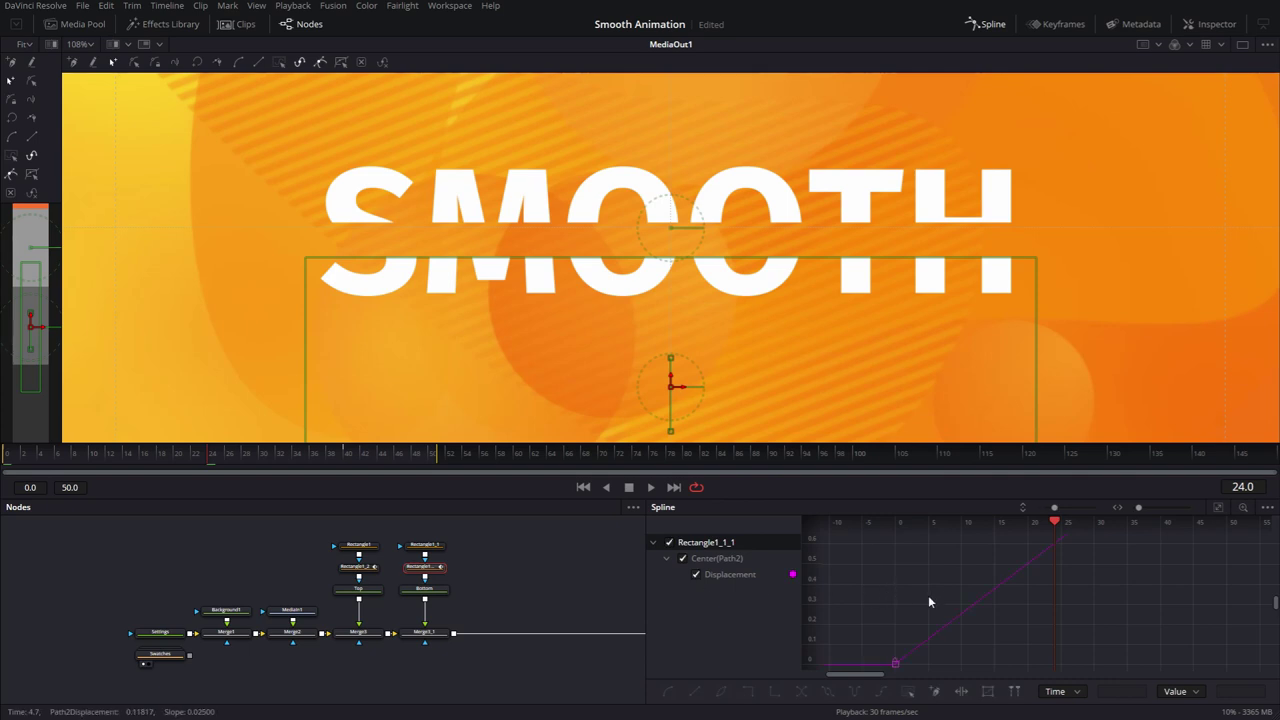
drag(939, 634, 1095, 542)
key(shift+s)
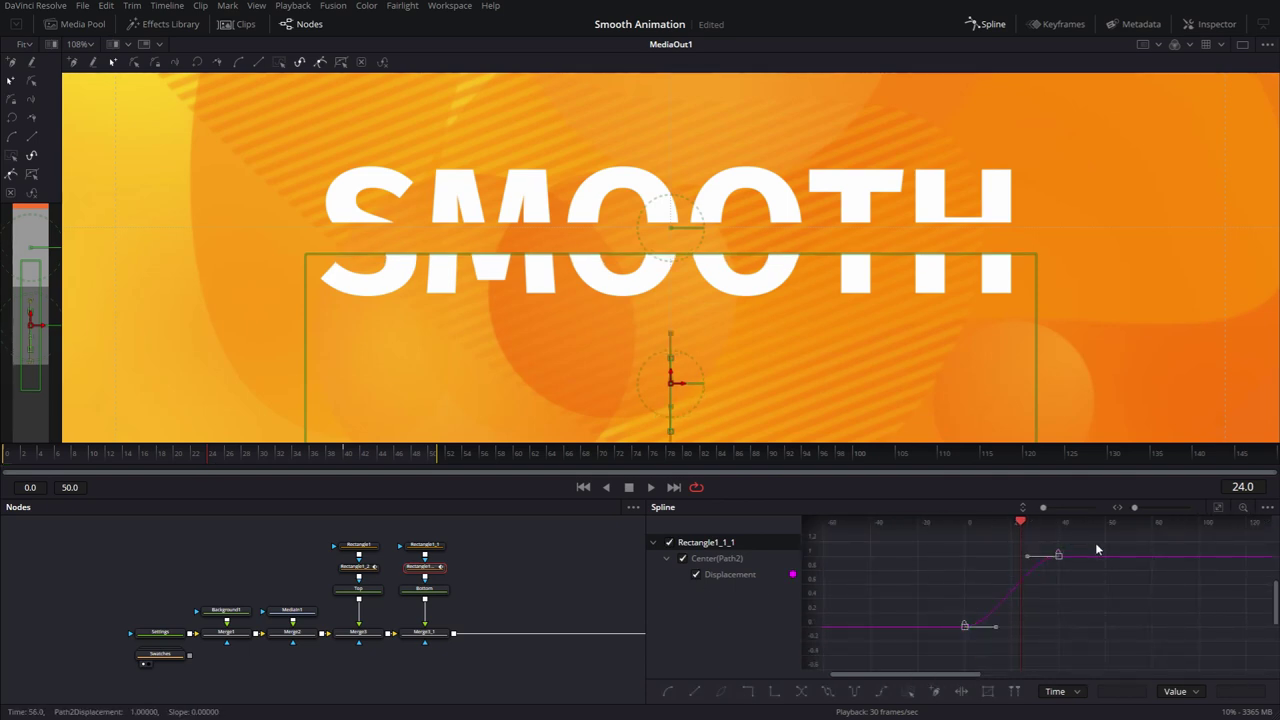
click(1218, 507)
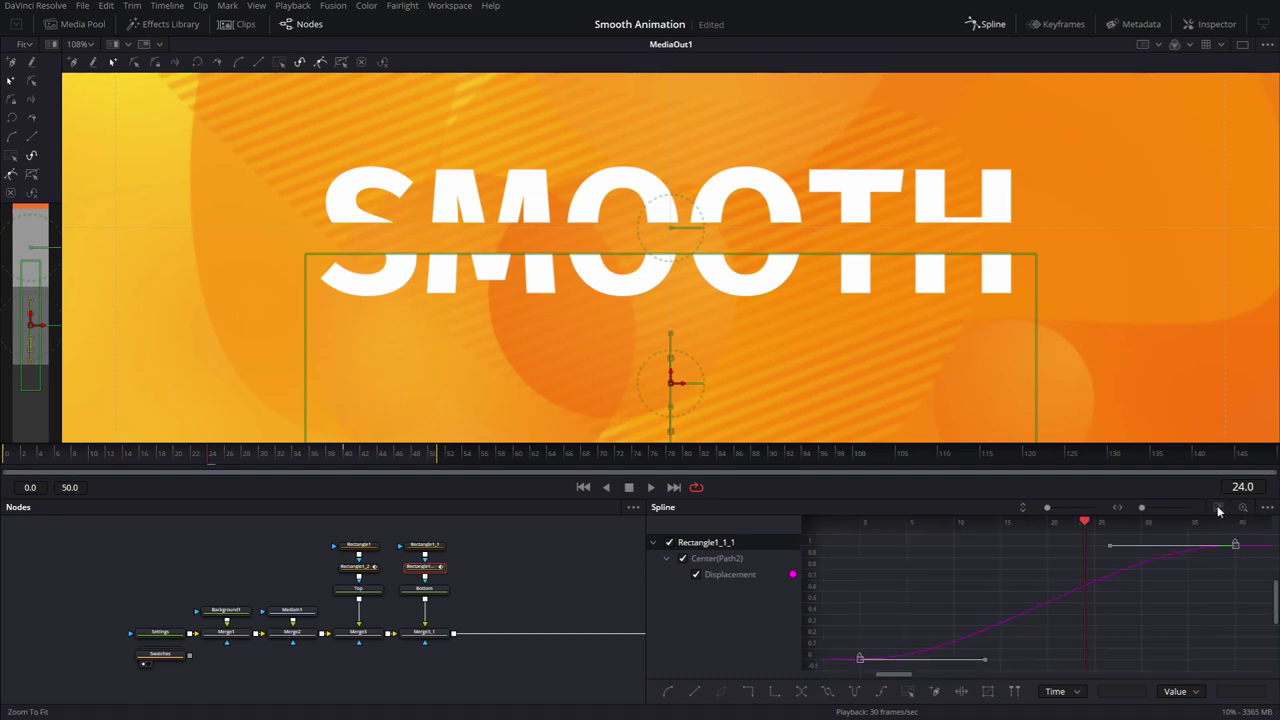
drag(1106, 550, 857, 551)
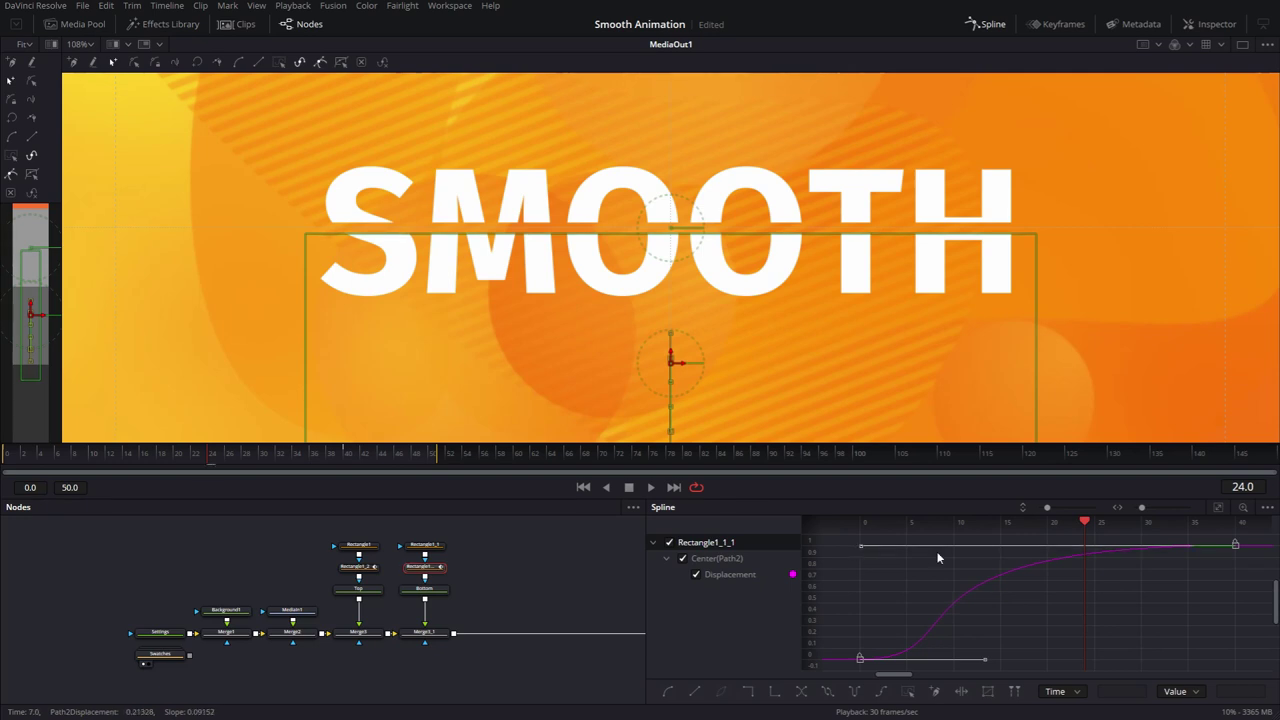
- Close the Spline editor and play back the split SMOOTH reveal
click(575, 541)
click(980, 27)
key(space)
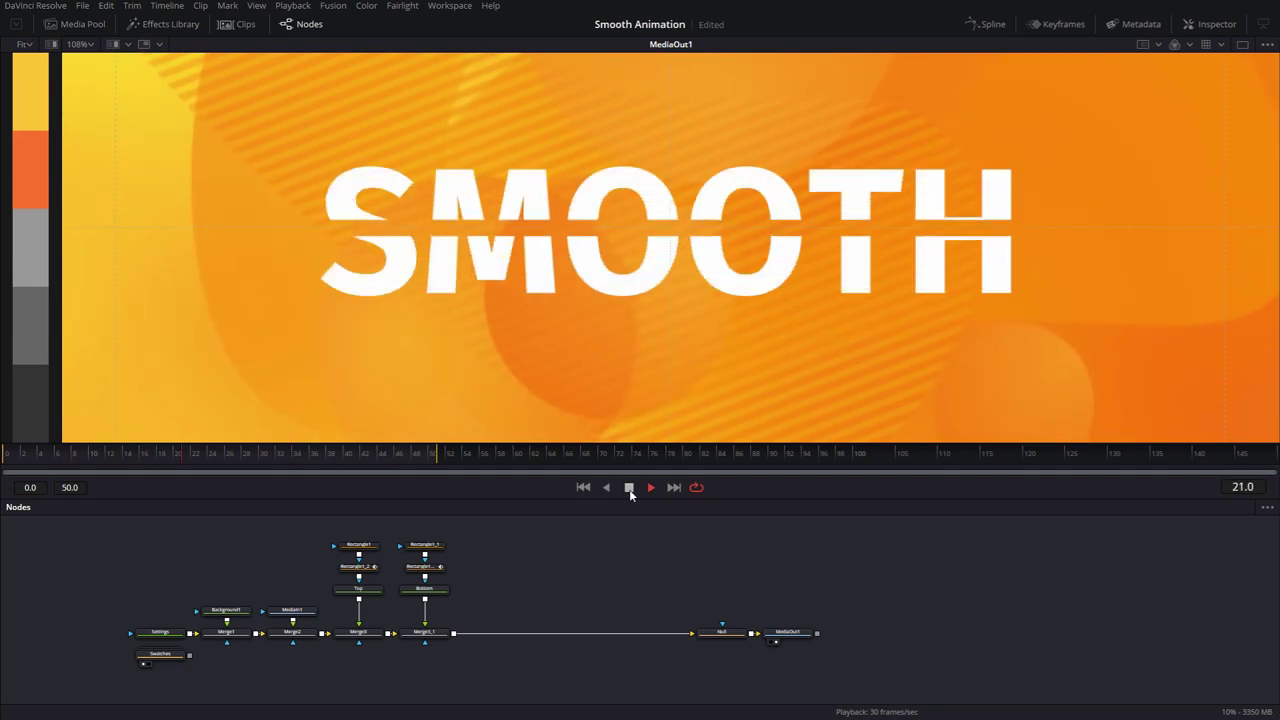
click(629, 488)
- Insert a Transform node after the Top text node
click(354, 590)
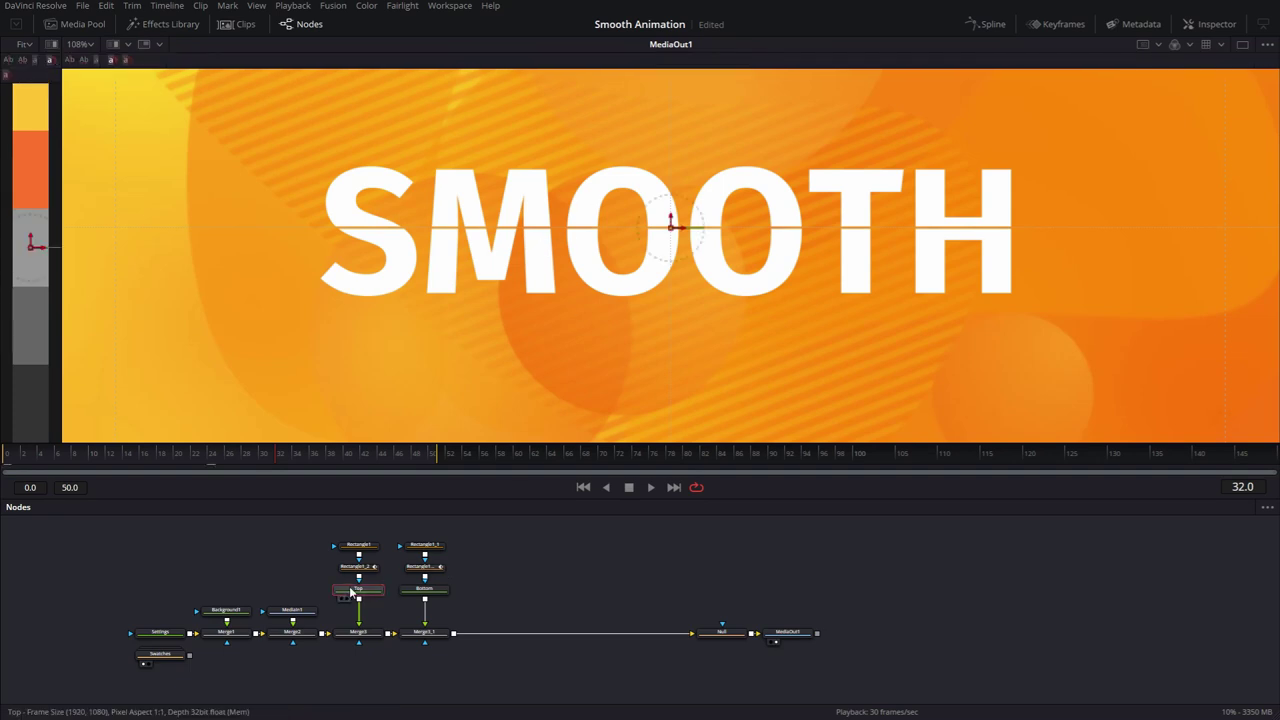
key(shift+space)
text(xf)
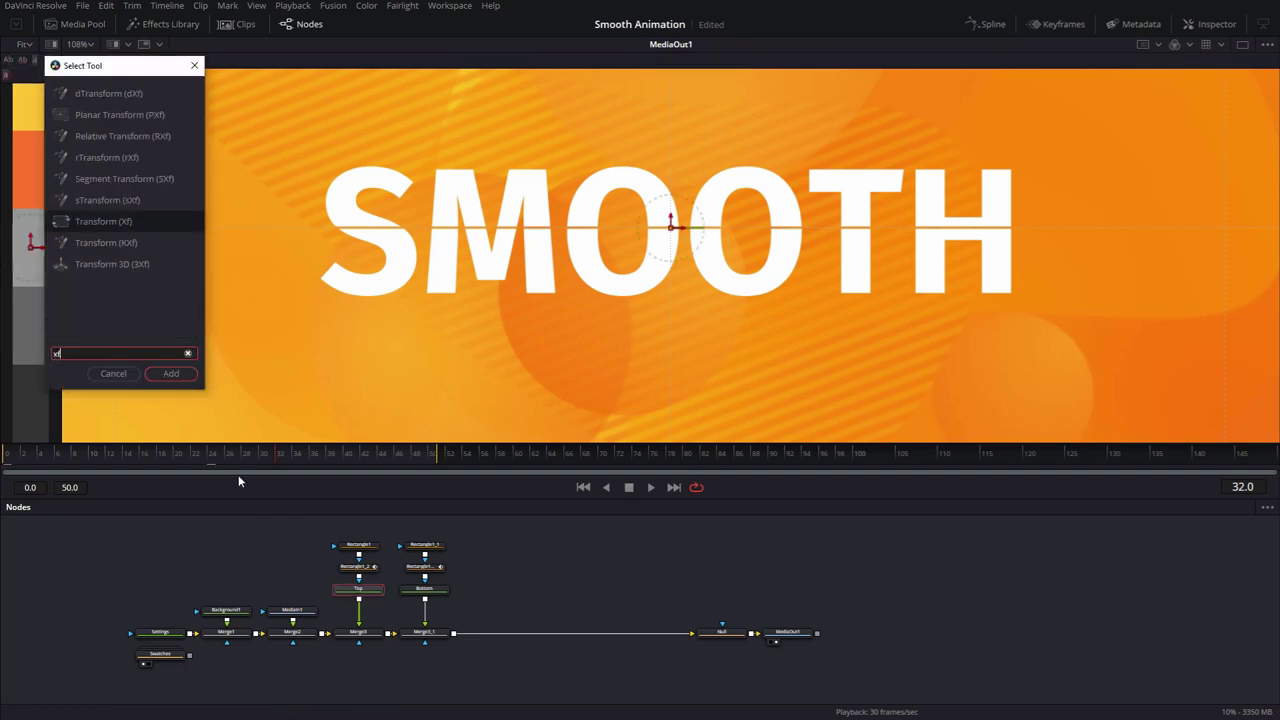
click(189, 374)
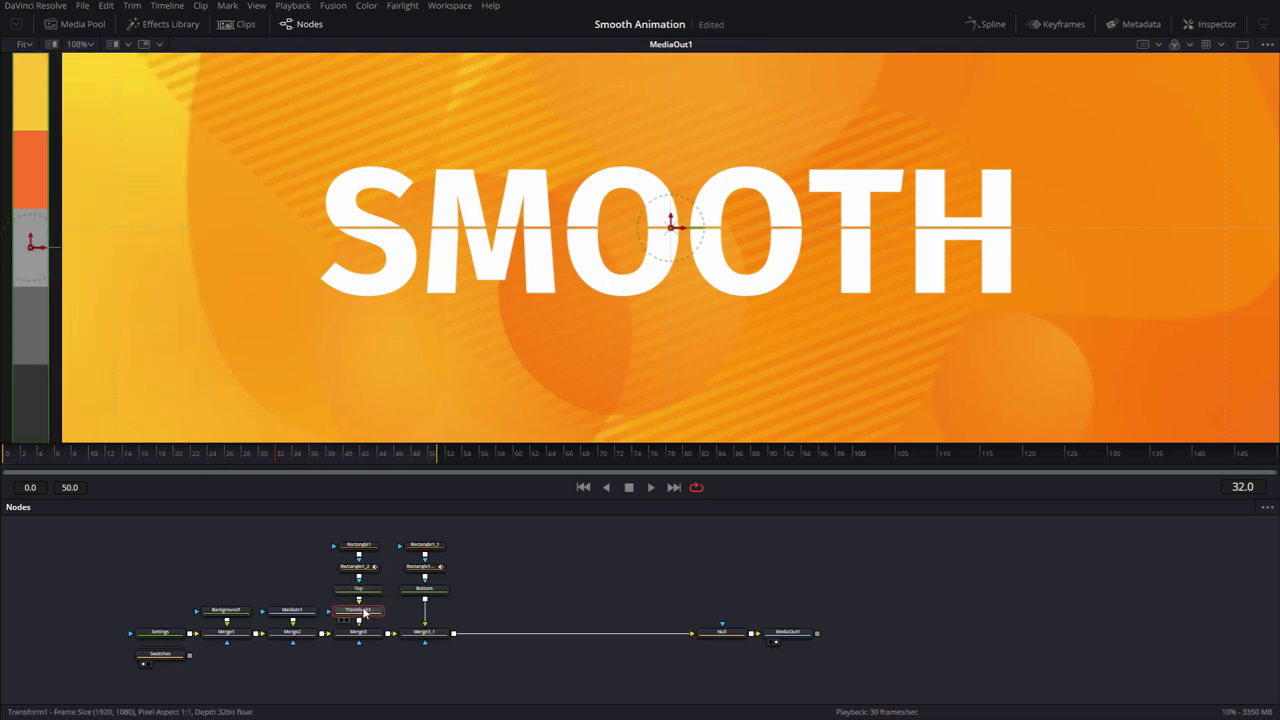
- Set the render range to frames 30 through 80 and park the playhead at frame 40
drag(297, 460, 339, 458)
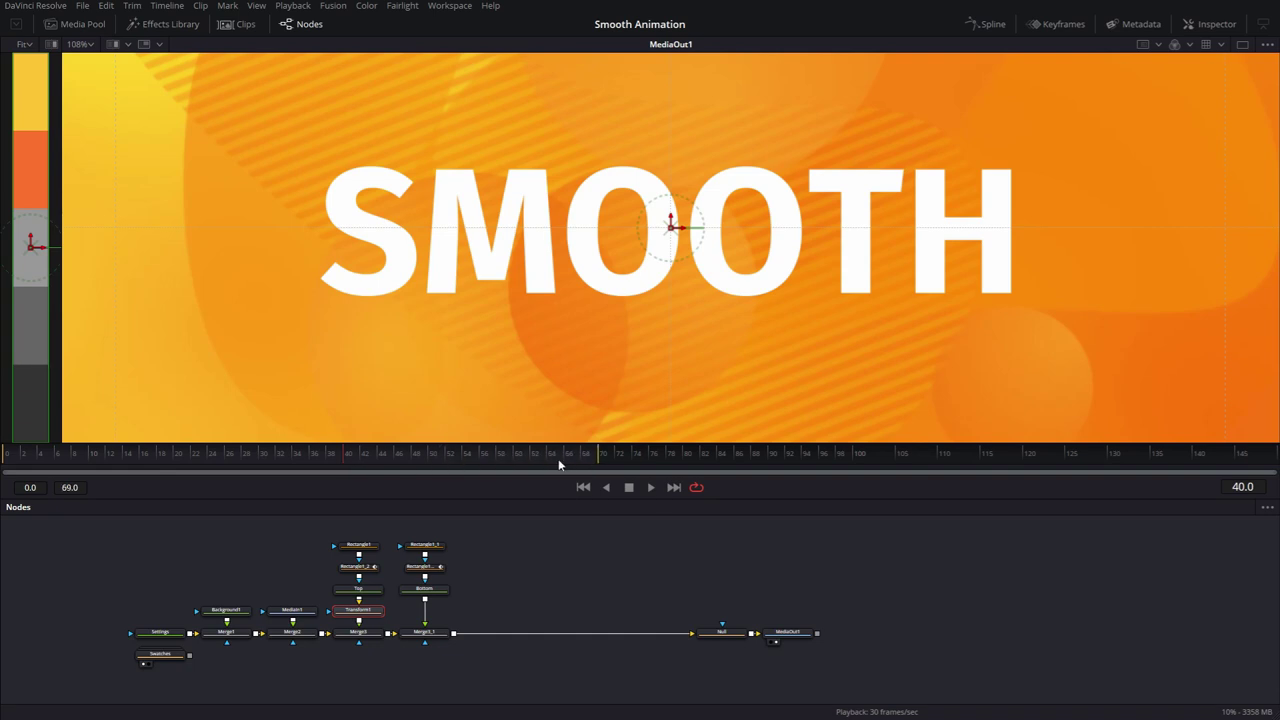
drag(5, 458, 186, 454)
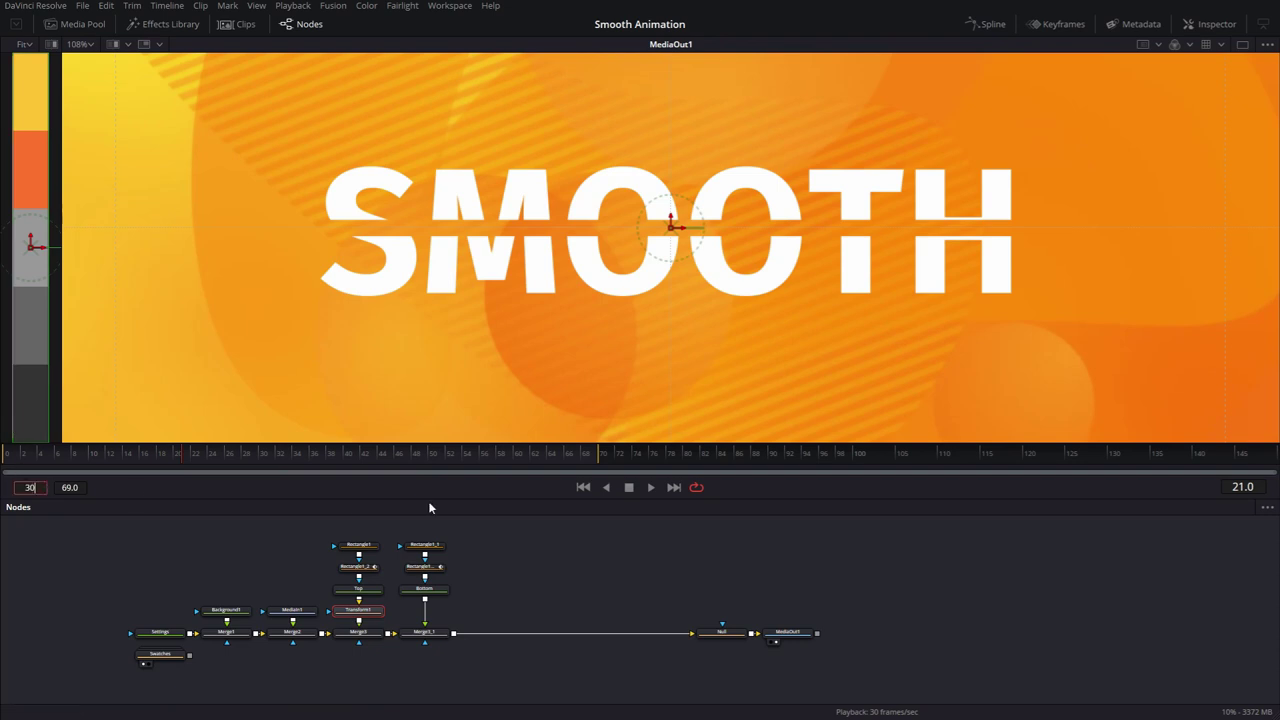
key(Tab)
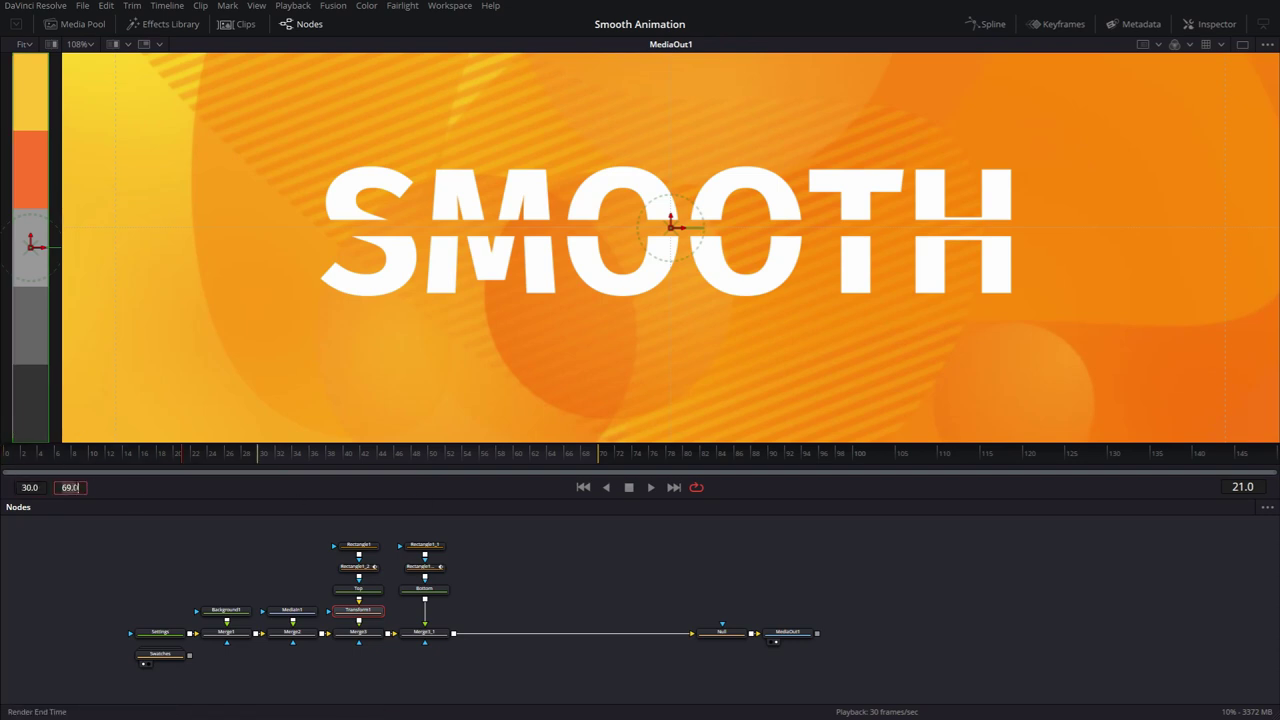
text(80)
key(Return)
drag(317, 454, 347, 452)
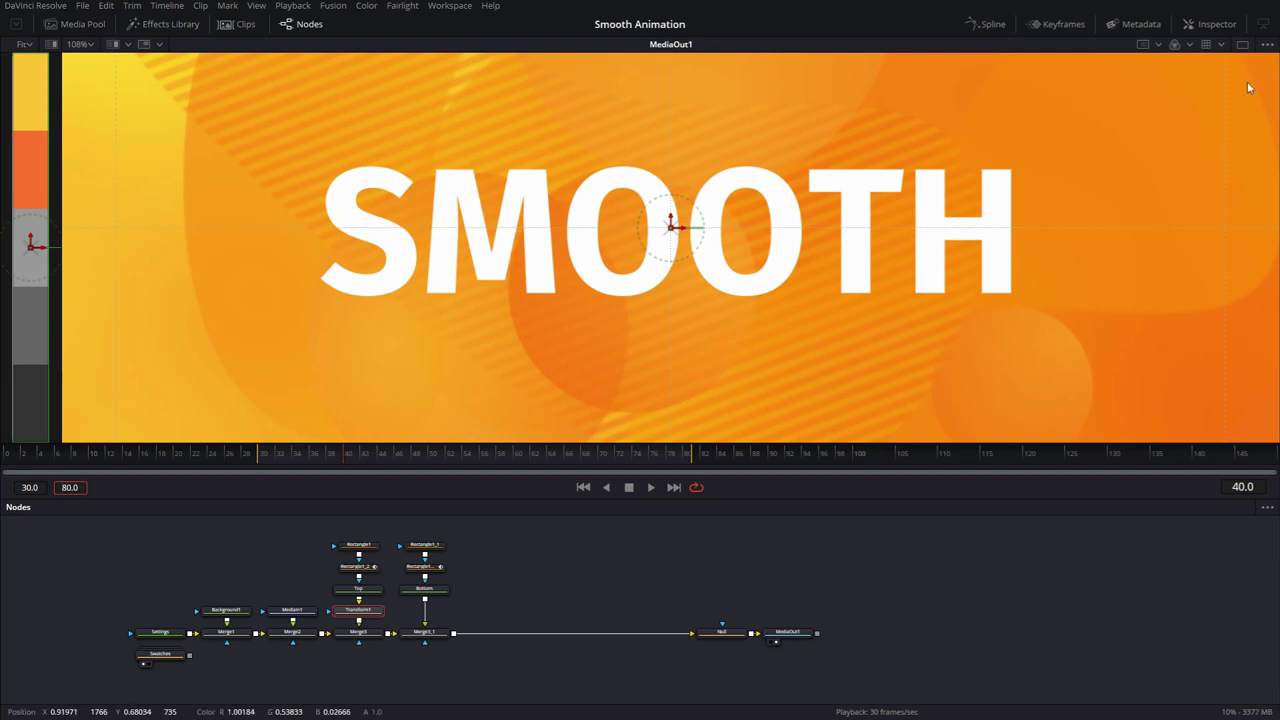
- Keyframe Transform1's Center at frames 40 and 70, raising SMOOTH's top half to Y 0.571794 at 70
click(1210, 23)
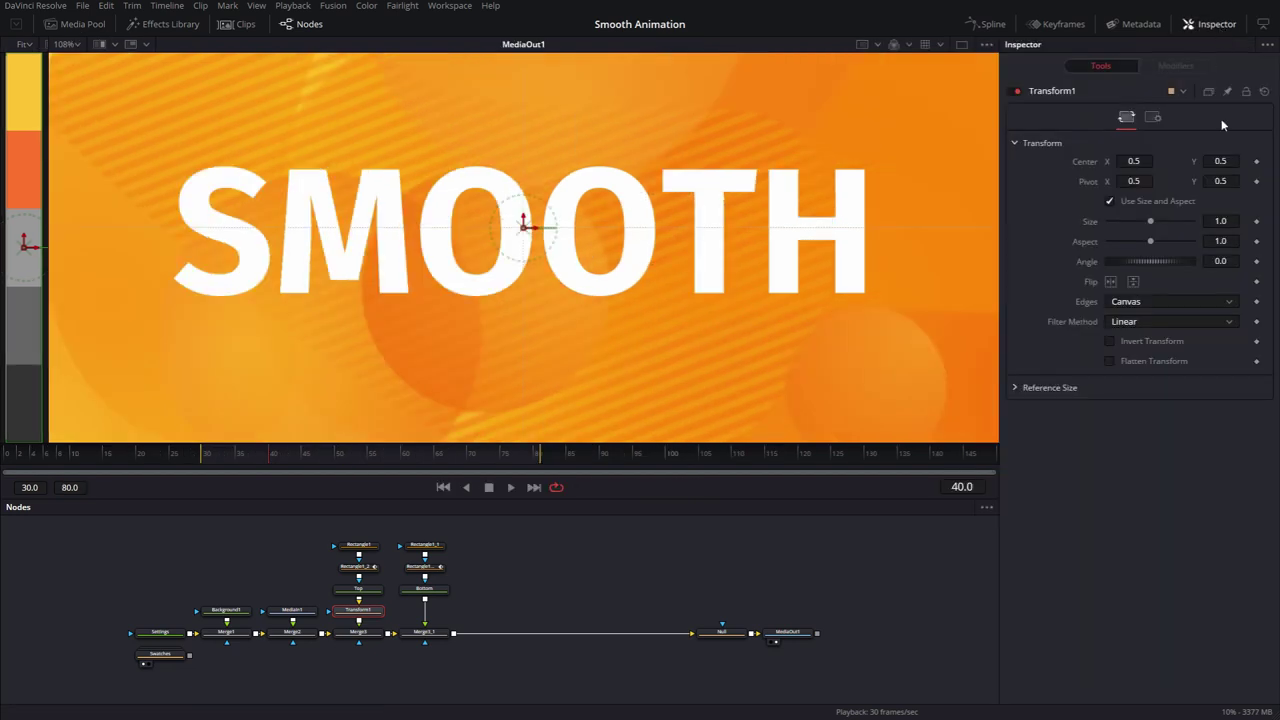
click(1256, 161)
drag(318, 454, 469, 465)
click(1256, 161)
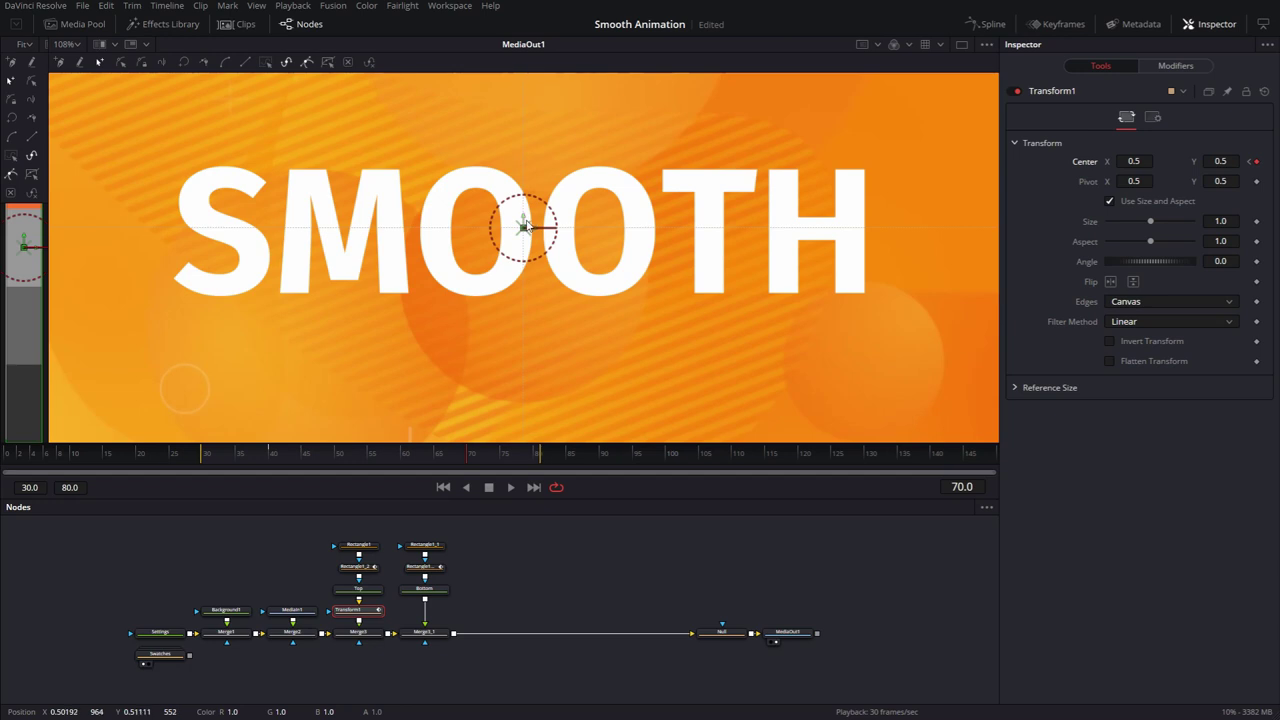
drag(522, 221, 524, 171)
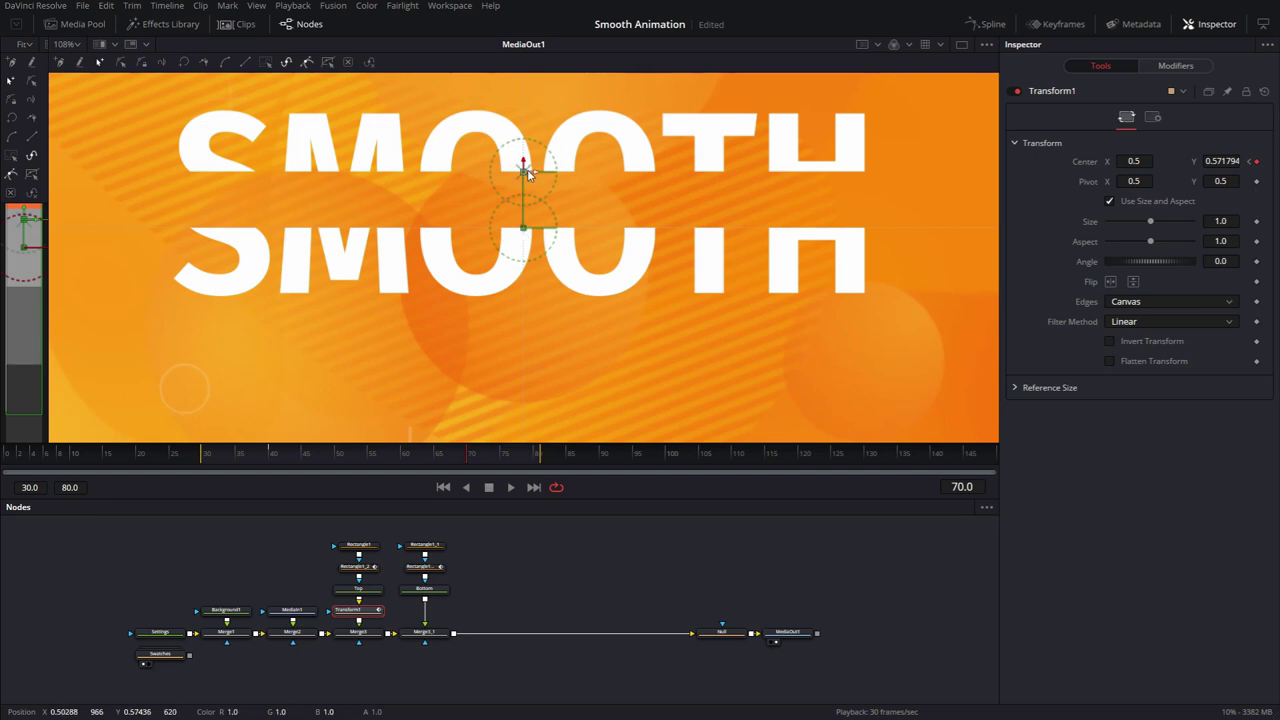
- Add a Background node and merge it over the main composite
click(549, 581)
key(shift+space)
text(xf)
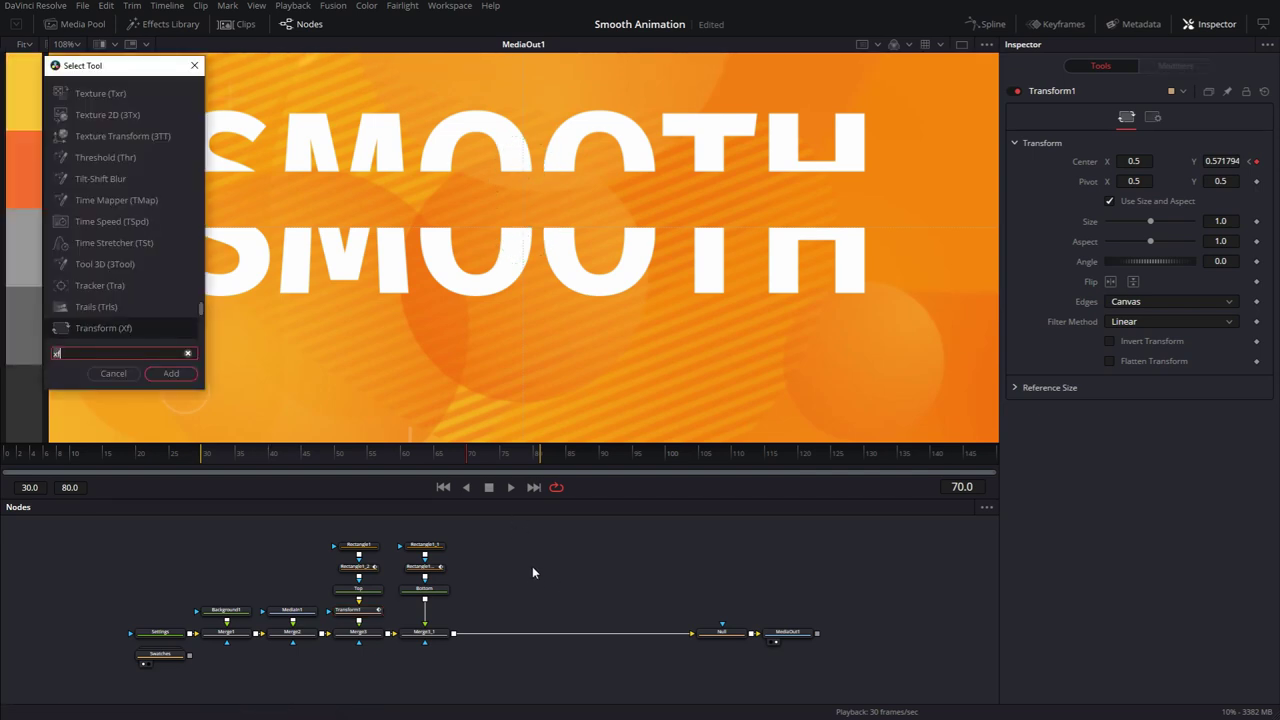
key(BackSpace)
key(BackSpace)
text(bg)
key(Return)
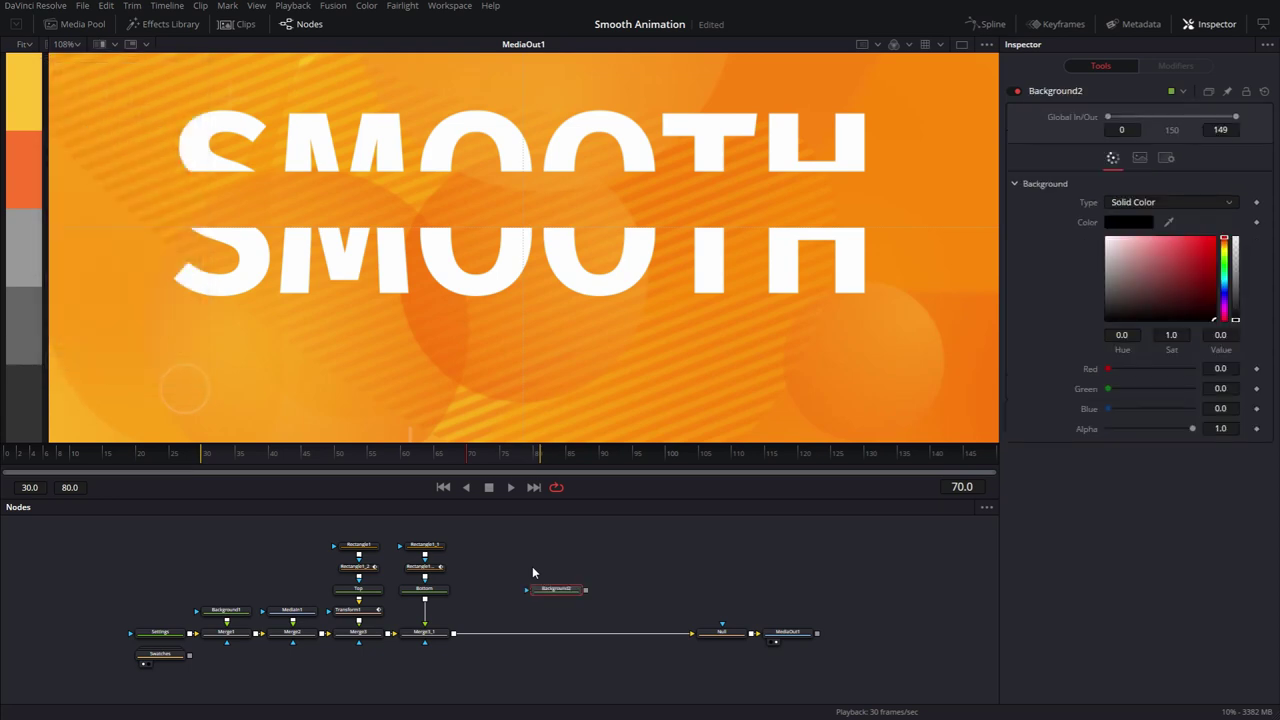
drag(556, 588, 453, 642)
drag(507, 611, 509, 603)
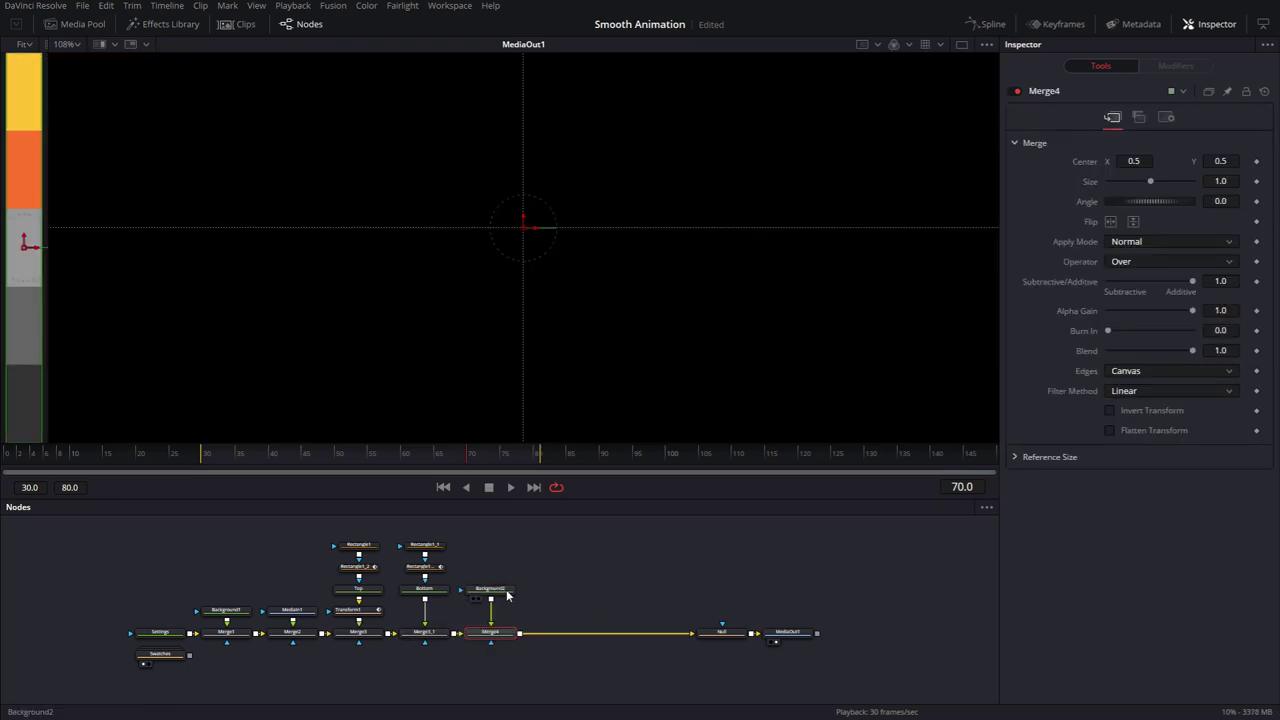
- Mask Background2 with a Rectangle, make it white, and shrink it into a thin horizontal bar
click(518, 589)
key(shift+space)
text(rct)
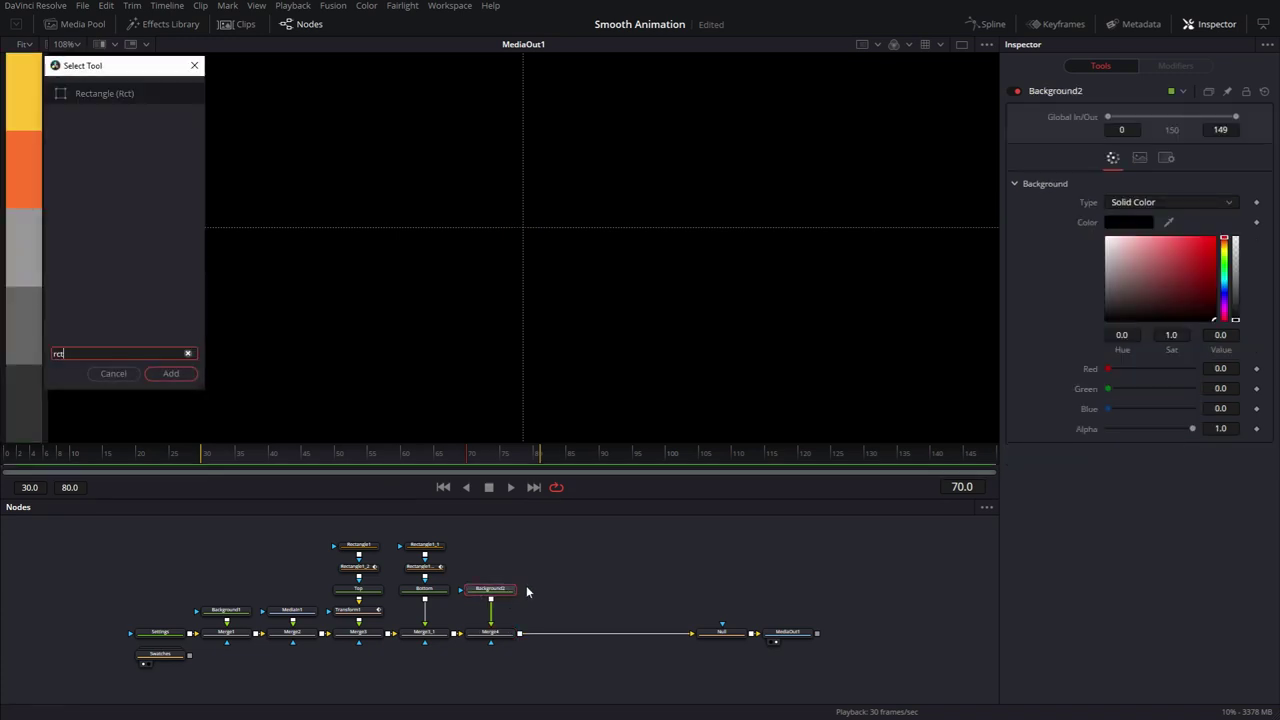
click(188, 375)
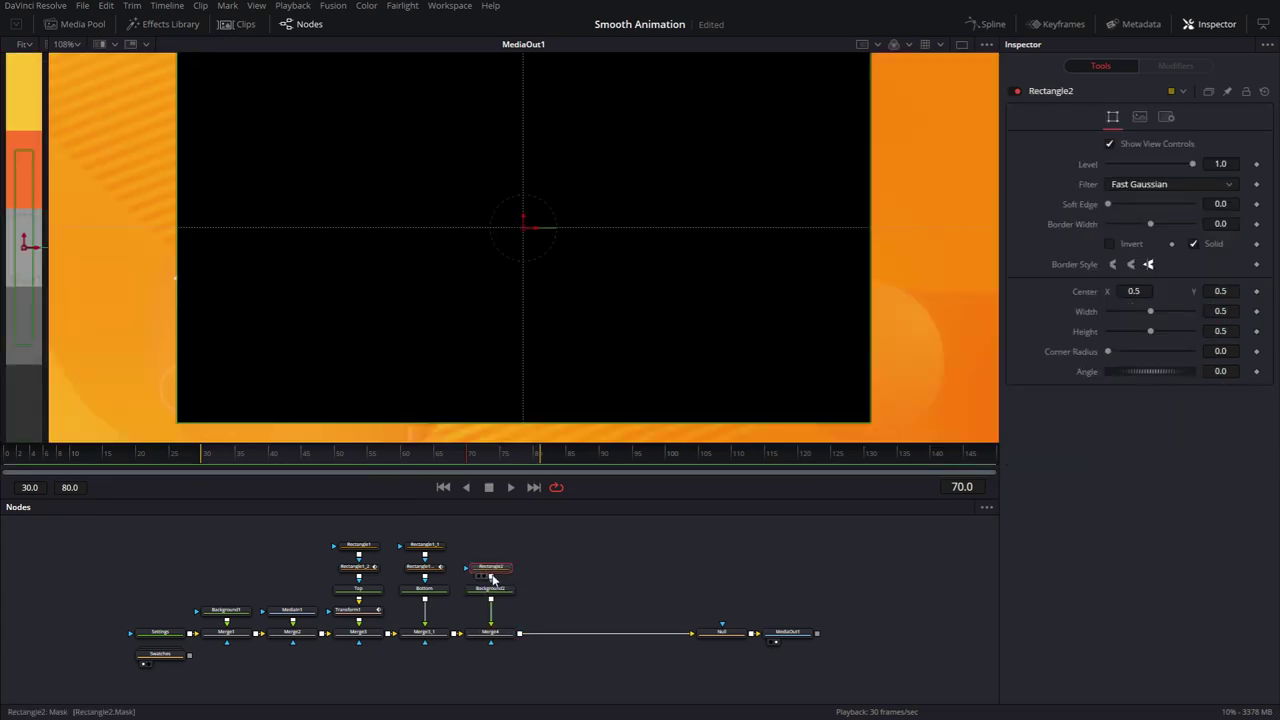
scroll(581, 241, down, 2)
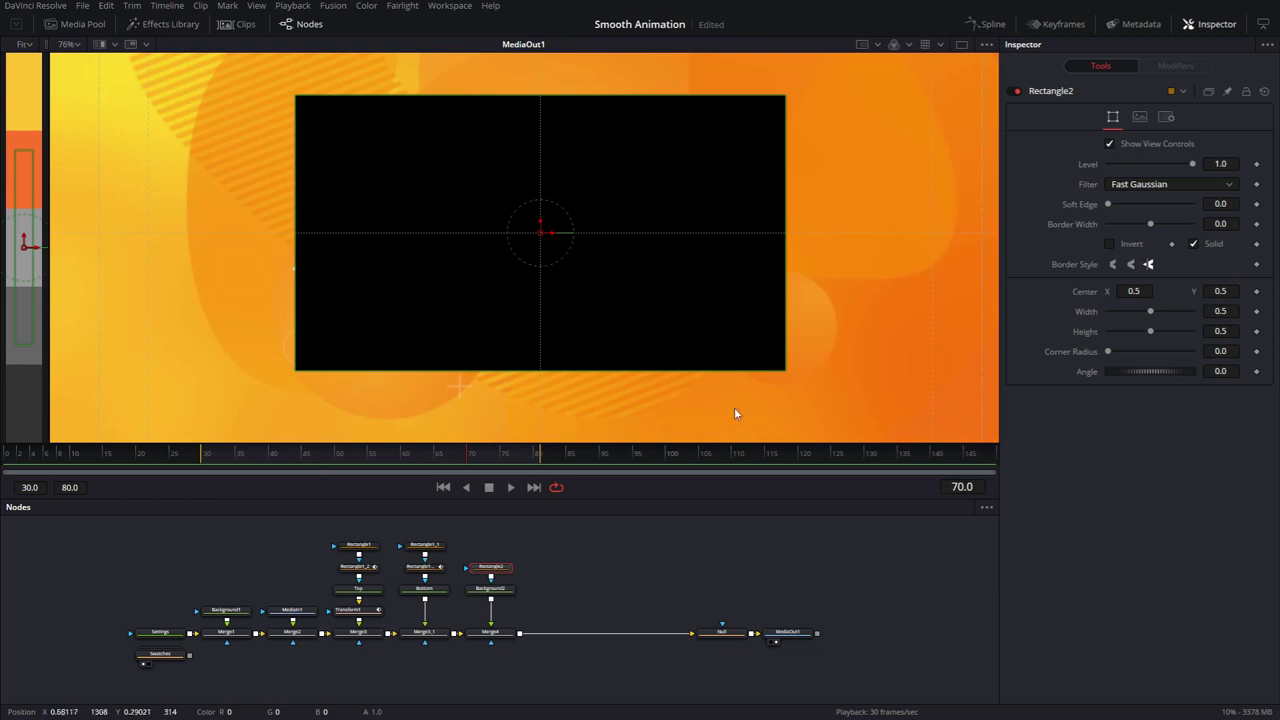
click(896, 413)
drag(1129, 250, 1050, 212)
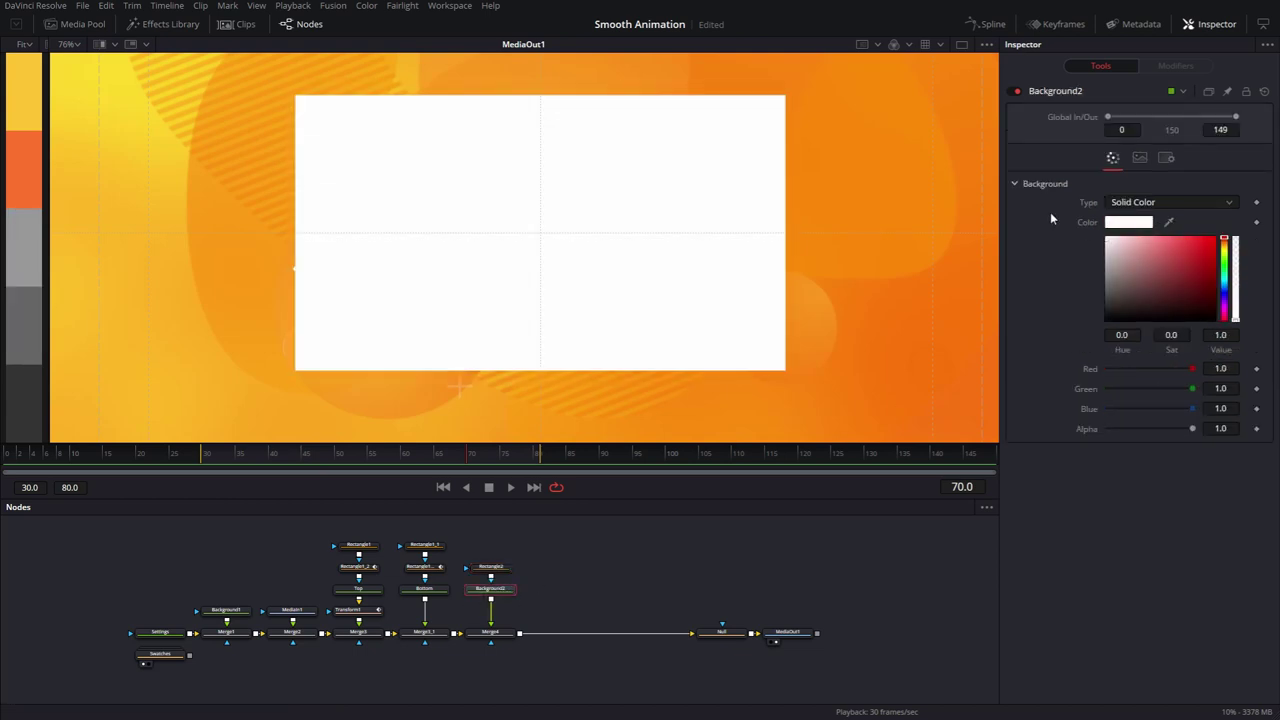
click(517, 209)
drag(520, 106, 522, 223)
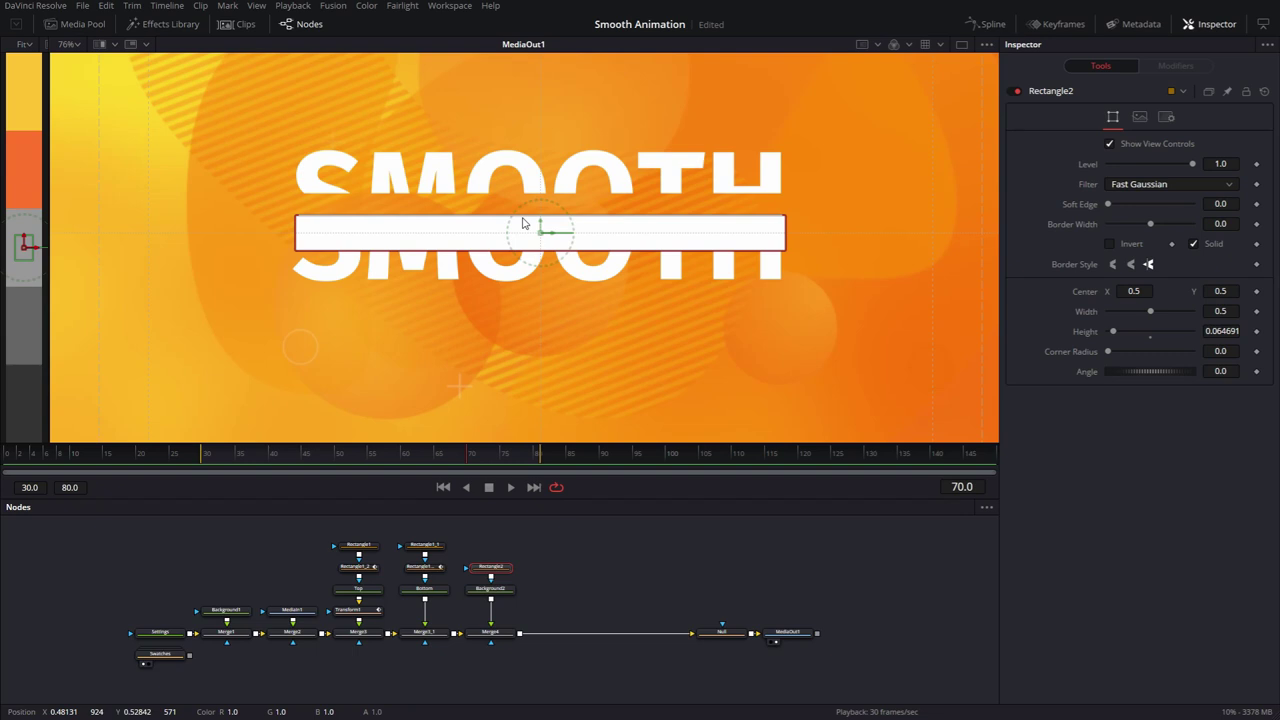
drag(522, 223, 522, 219)
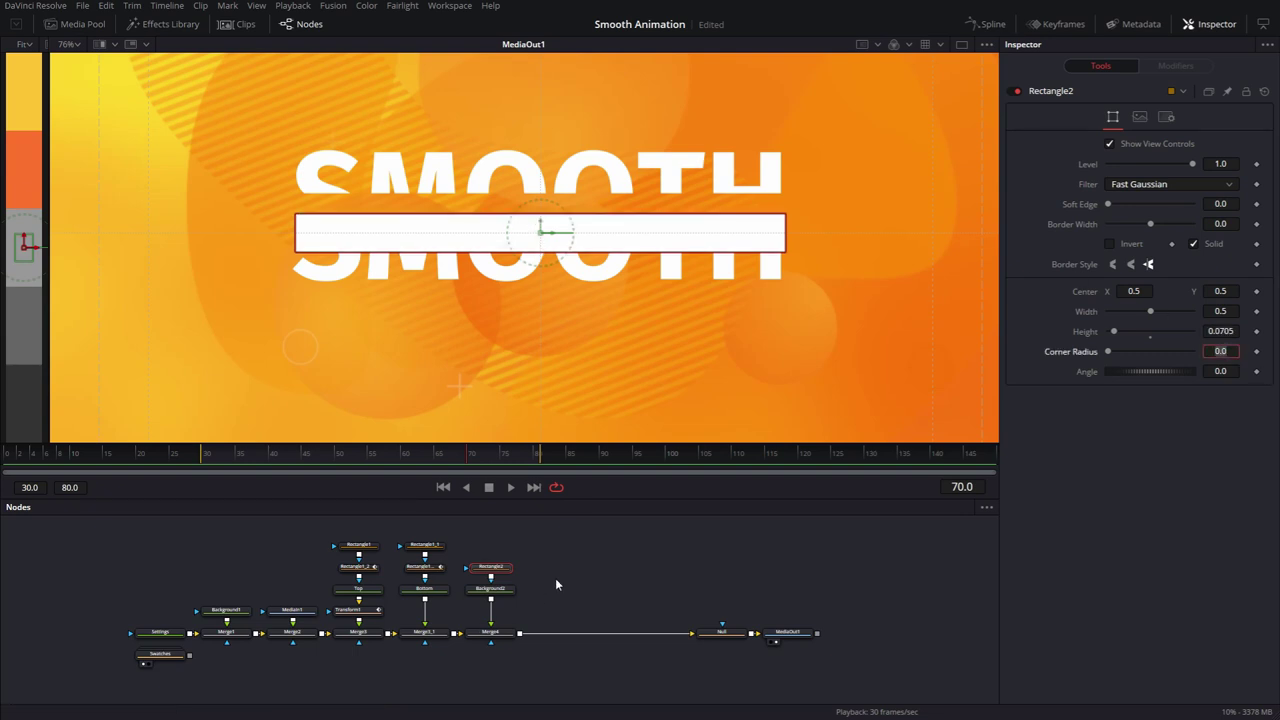
- Lower Transform1's frame-70 Center Y to 0.535519
click(361, 610)
drag(352, 457, 469, 460)
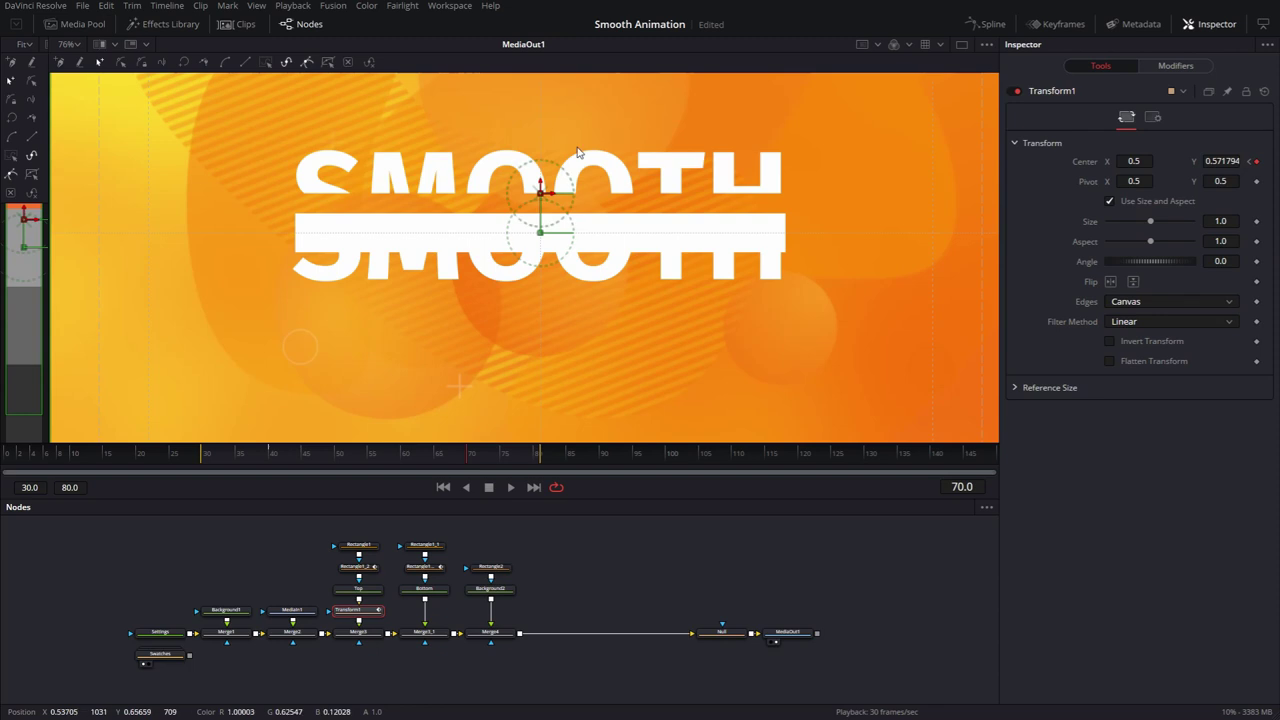
drag(540, 186, 545, 206)
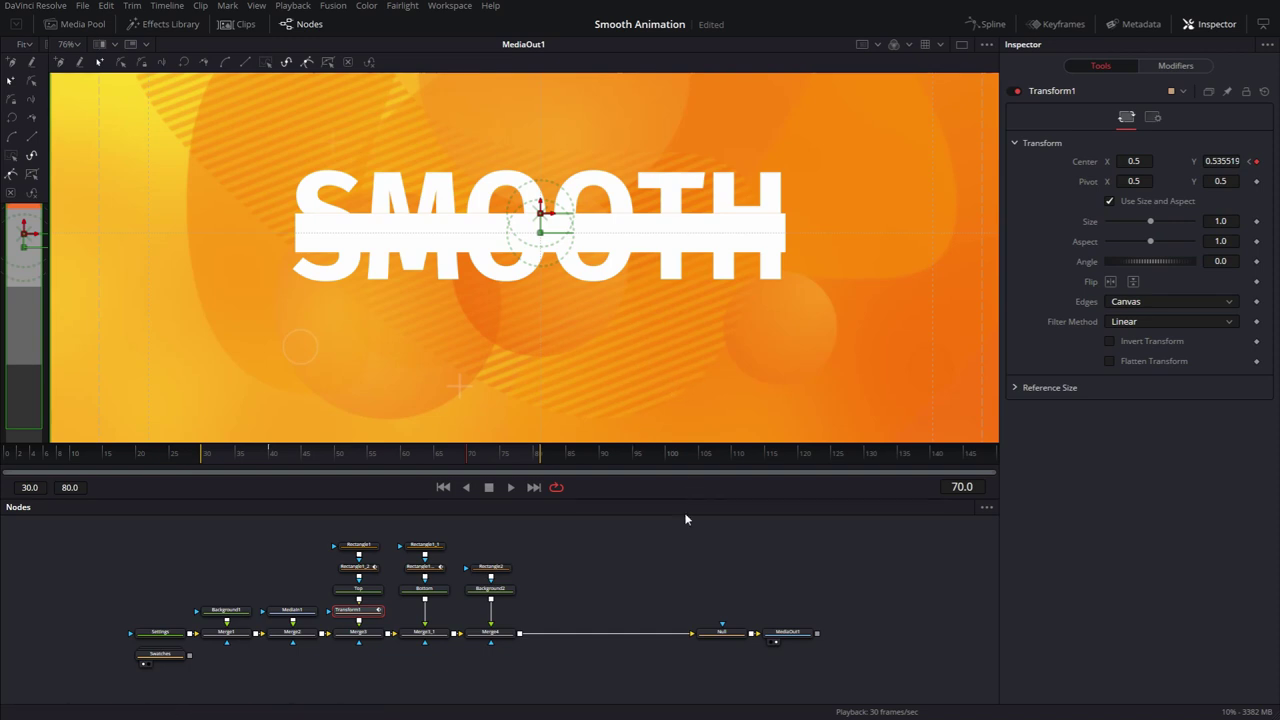
- Insert a Transform node after the Bottom text node
click(431, 594)
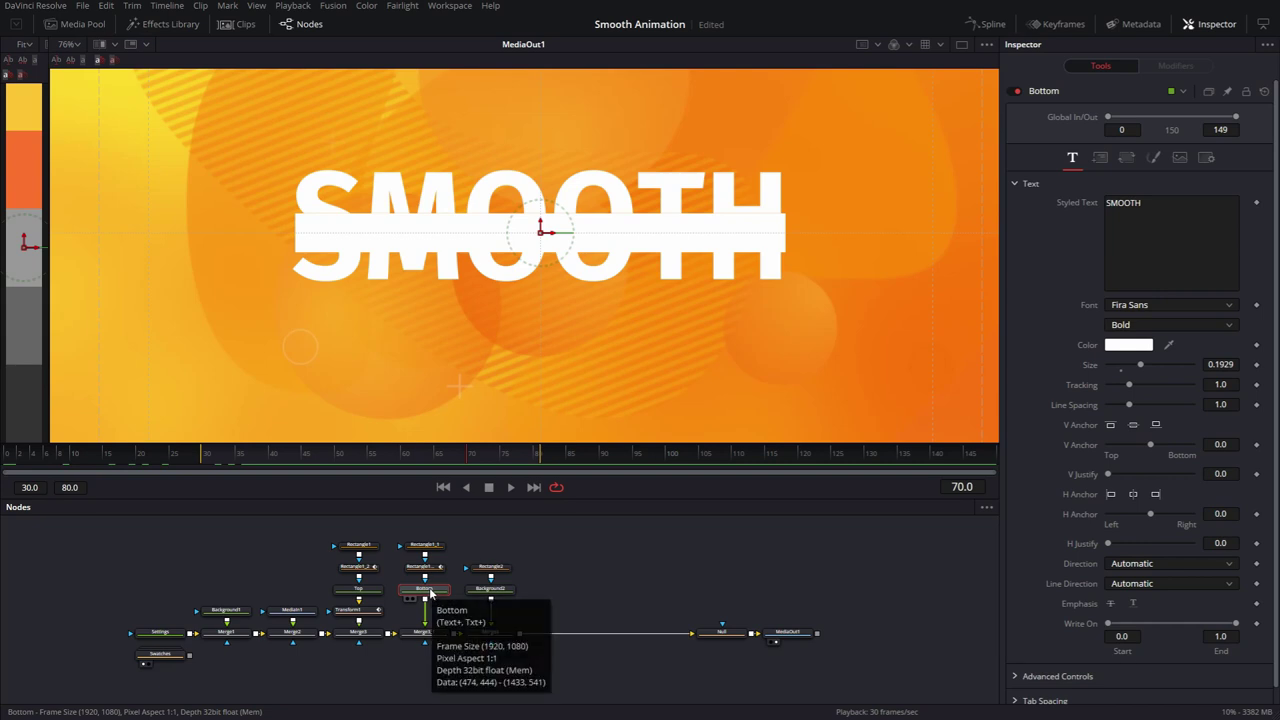
key(shift+space)
text(rct)
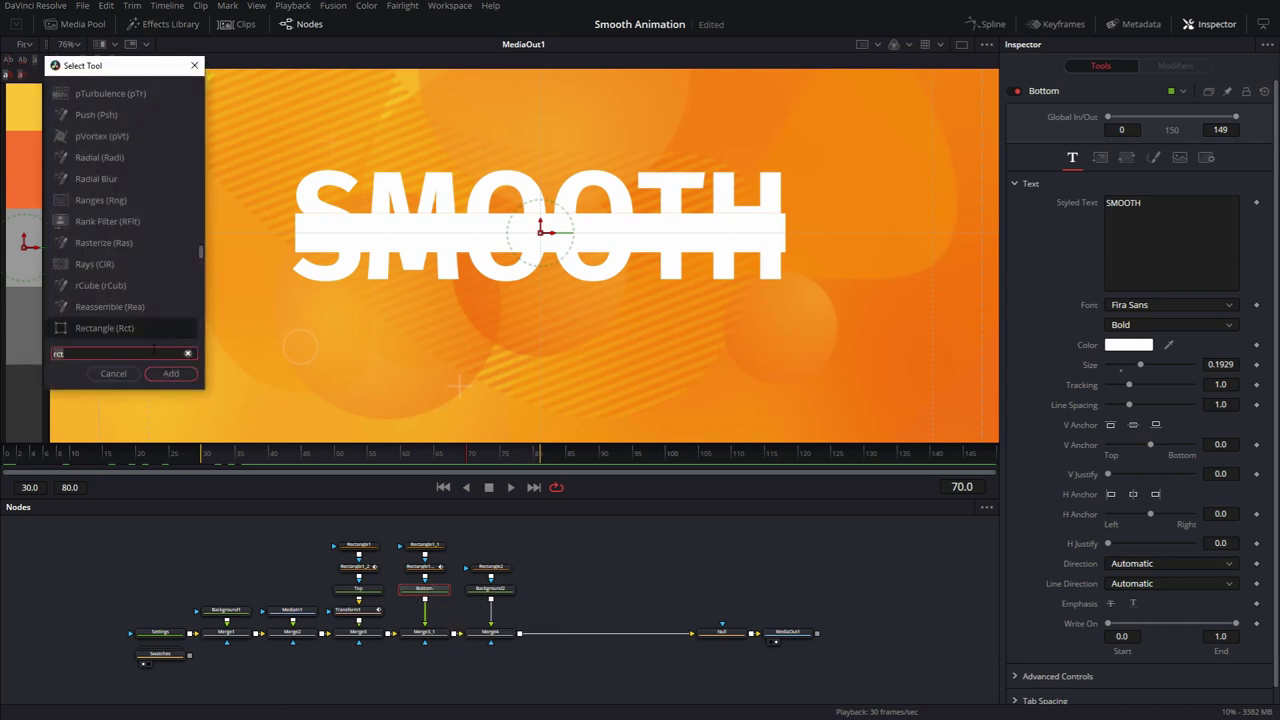
key(BackSpace)
key(BackSpace)
key(BackSpace)
text(xf)
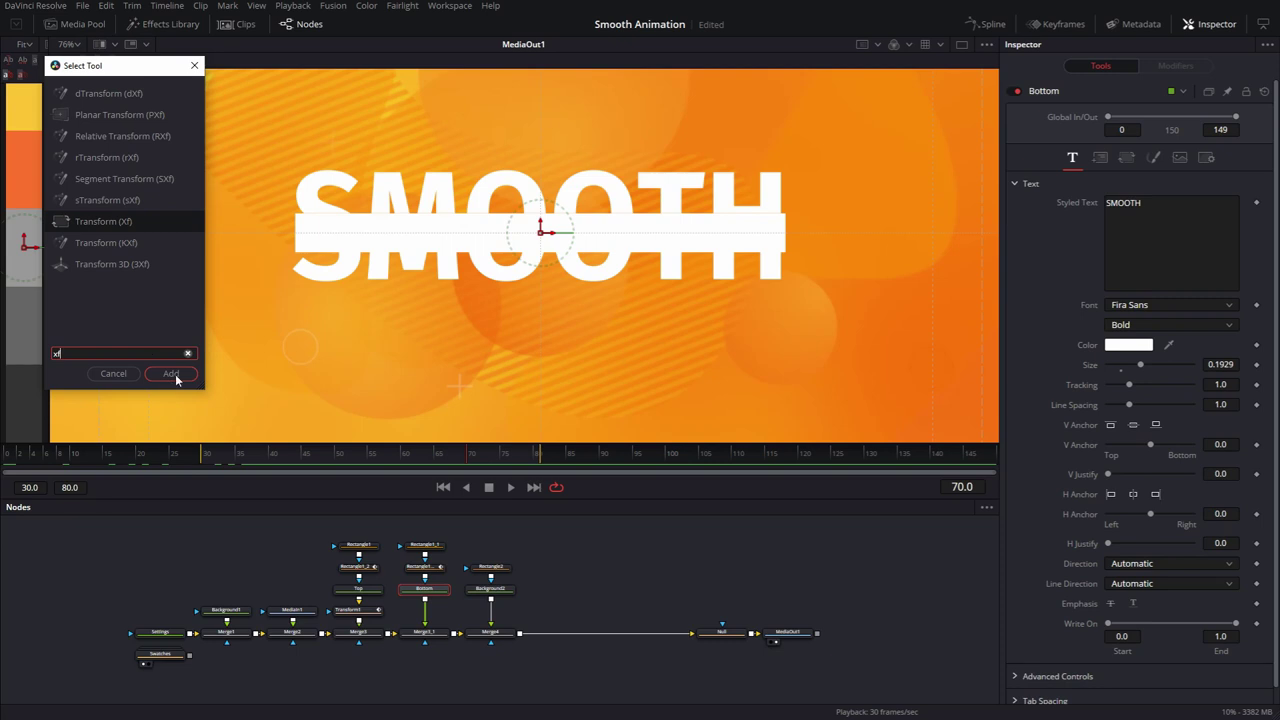
click(171, 373)
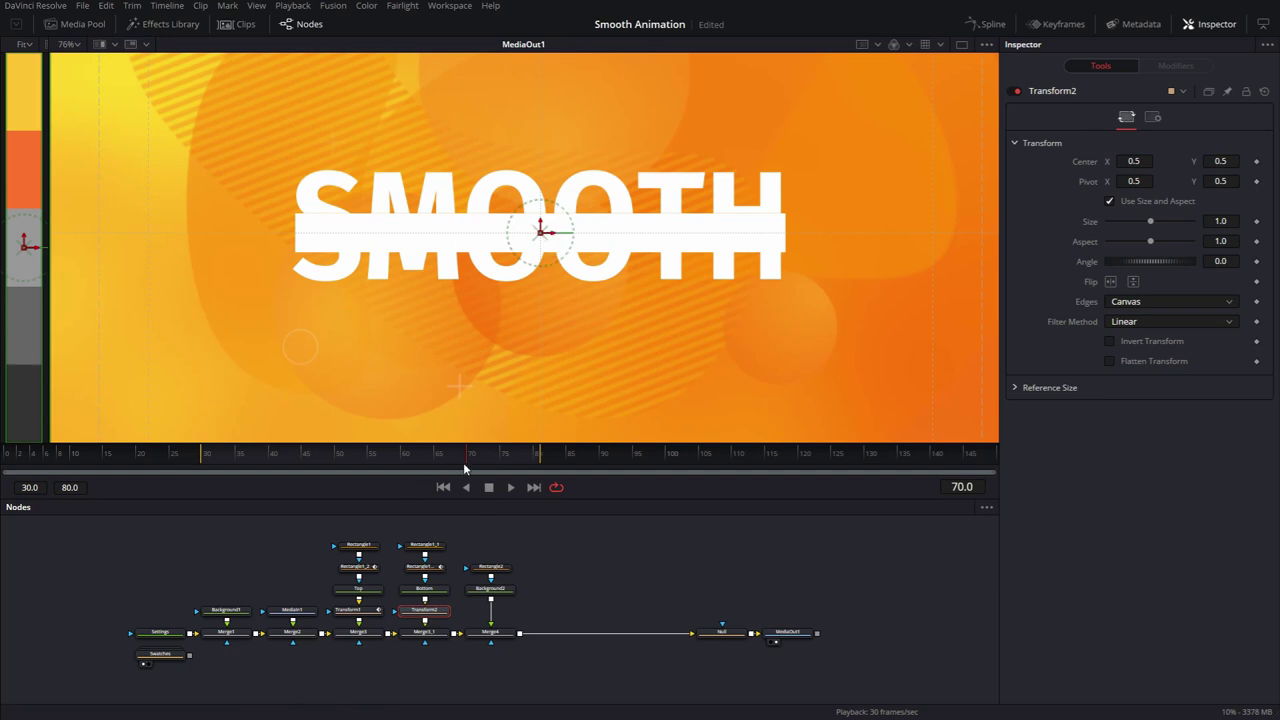
- Keyframe Transform2's Center at frame 70, lowering SMOOTH's bottom half to Y 0.466142
drag(243, 453, 266, 454)
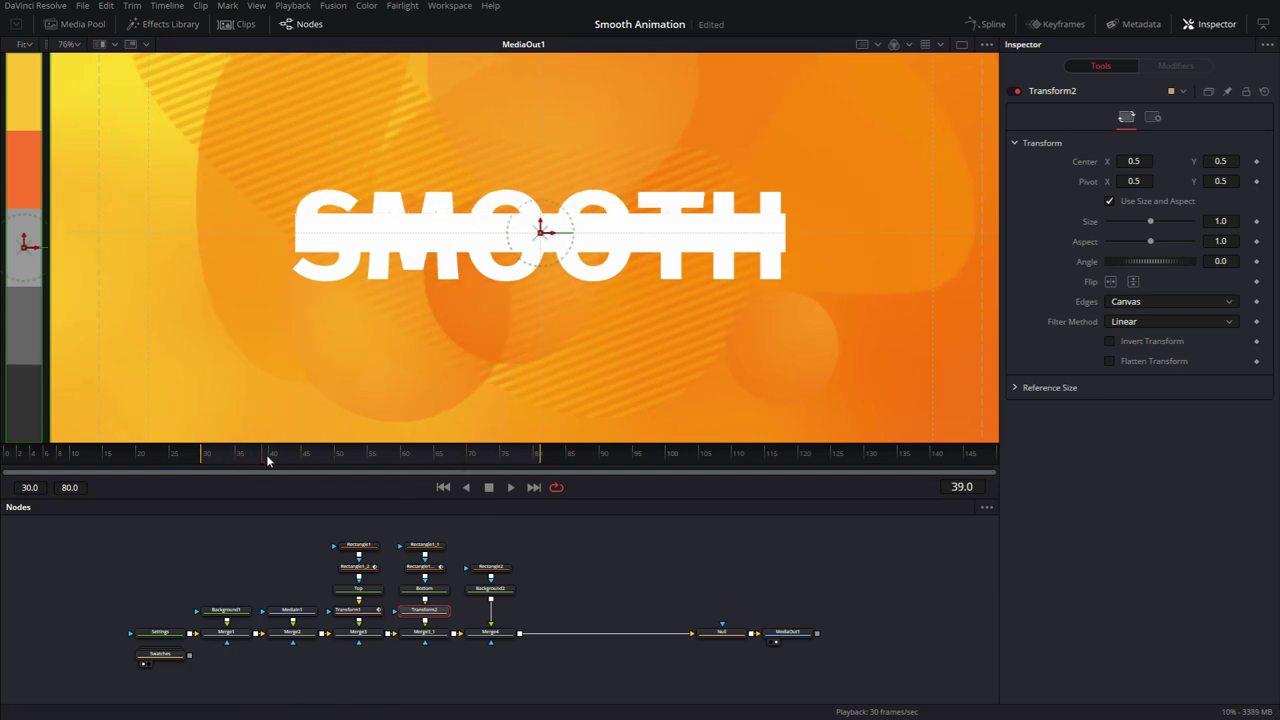
drag(374, 454, 471, 457)
click(1256, 161)
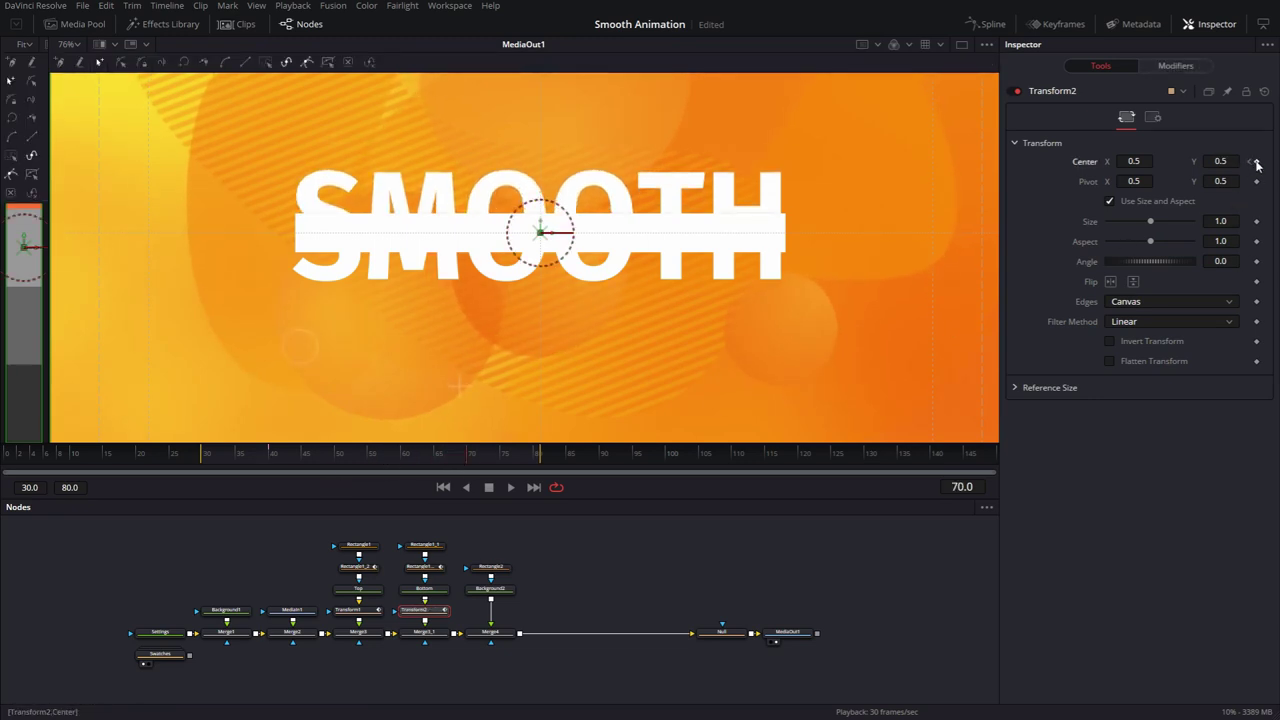
drag(540, 233, 546, 243)
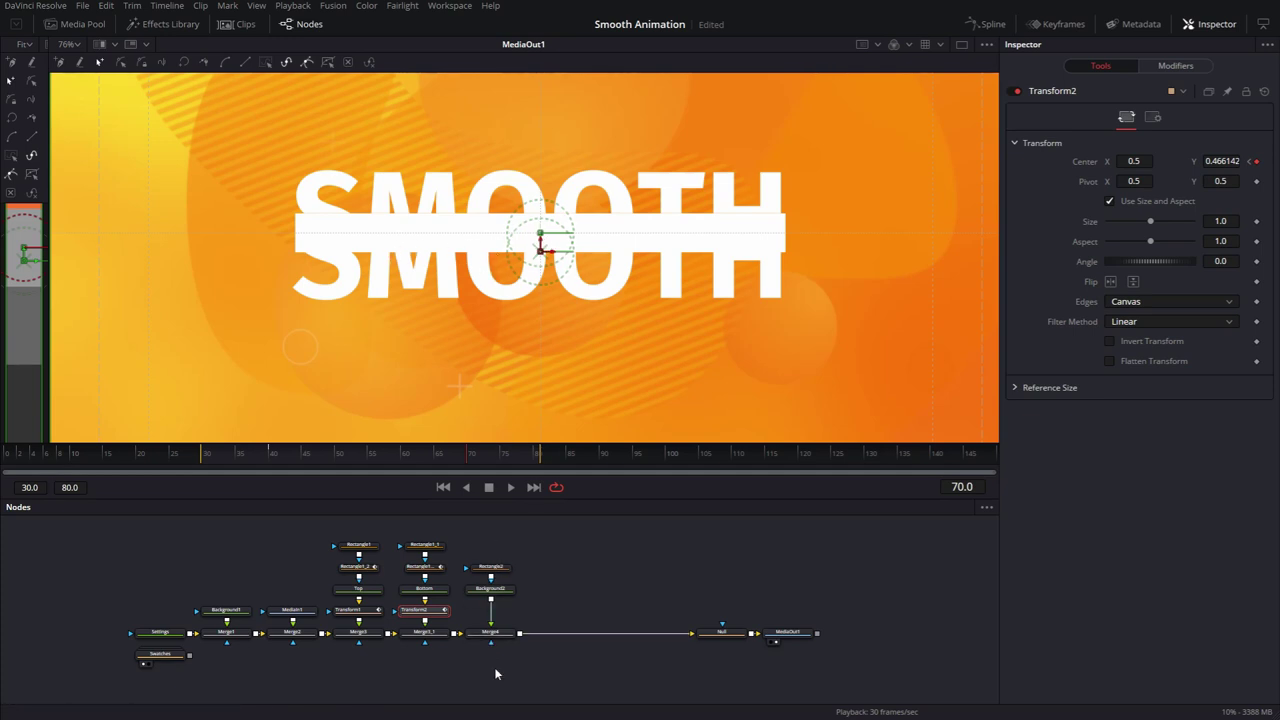
drag(494, 673, 478, 558)
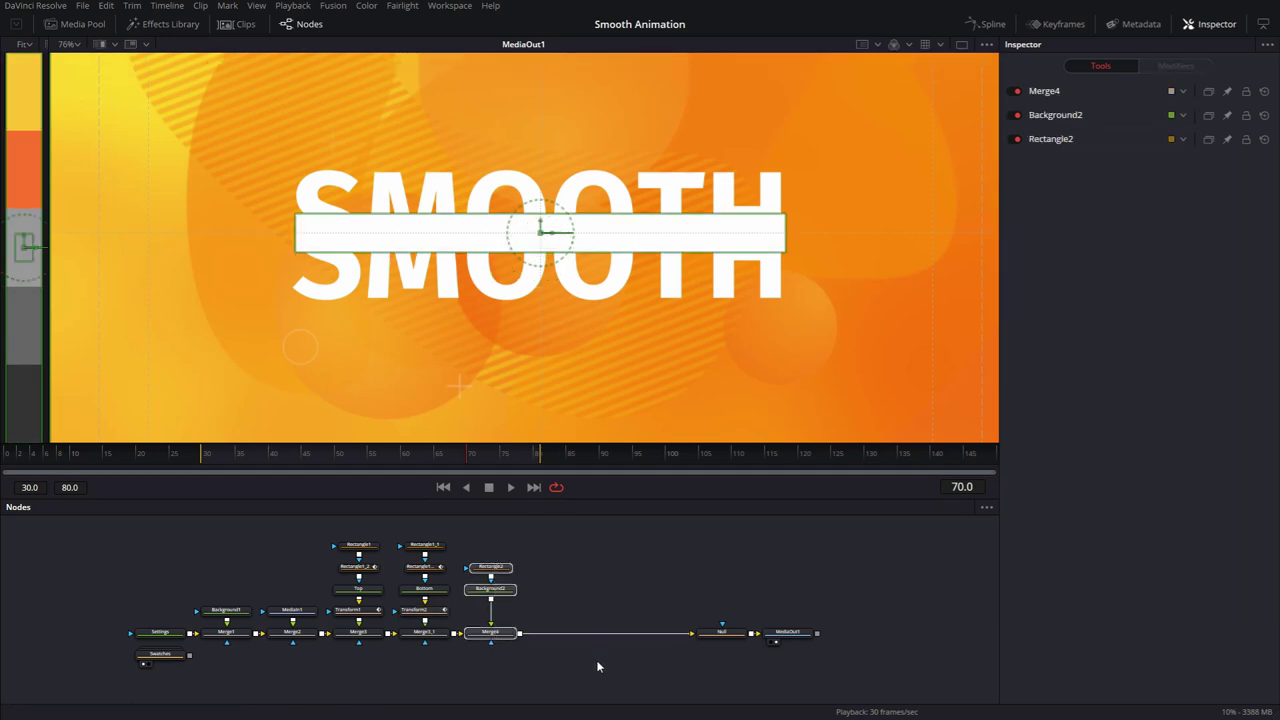
- Disable the Merge4, Background2 and Rectangle2 nodes to remove the white bar
key(ctrl+p)
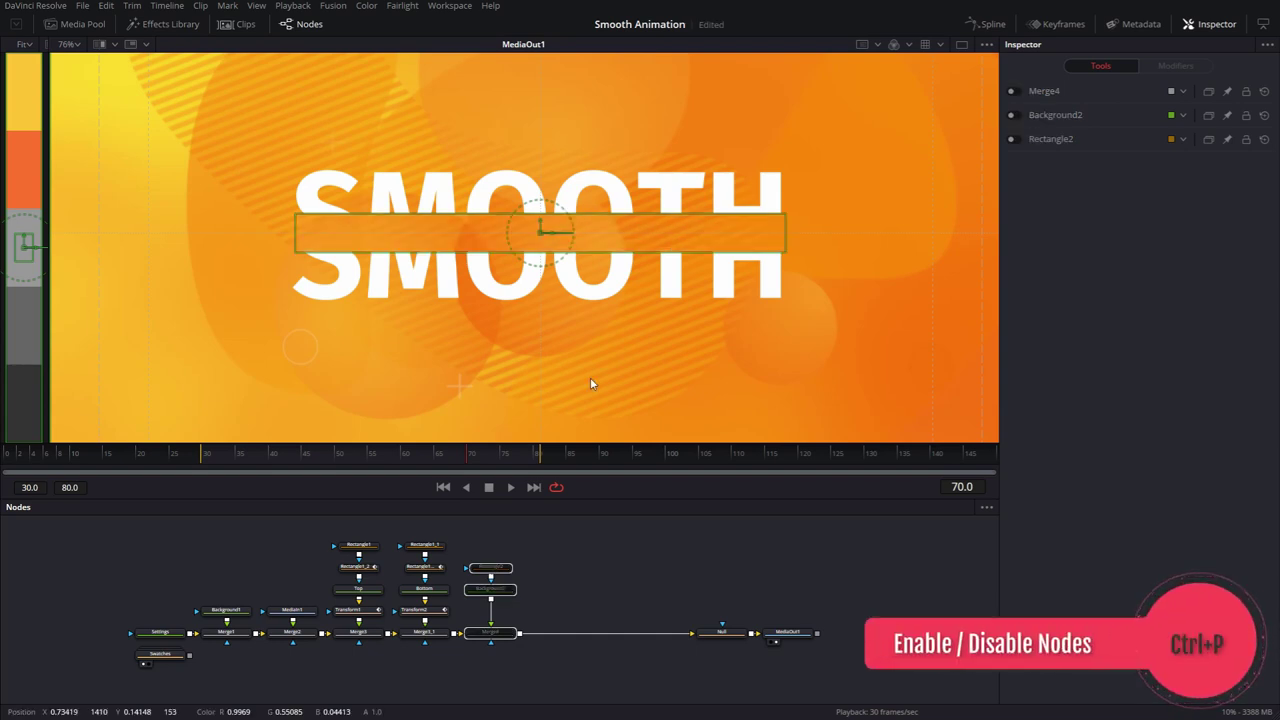
click(584, 566)
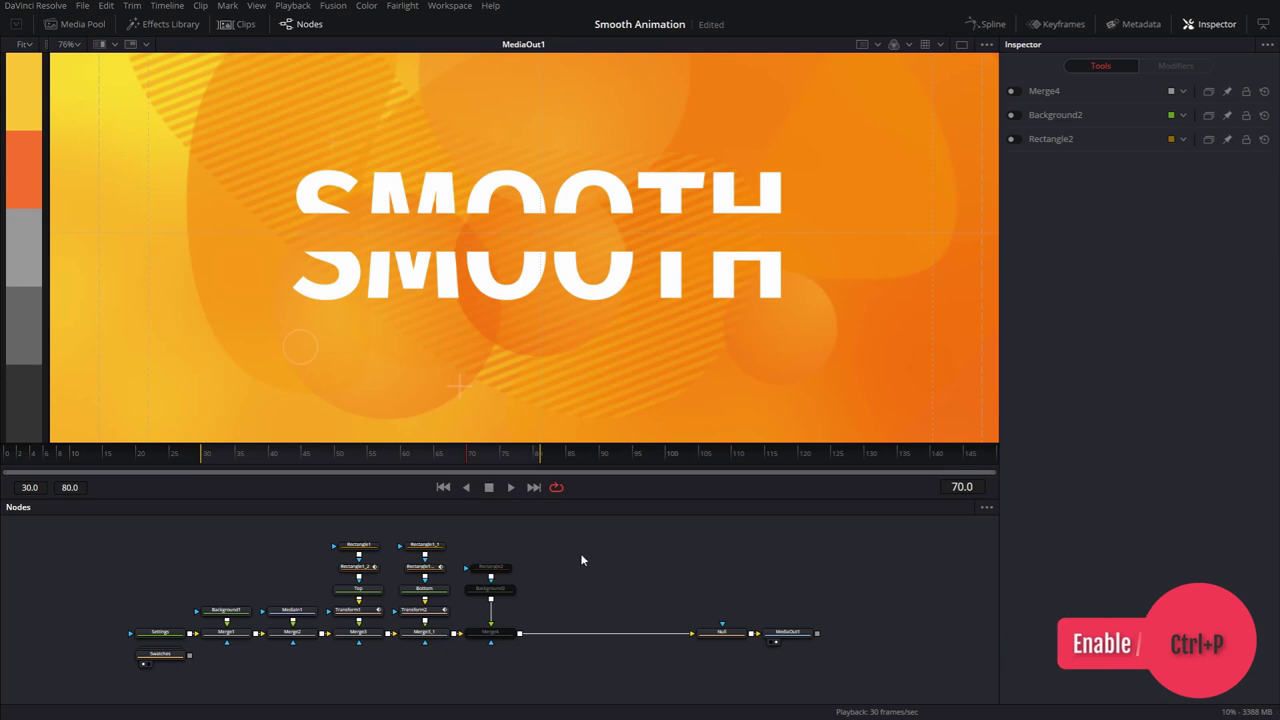
click(358, 612)
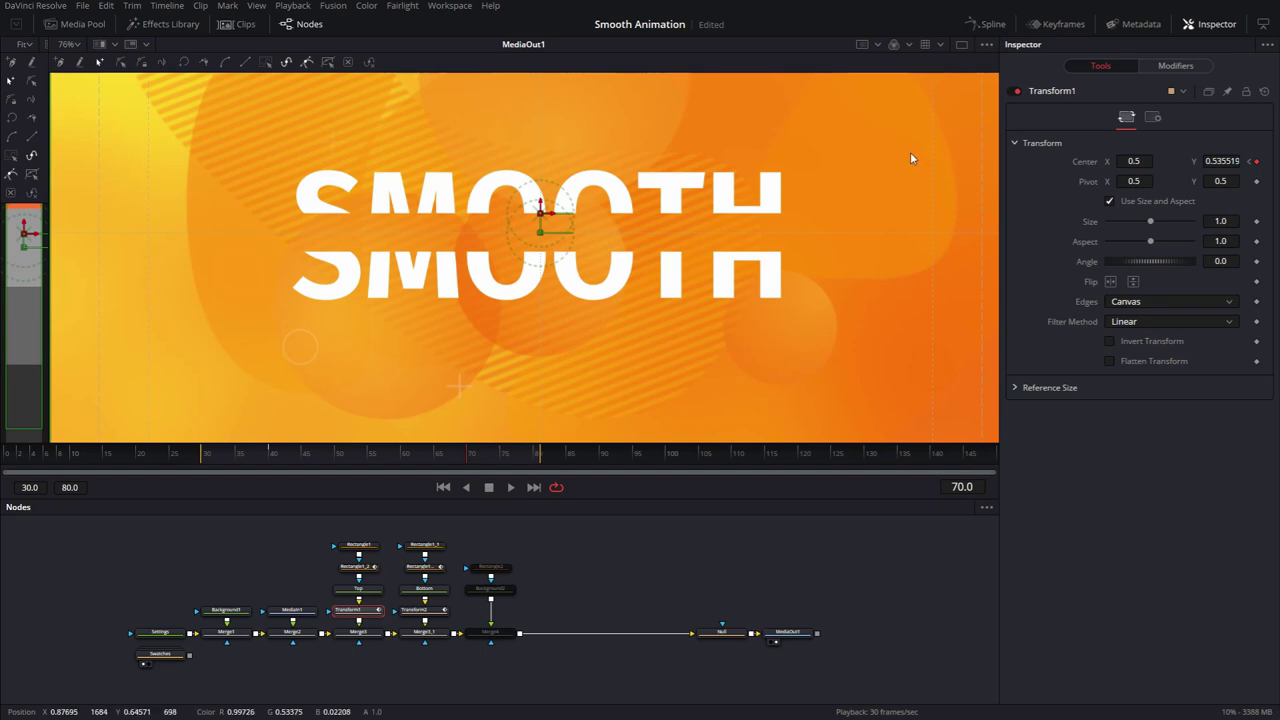
- Smooth Transform1's Displacement keyframes and lengthen the ease-in into its final keyframe
click(990, 24)
click(554, 575)
click(937, 508)
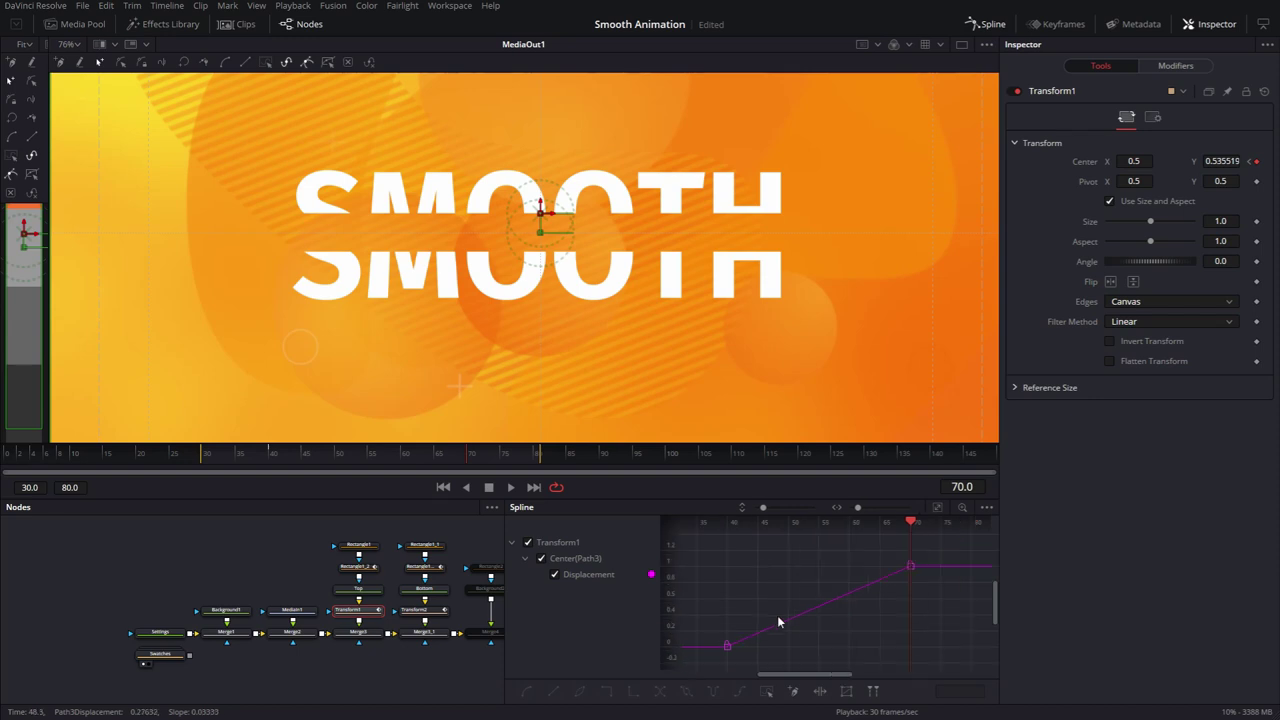
drag(714, 658, 932, 550)
key(shift+s)
click(903, 566)
drag(847, 571, 727, 570)
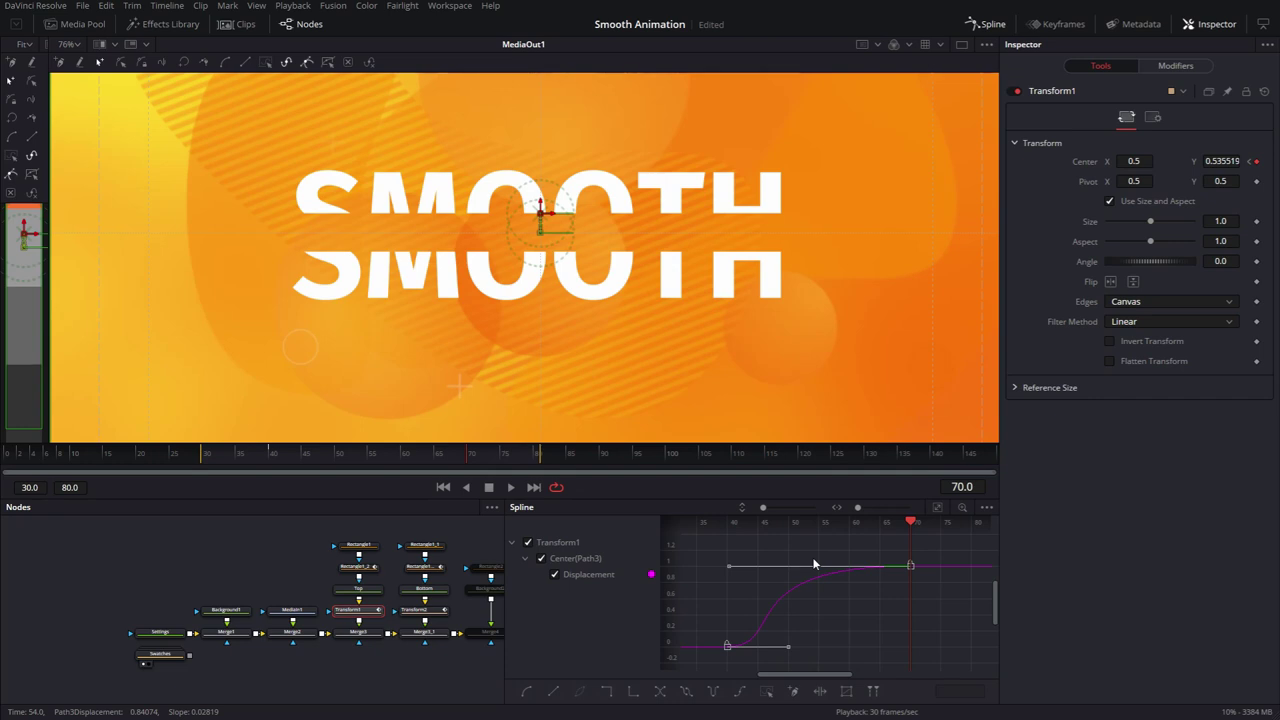
- Smooth Transform2's Displacement keyframes with a longer ease-in, then close the Spline editor
click(430, 611)
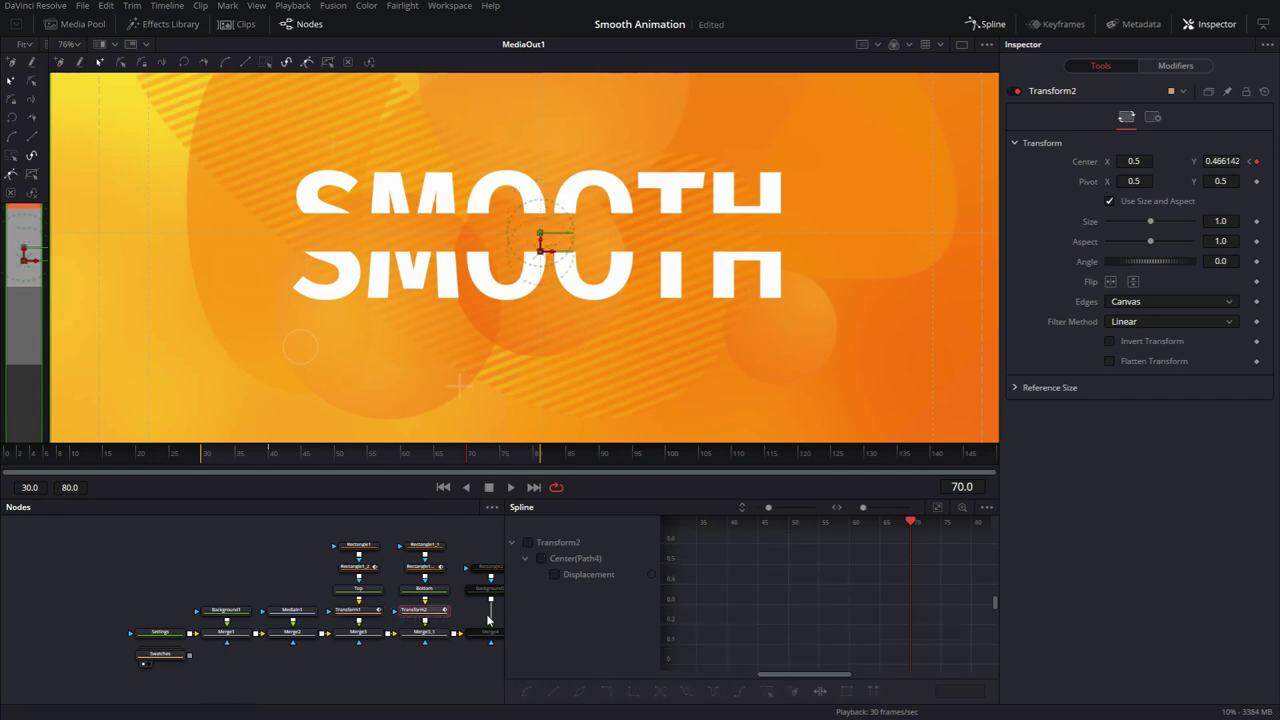
click(555, 574)
click(937, 508)
drag(702, 673, 978, 530)
key(s)
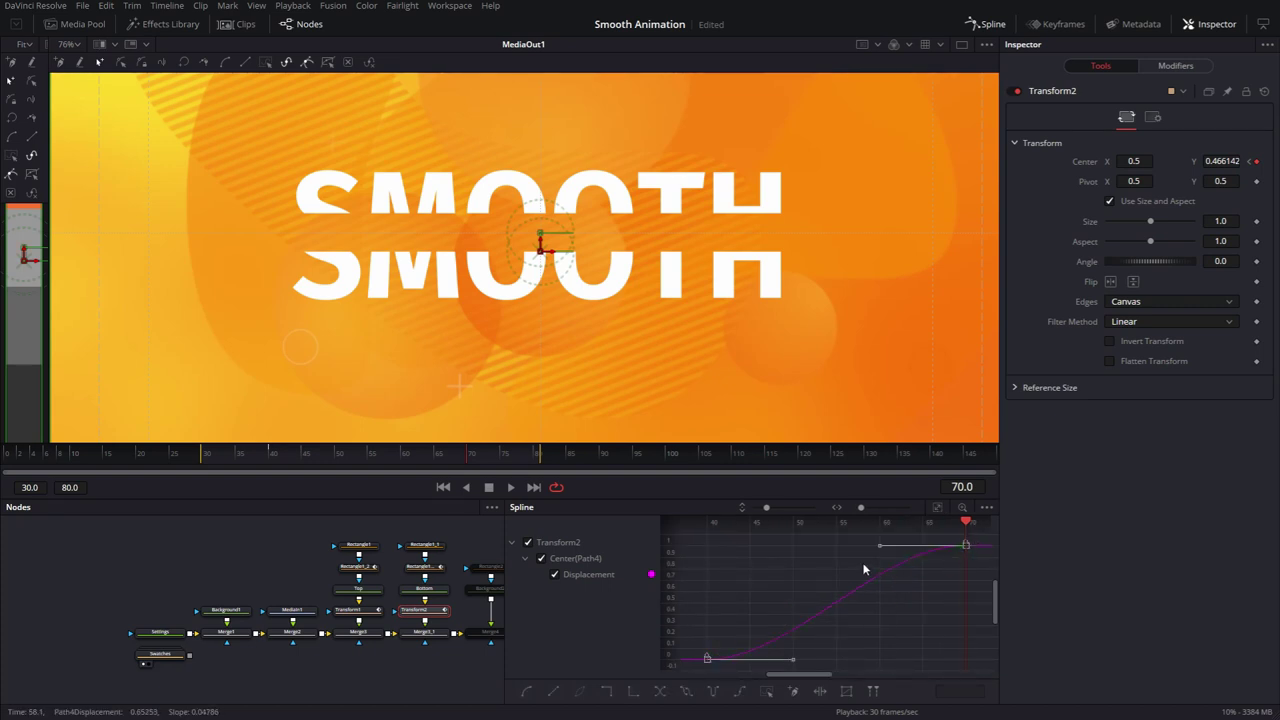
drag(879, 546, 705, 549)
click(986, 24)
- Set the render range start to frame 0 and preview the split animation from the first frame
click(640, 544)
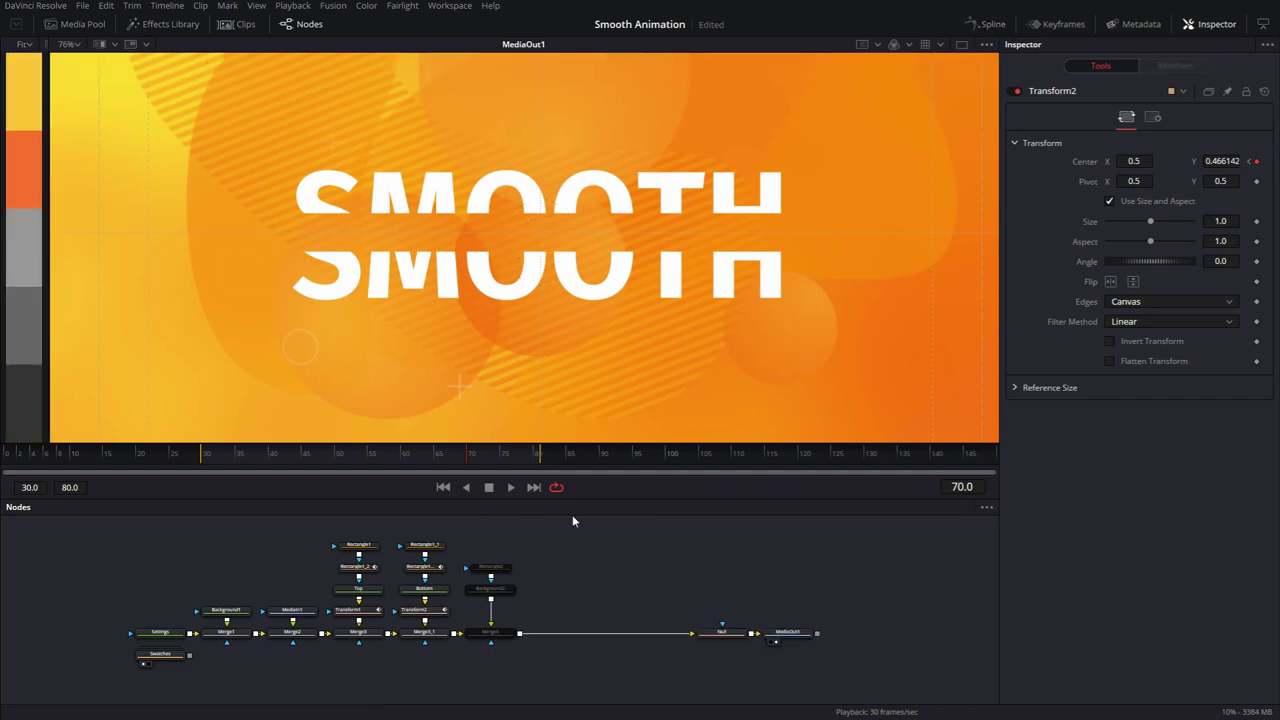
click(30, 487)
text(0)
key(Return)
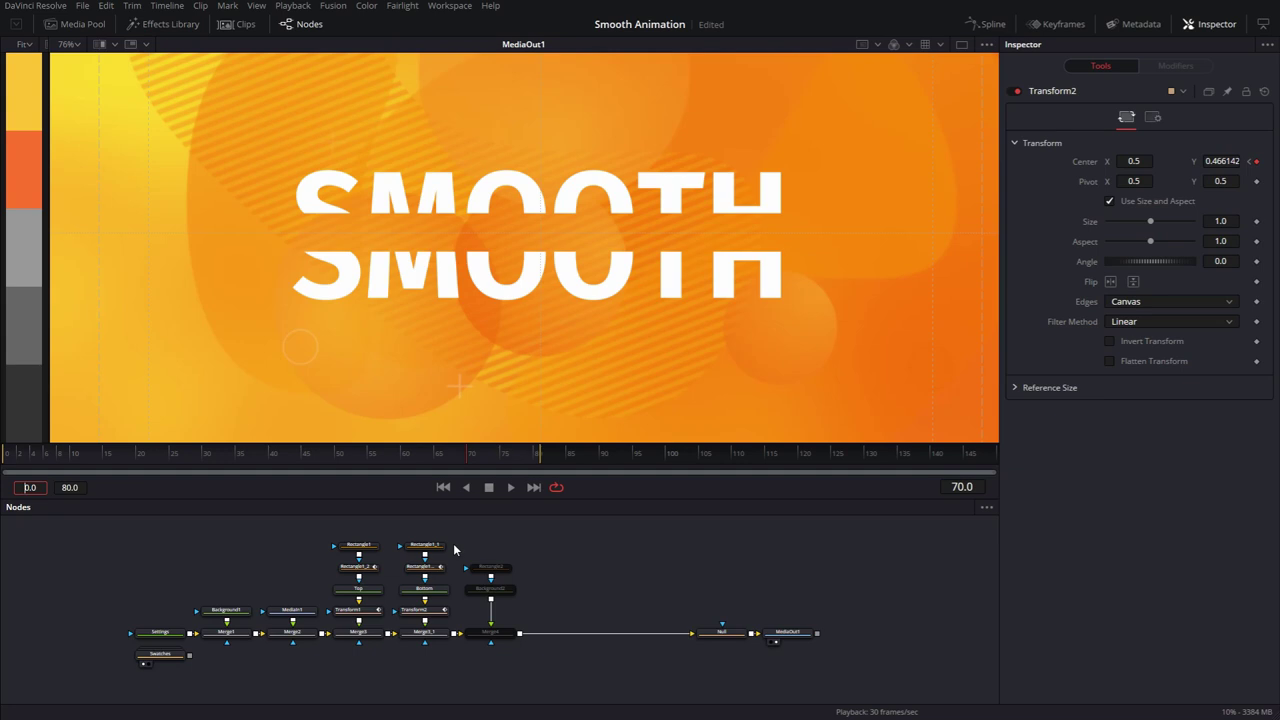
click(444, 488)
click(511, 488)
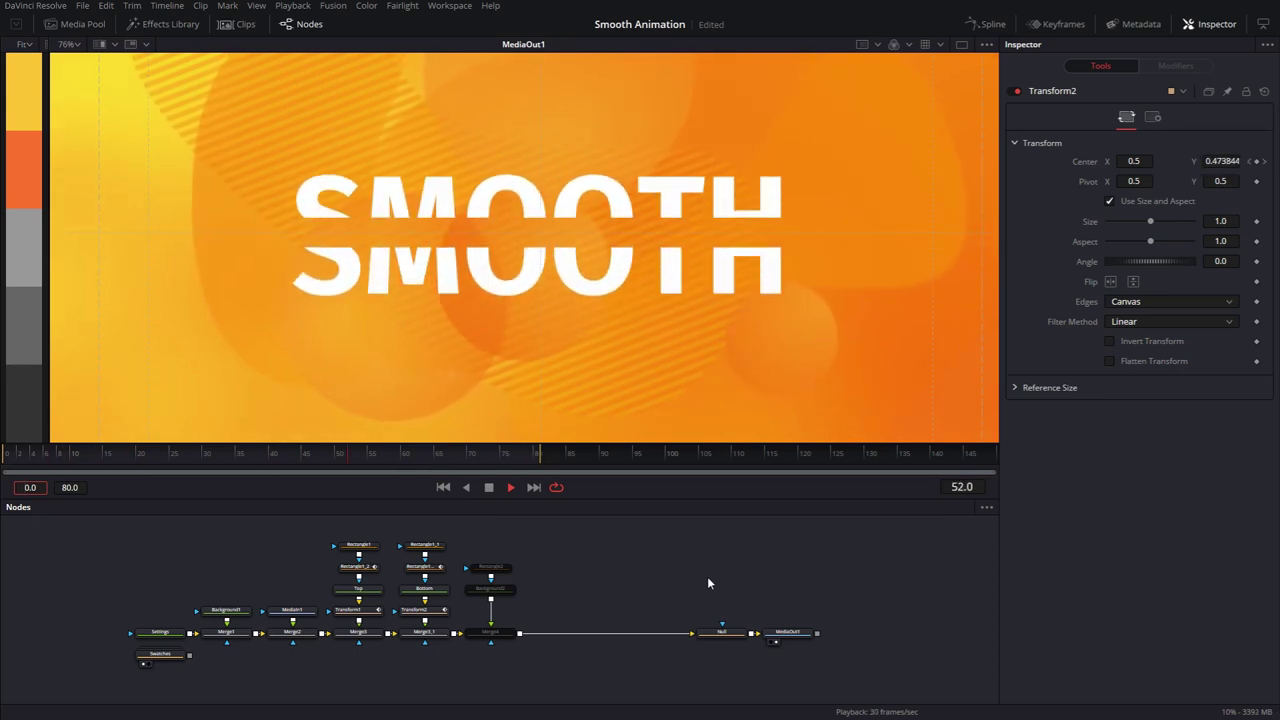
click(490, 488)
- Add a Text+ node and merge it into the main composite above Merge5
key(shift+space)
text(tex)
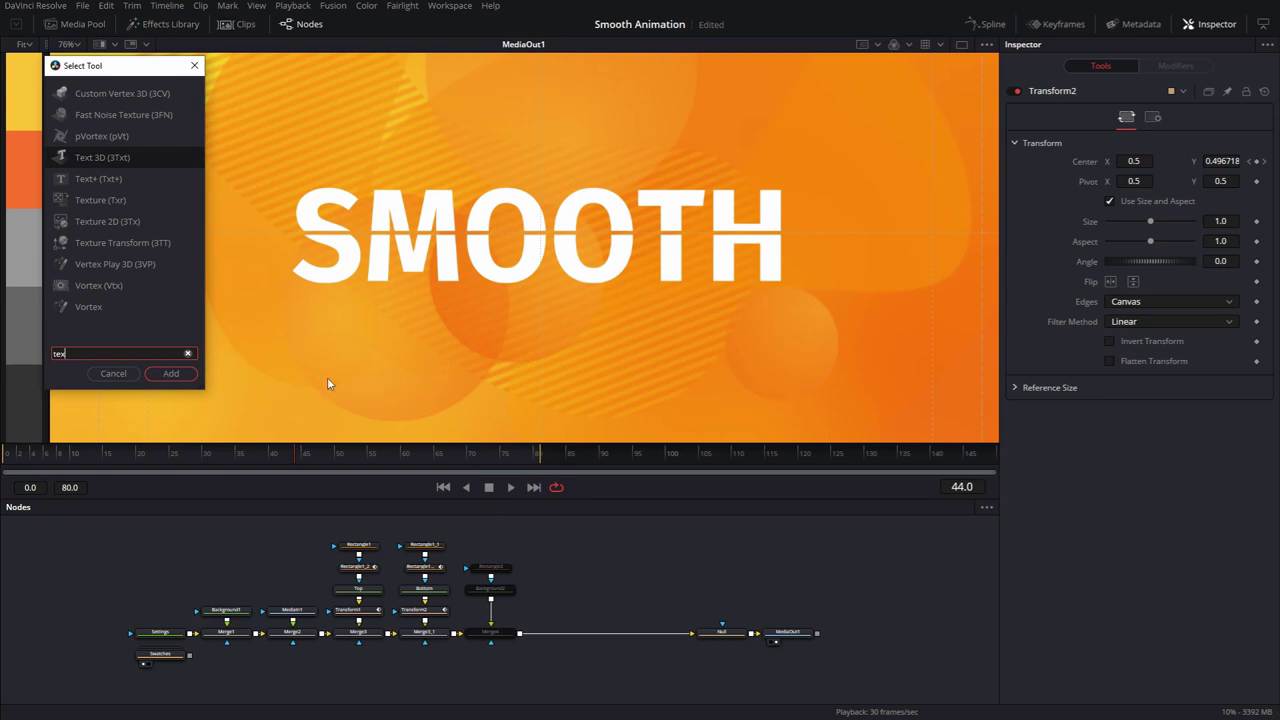
click(106, 183)
click(171, 374)
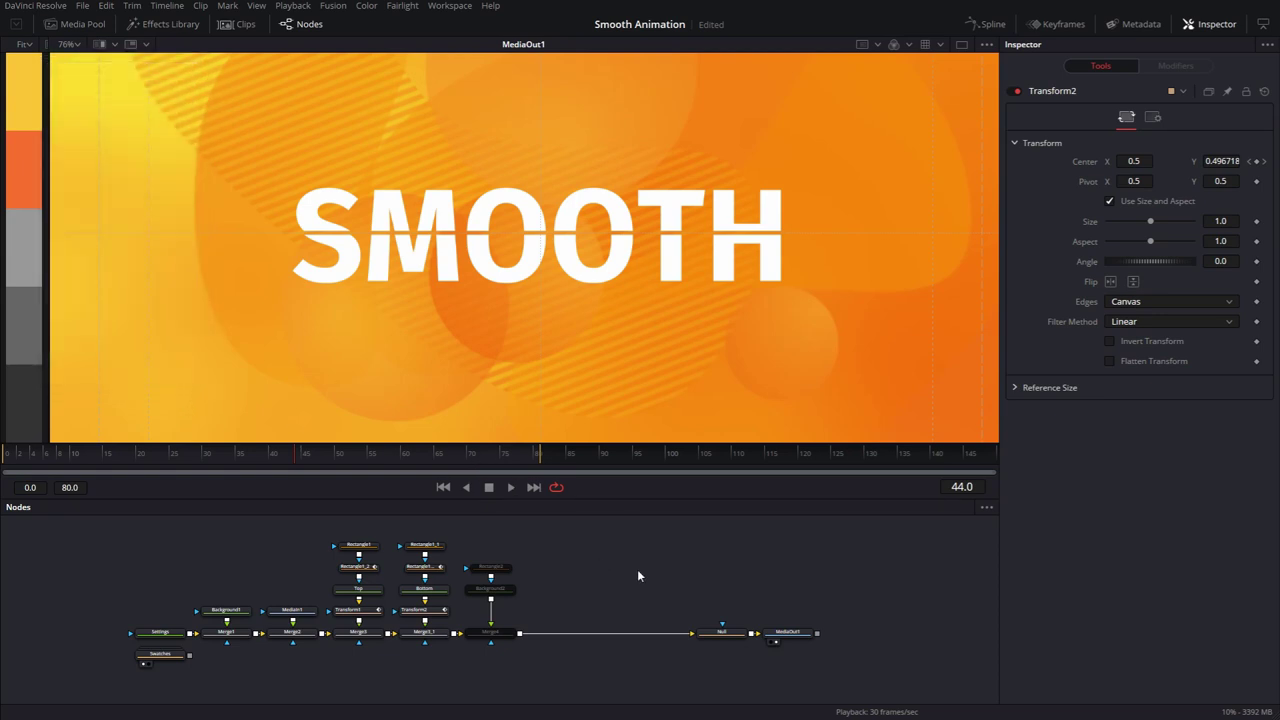
mouse_move(652, 569)
mouse_down()
mouse_move(549, 624)
mouse_move(523, 622)
mouse_move(523, 634)
mouse_up()
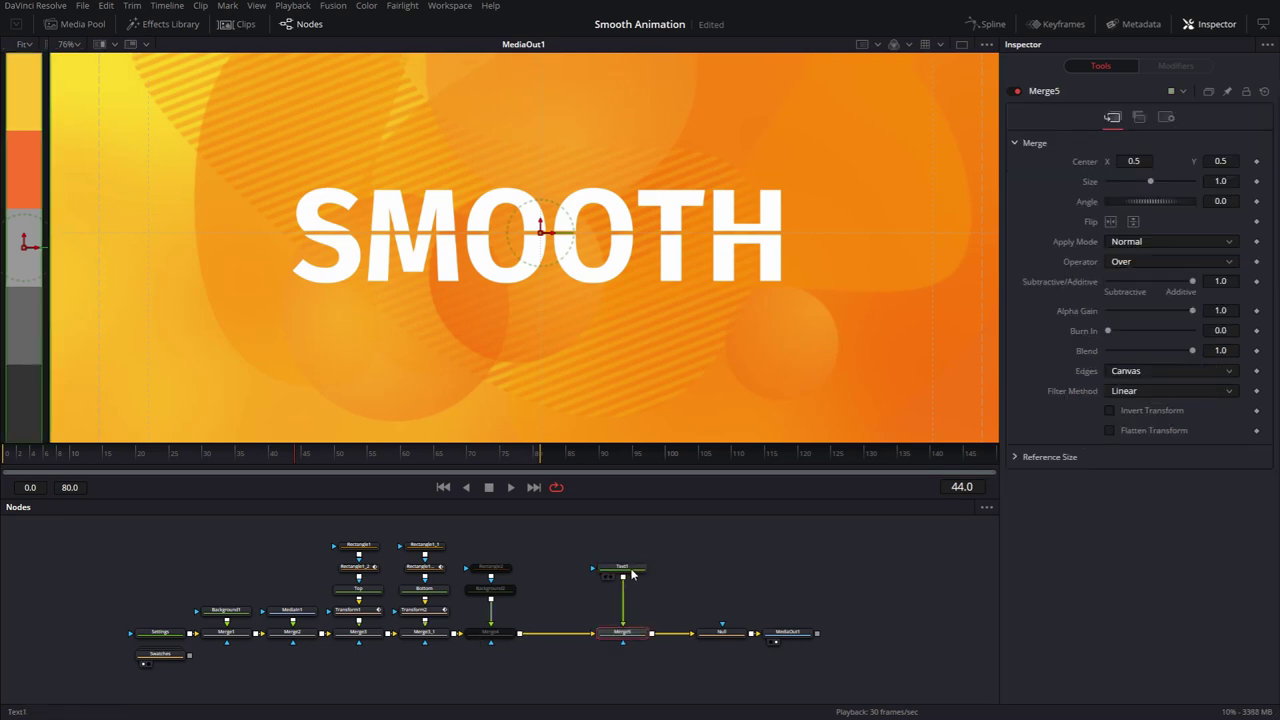
drag(626, 573, 553, 591)
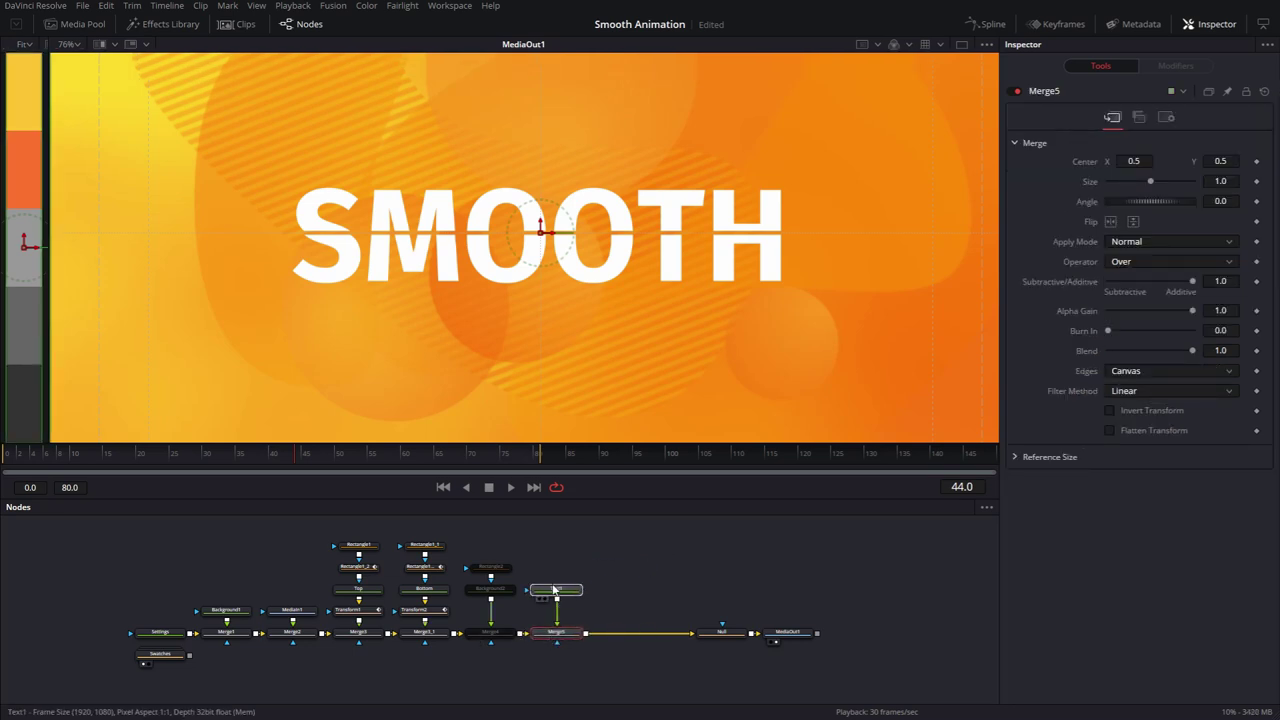
- Rename the new text node Second_text and enter the text 'CLEAN ANIMATION'
click(556, 594)
key(F2)
text(Second_text)
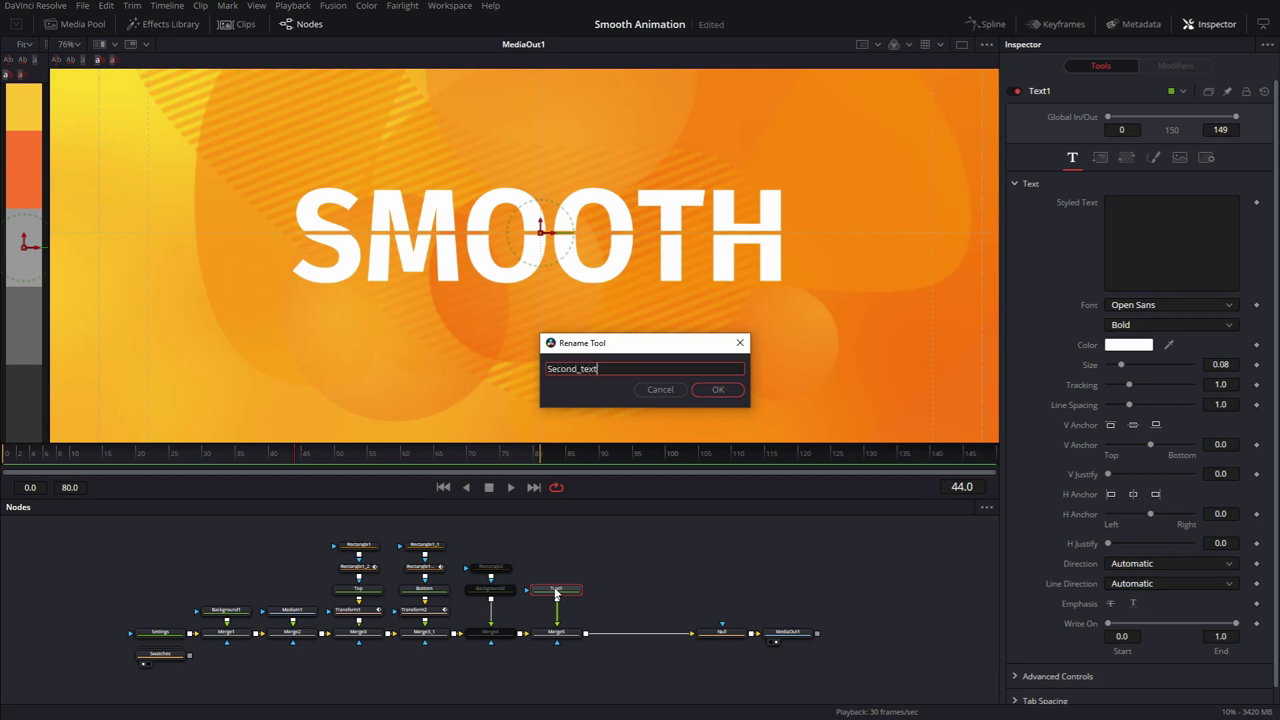
key(Return)
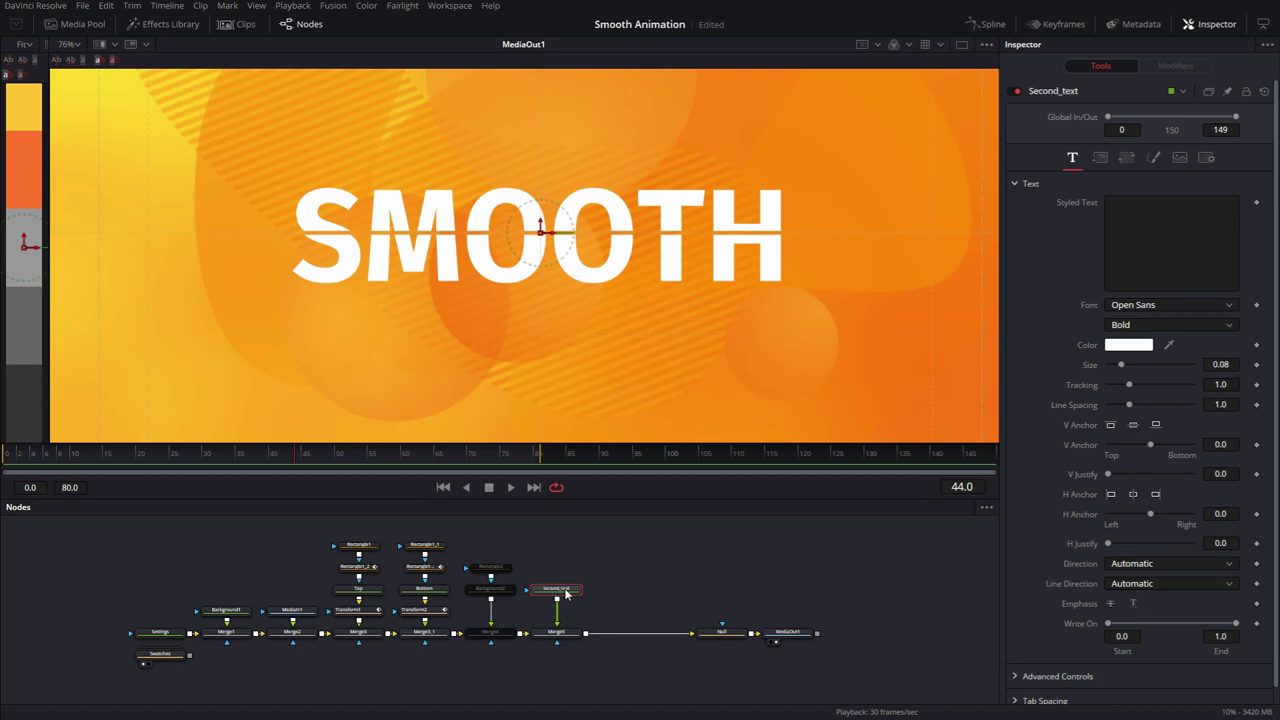
click(1135, 227)
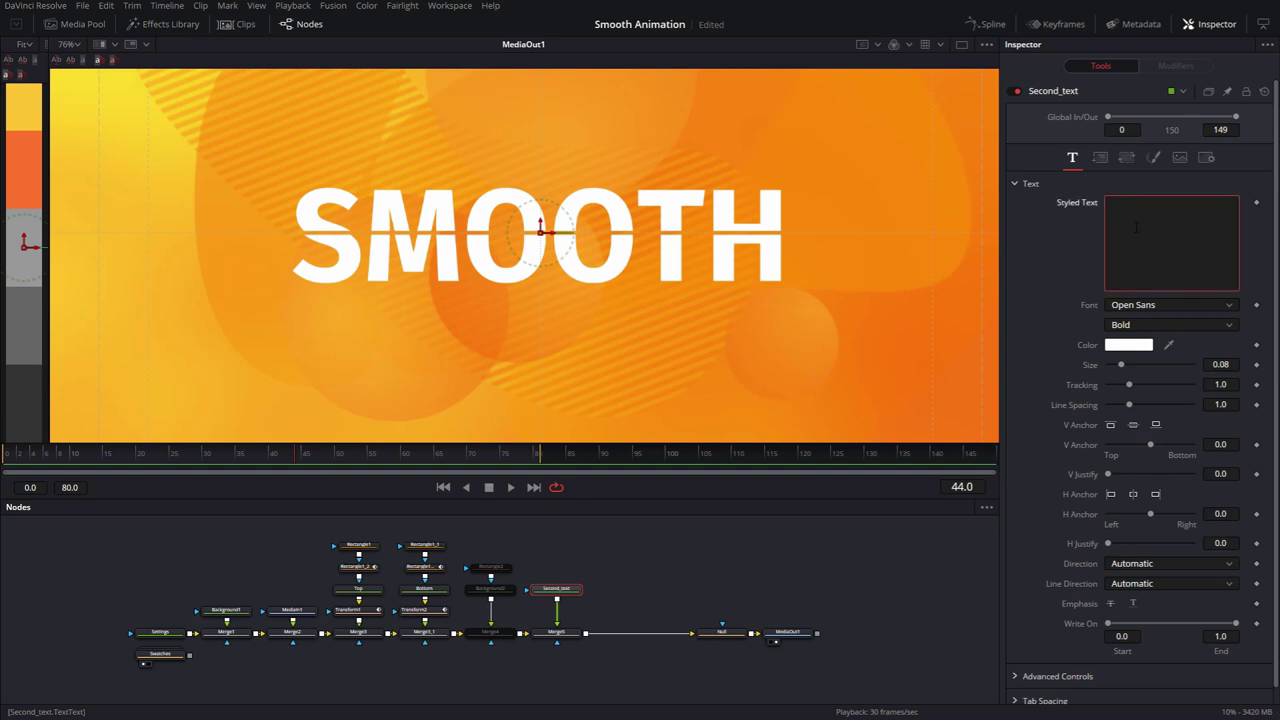
text(CLEAN A)
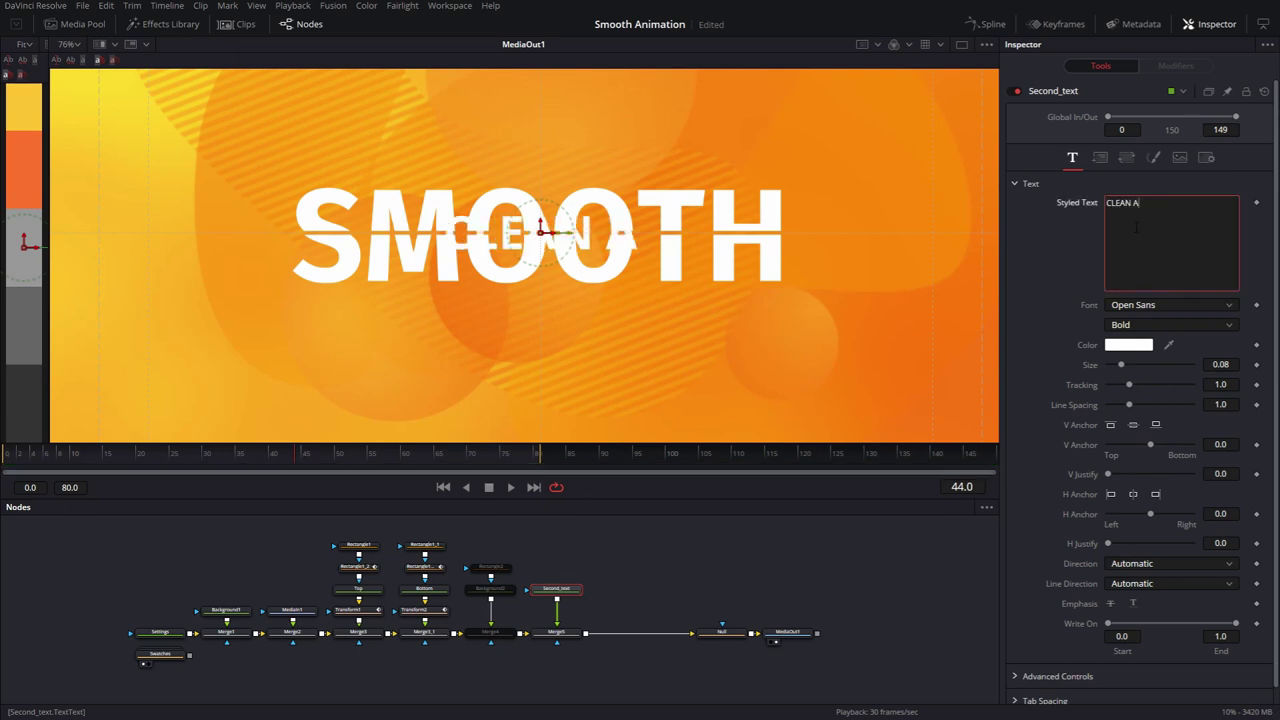
text(NIMATION)
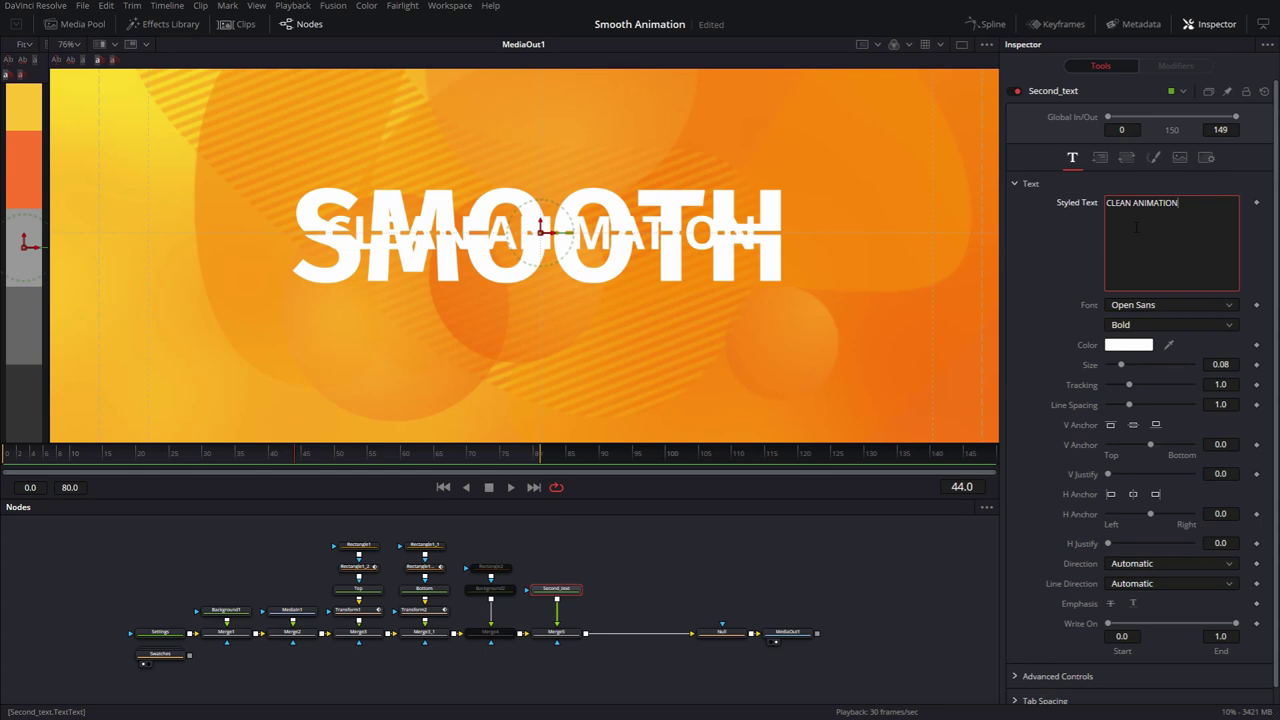
- Choose Roboto Condensed Light from the Font list for the CLEAN ANIMATION text
click(1163, 302)
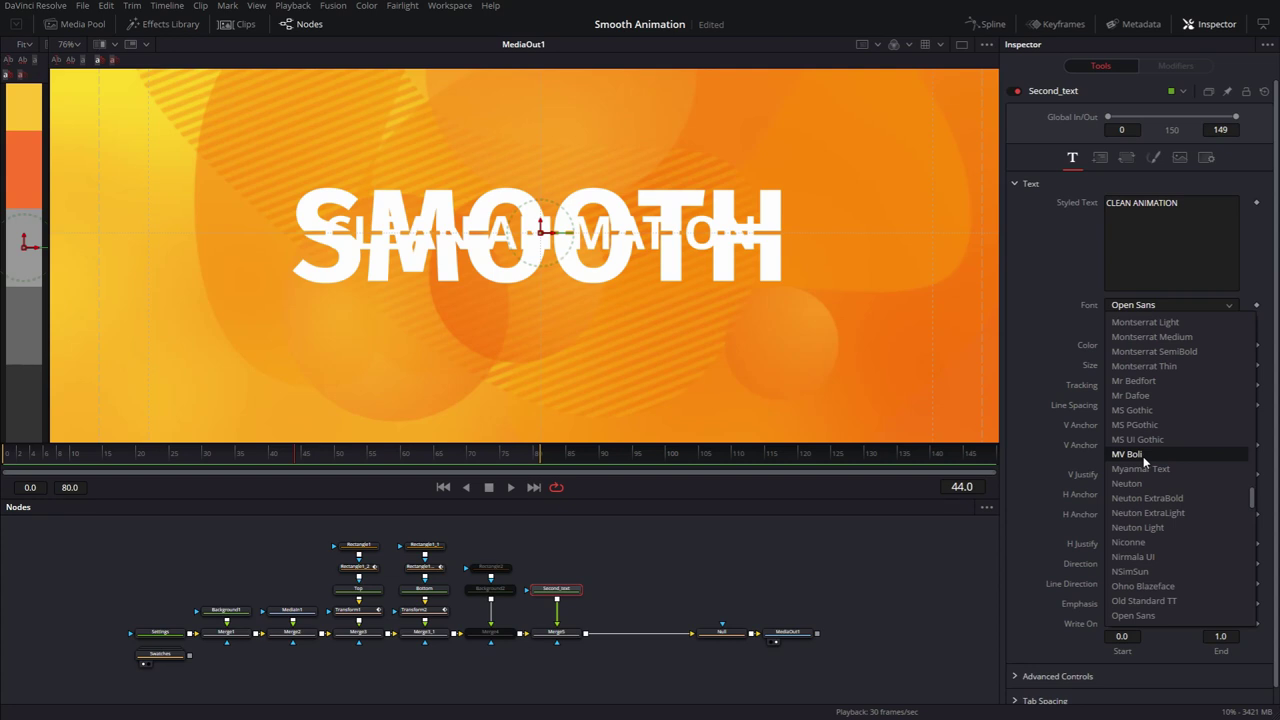
scroll(1143, 456, down, 3)
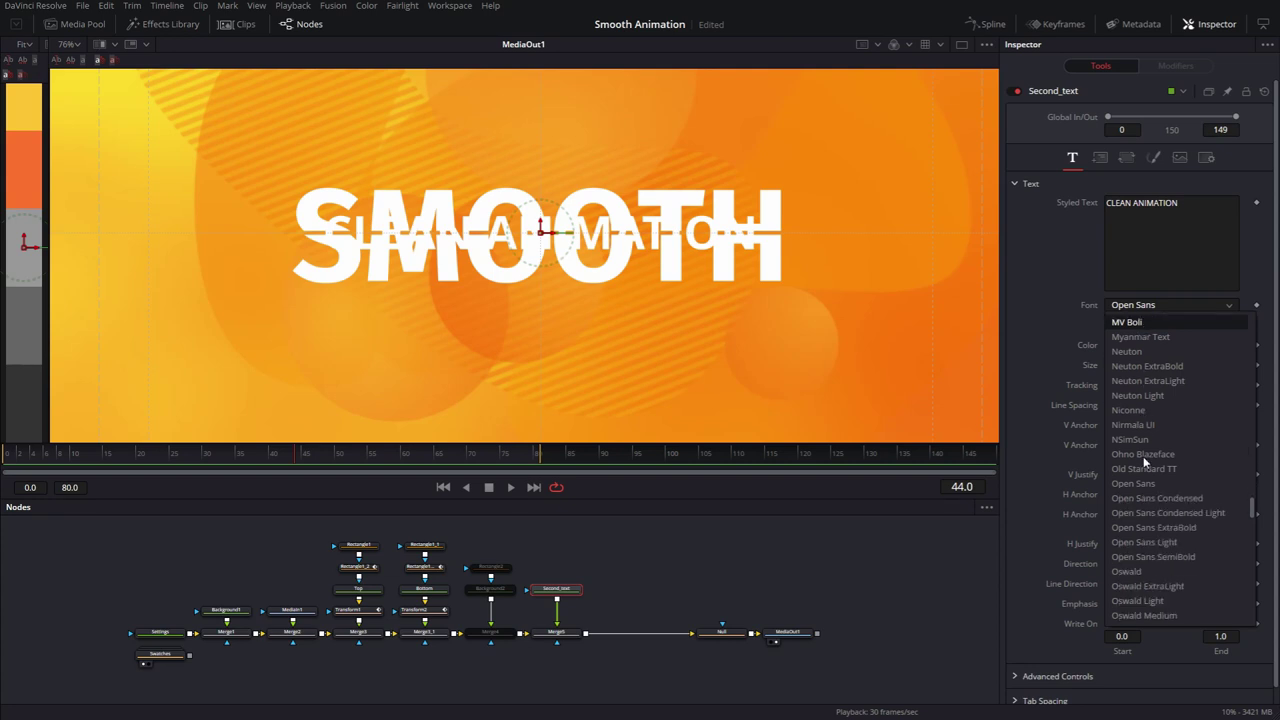
scroll(1145, 461, down, 15)
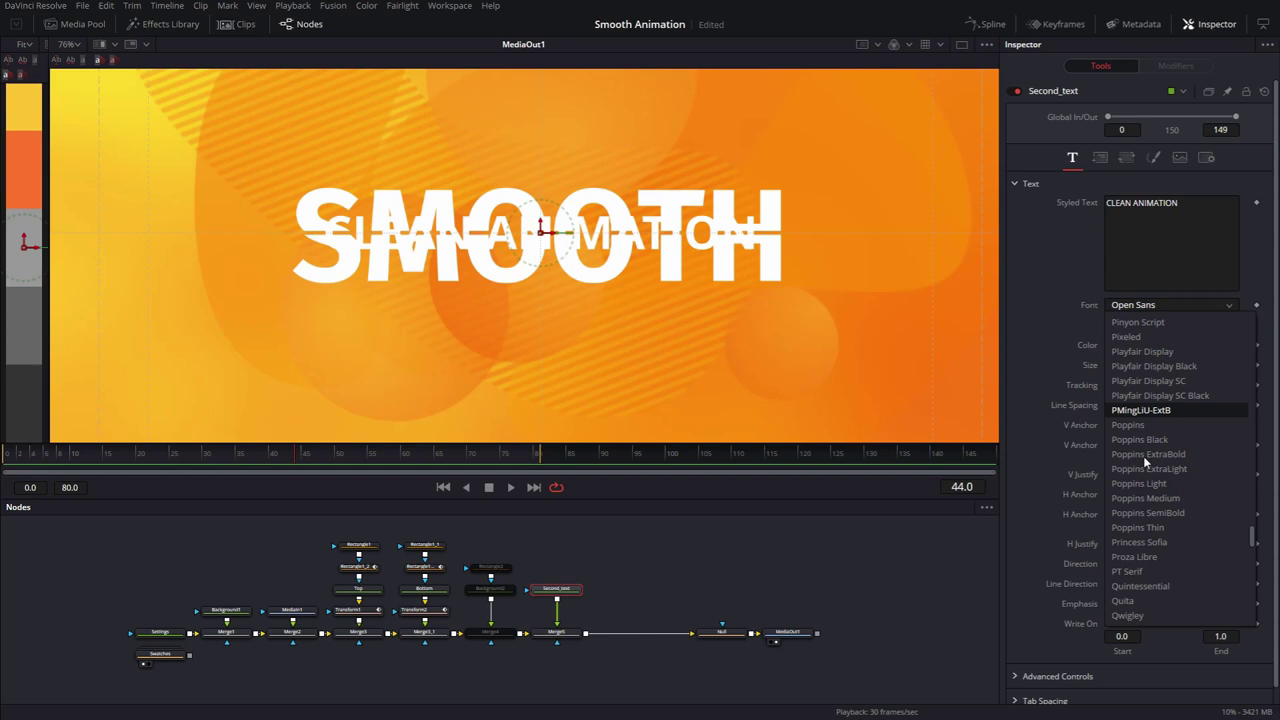
scroll(1145, 458, down, 5)
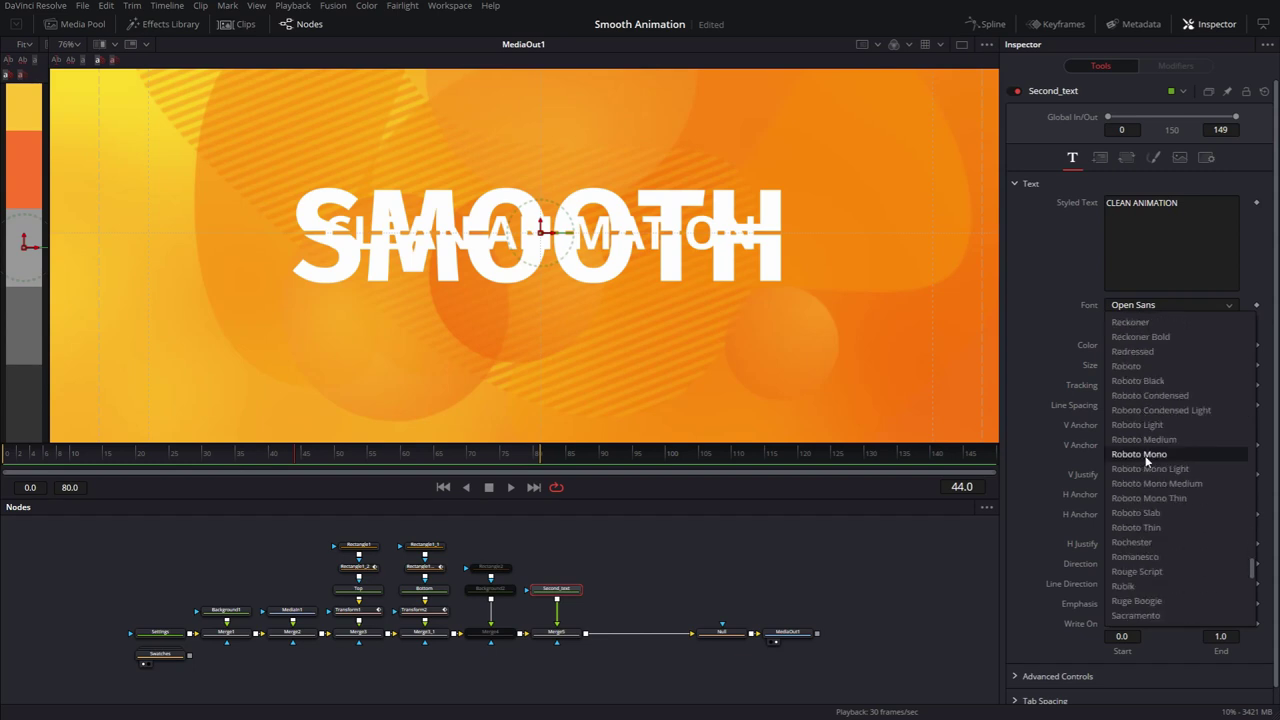
click(1160, 412)
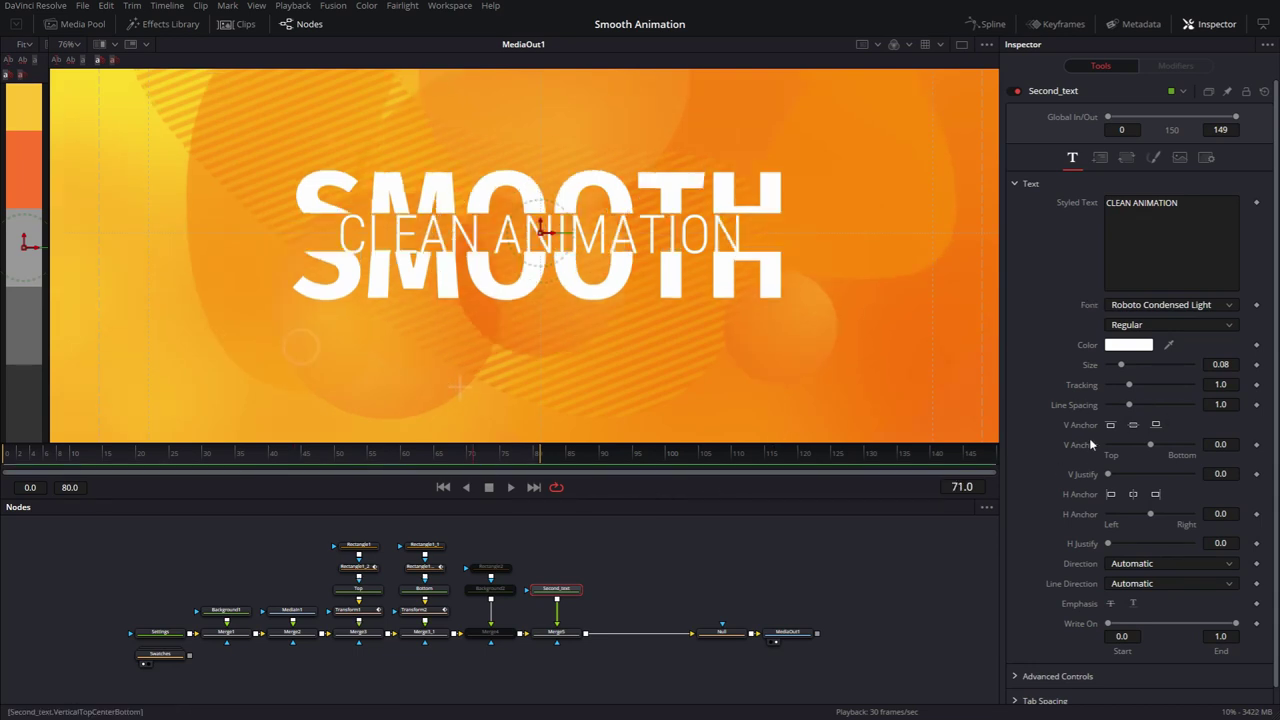
- Set the subtitle size to 0.04024 and spread its letters with a wider tracking
click(1220, 364)
text(0.04024)
key(Tab)
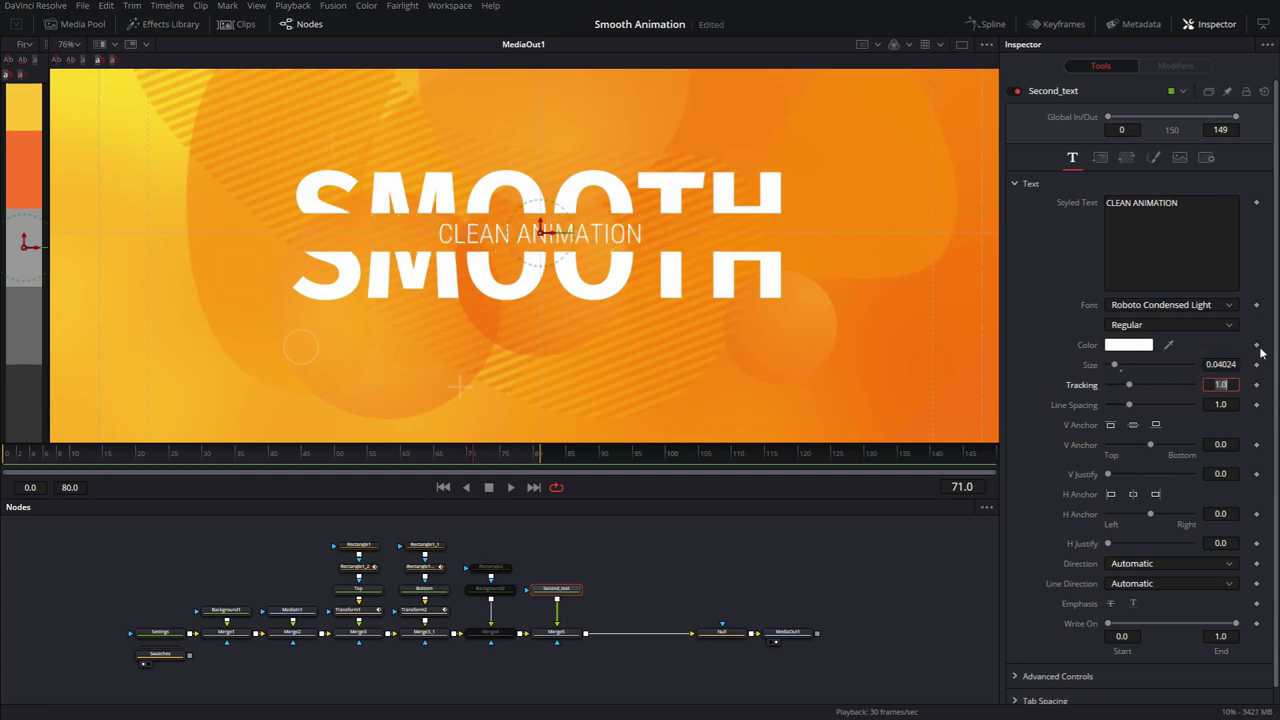
drag(1131, 390, 1182, 383)
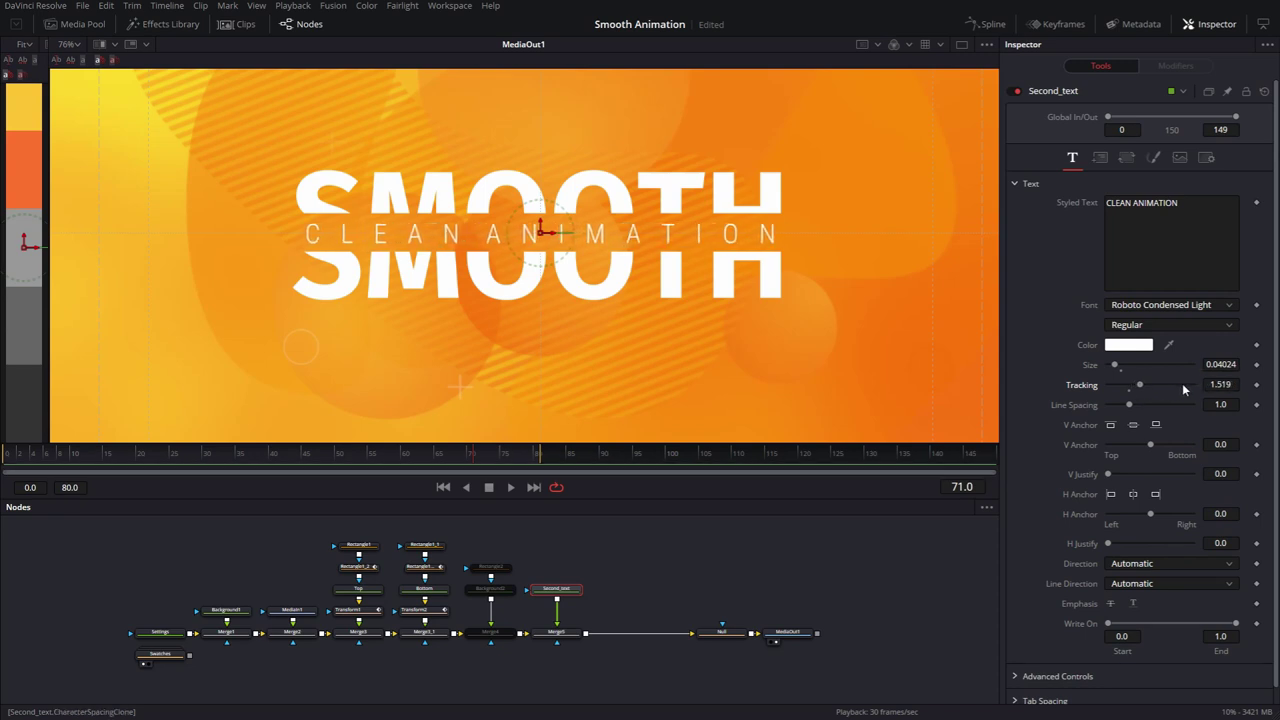
click(725, 575)
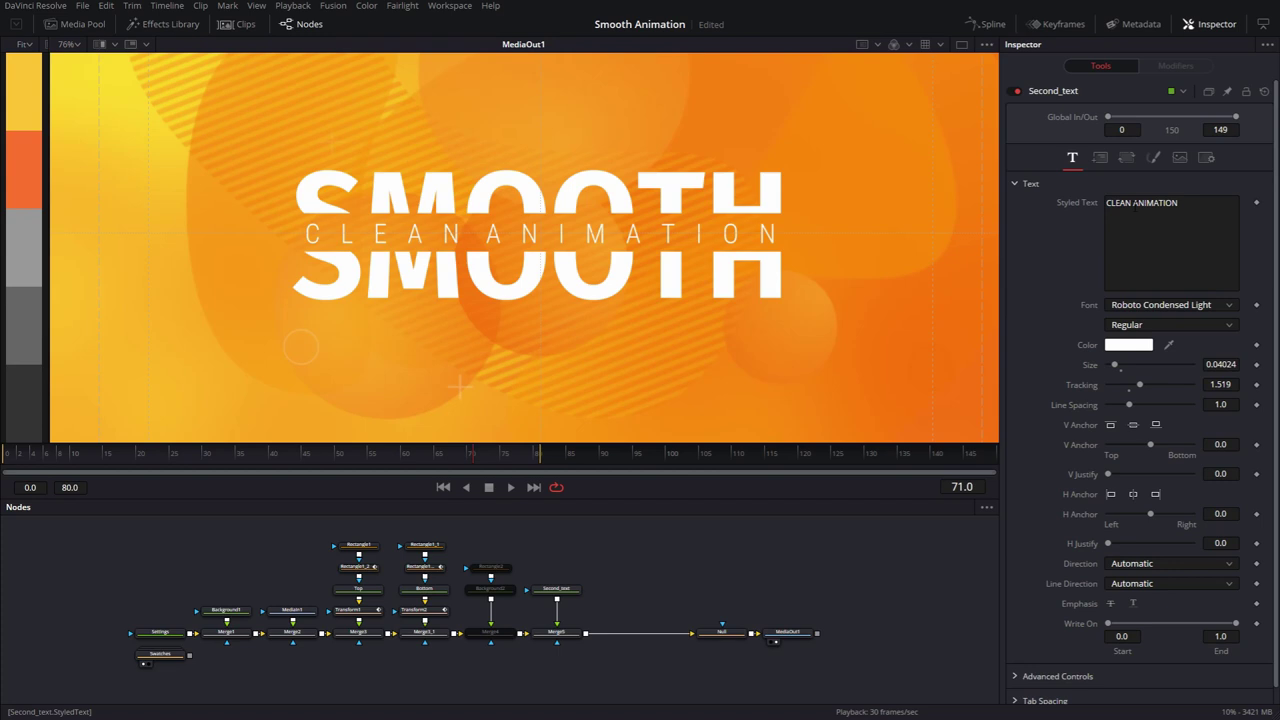
- Remove one space between CLEAN and ANIMATION and settle tracking at about 1.41
click(1141, 219)
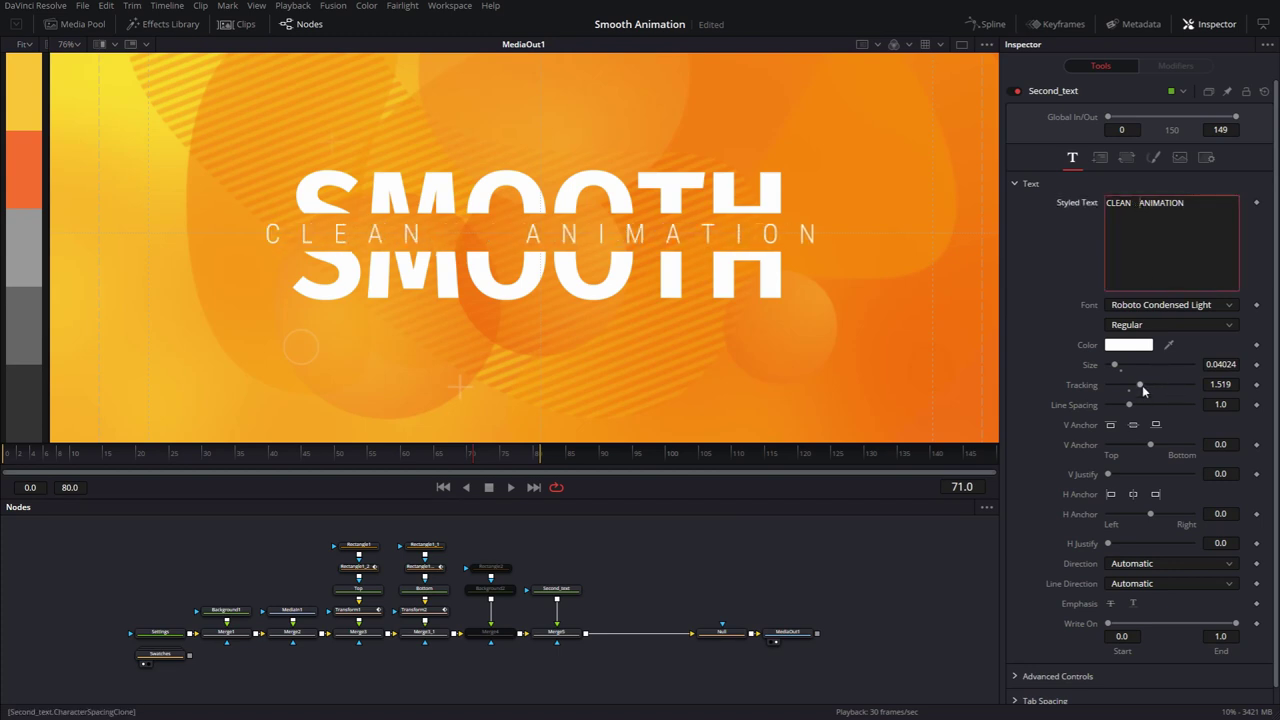
drag(1141, 388, 1111, 394)
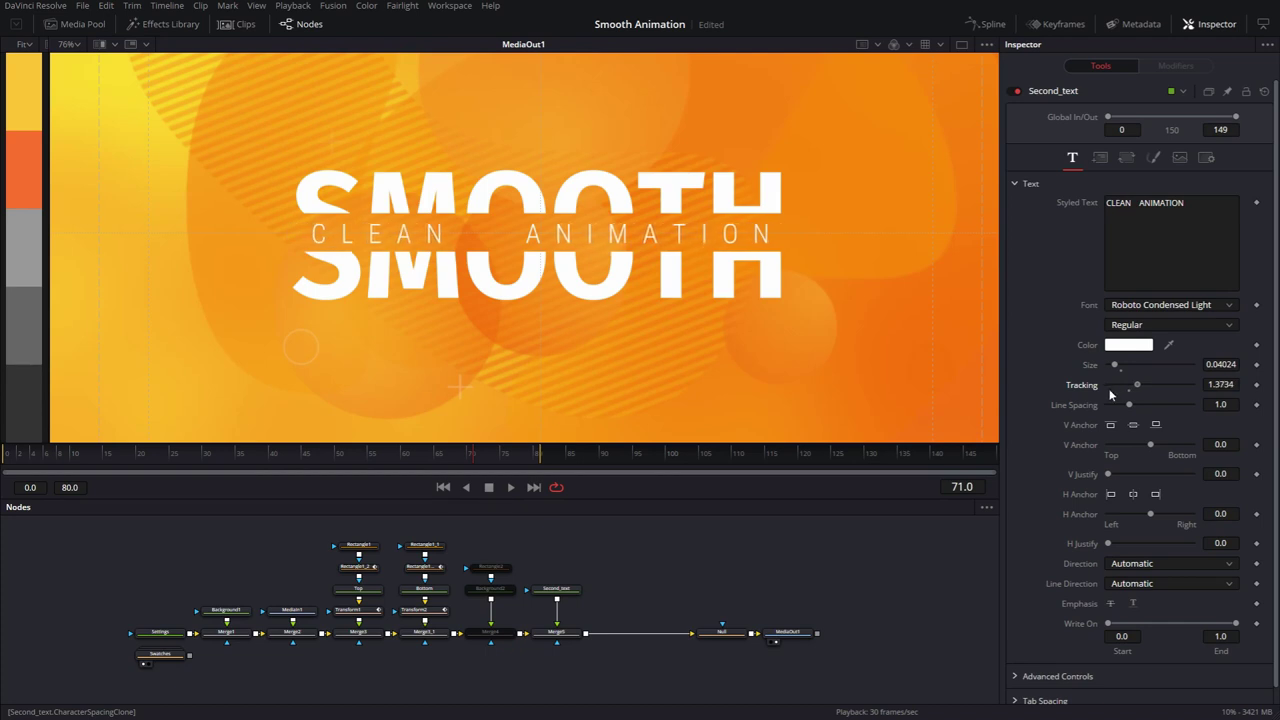
click(1187, 222)
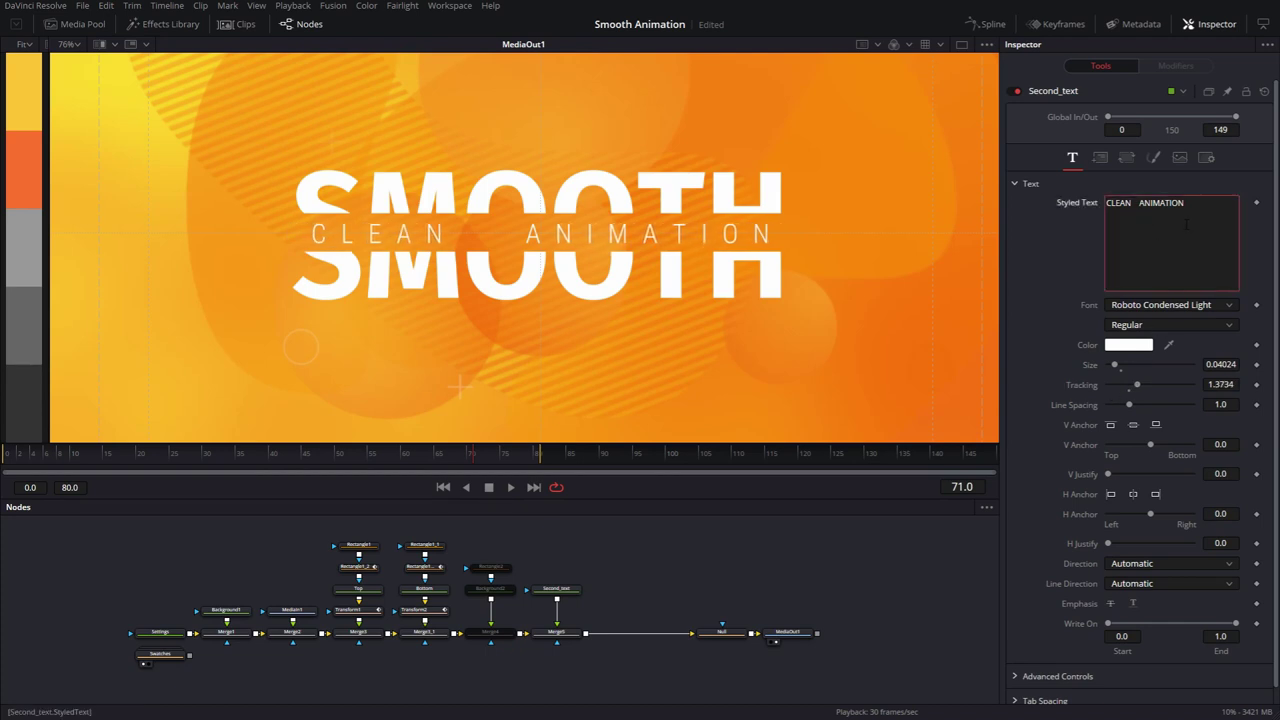
key(BackSpace)
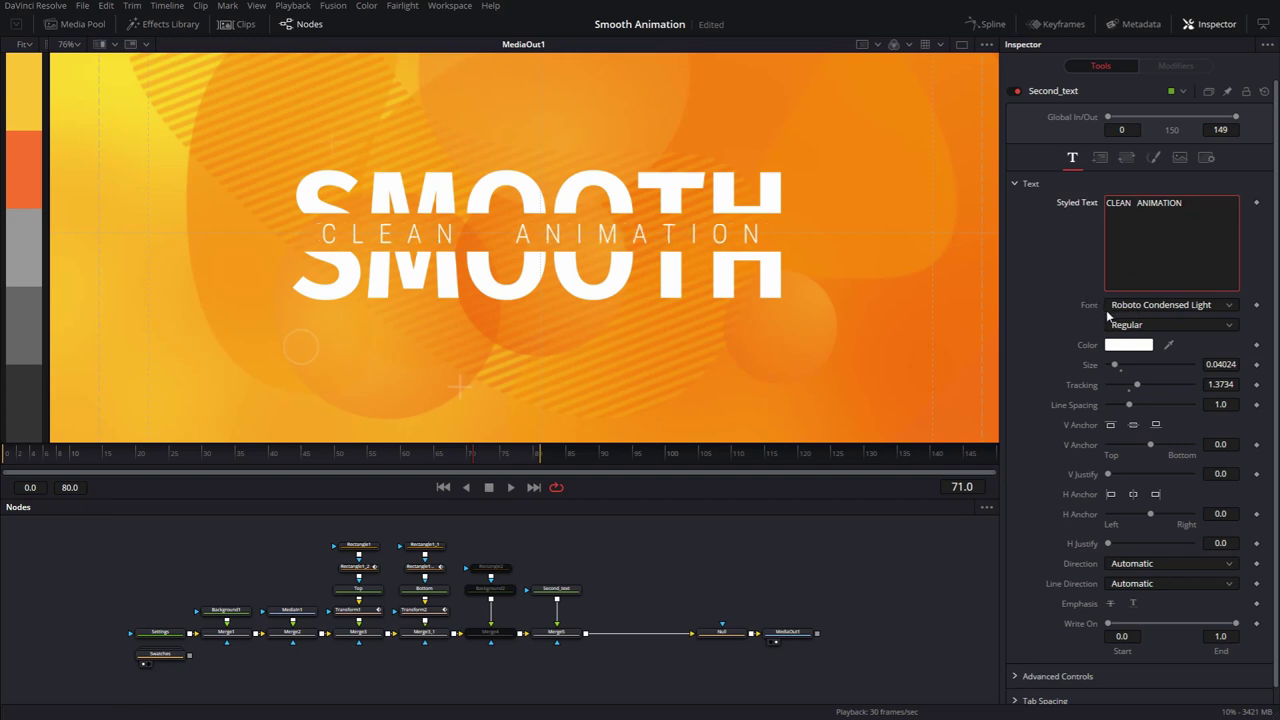
drag(1137, 389, 1131, 393)
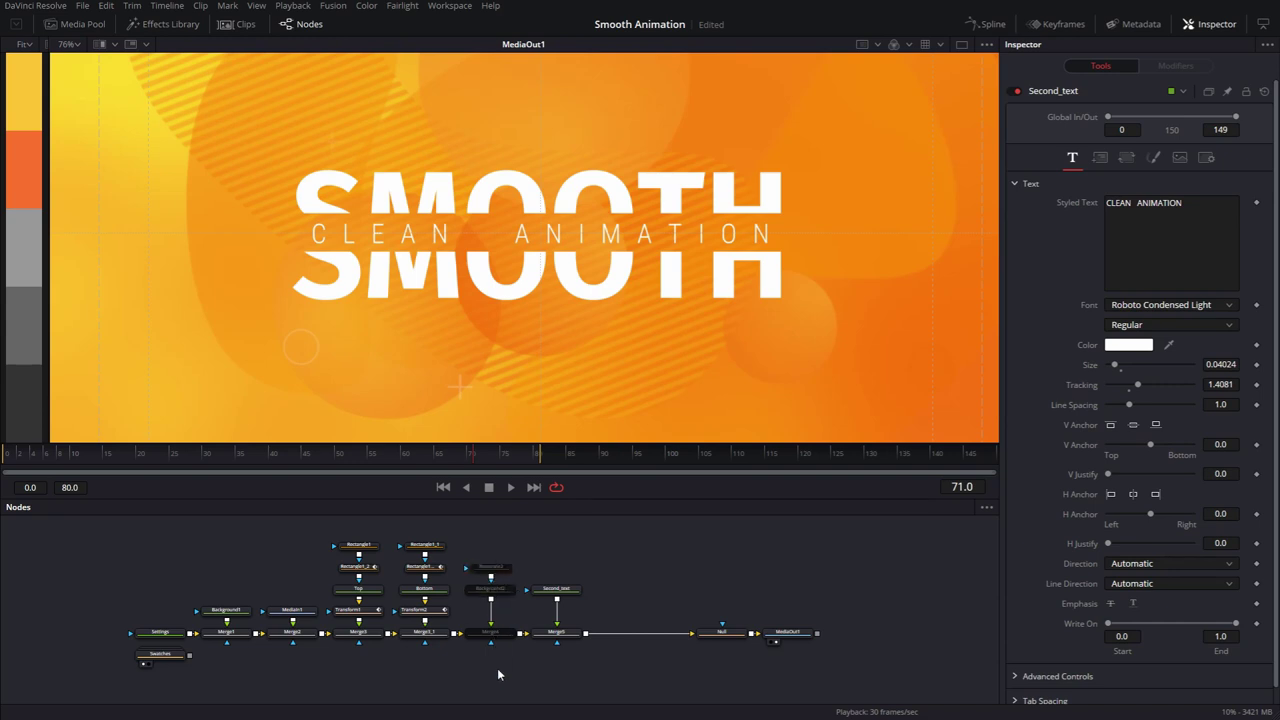
- Re-enable Rectangle2, delete Background2 and Merge4, and wire Rectangle2 as Second_text's mask
drag(491, 548, 496, 665)
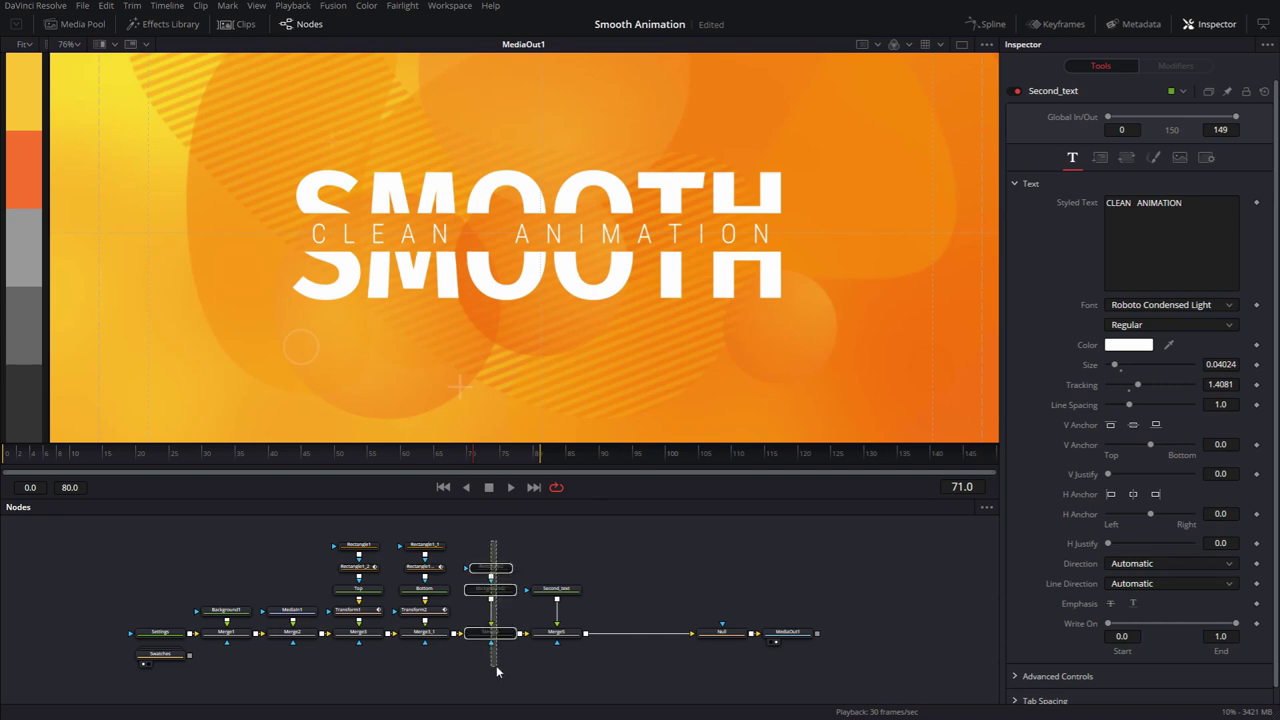
key(ctrl+p)
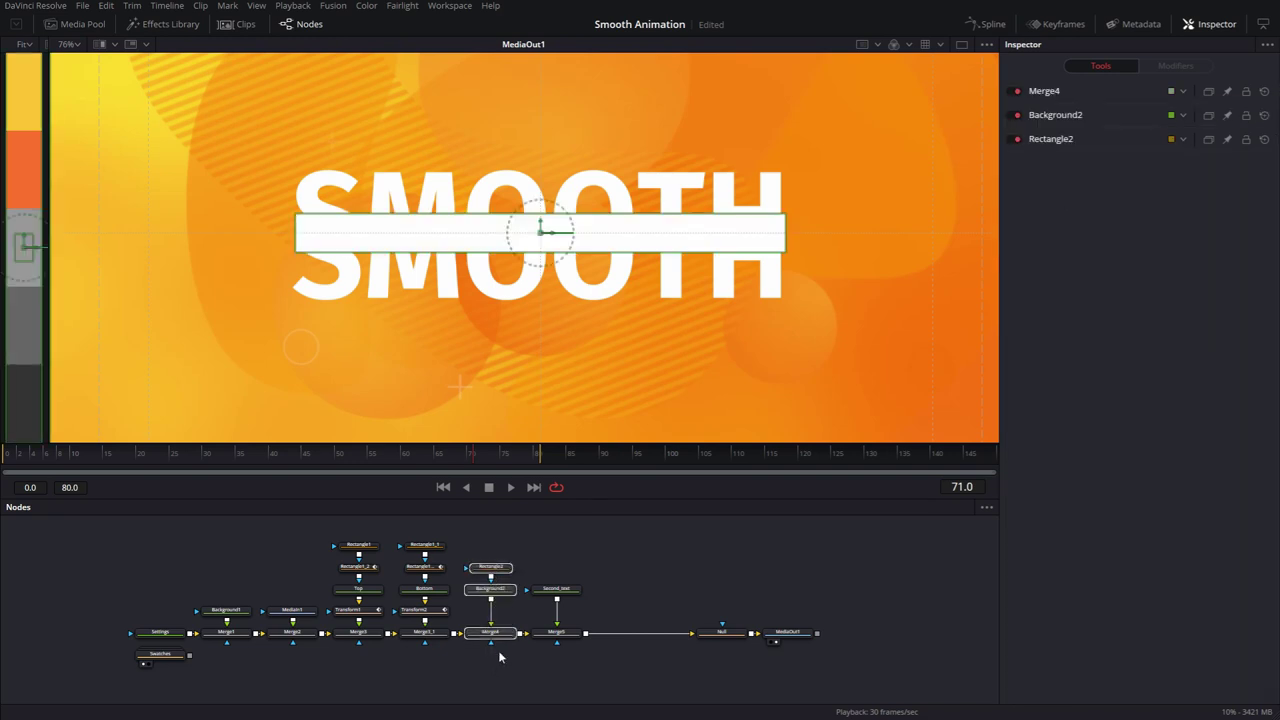
drag(514, 572, 704, 545)
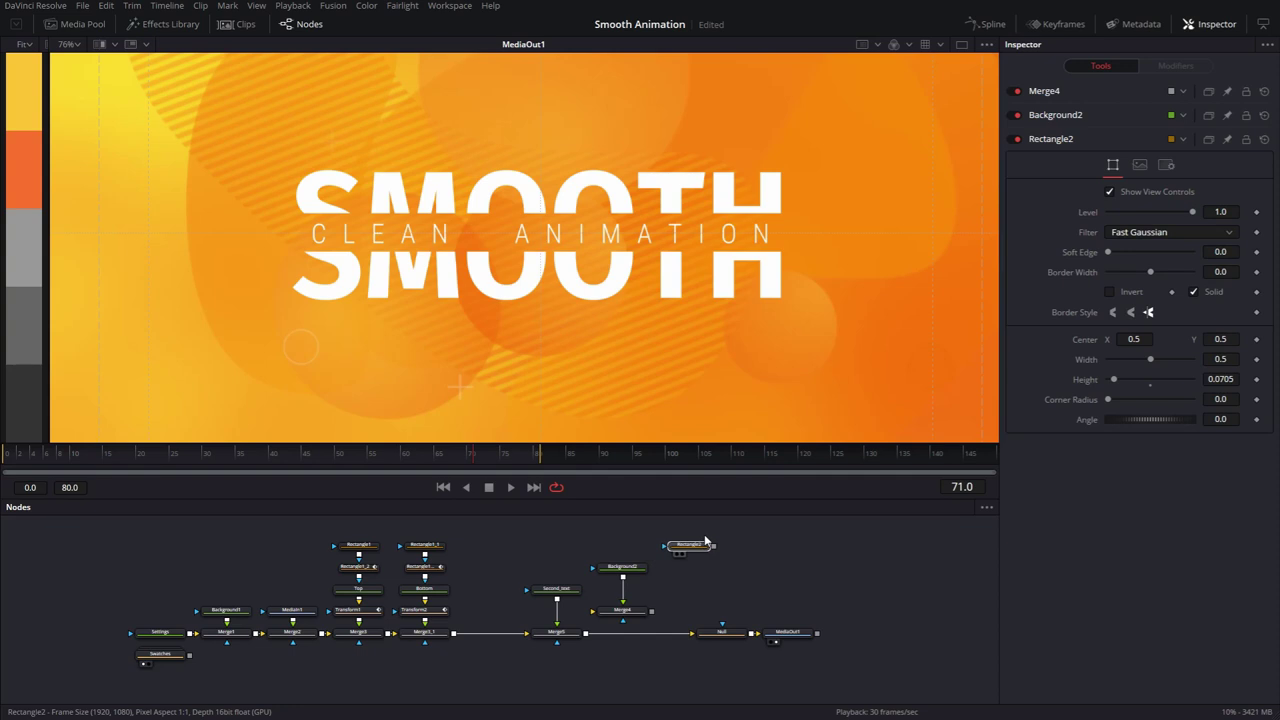
click(690, 545)
drag(598, 553, 641, 616)
key(Delete)
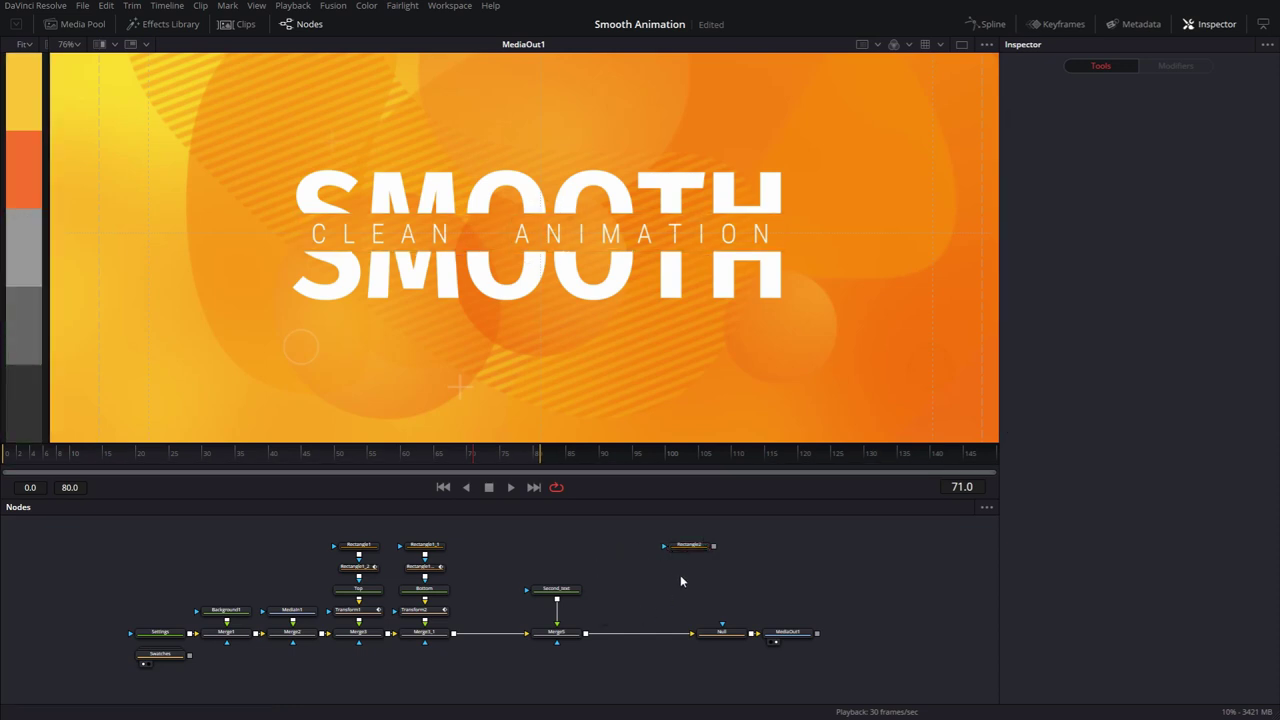
drag(694, 550, 506, 637)
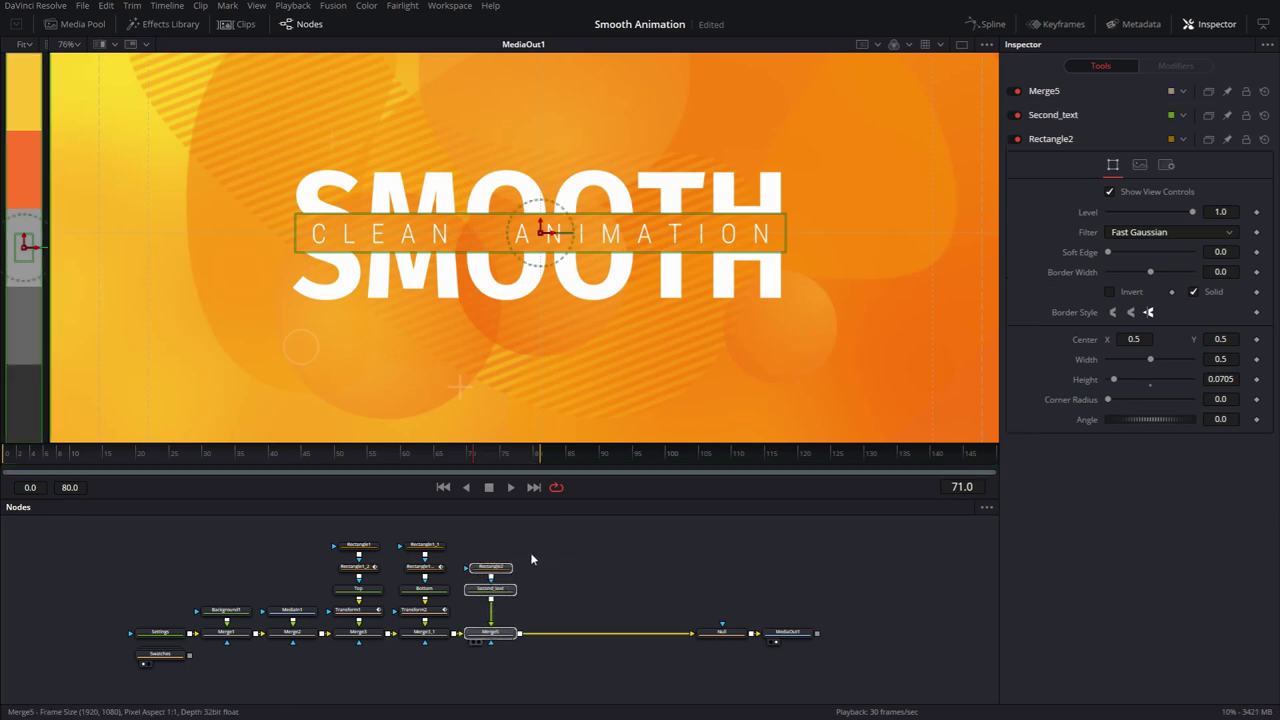
click(495, 567)
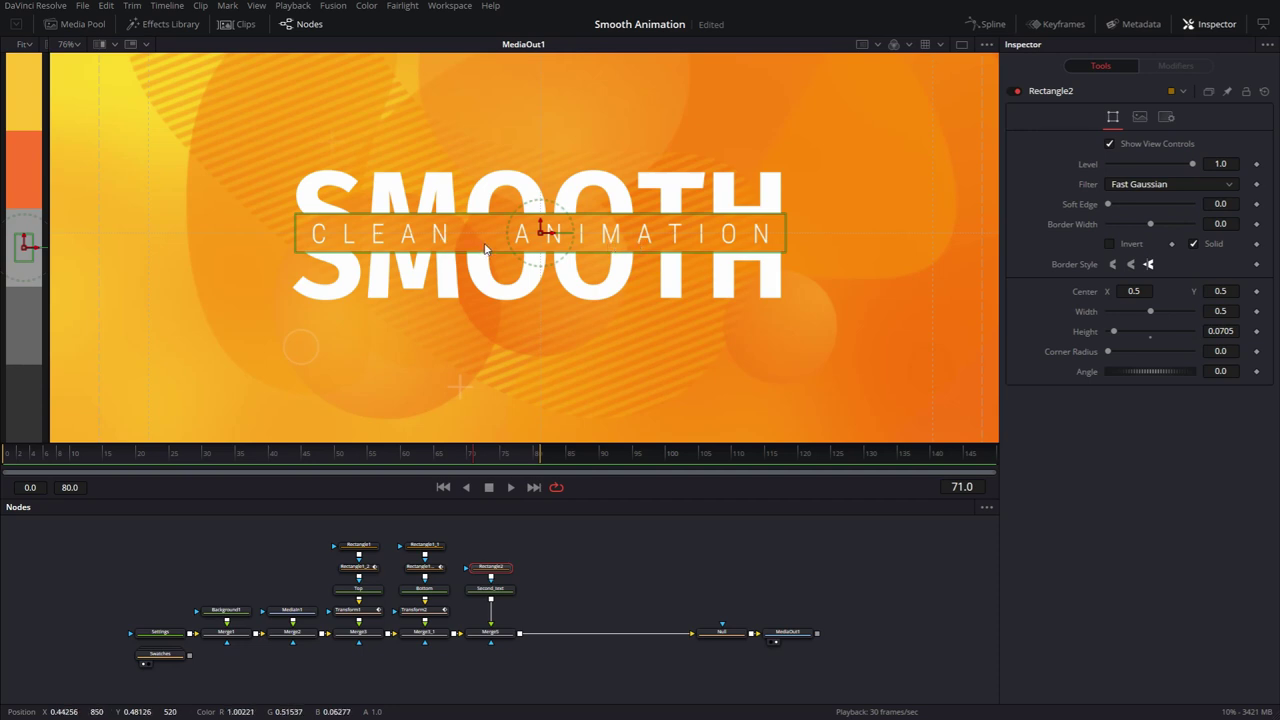
- Keyframe Rectangle2's Height at frame 100 and set it to 0 at frame 60
click(438, 456)
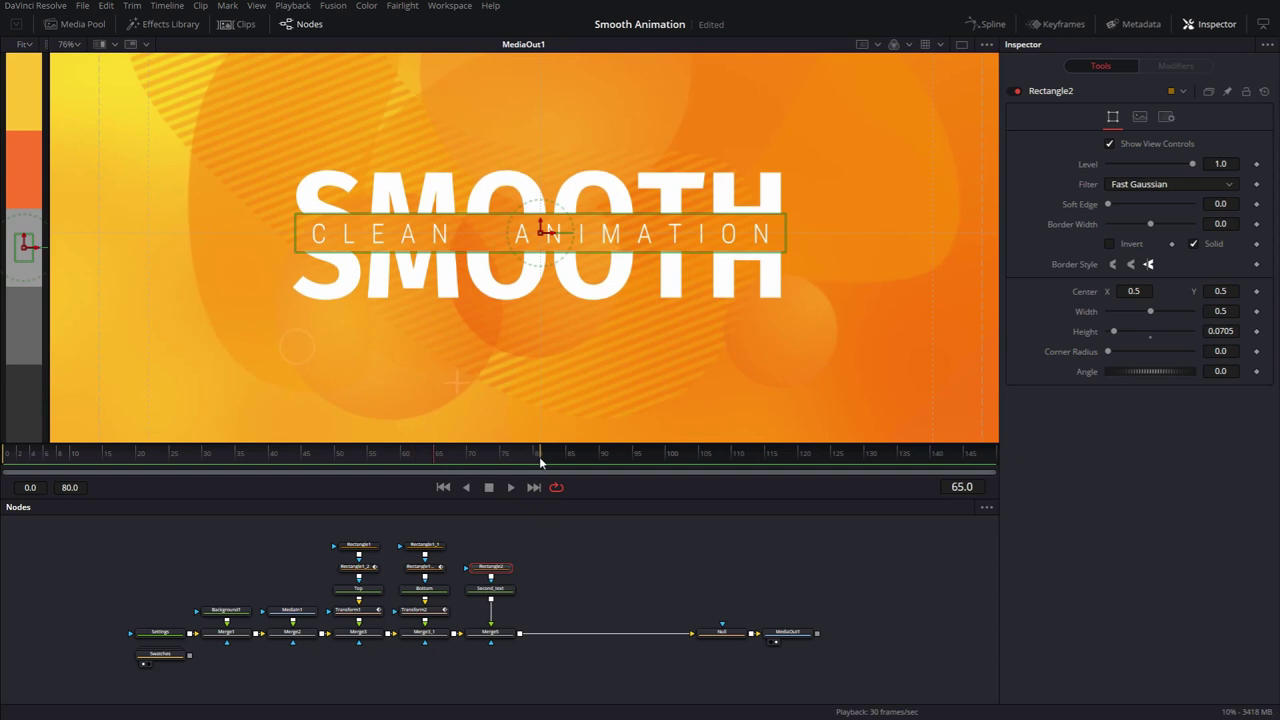
drag(447, 452, 668, 462)
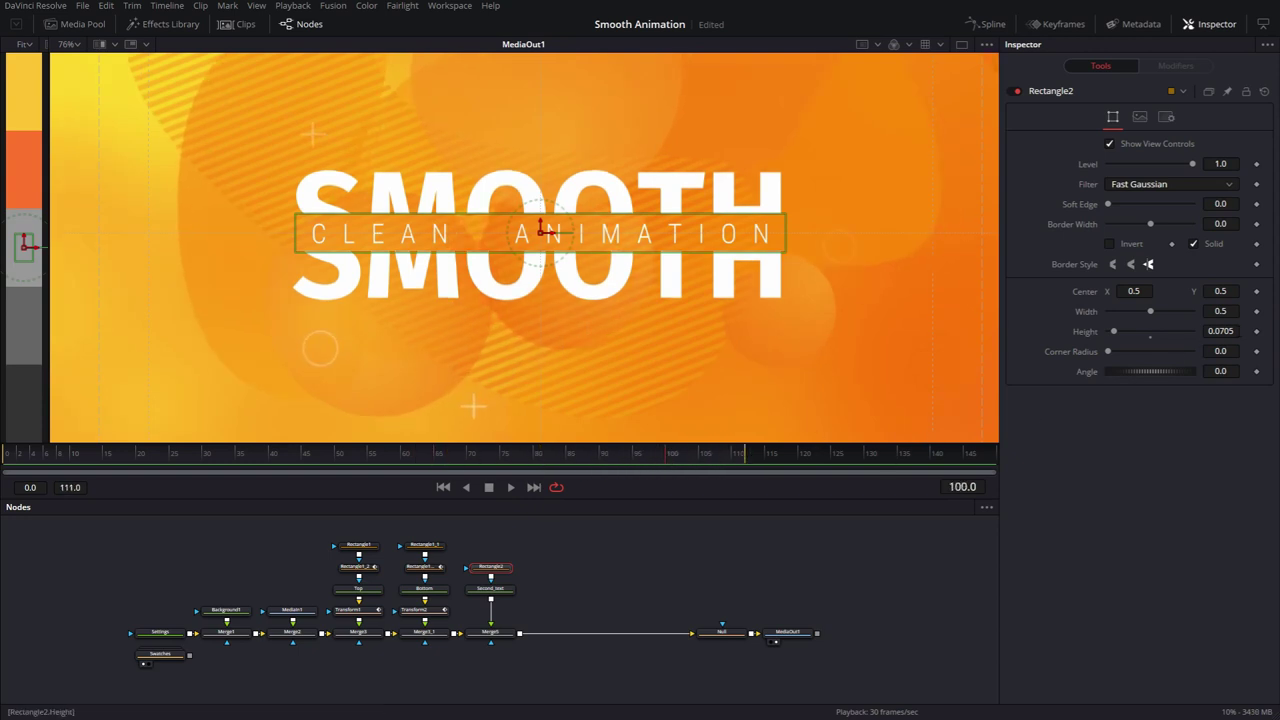
click(1257, 332)
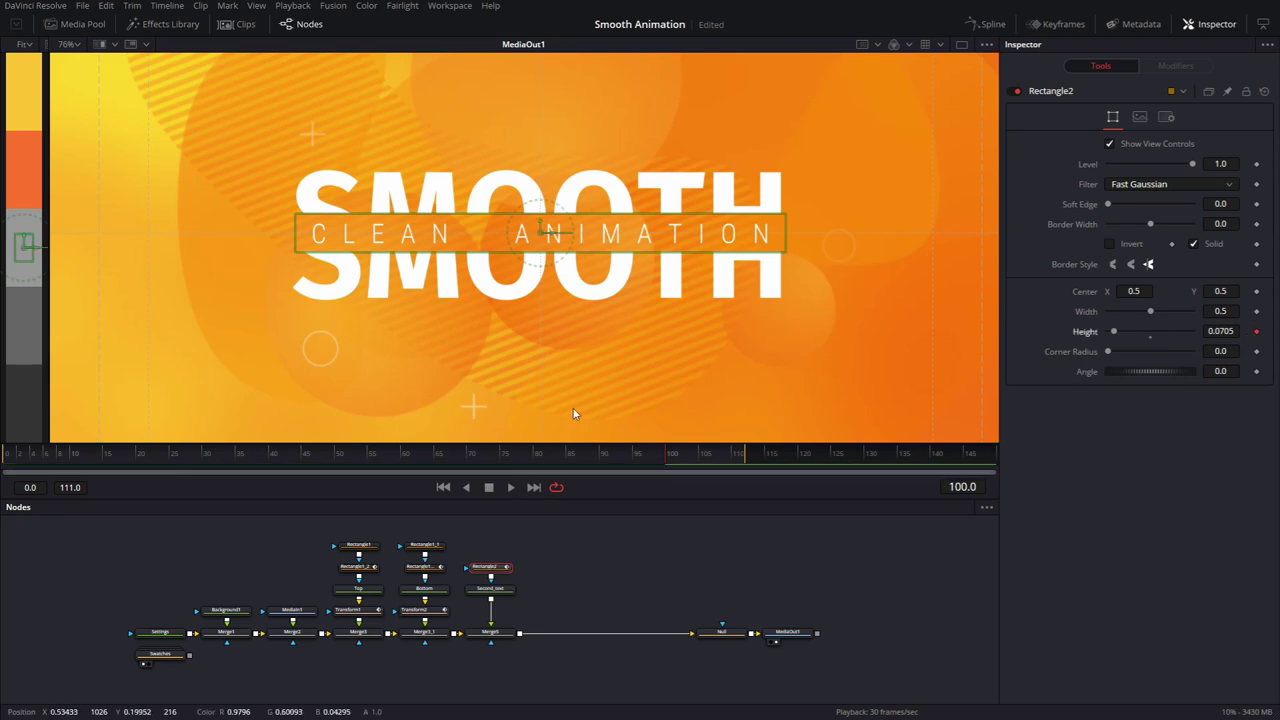
drag(557, 457, 404, 463)
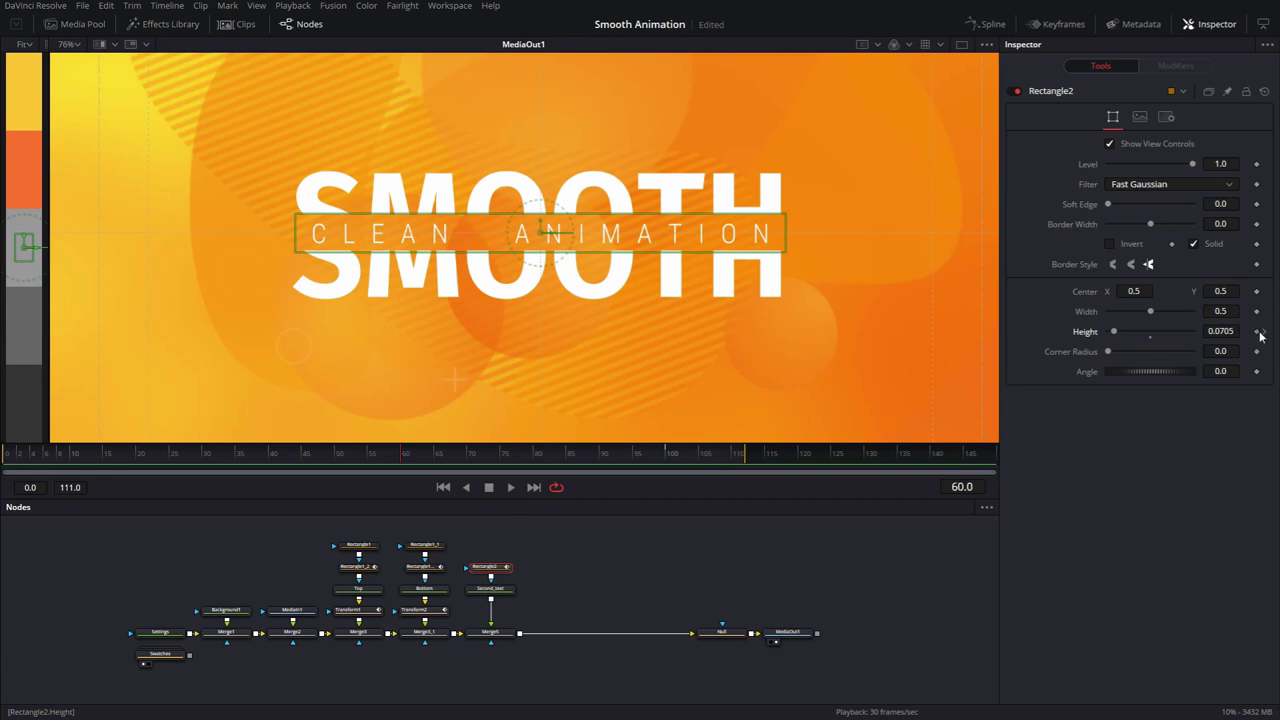
drag(1113, 332, 1080, 336)
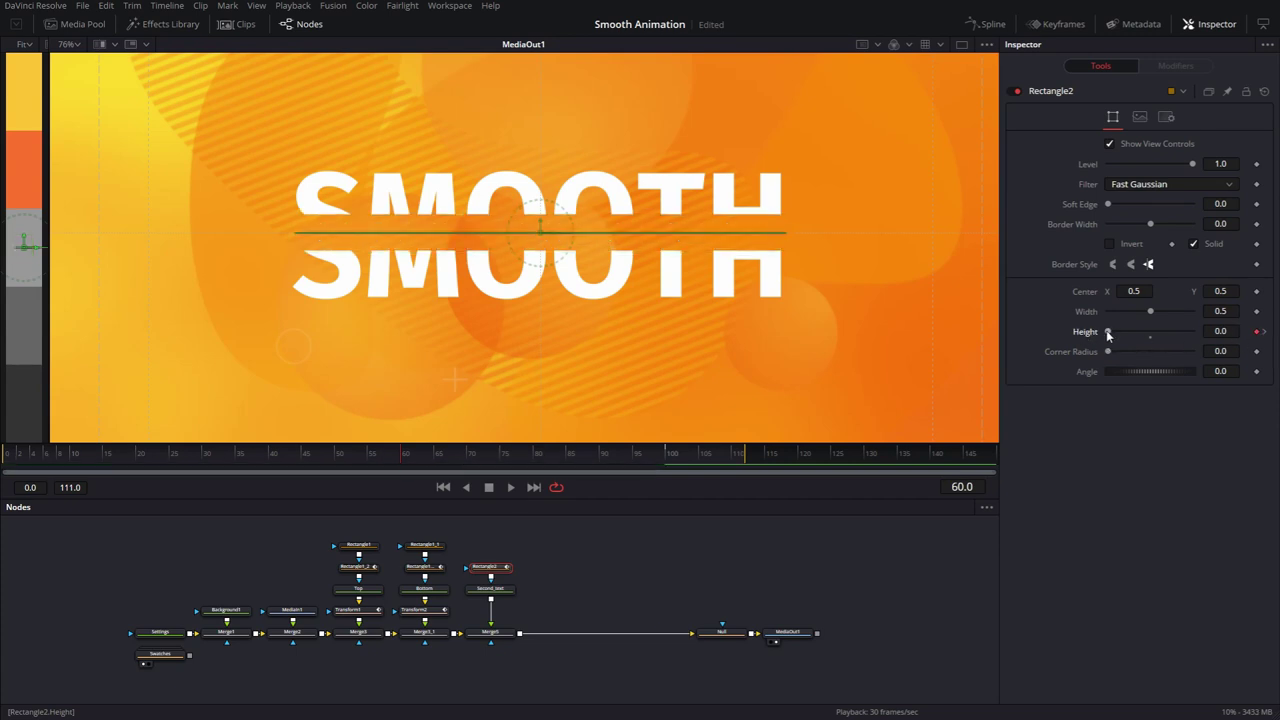
- Smooth both Height keyframes into an eased S-curve in the Spline editor and preview the reveal
click(985, 24)
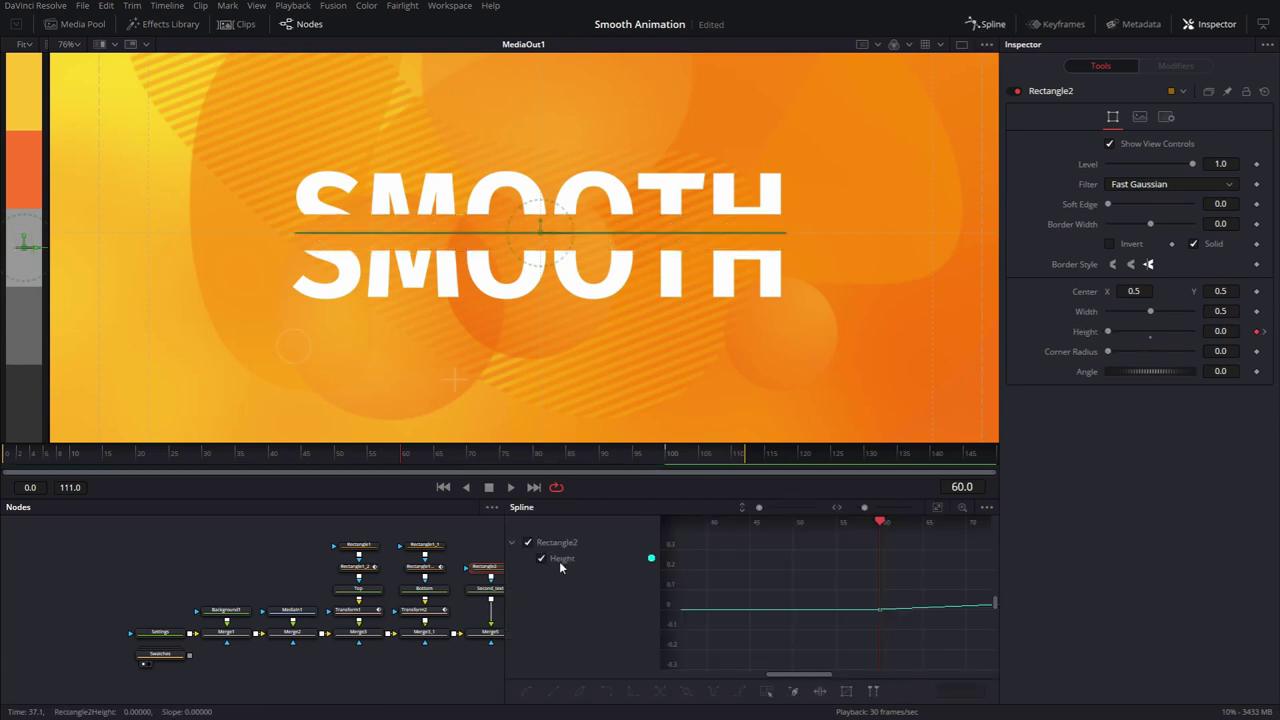
click(938, 507)
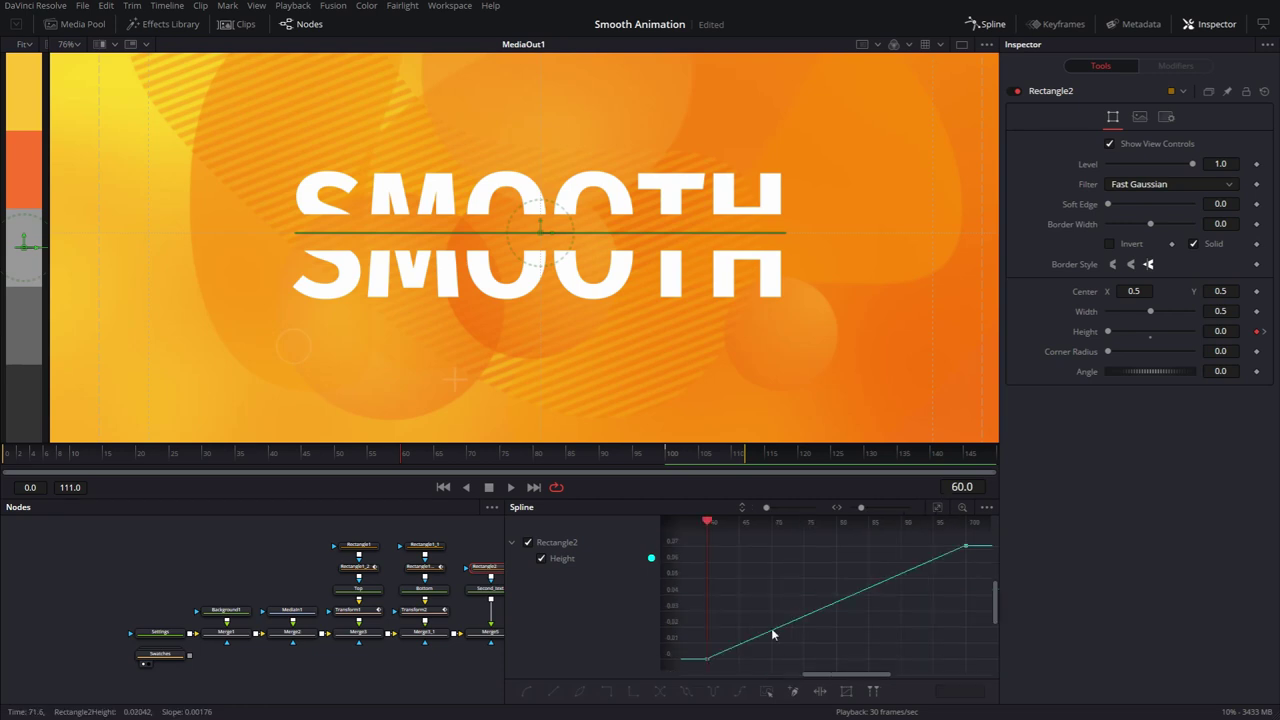
drag(697, 664, 706, 552)
key(shift+s)
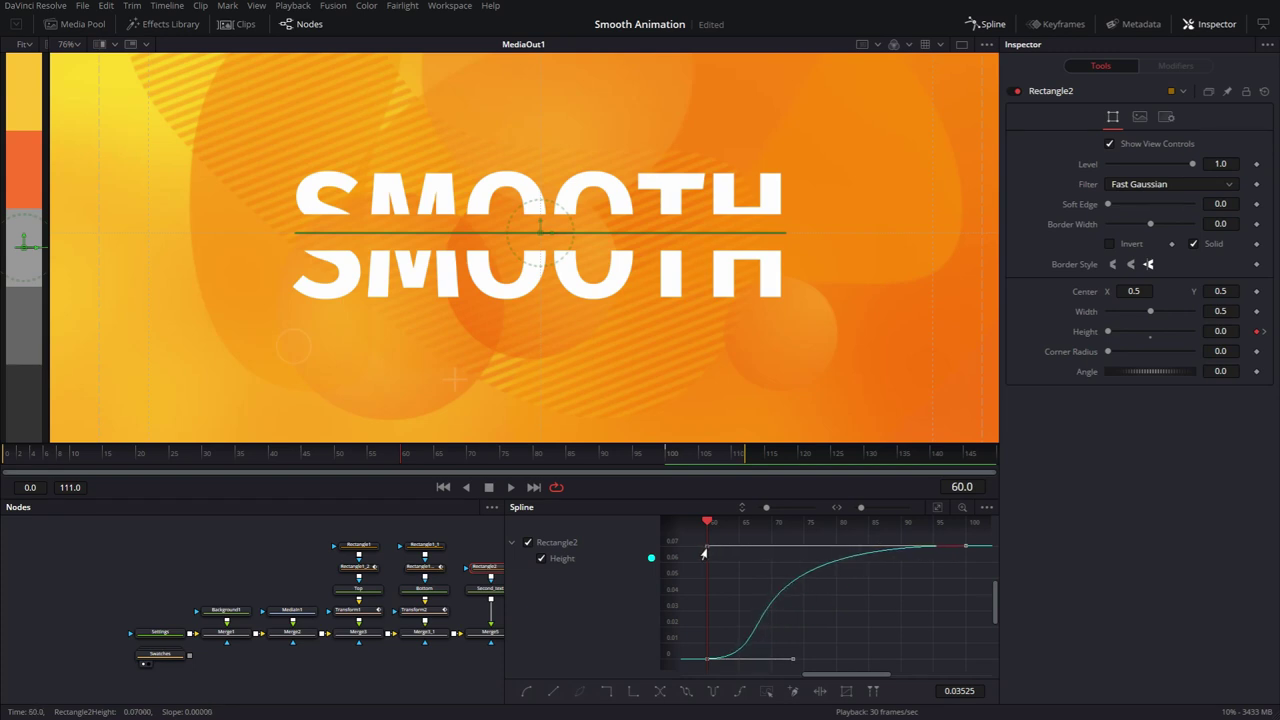
drag(706, 548, 707, 549)
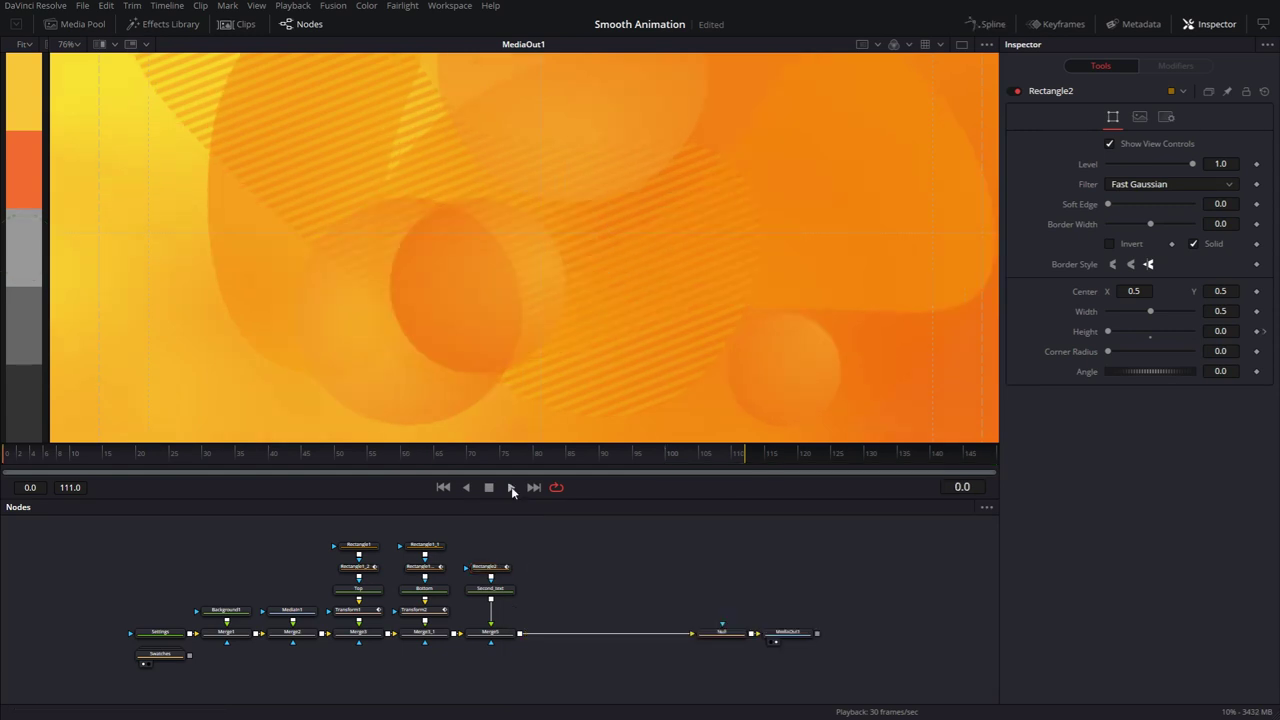
click(511, 488)
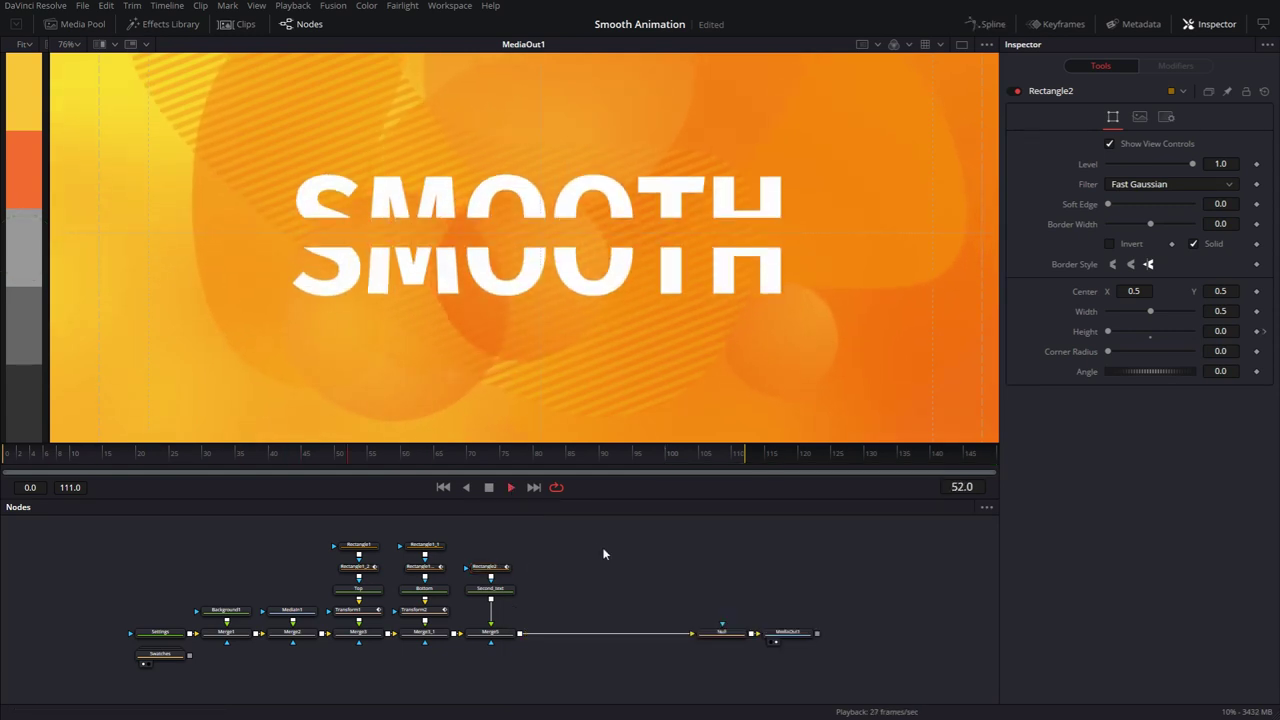
- Show Transform2 and Rectangle2's Height keyframes in the Keyframes panel
click(265, 463)
drag(278, 459, 381, 461)
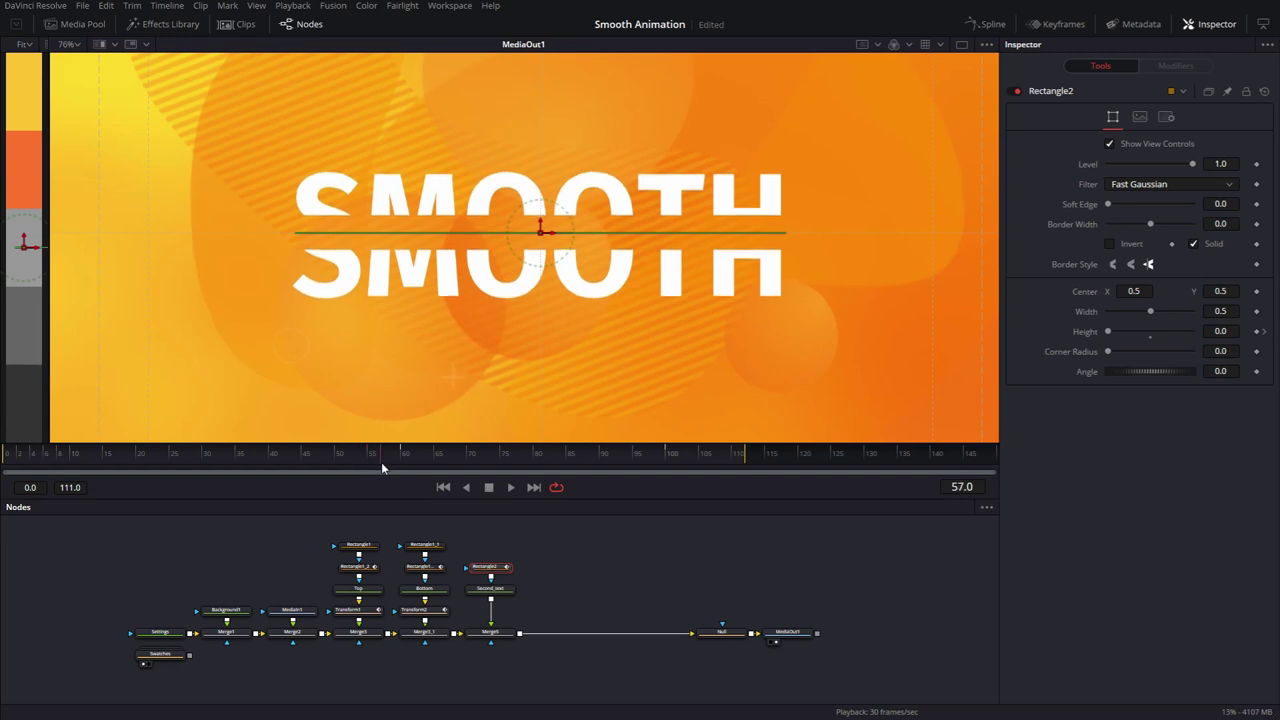
mouse_move(383, 467)
mouse_down()
mouse_move(405, 469)
mouse_move(240, 466)
mouse_up()
click(1057, 23)
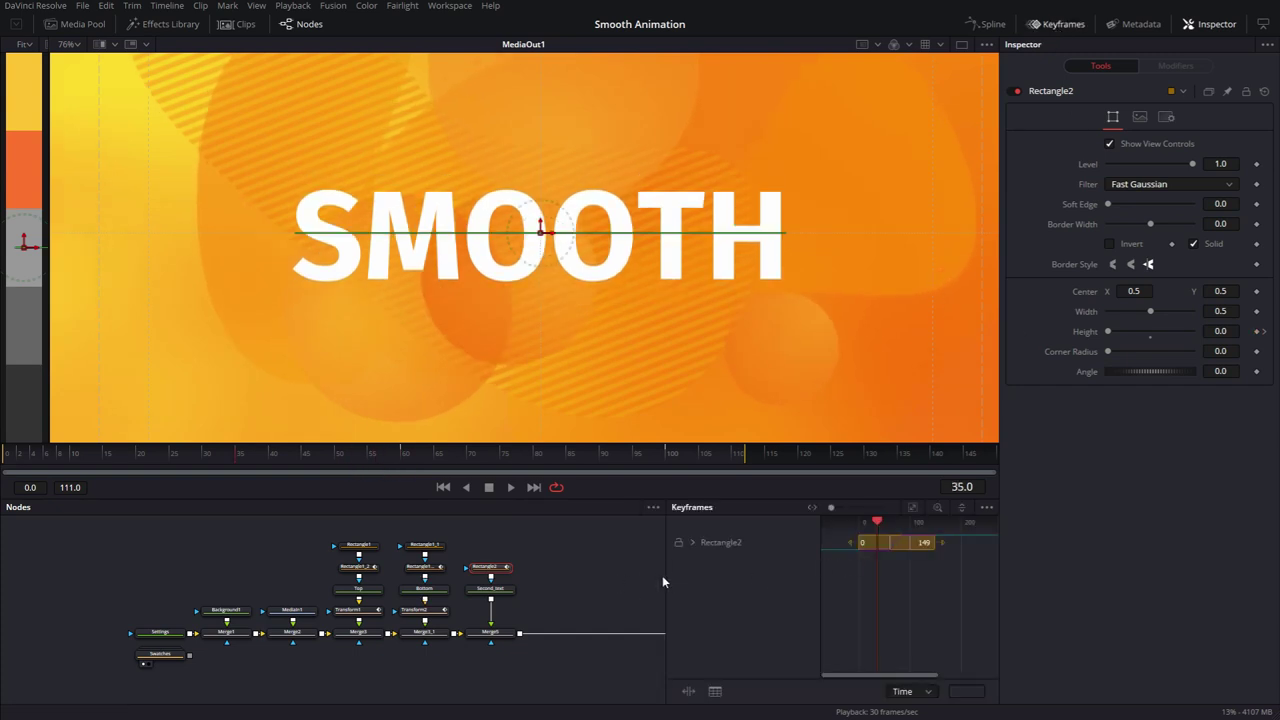
click(424, 609)
drag(777, 591, 848, 597)
drag(506, 610, 319, 589)
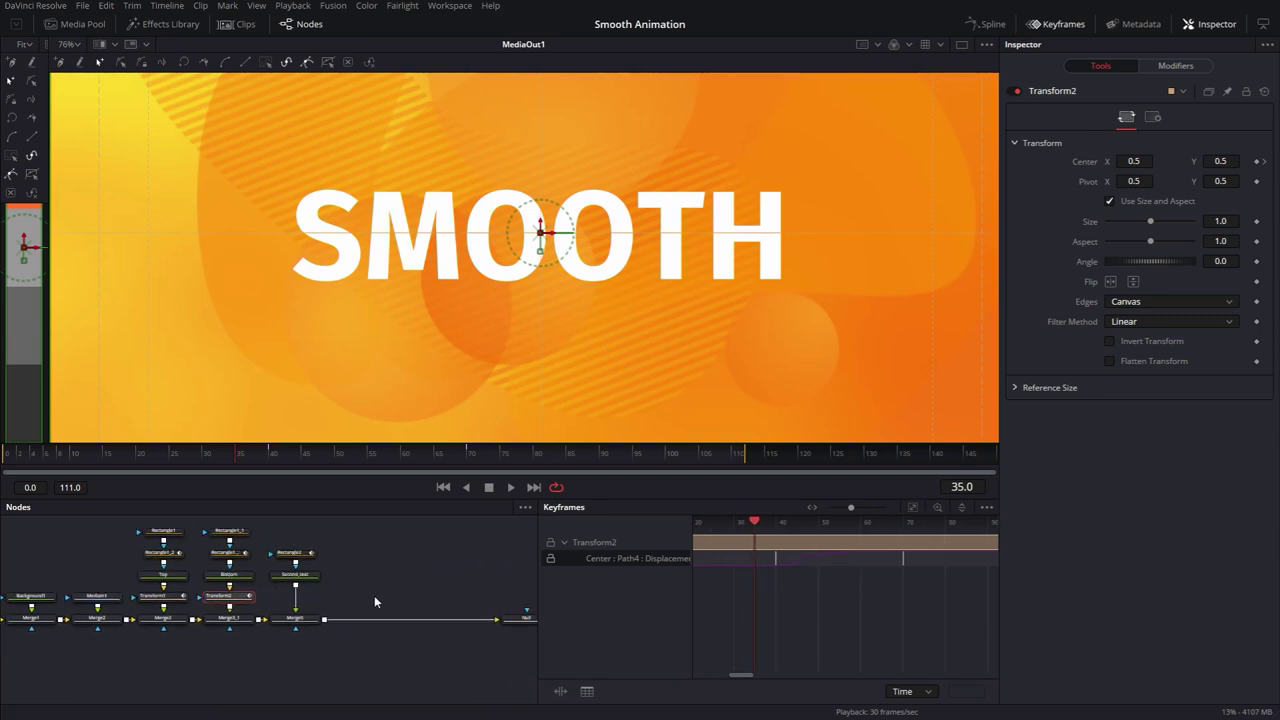
ctrl+click(297, 556)
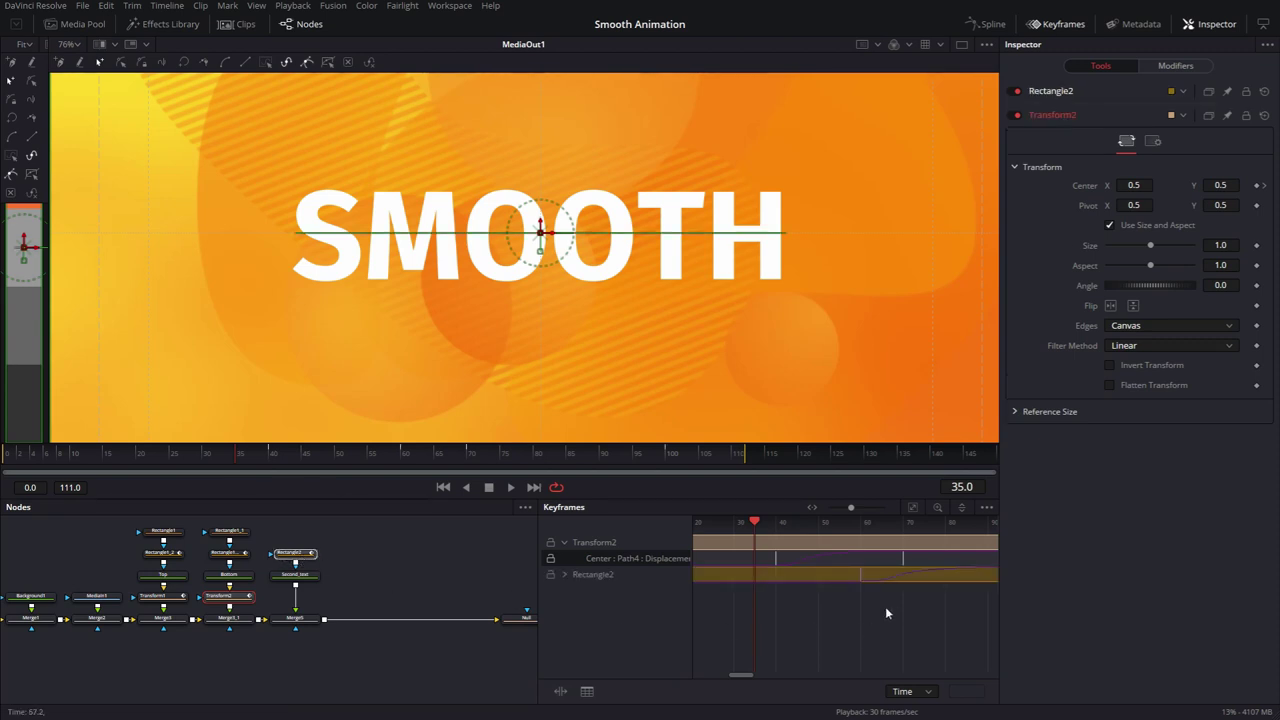
click(565, 574)
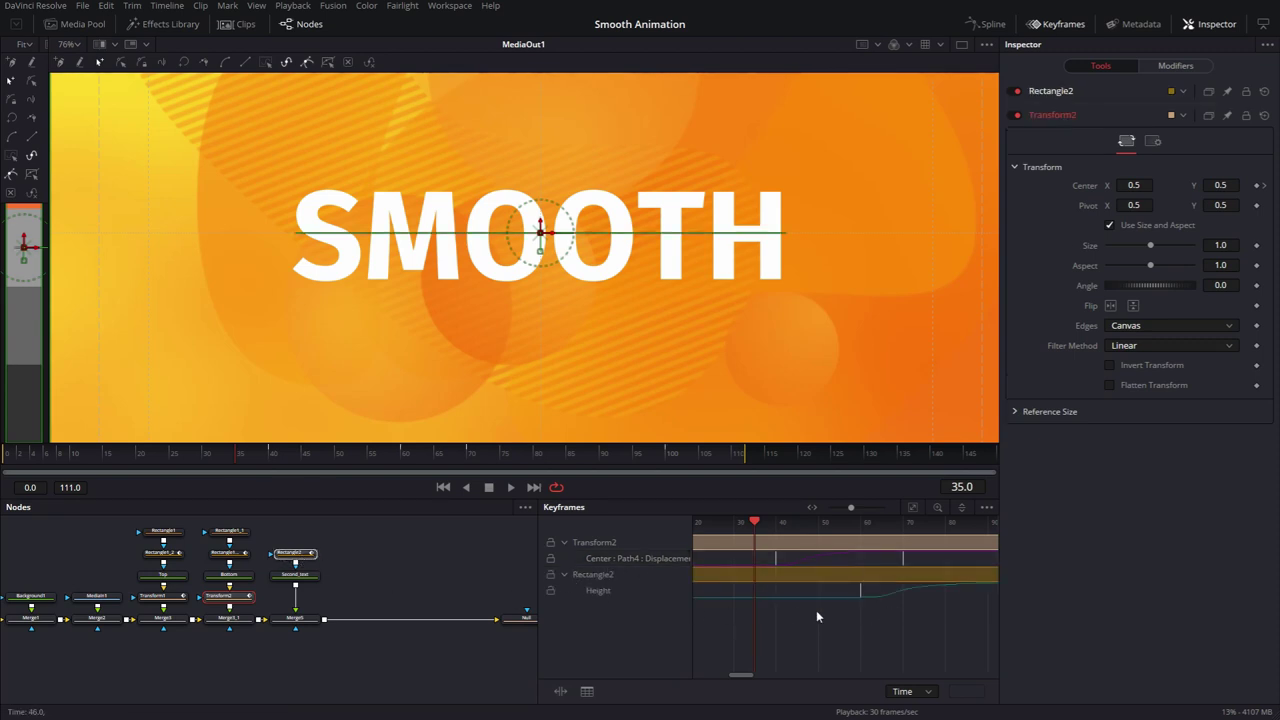
drag(537, 580, 368, 580)
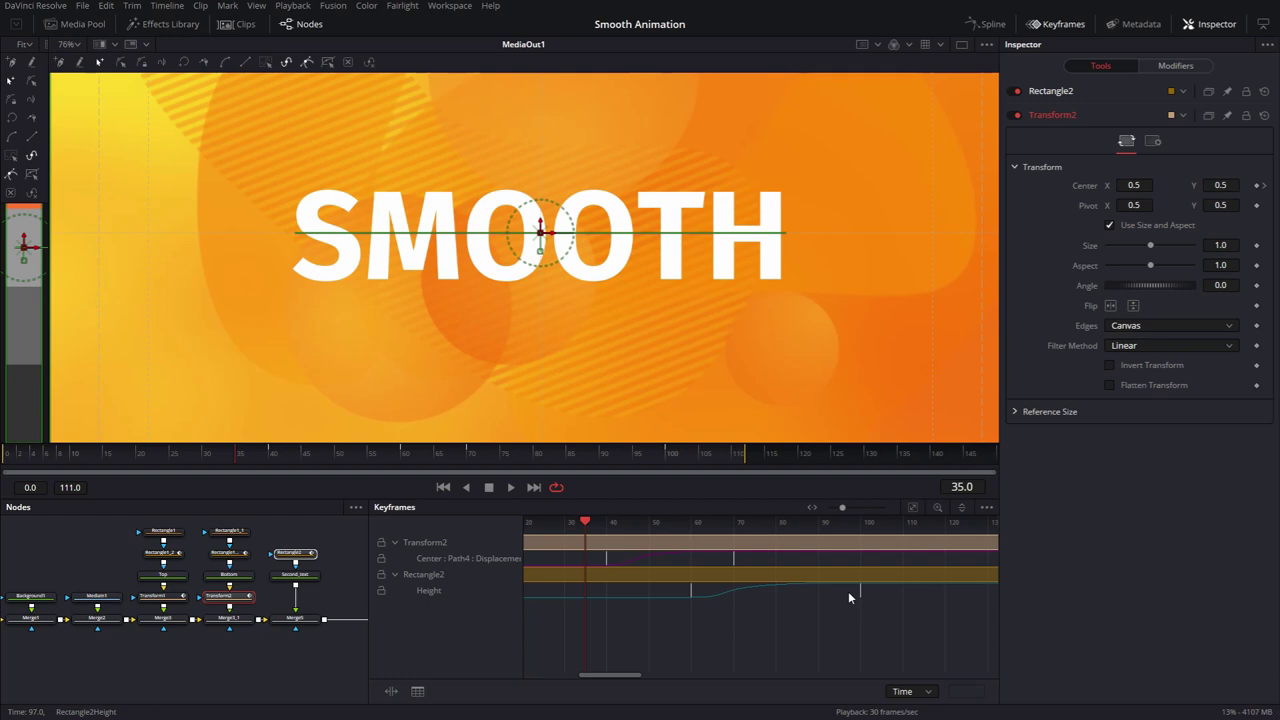
- Move the Height keyframes to frames 46 and 81 and replay from the start
drag(690, 598, 630, 592)
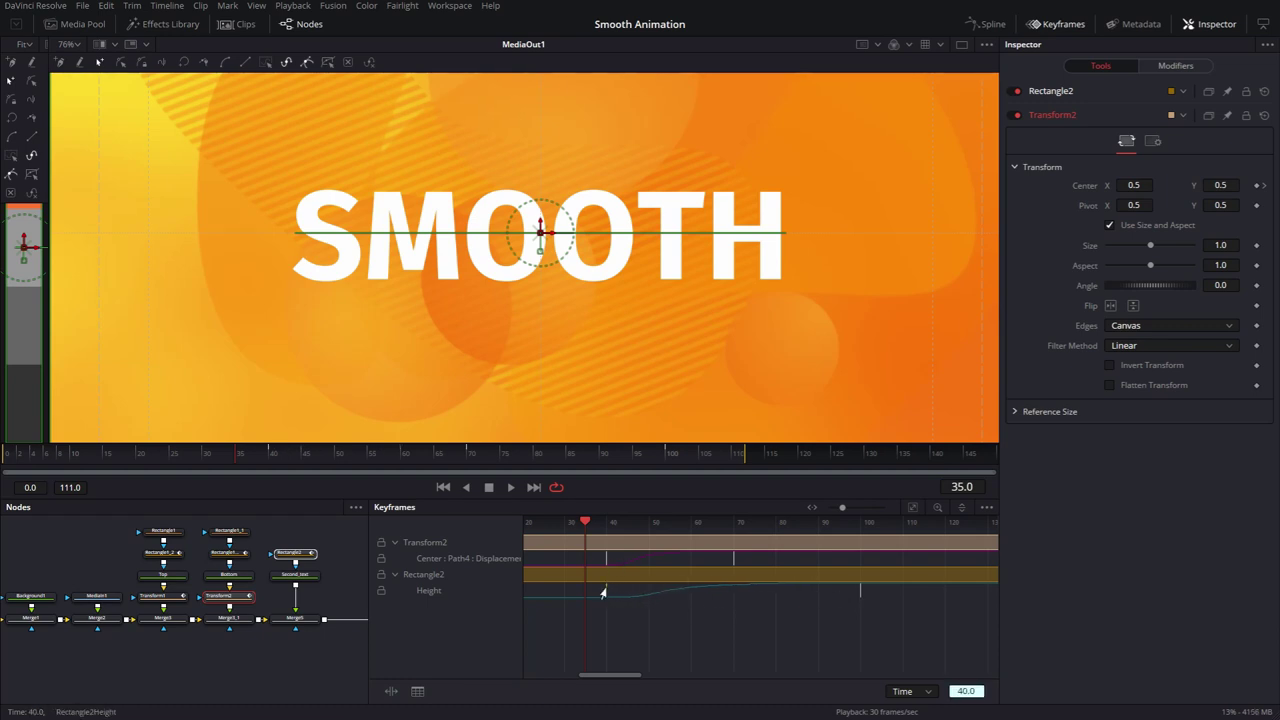
drag(853, 594, 736, 597)
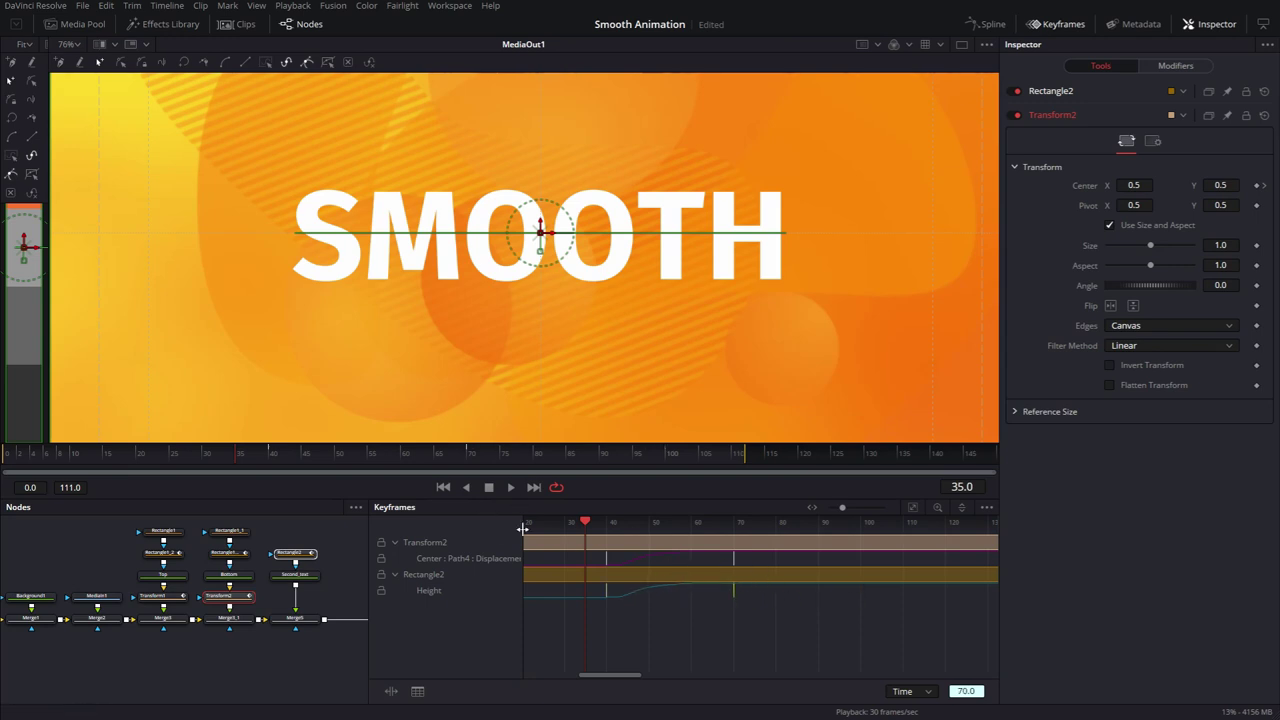
click(442, 487)
click(511, 487)
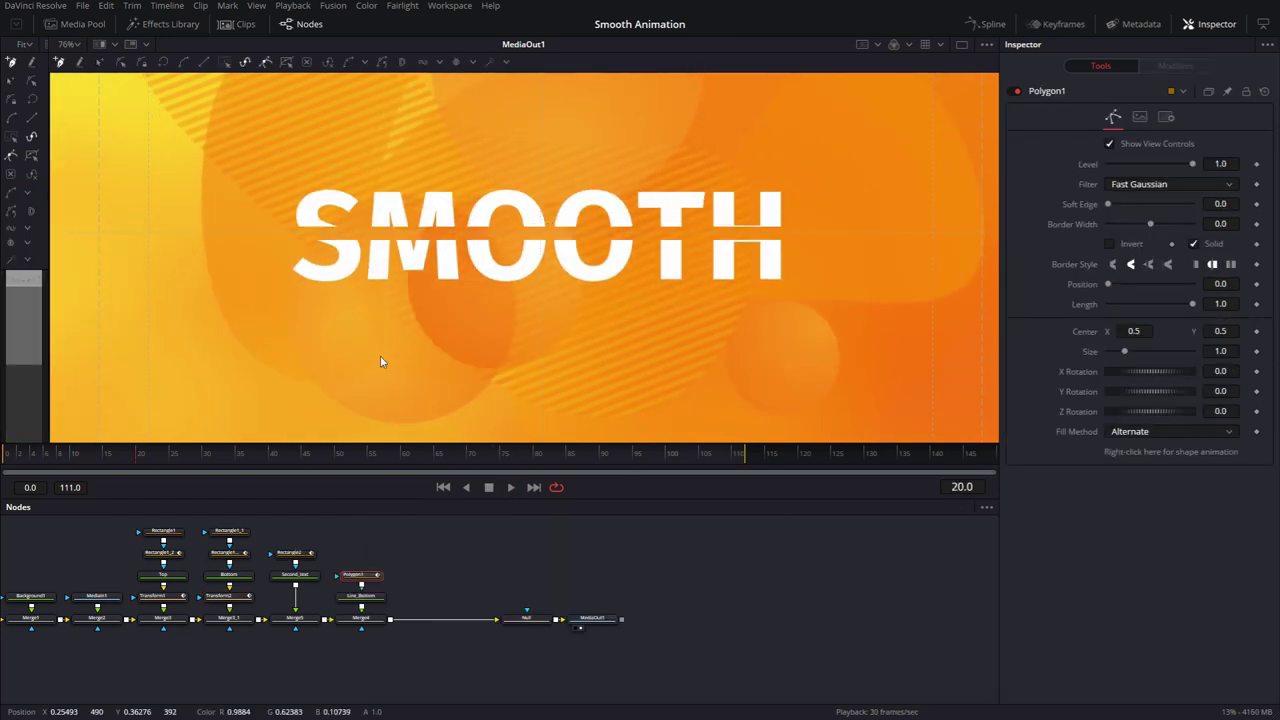
- Add a new Background2 node coloured bright green (Red 0.368, Green 1.0, Blue 0)
drag(593, 635, 638, 618)
click(516, 575)
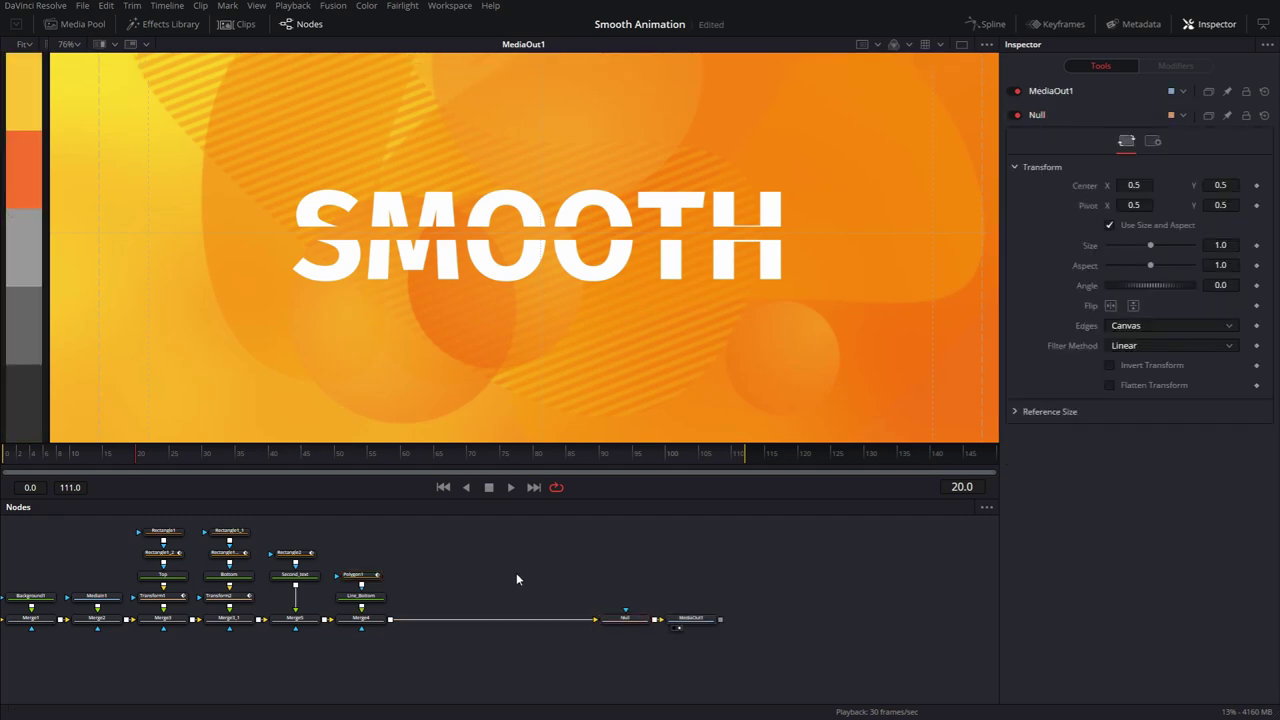
key(shift+space)
text(bg)
click(172, 374)
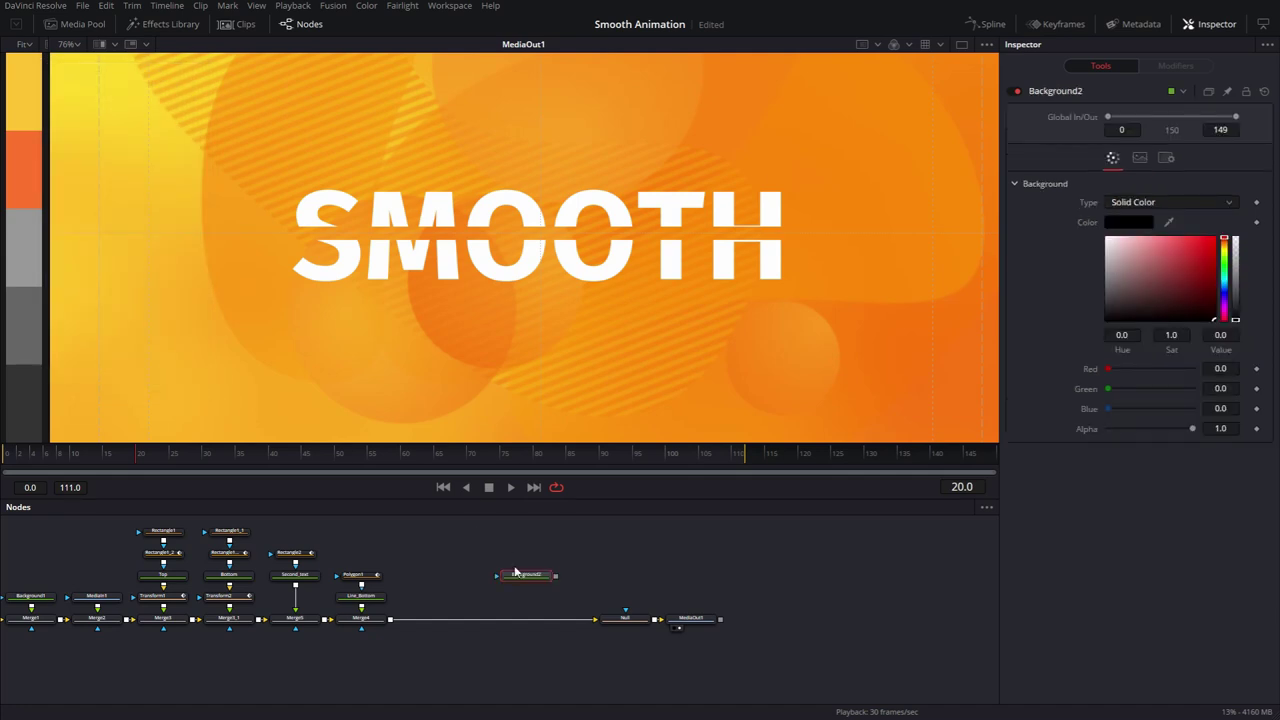
click(1224, 264)
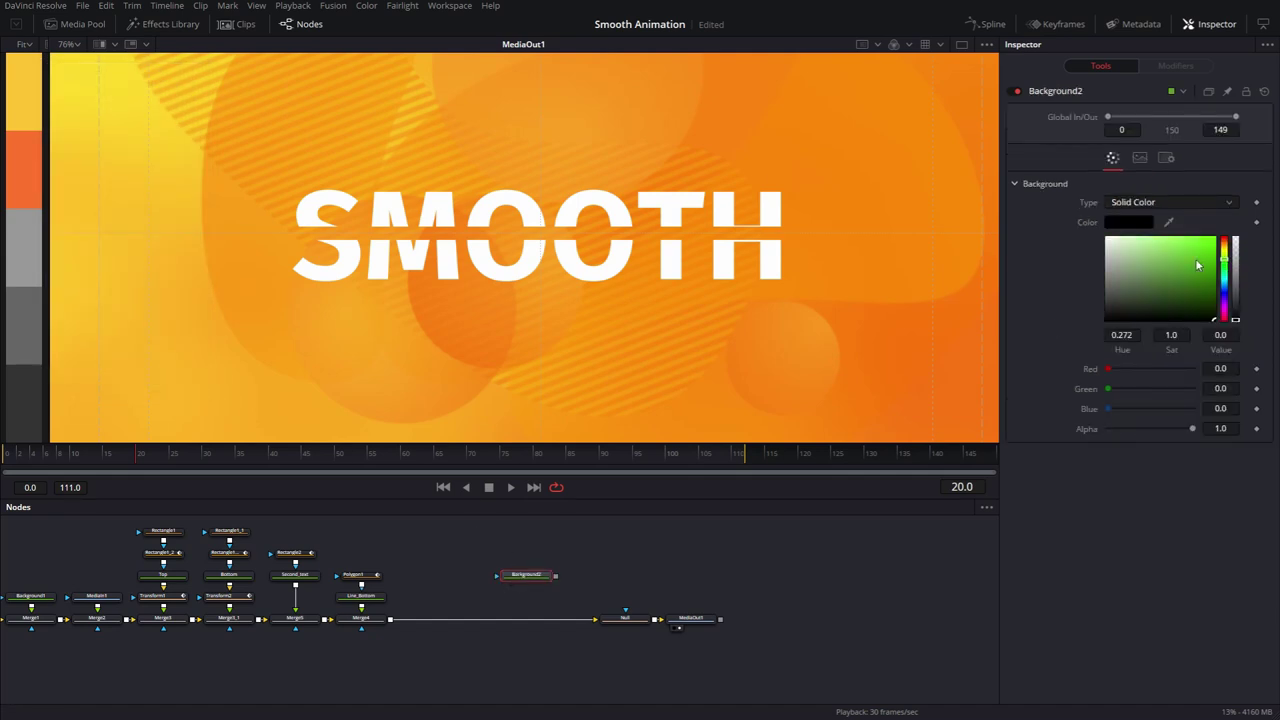
drag(1235, 318, 1237, 219)
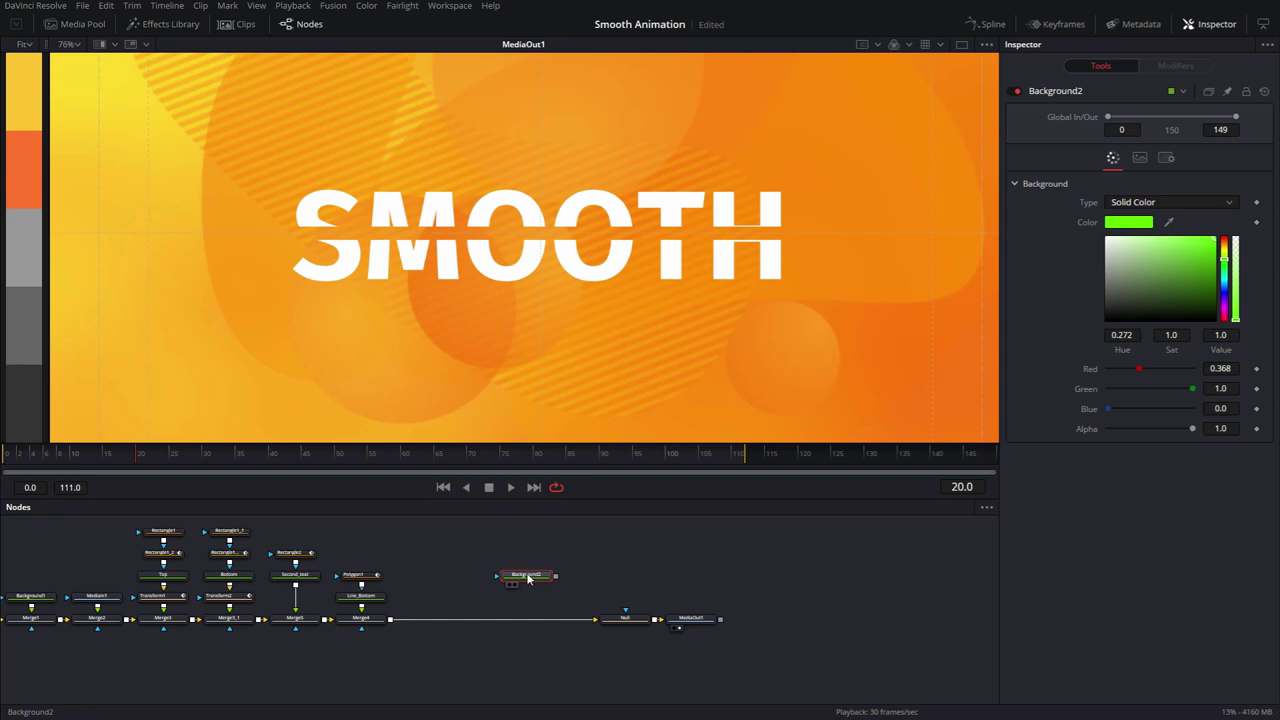
key(shift+space)
- Mask the green background with a Rectangle into a line of width 0.0016 at Center X 0.2486
text(rct)
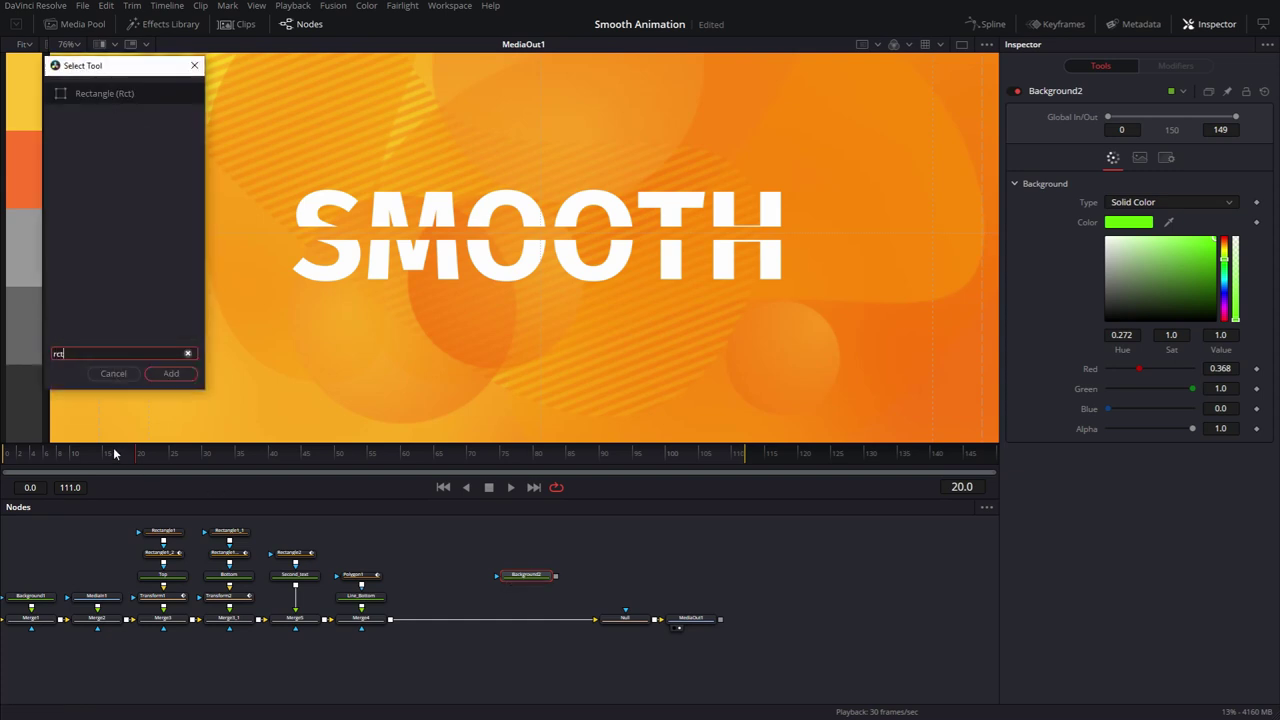
click(170, 379)
drag(555, 575, 488, 617)
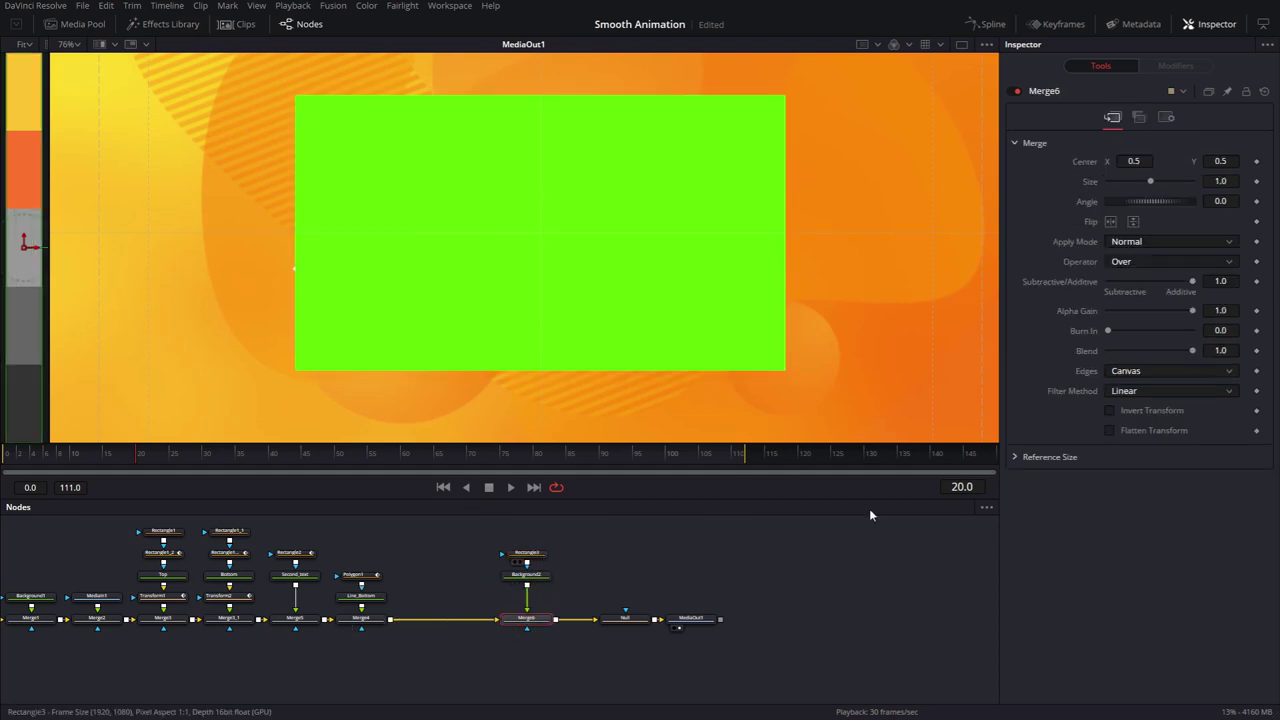
drag(1152, 314, 1107, 310)
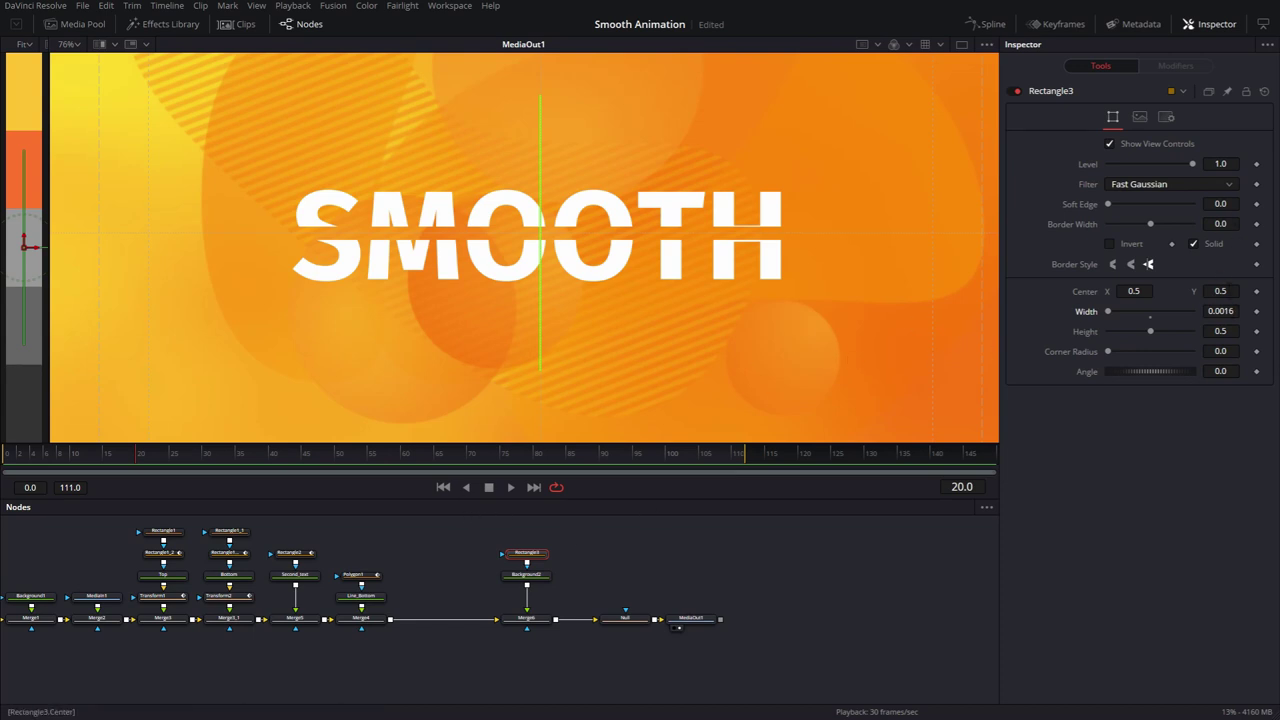
drag(1133, 291, 1112, 291)
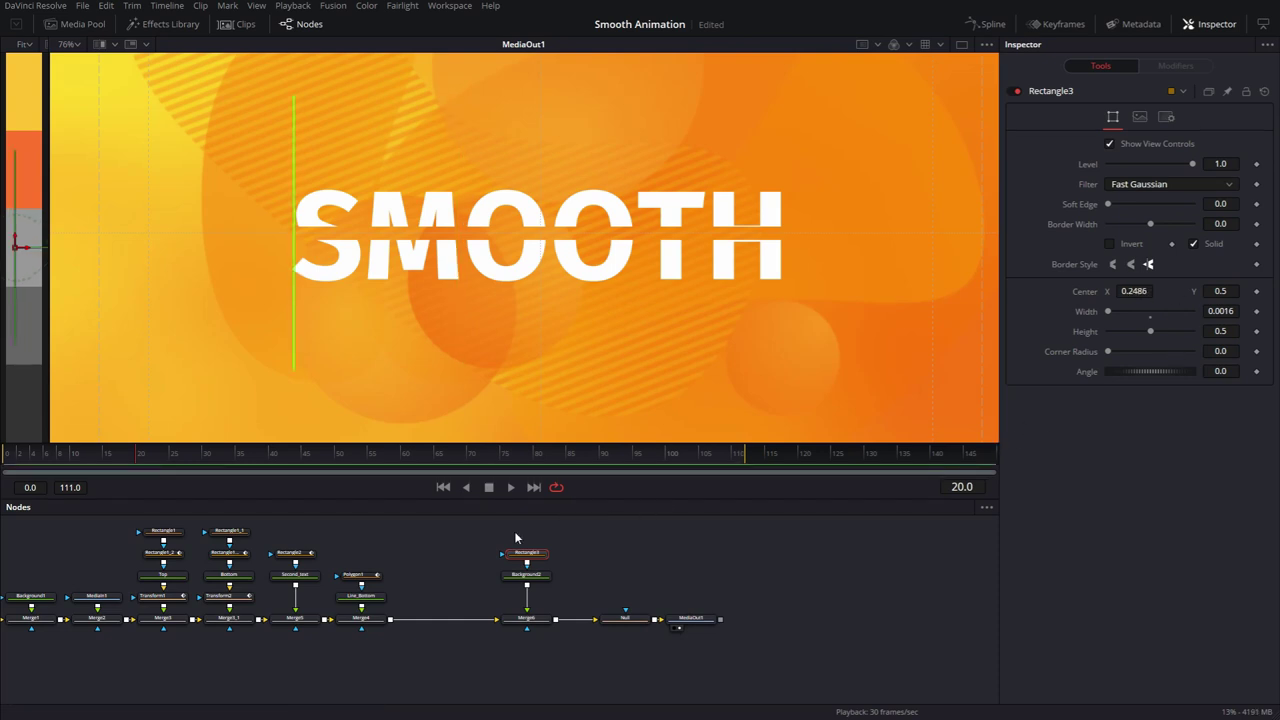
- Duplicate the line's Rectangle, Background and Merge nodes
drag(619, 606, 780, 626)
drag(498, 540, 562, 642)
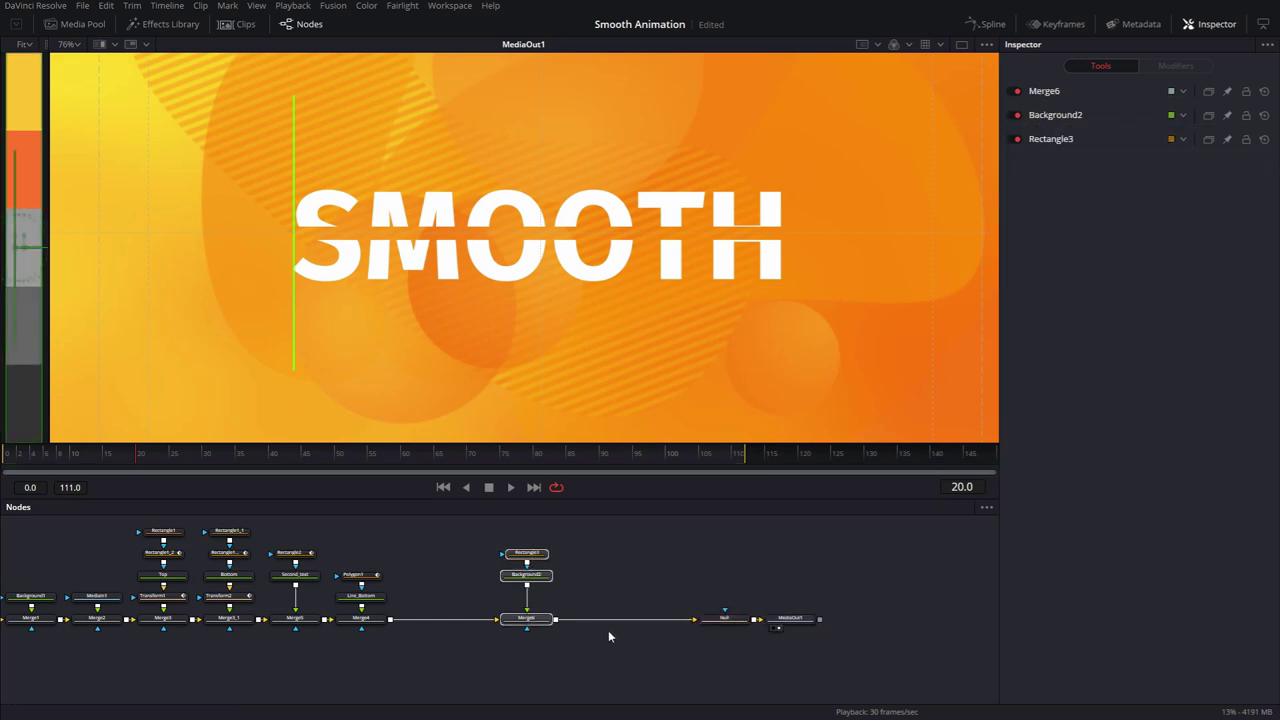
key(ctrl+c)
key(ctrl+v)
- Insert the duplicate into the chain and move Rectangle3_1's line to SMOOTH's right edge (X ≈ 0.745)
drag(640, 642, 608, 625)
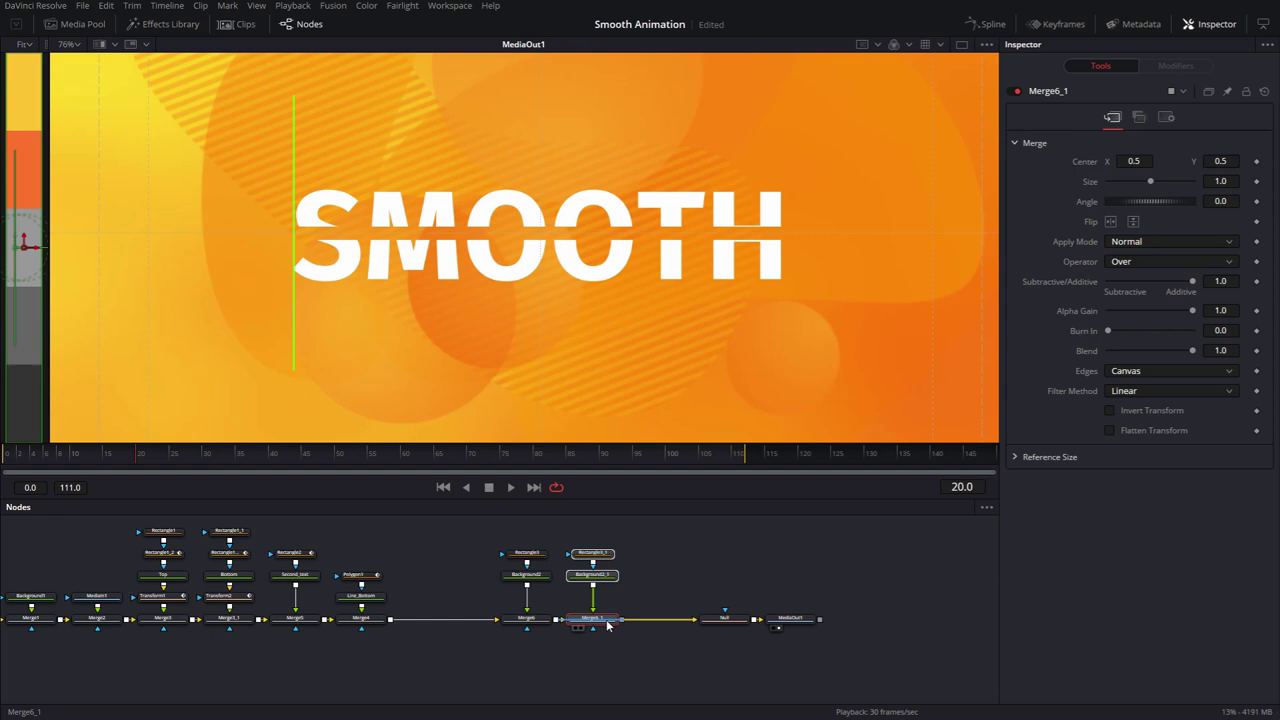
click(643, 566)
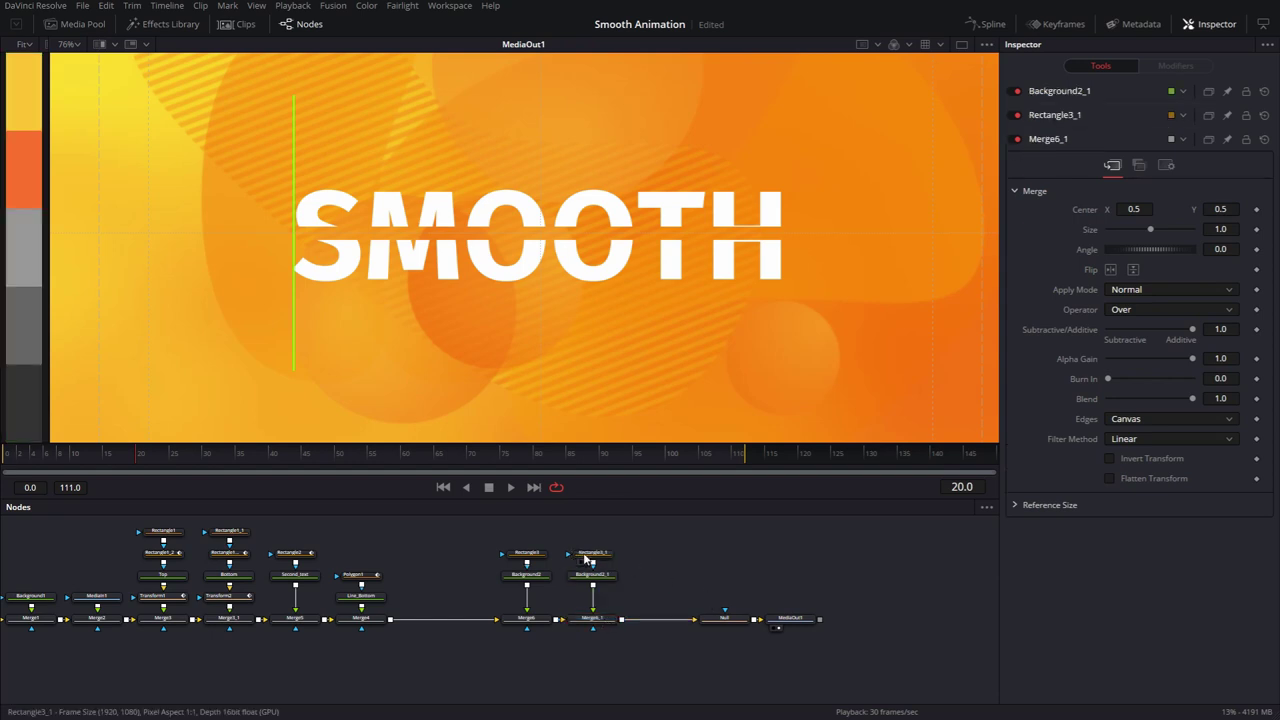
click(590, 562)
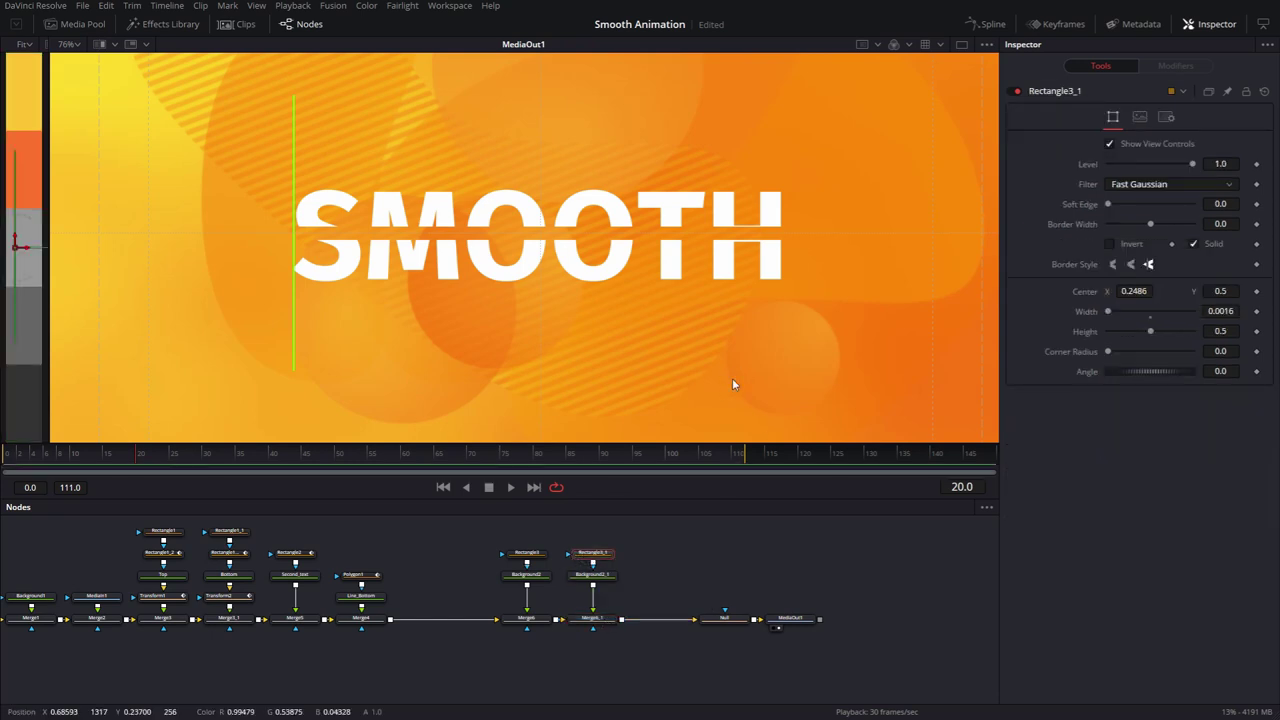
click(986, 45)
click(928, 77)
drag(312, 262, 790, 258)
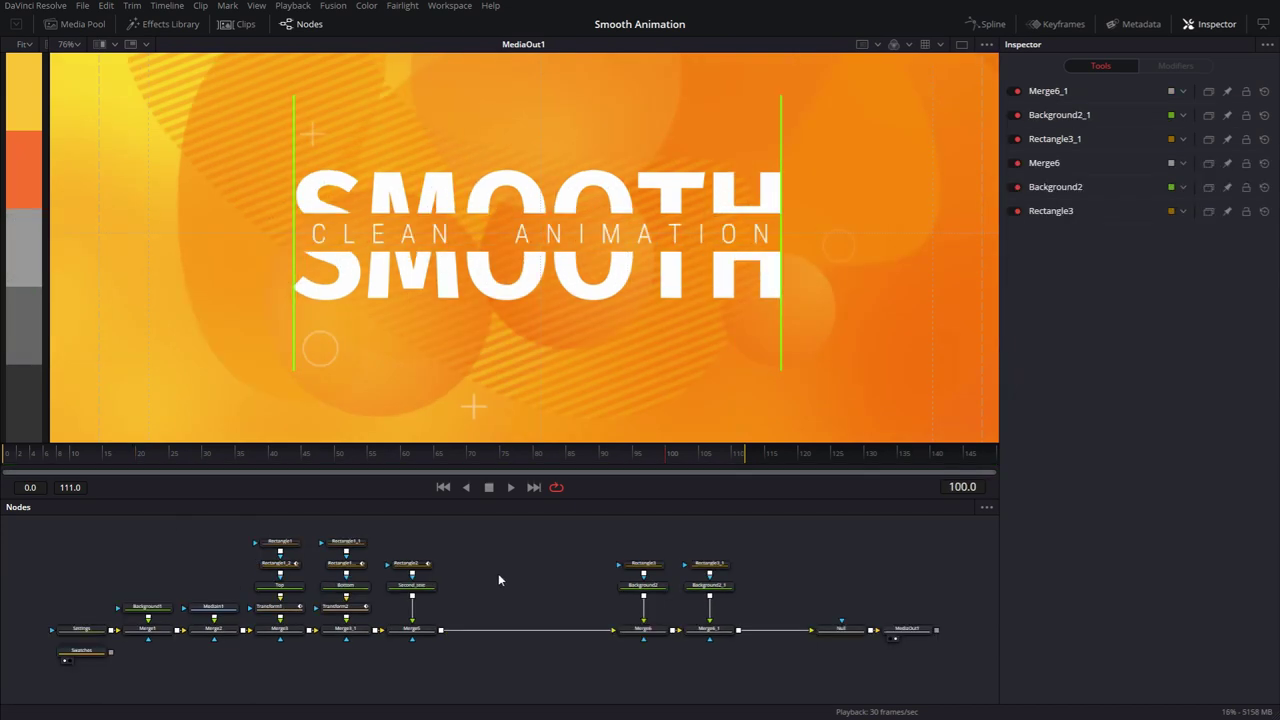
- Add a new Background3 node above the Merge5 link and make it pure white
key(shift+space)
text(rct)
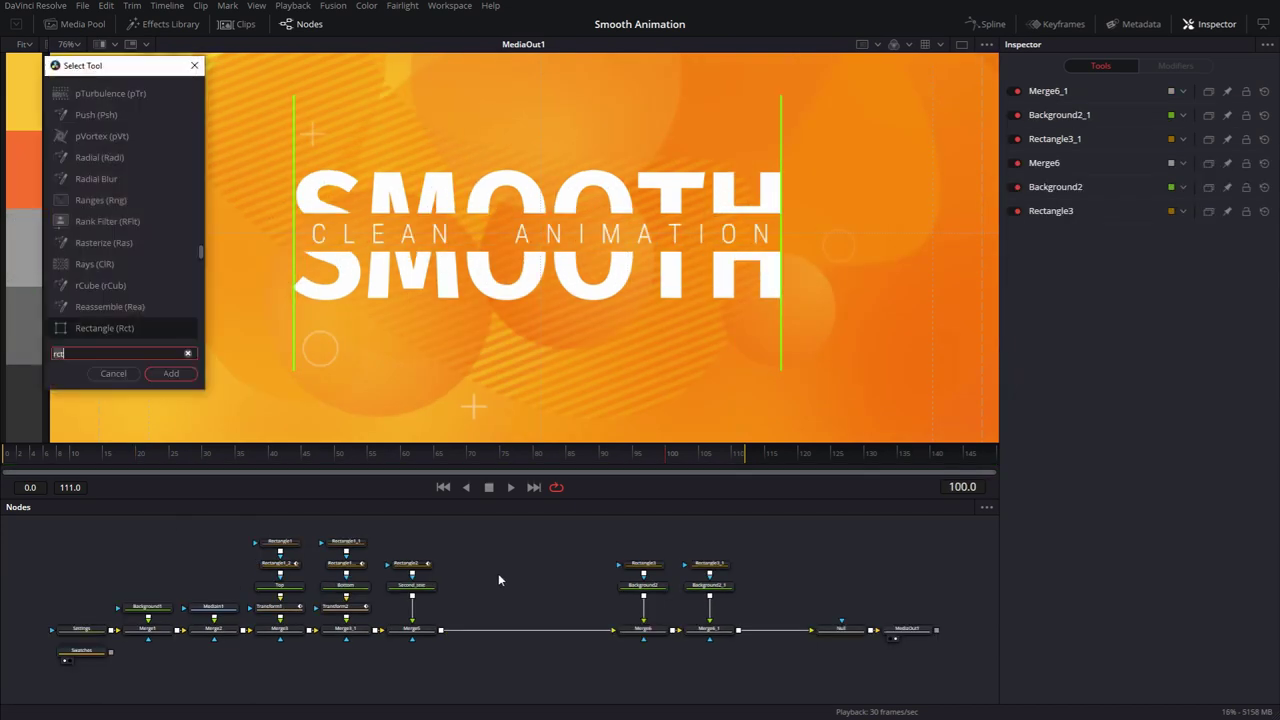
key(BackSpace)
key(BackSpace)
key(BackSpace)
text(bg)
key(Return)
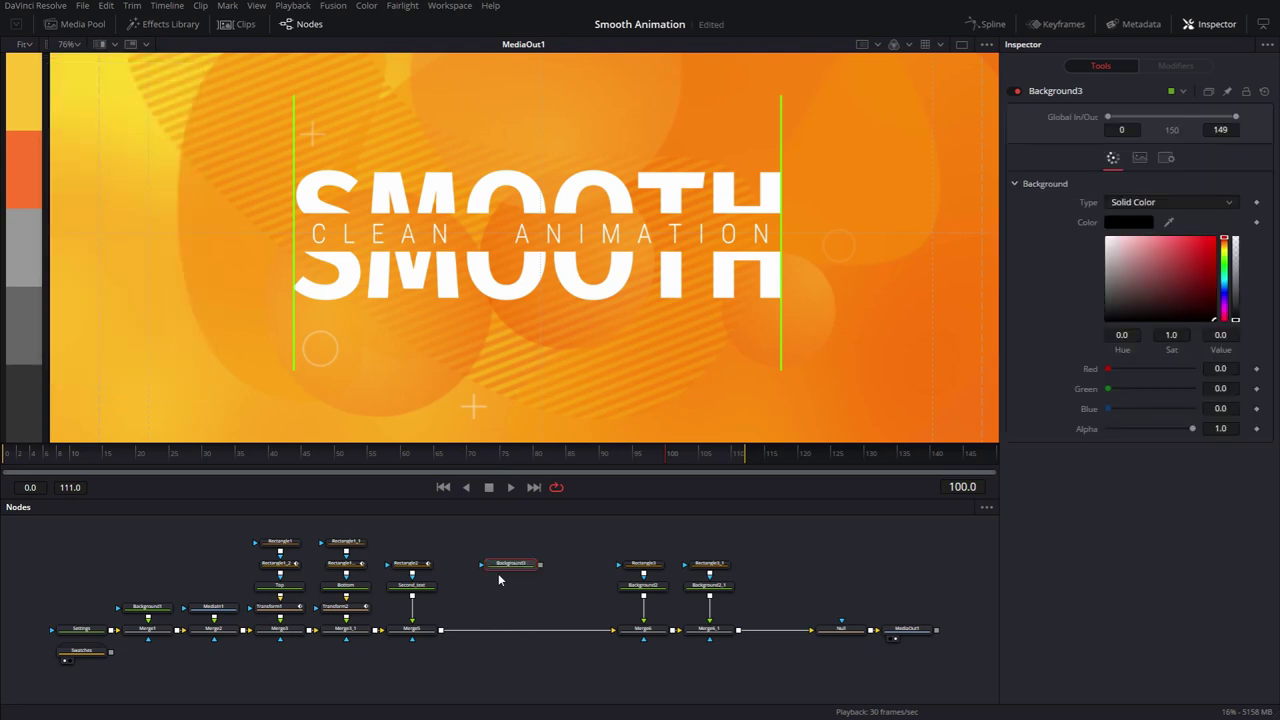
drag(513, 575, 481, 620)
drag(1107, 307, 1107, 239)
- Mask it with a Polygon line joining the bottoms of the left and right green lines
key(shift+space)
text(Polygon)
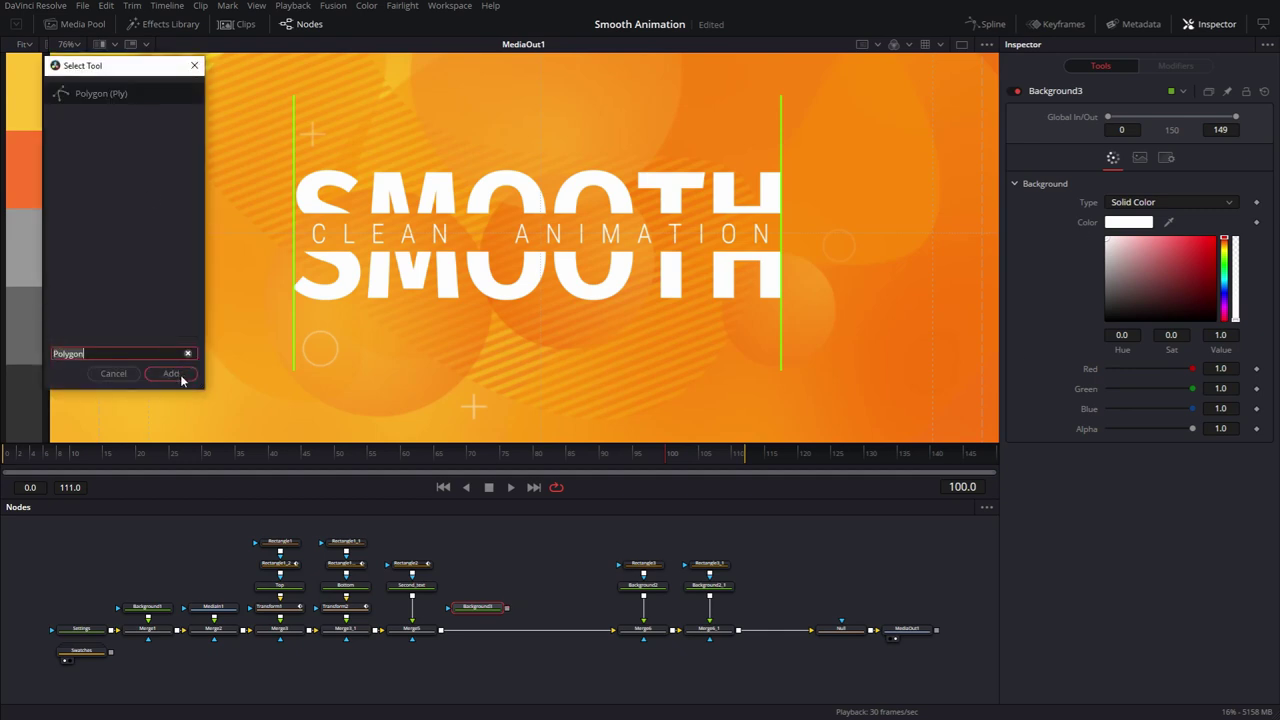
click(172, 374)
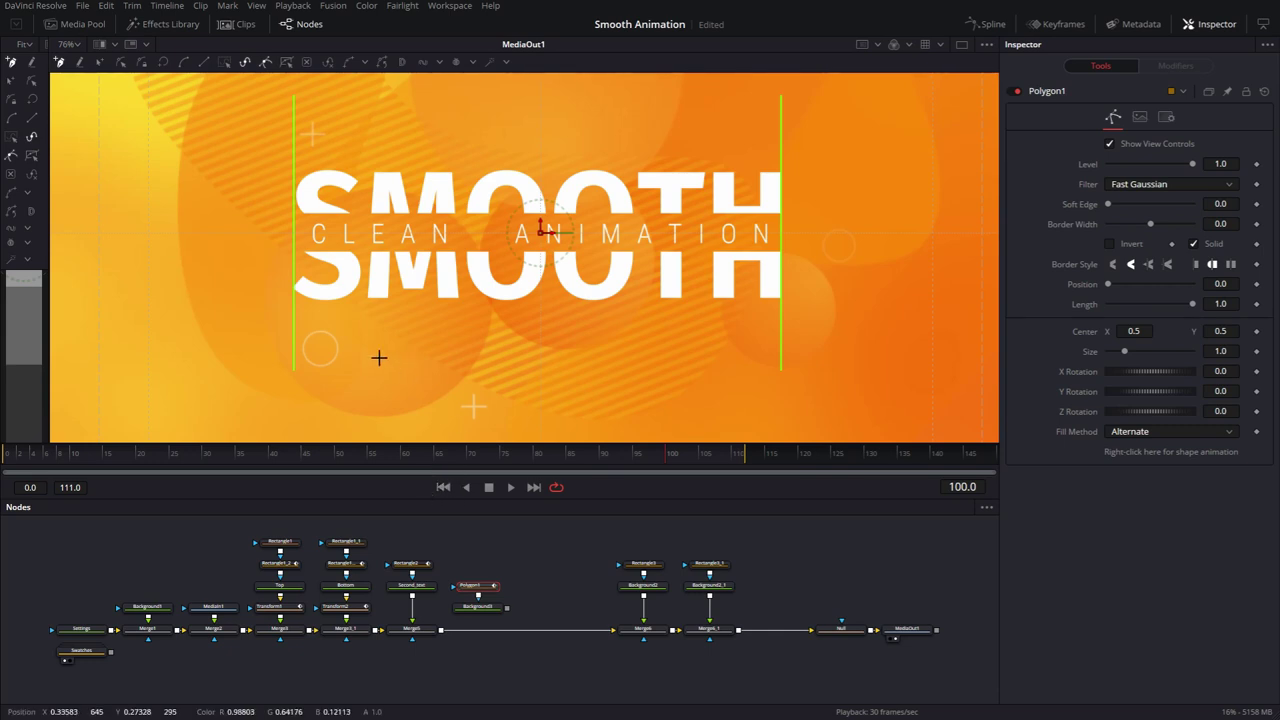
click(293, 320)
click(781, 318)
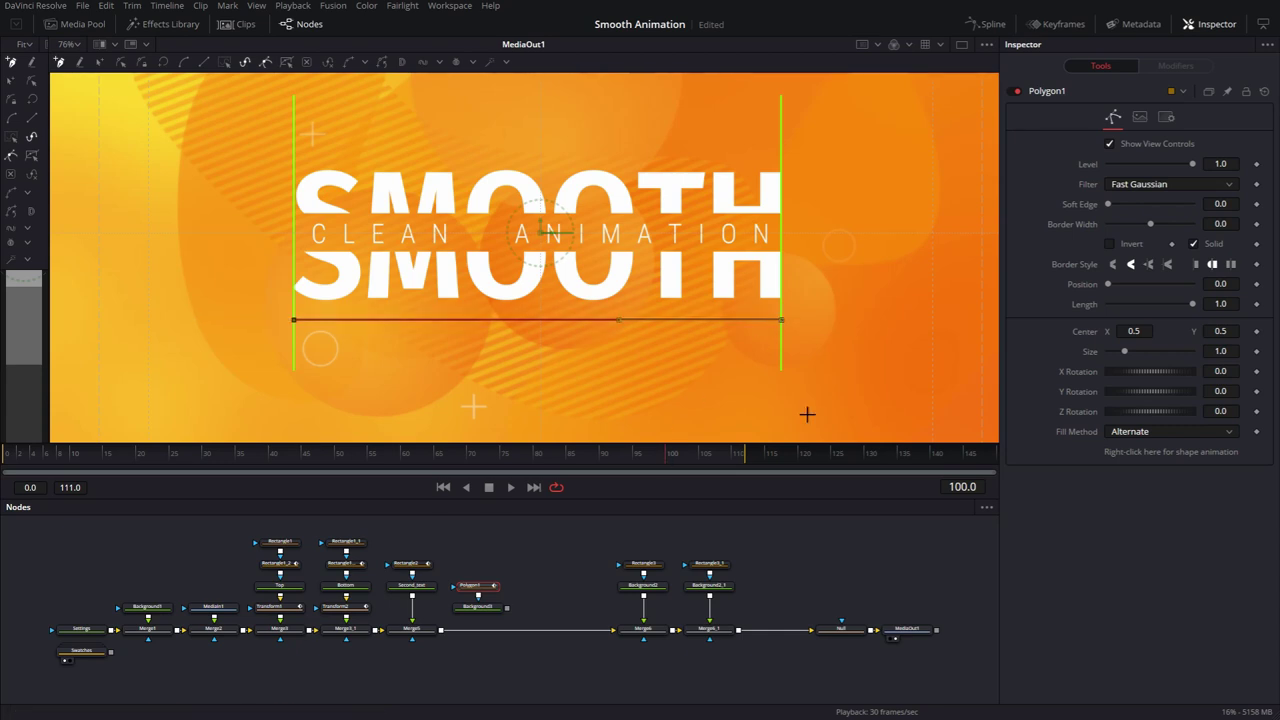
drag(1153, 226, 1175, 228)
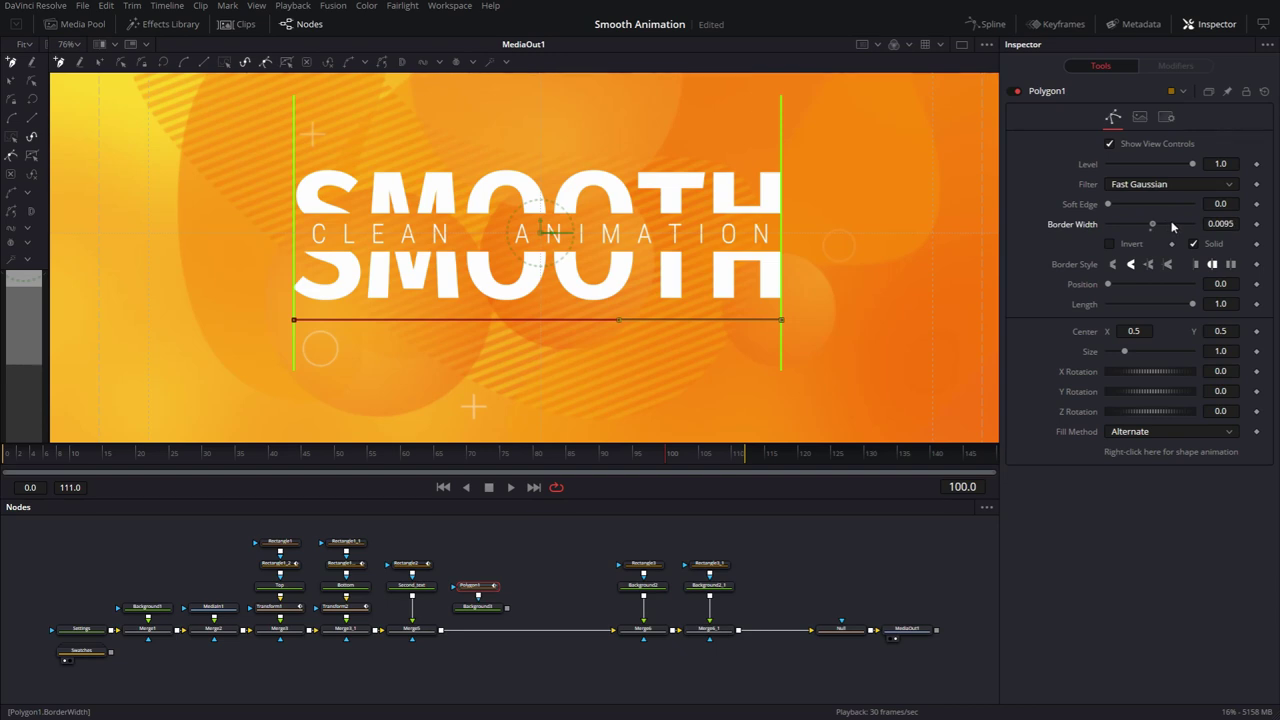
- Merge the white line into the composite chain and set its border width to 0.0051
click(563, 575)
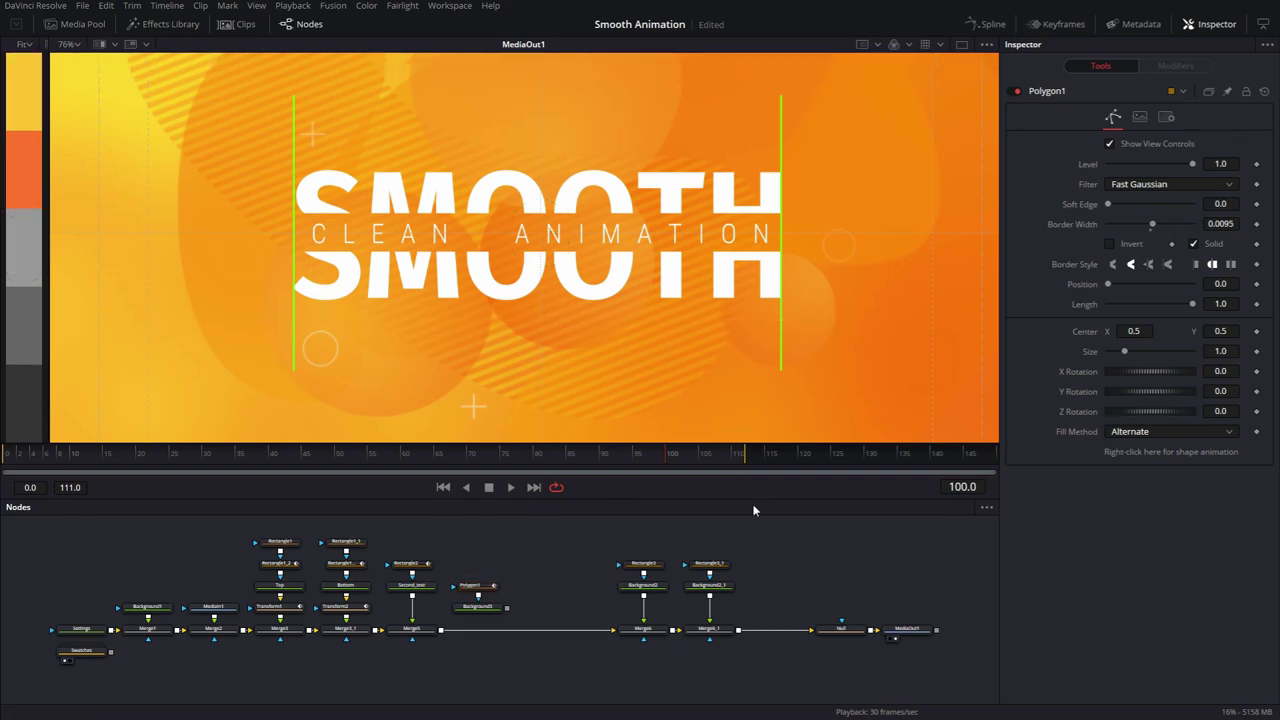
drag(507, 607, 442, 634)
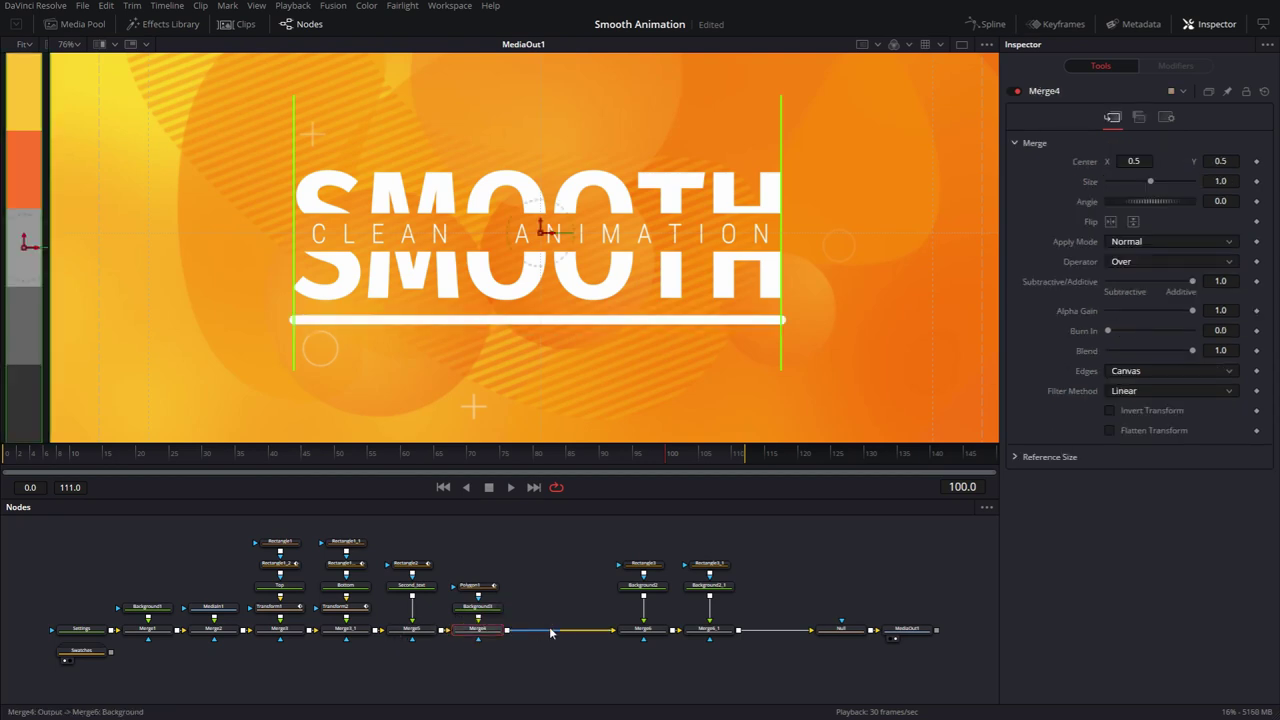
click(497, 585)
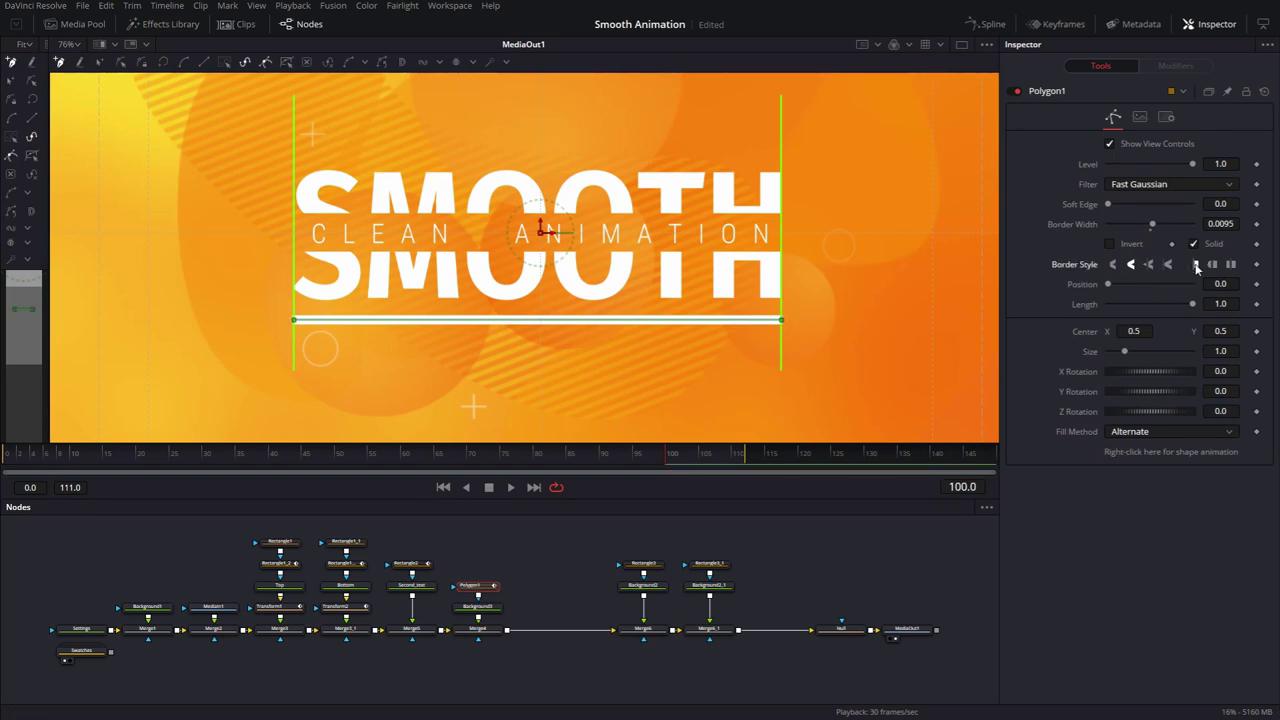
drag(1152, 225, 1146, 223)
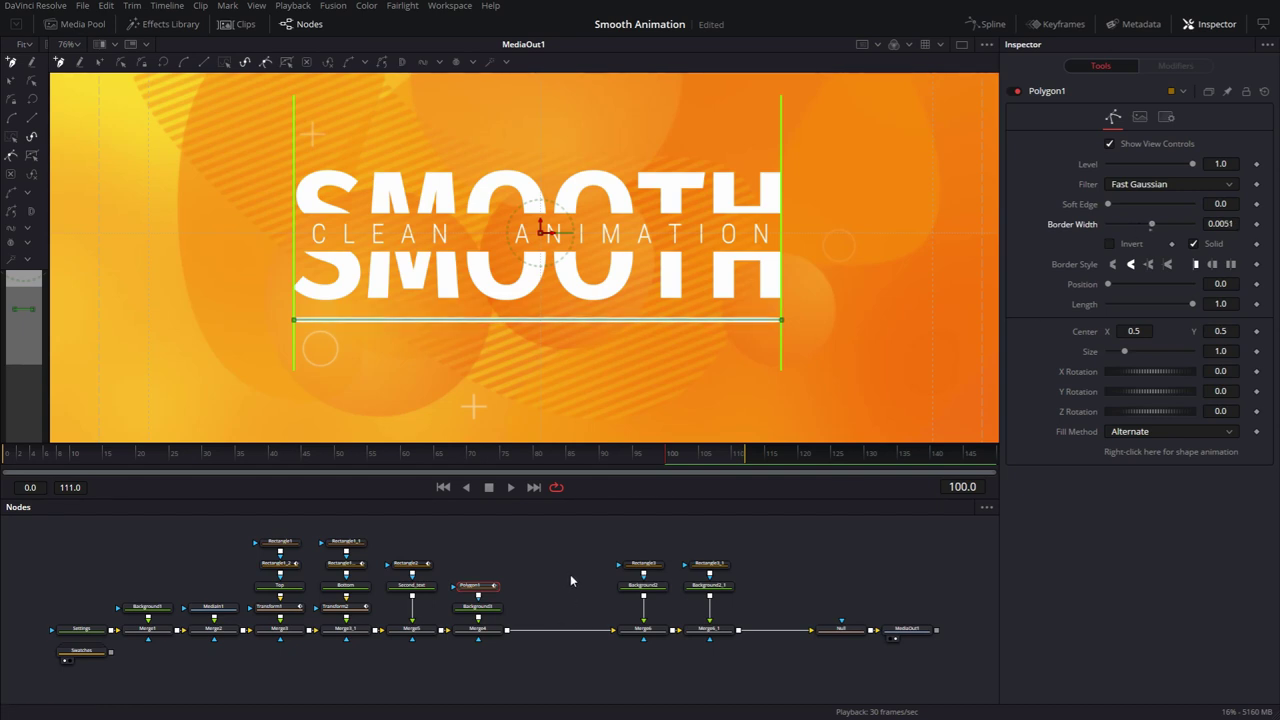
click(571, 572)
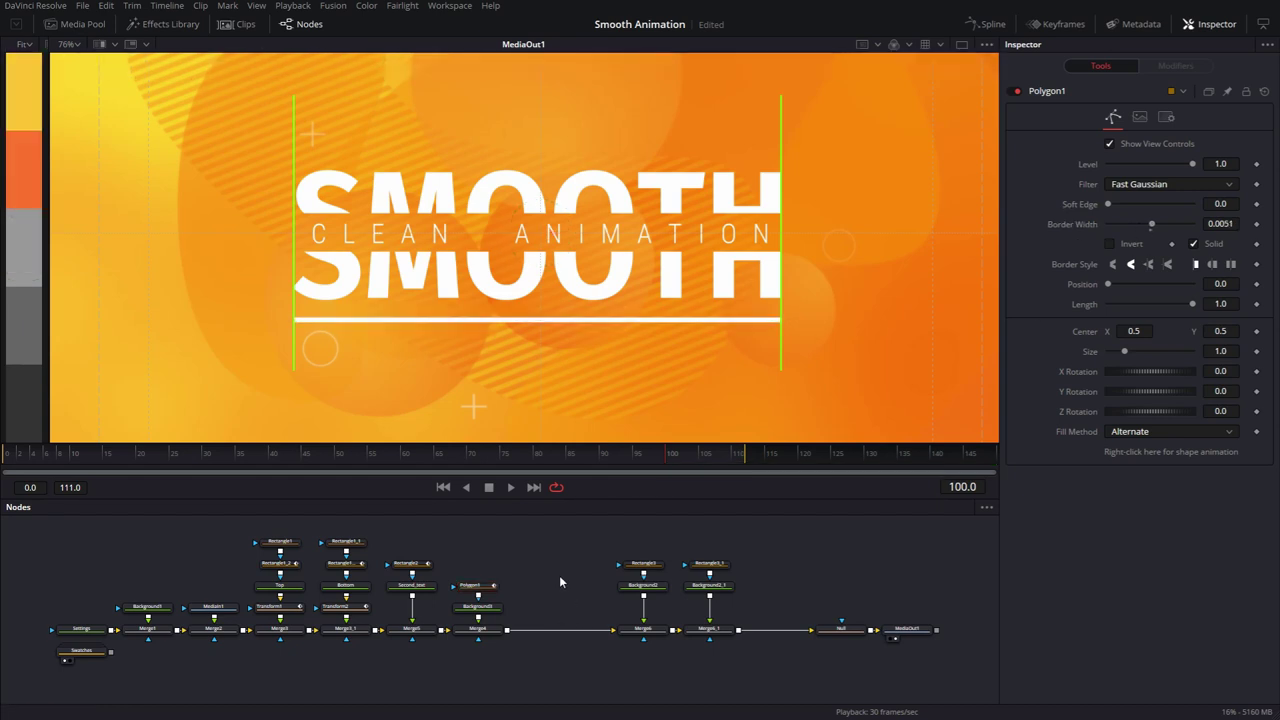
click(477, 591)
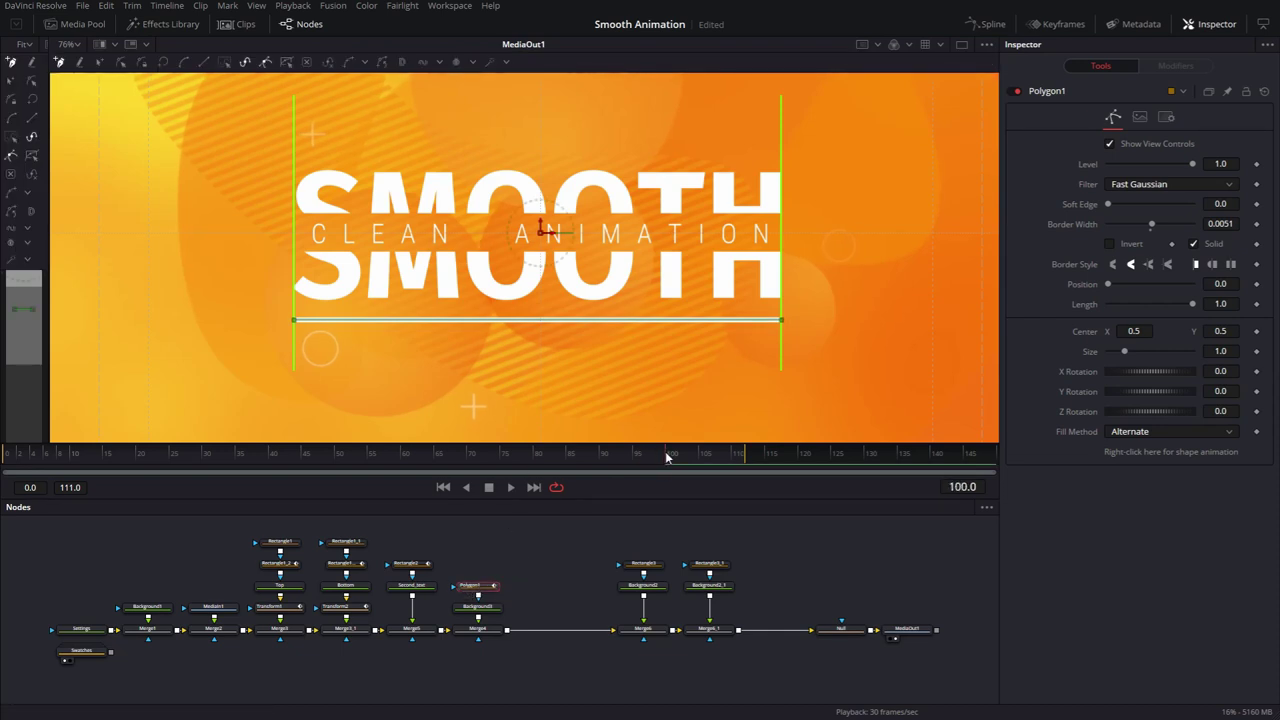
- Keyframe Polygon1 Length at 1.0 on frame 100 and 0.0 on frame 60
click(1256, 303)
drag(691, 451, 407, 460)
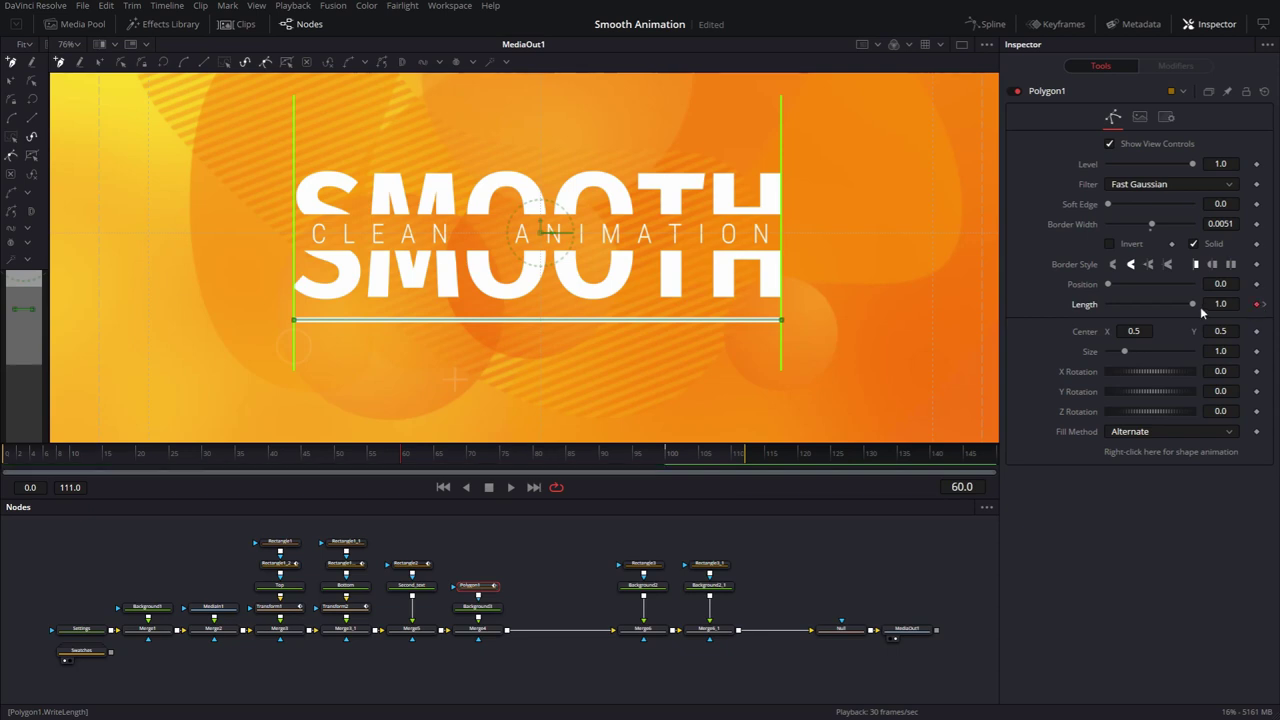
drag(1194, 304, 1107, 304)
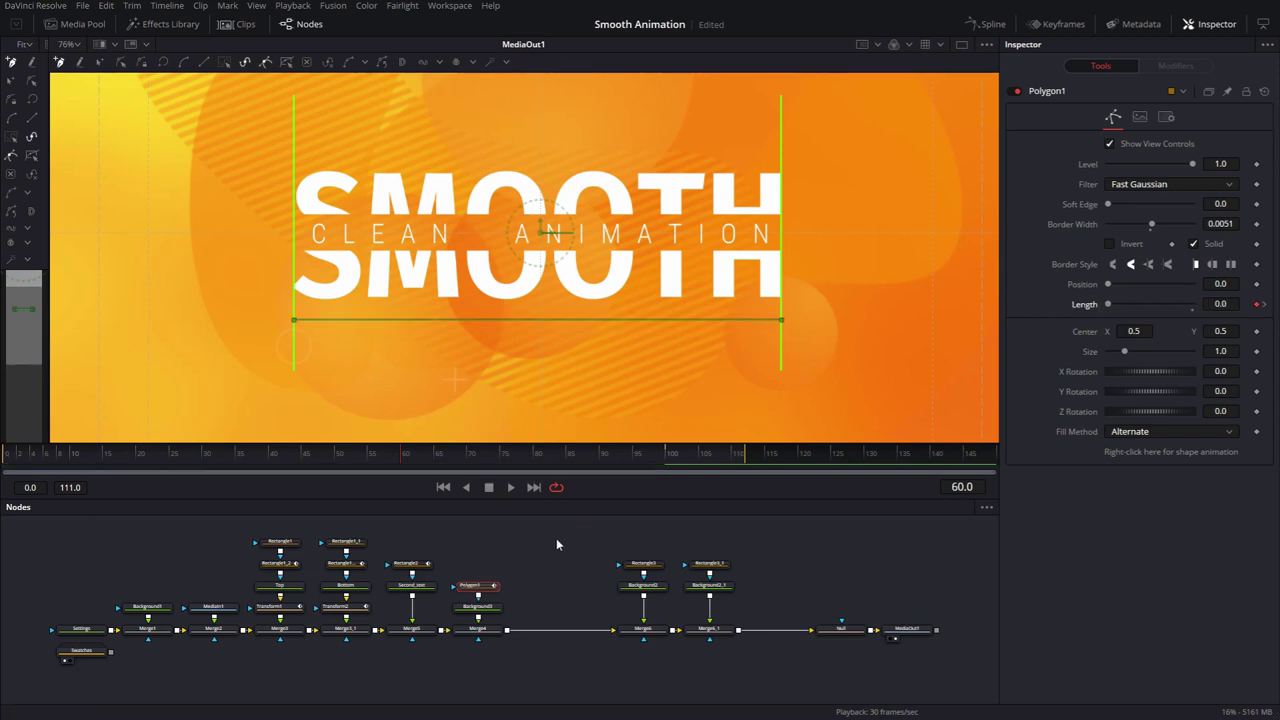
- Smooth the Length keys in the Spline editor so the draw-on starts fast and settles slowly
click(985, 23)
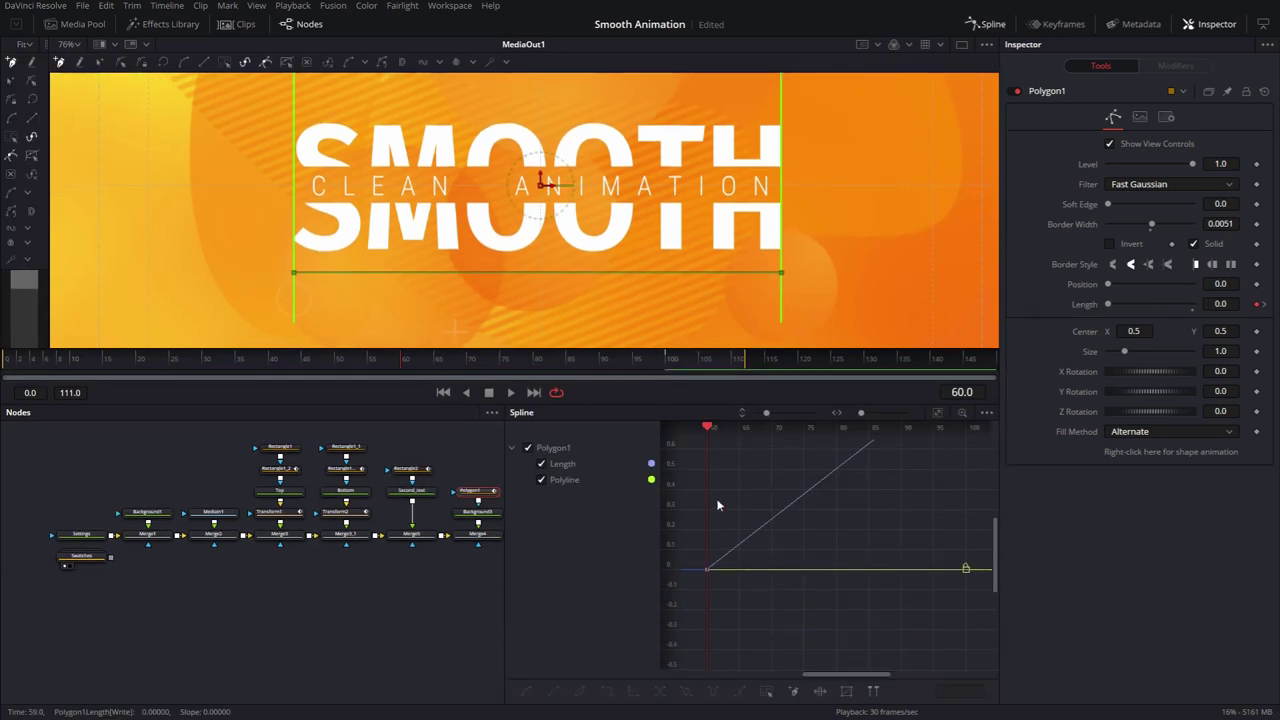
click(542, 480)
click(562, 463)
drag(697, 666, 986, 446)
key(s)
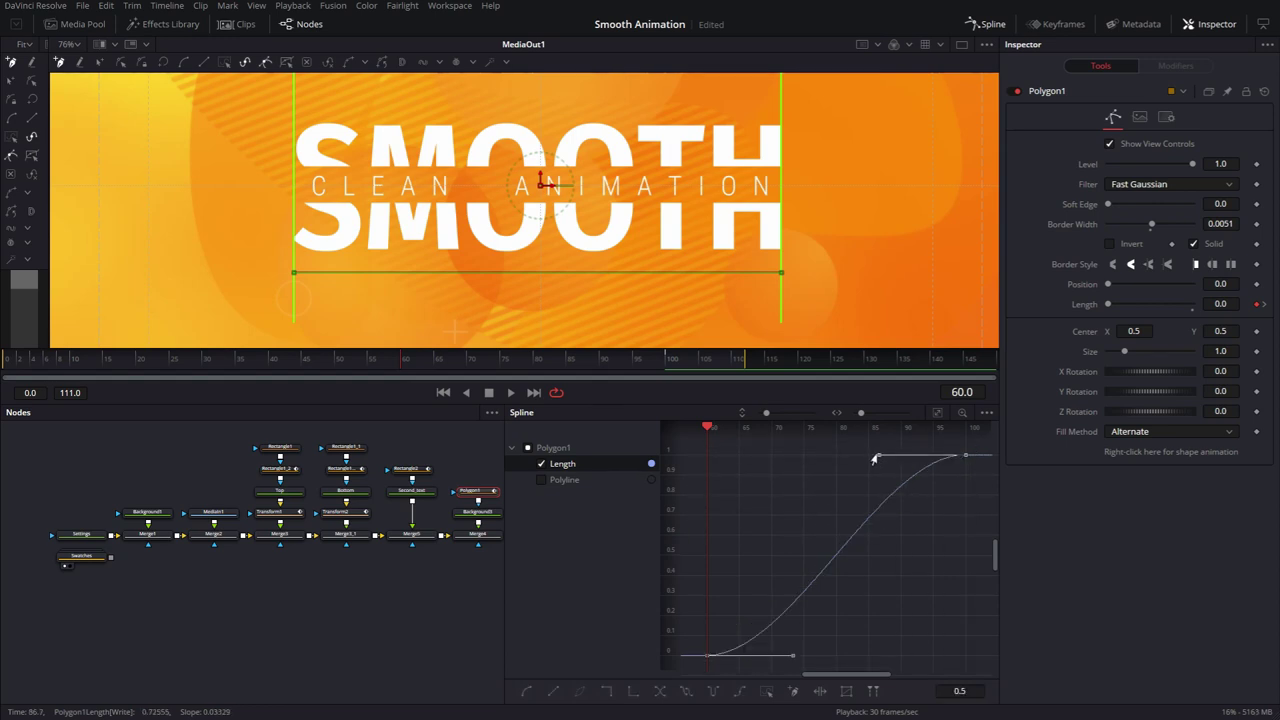
drag(875, 459, 706, 462)
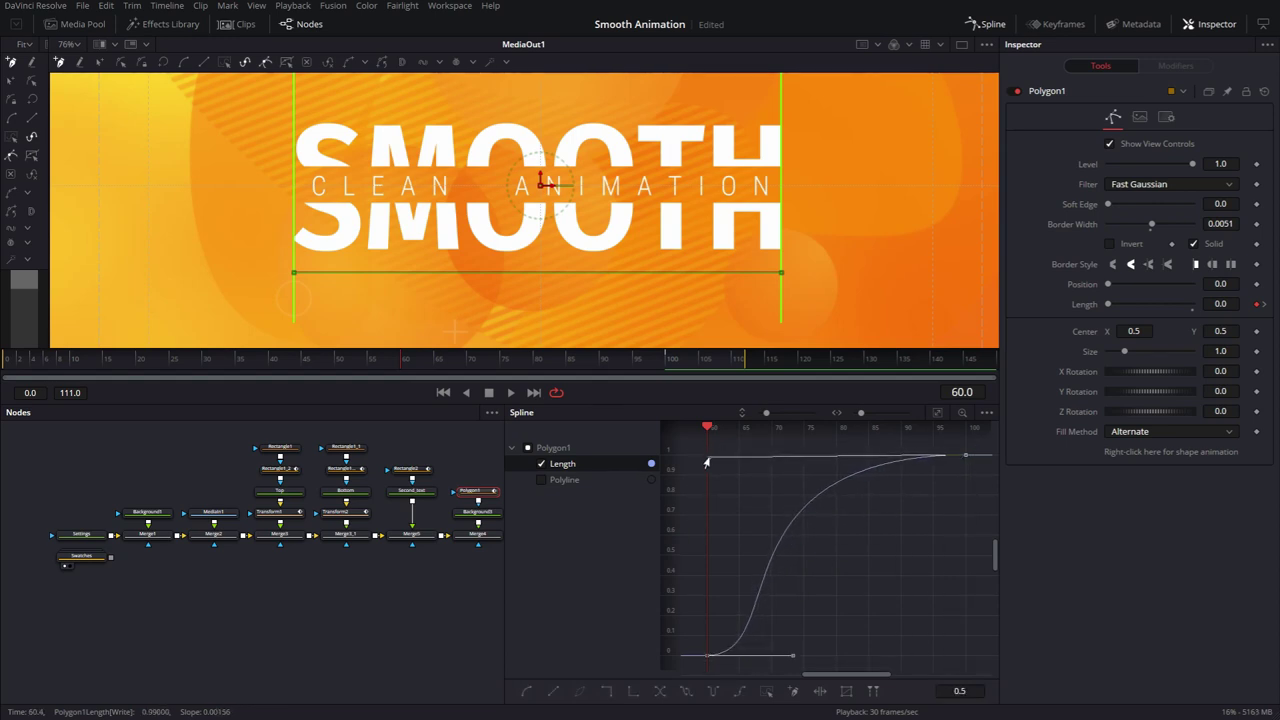
click(988, 23)
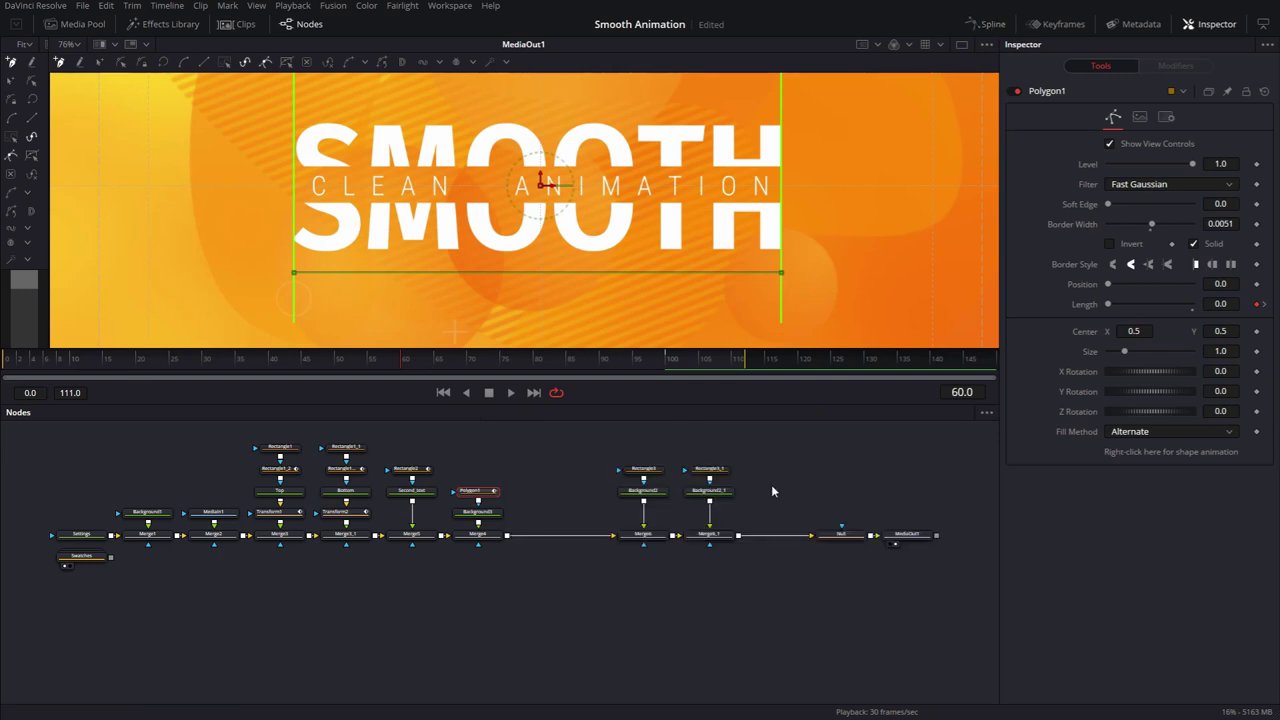
drag(578, 462, 490, 559)
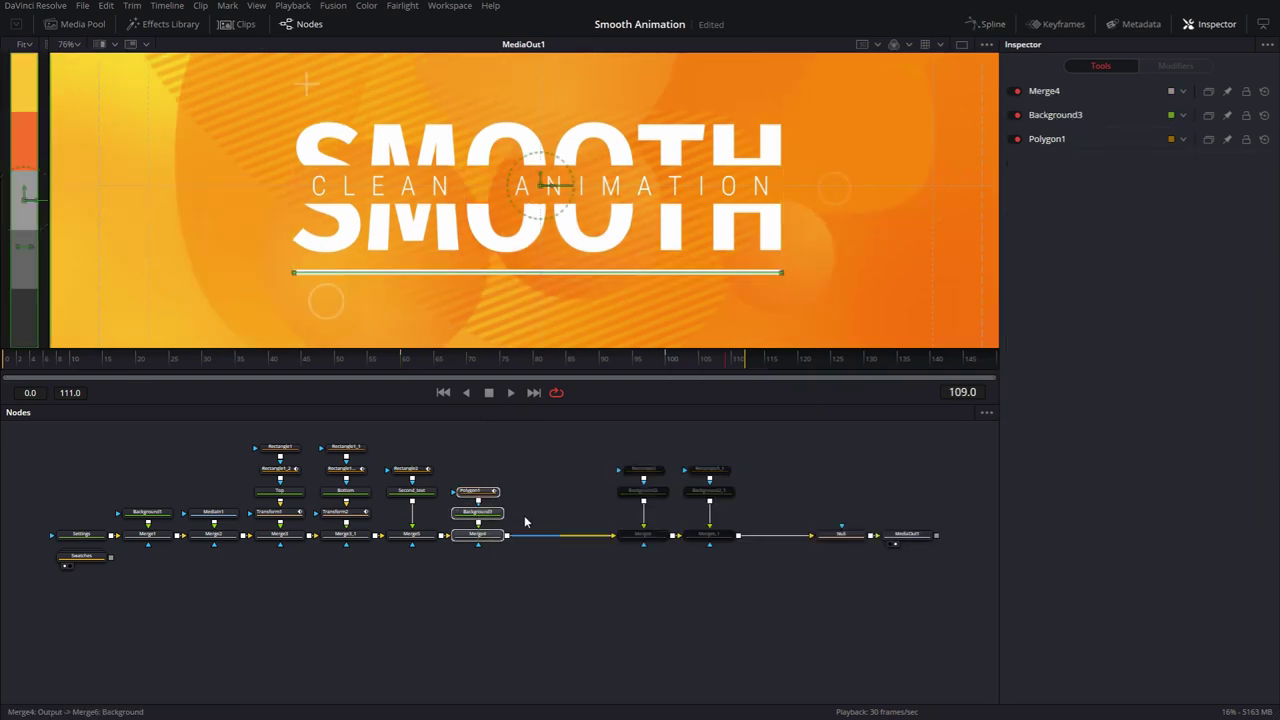
- Duplicate the Polygon1, Background3 and Merge4 line-accent nodes and move the copies up
key(ctrl+c)
key(ctrl+v)
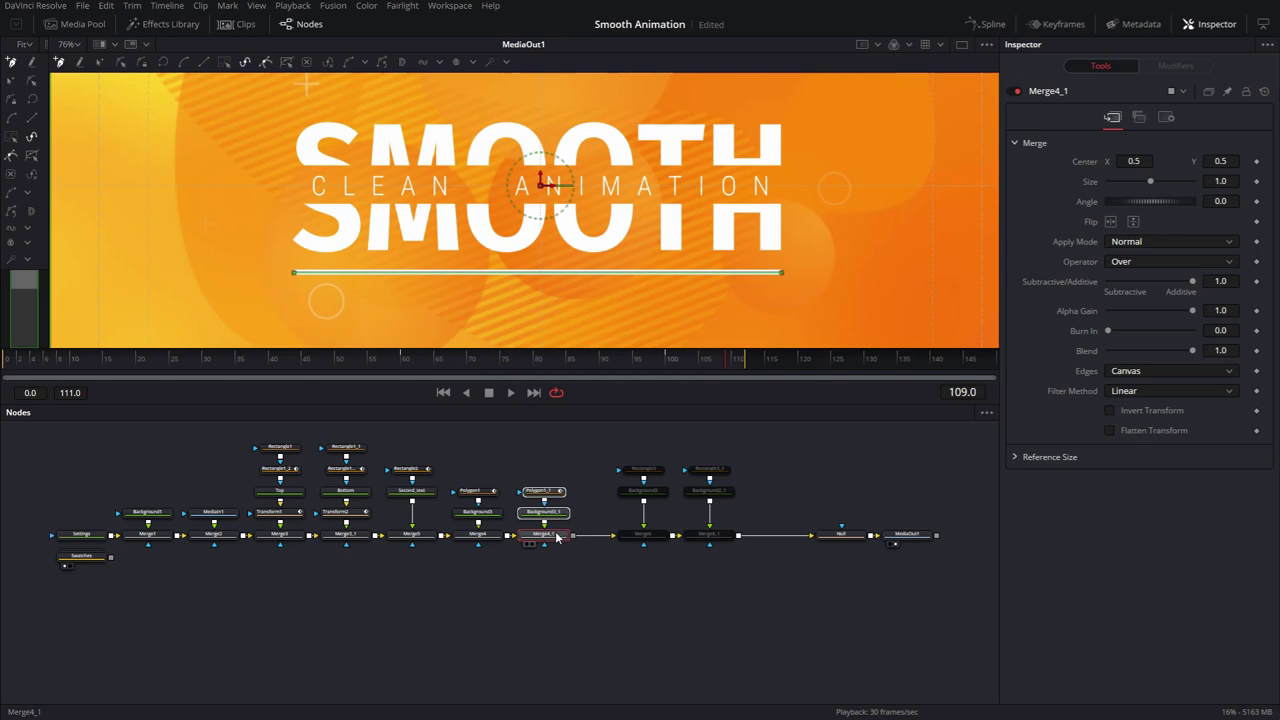
click(560, 512)
drag(528, 470, 557, 495)
- Add a Transform after Background3_1 and flip it vertically so the line sits above SMOOTH
click(557, 495)
key(shift+space)
text(xf)
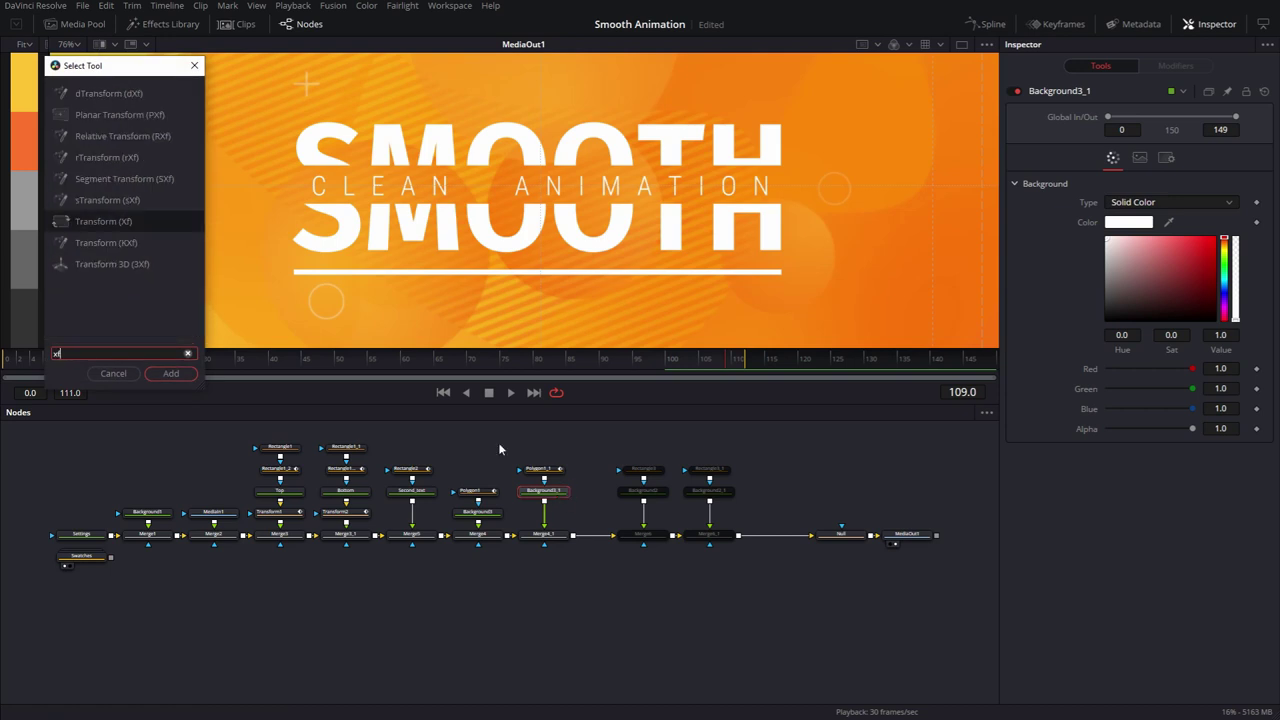
click(170, 374)
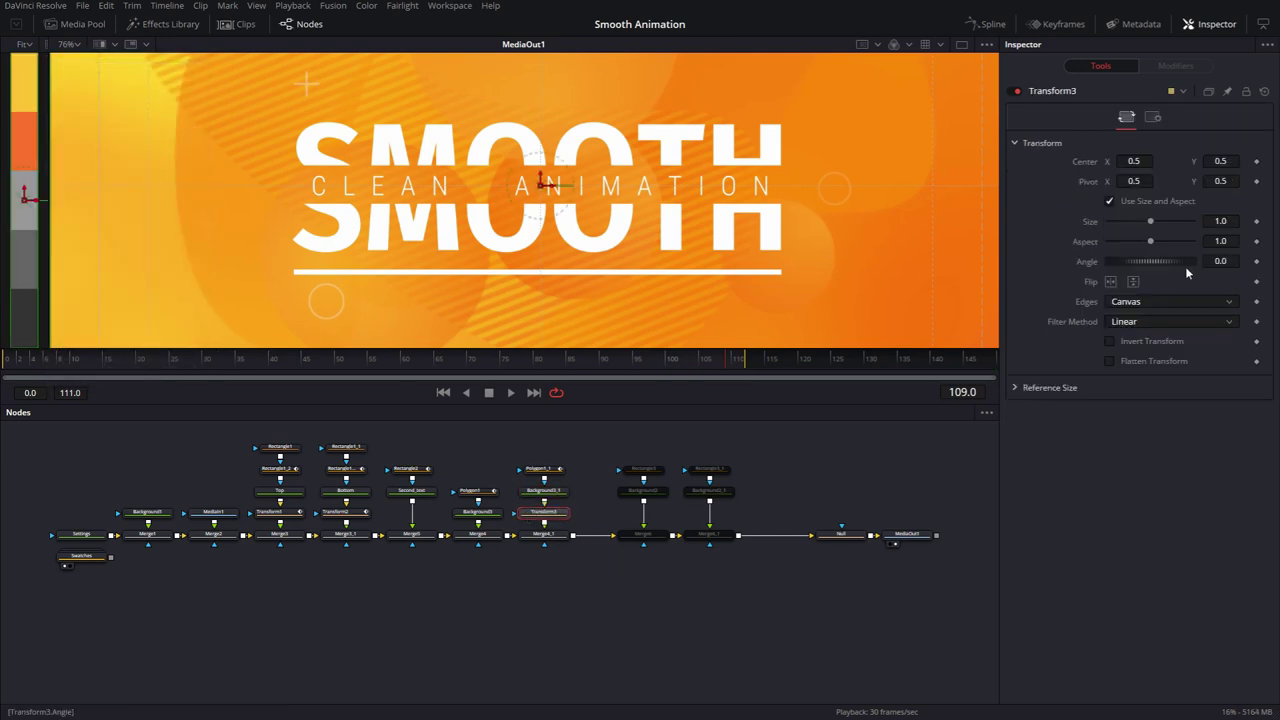
click(1134, 282)
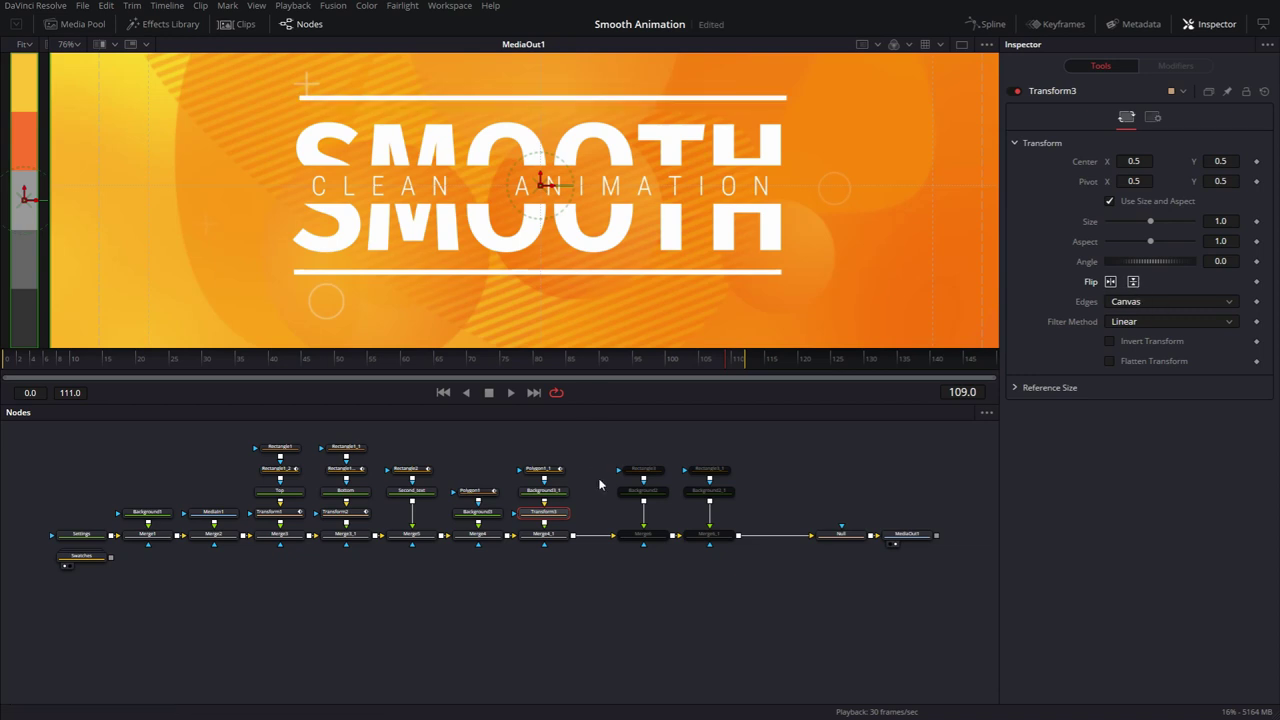
click(590, 451)
click(443, 392)
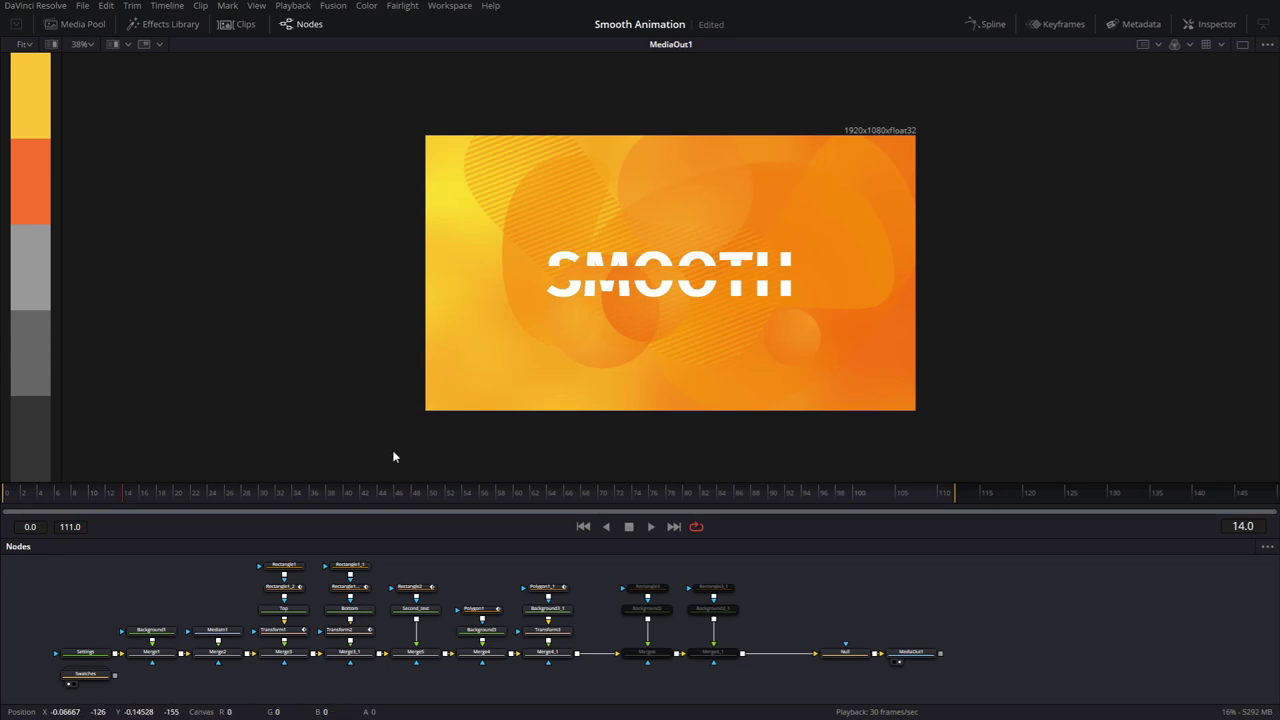
- Delete the Swatches node and play the title from frame 0 at 100% in the enlarged viewer
click(85, 674)
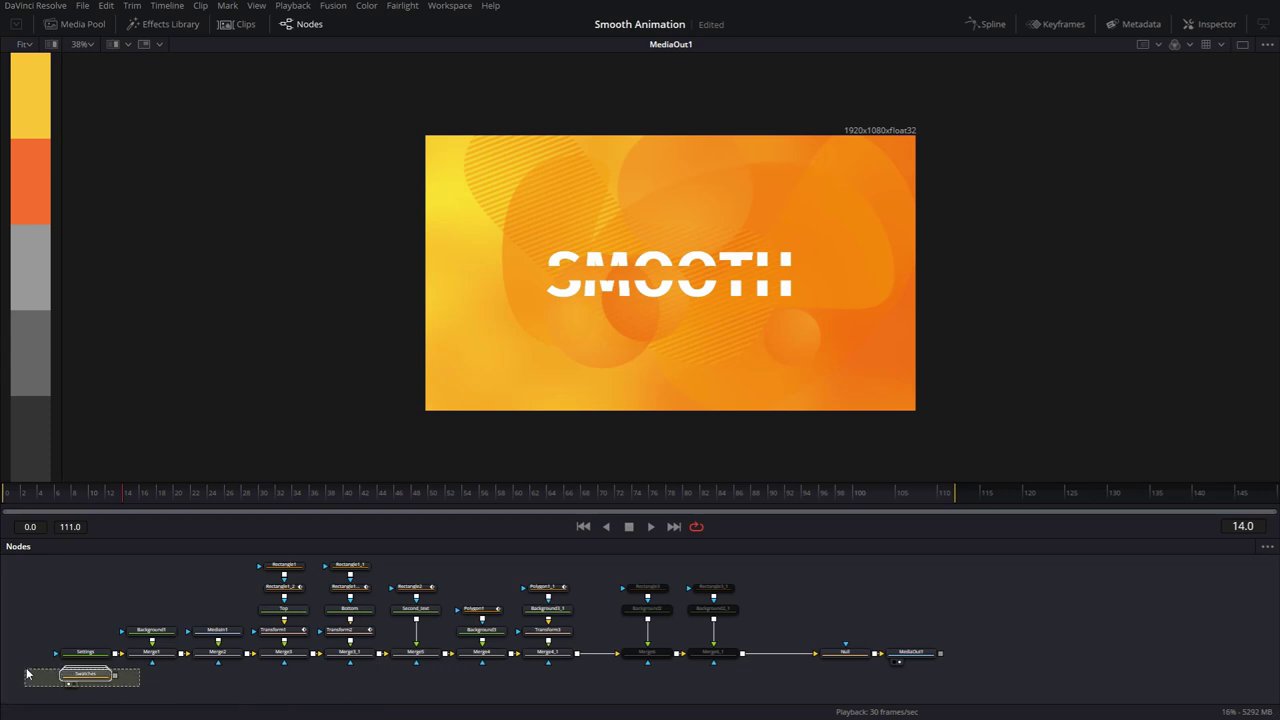
key(Delete)
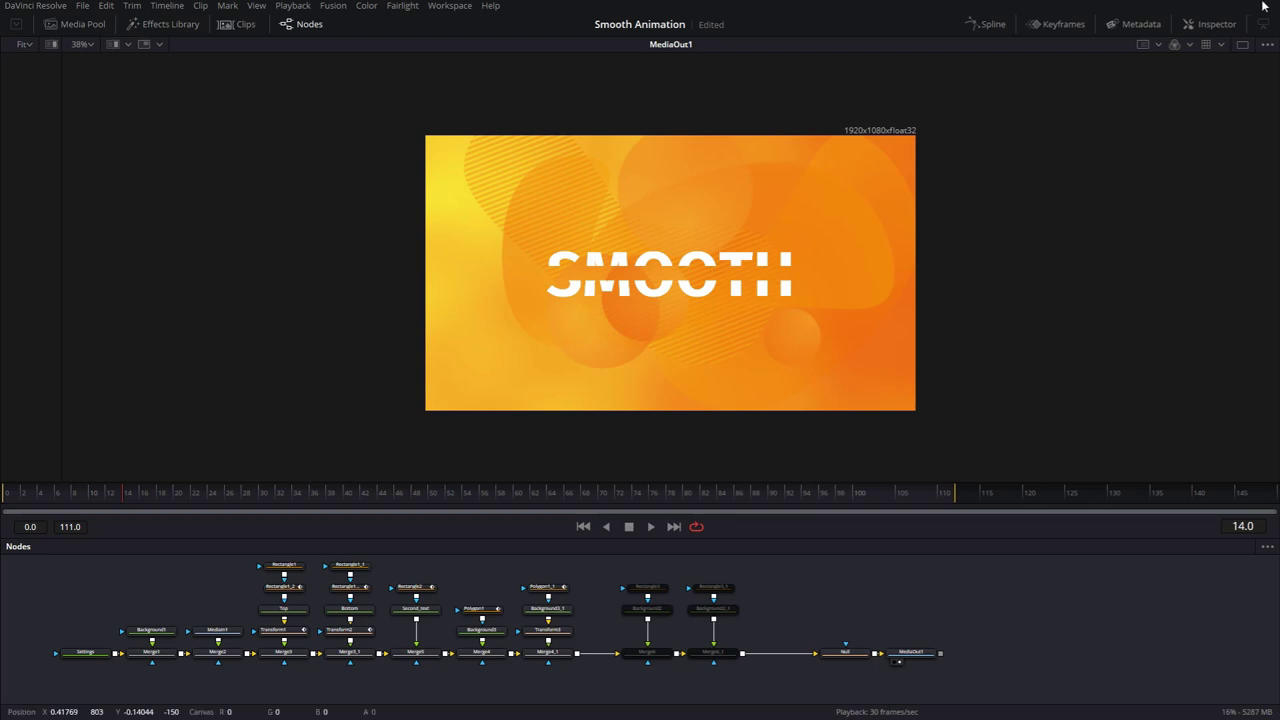
click(1245, 46)
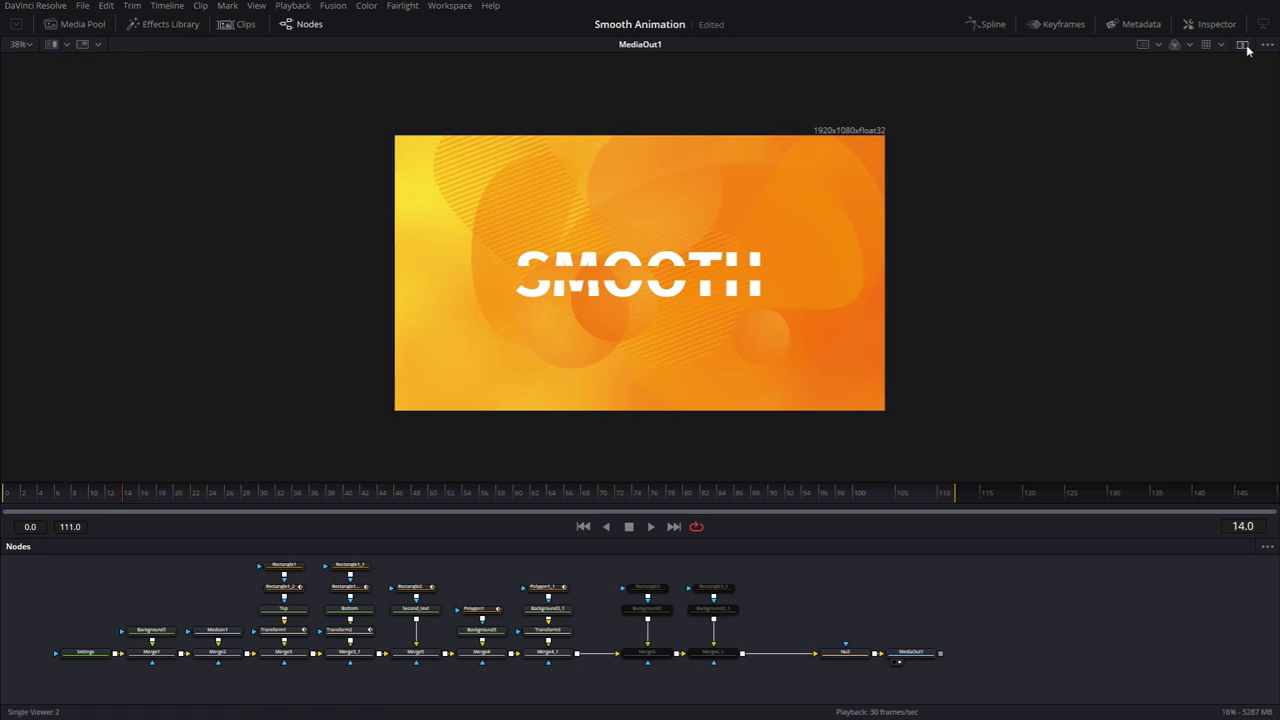
click(306, 24)
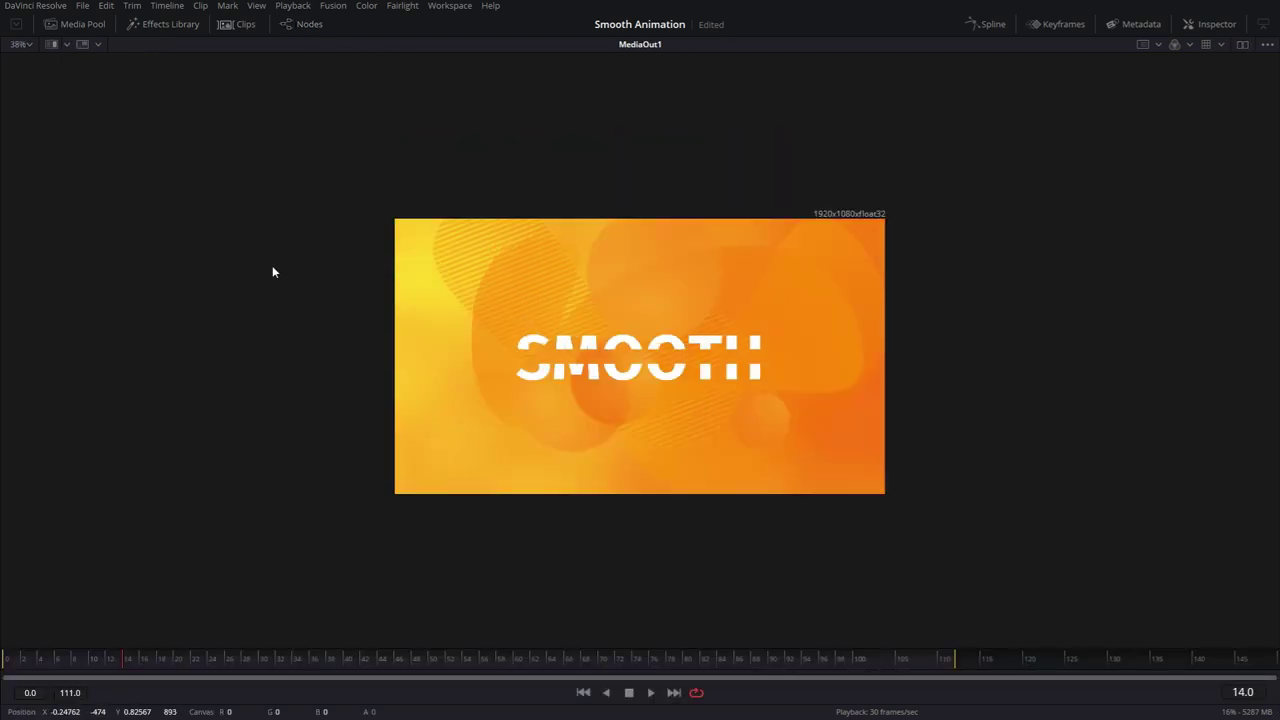
key(ctrl+1)
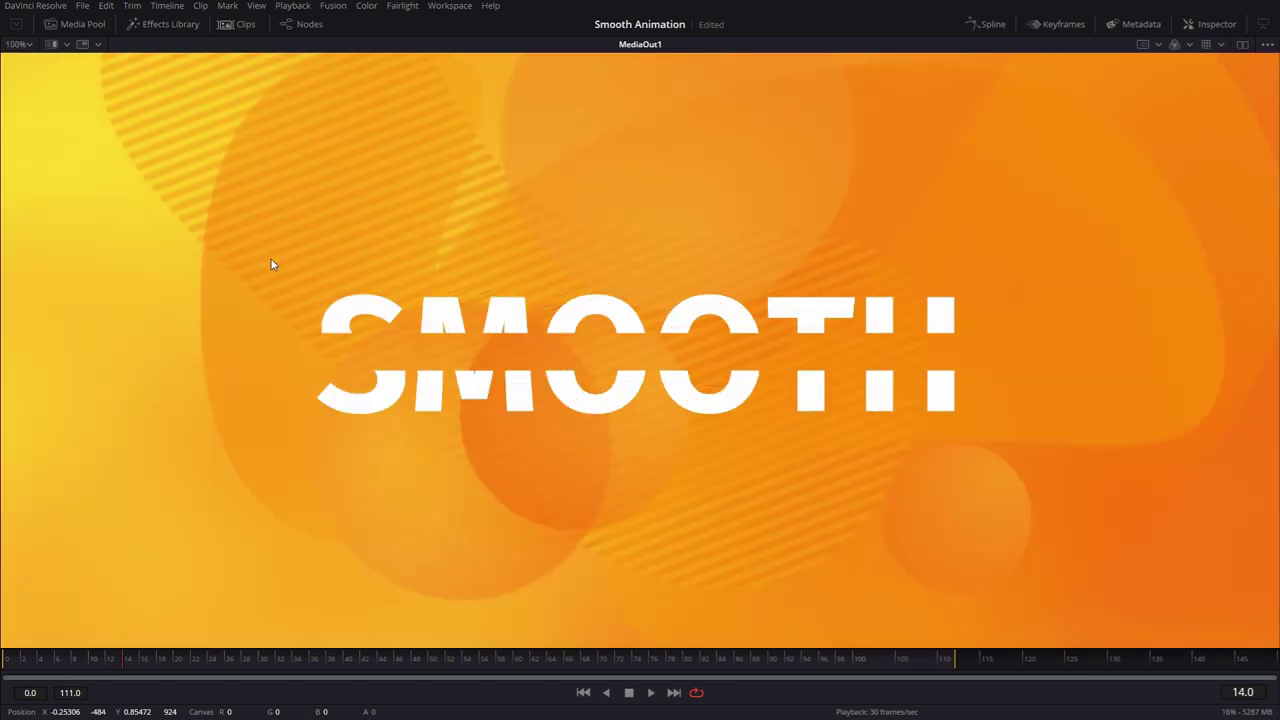
click(583, 693)
click(651, 693)
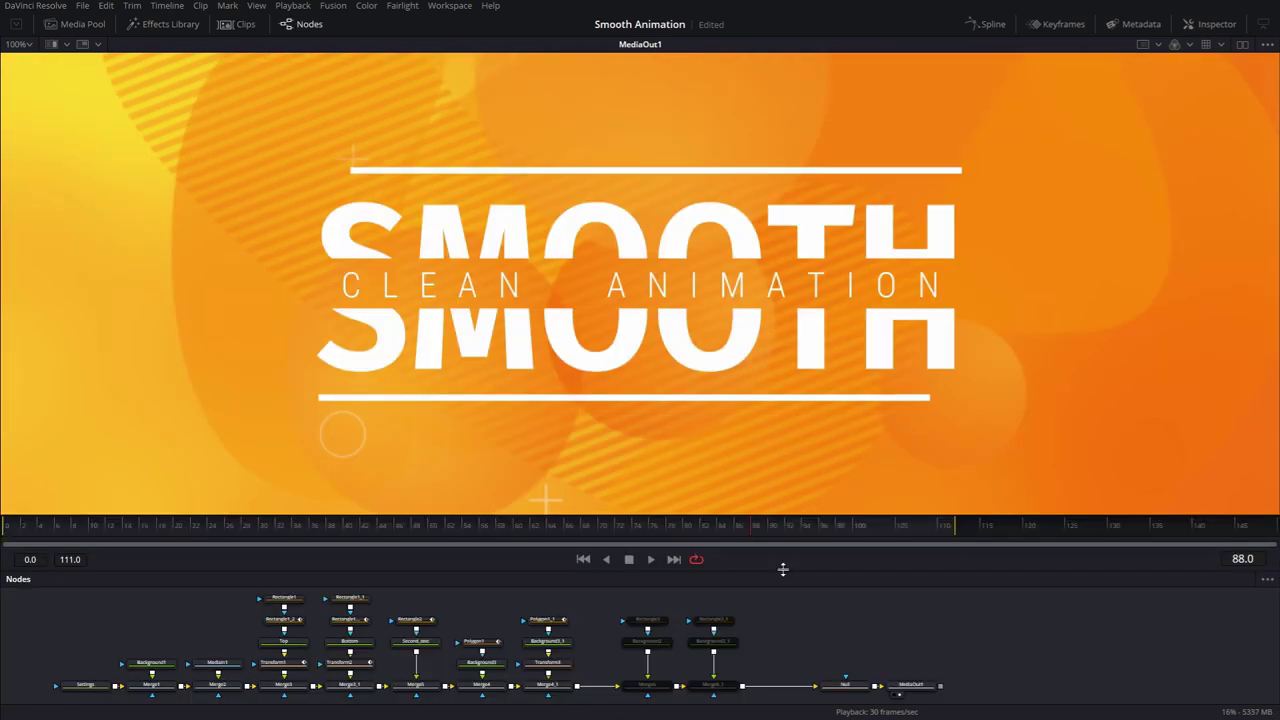
- Disable Background1, Medium1, Merge1 and Merge2 with Ctrl+P
drag(783, 569, 786, 491)
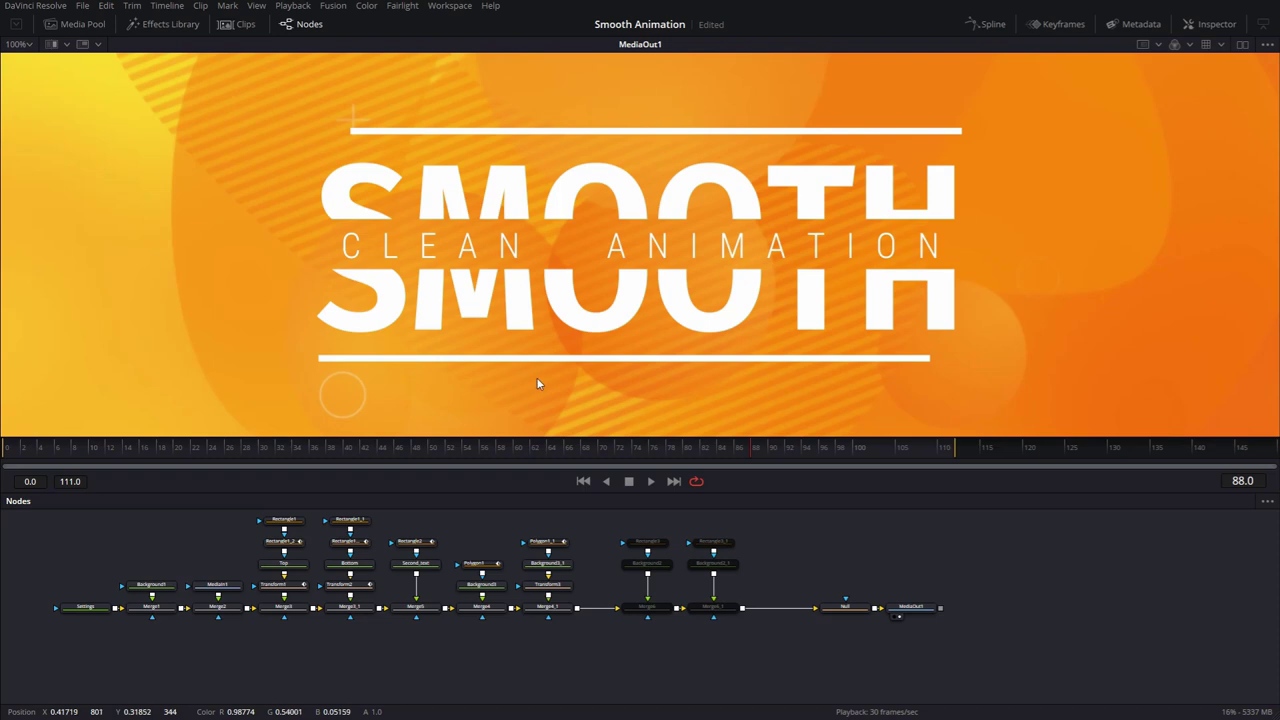
drag(141, 559, 217, 640)
key(ctrl+p)
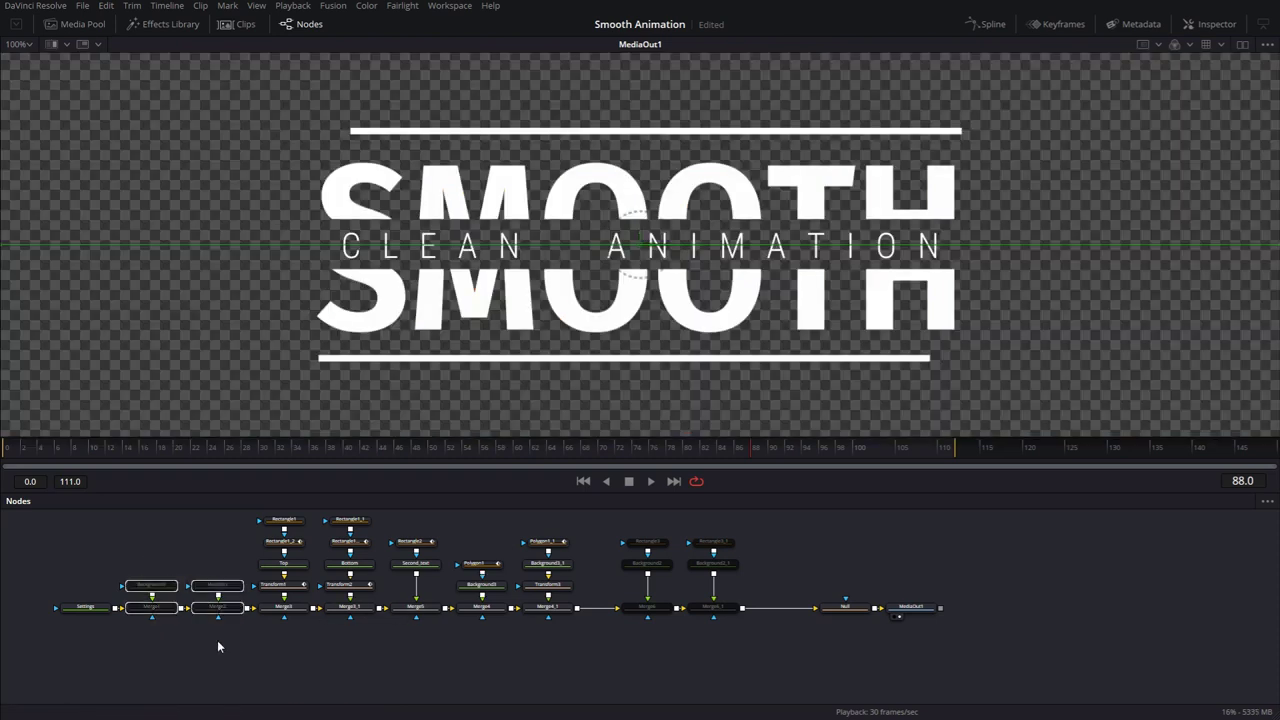
click(318, 677)
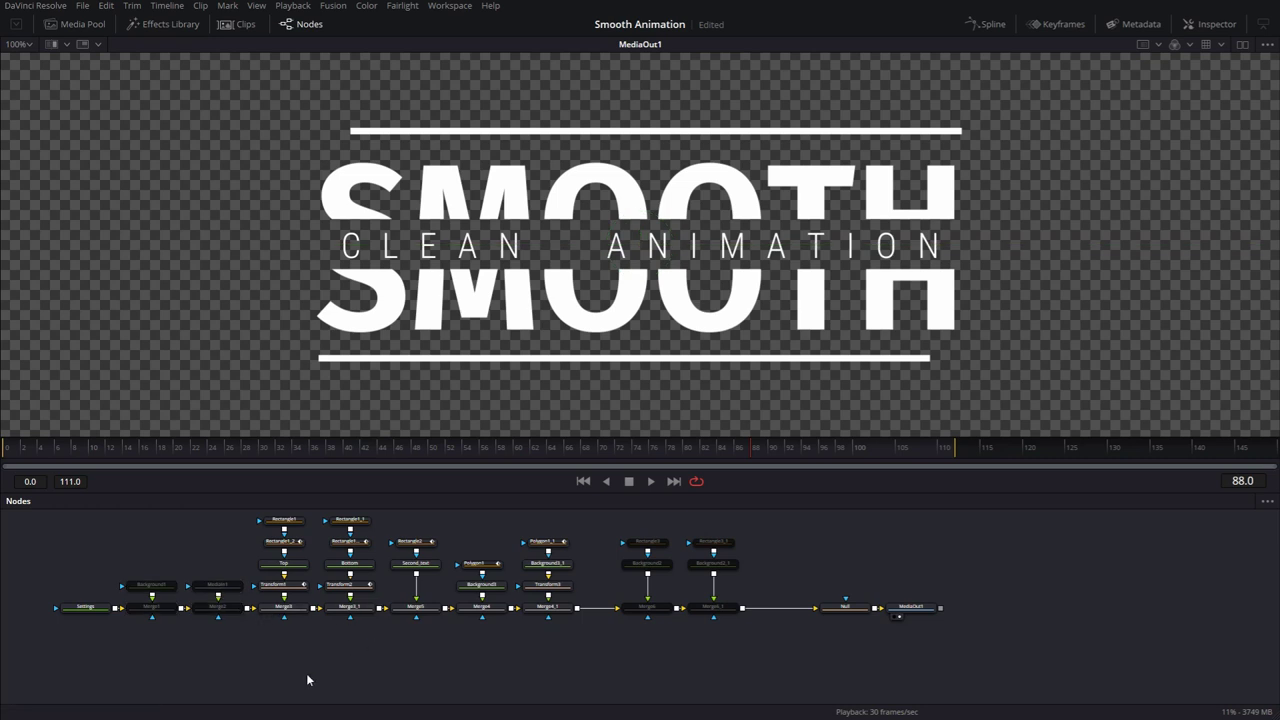
- On the Edit page, move the title clip to V2 and place Smooth_BG3.mov on V1
key(shift+4)
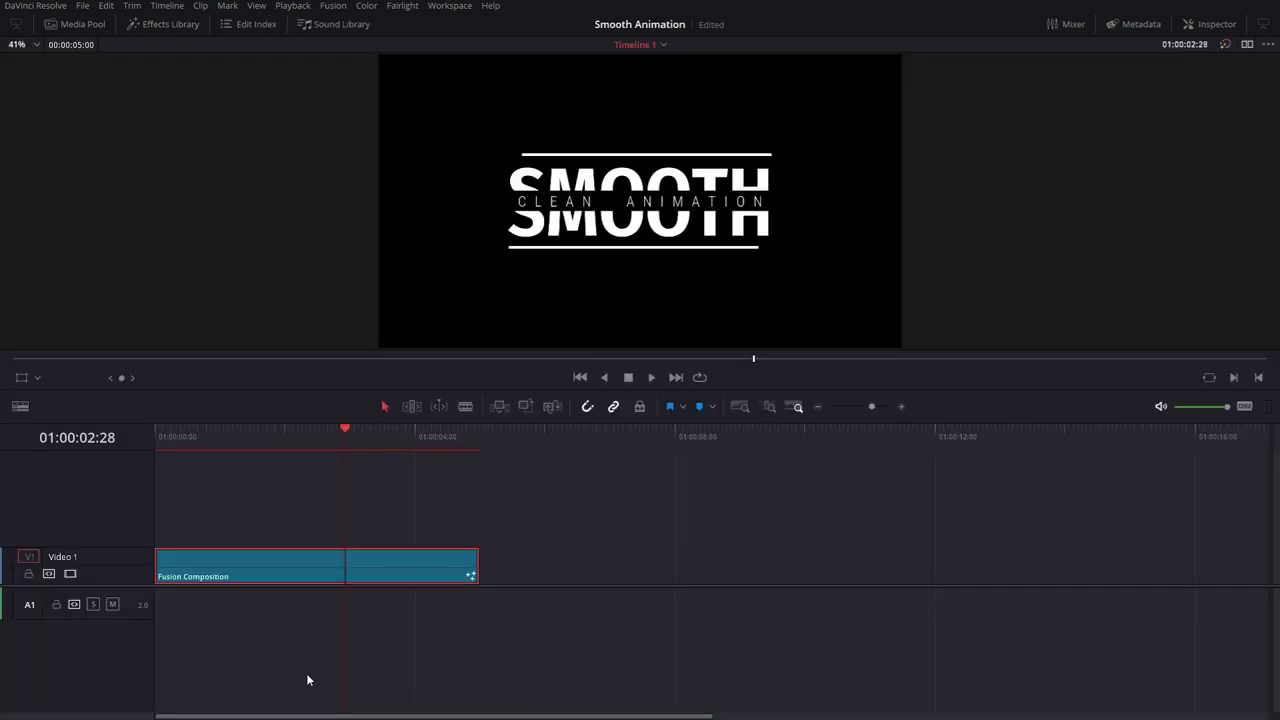
drag(334, 574, 330, 543)
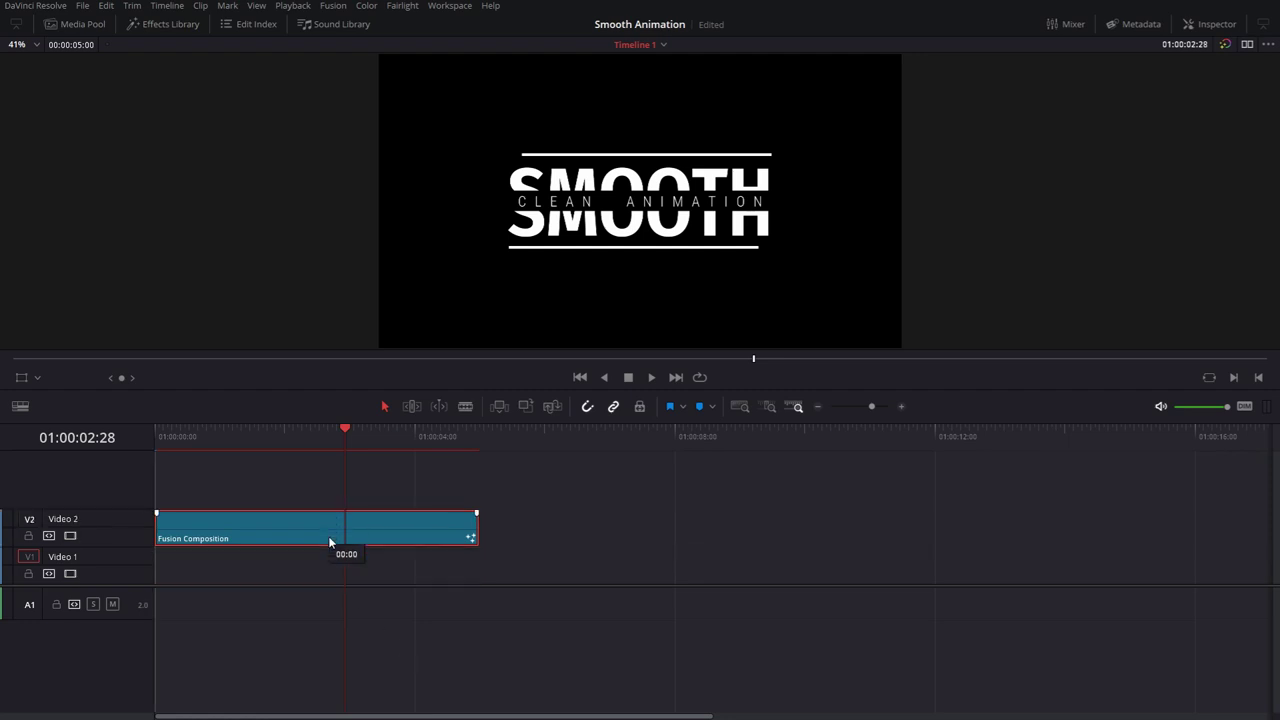
click(76, 23)
drag(255, 88, 465, 565)
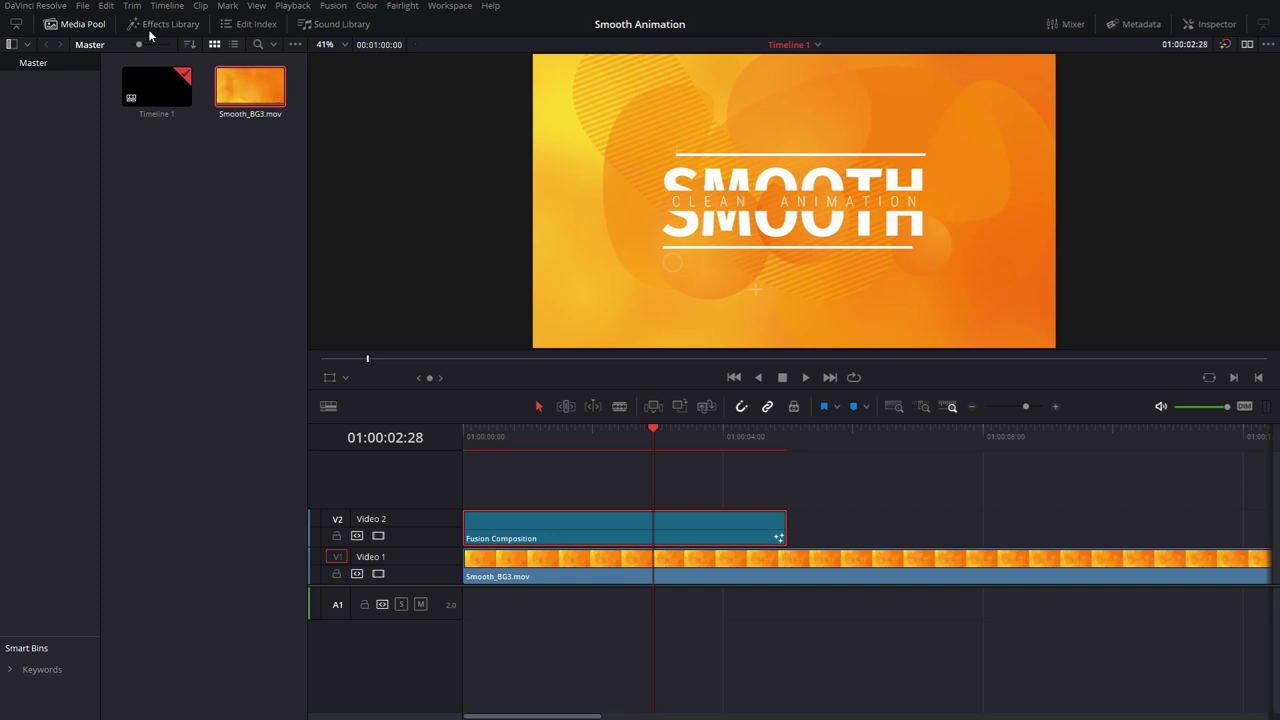
click(74, 23)
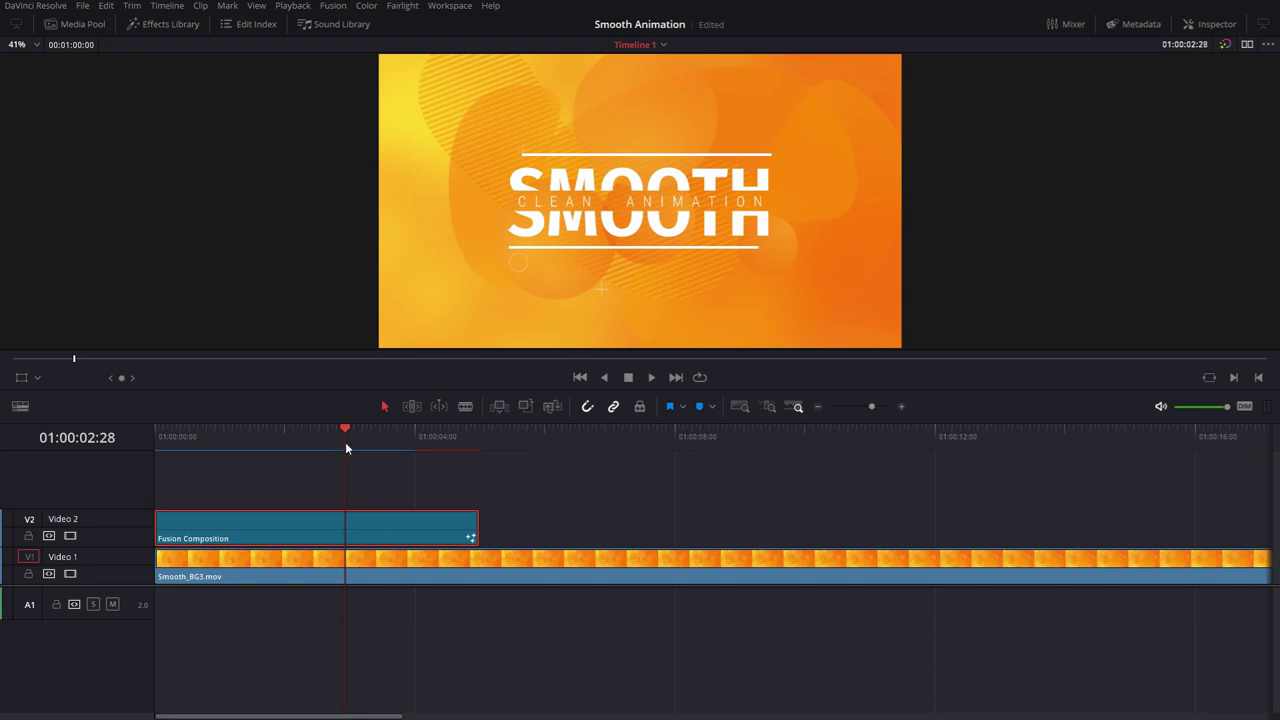
- Paste a title copy at 01:00:05:00 and turn it into Compound Clip 1
drag(349, 424, 476, 436)
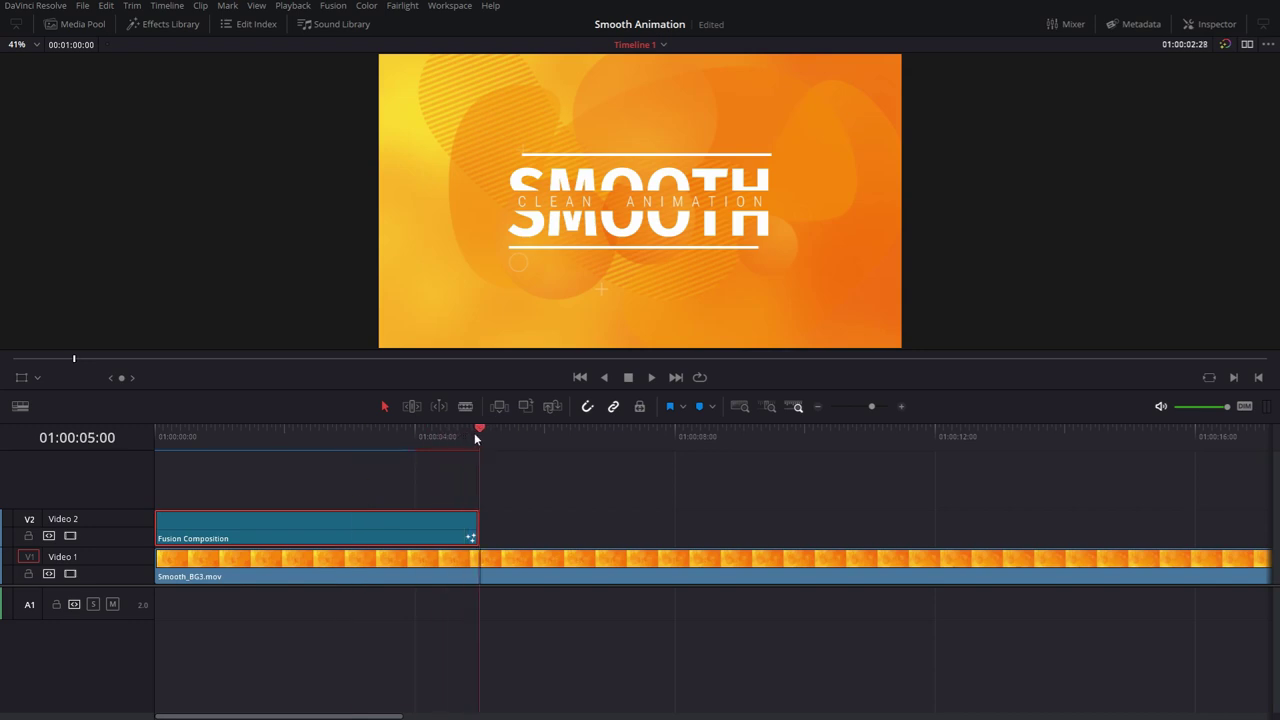
key(ctrl+v)
right_click(559, 533)
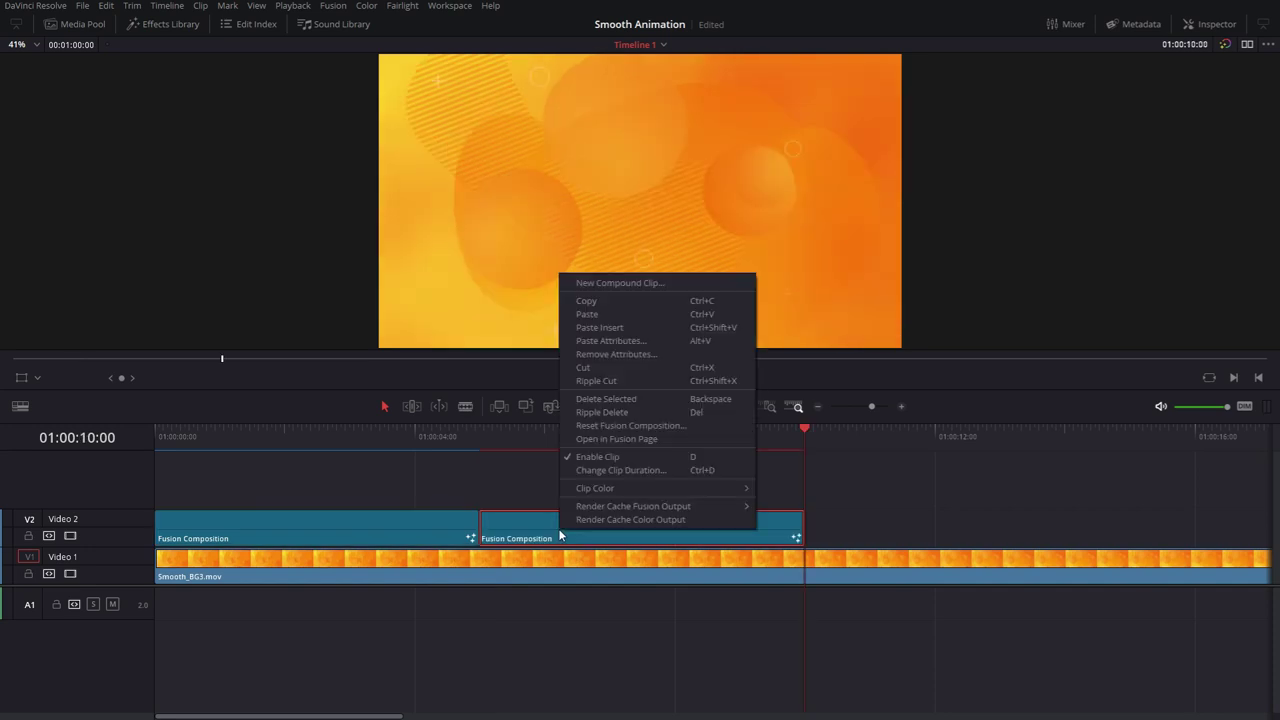
click(658, 285)
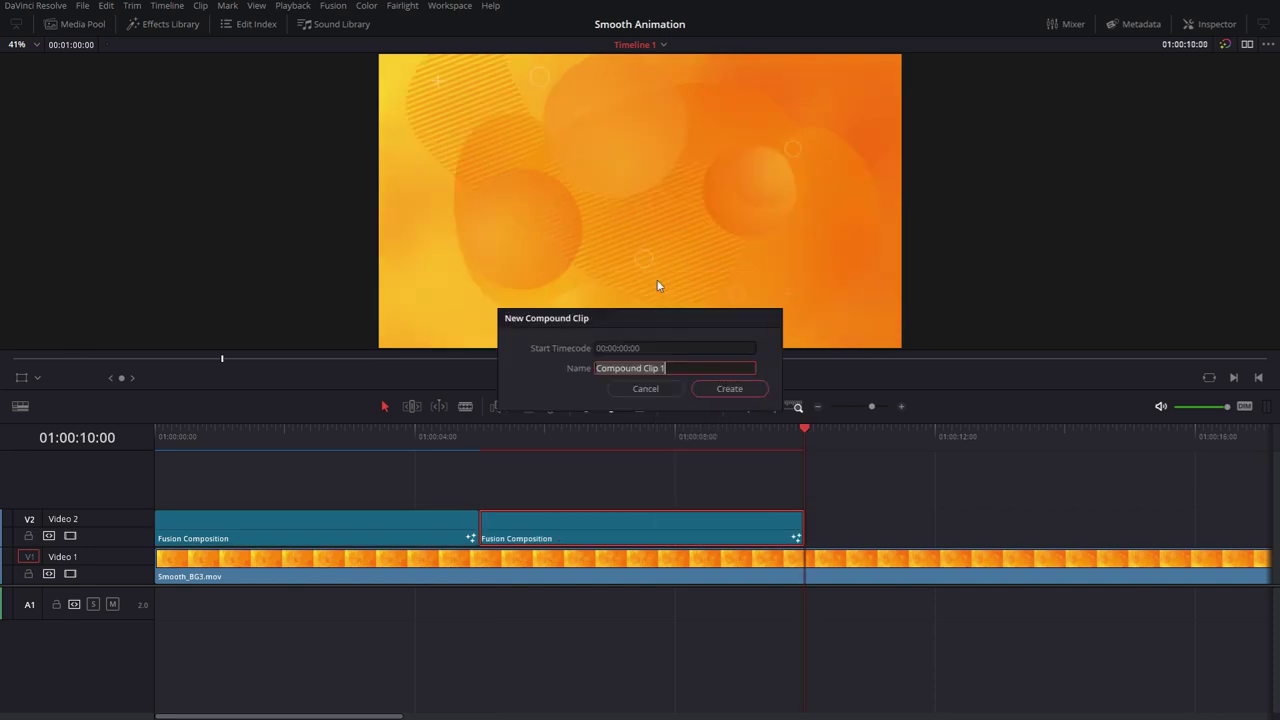
click(729, 389)
- Set Compound Clip 1's clip speed to play in reverse
right_click(633, 525)
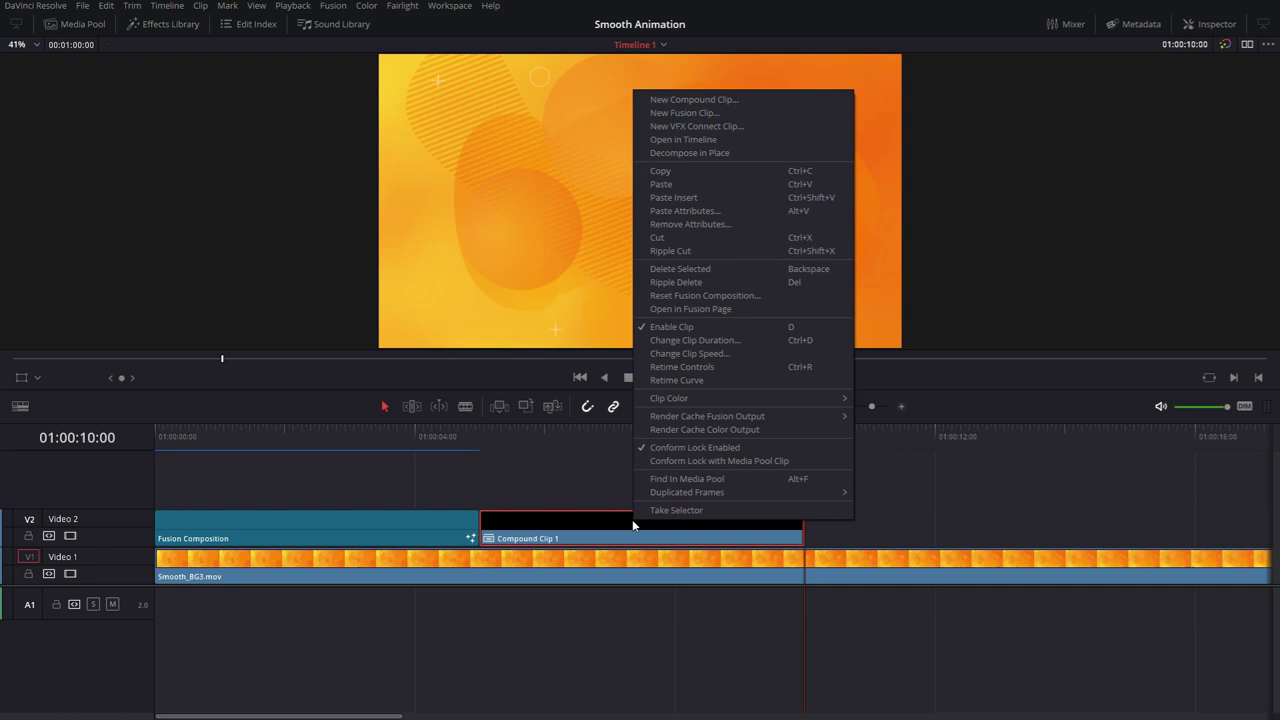
click(690, 354)
click(697, 361)
click(754, 478)
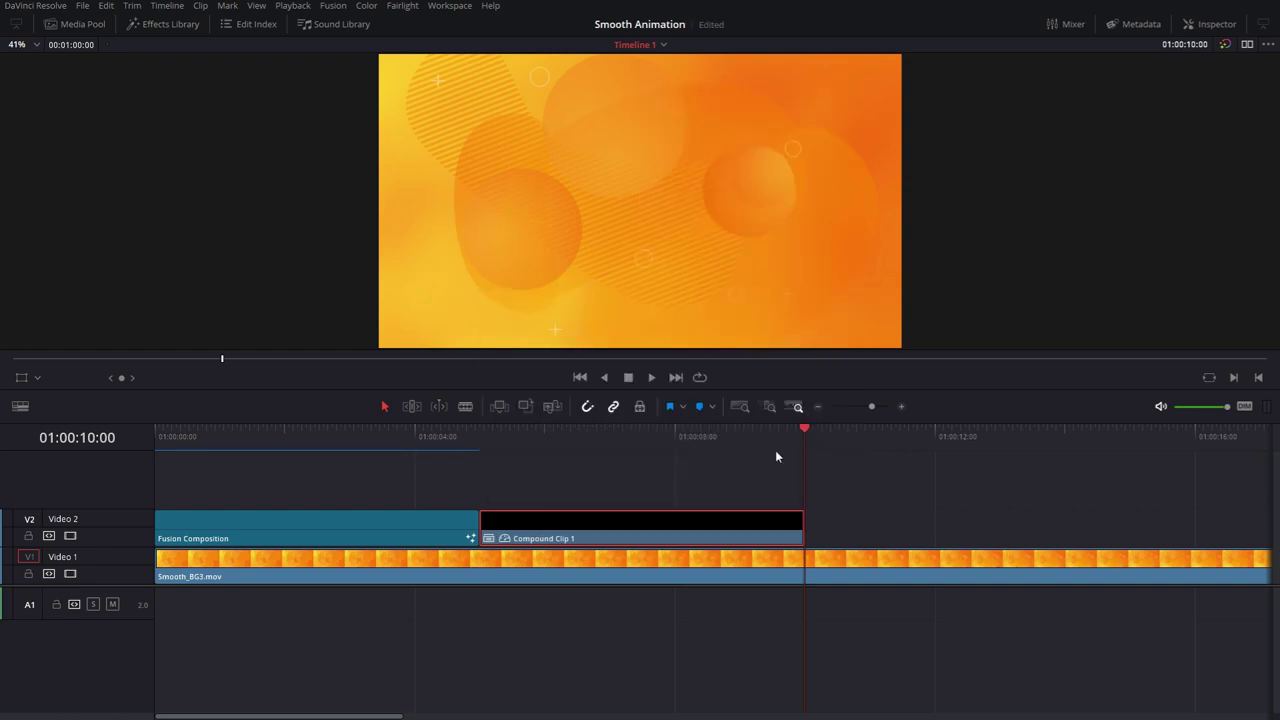
- Return the playhead to 01:00:00:00 to play the edit from the start
drag(806, 428, 156, 437)
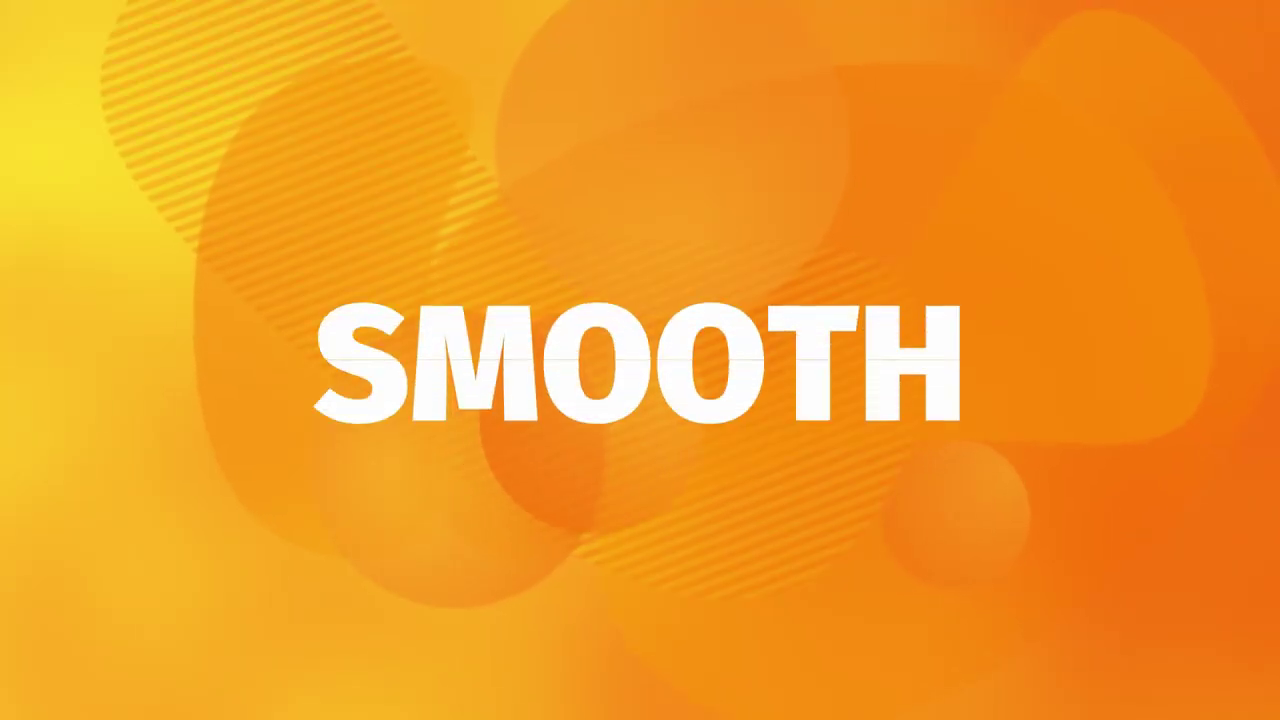